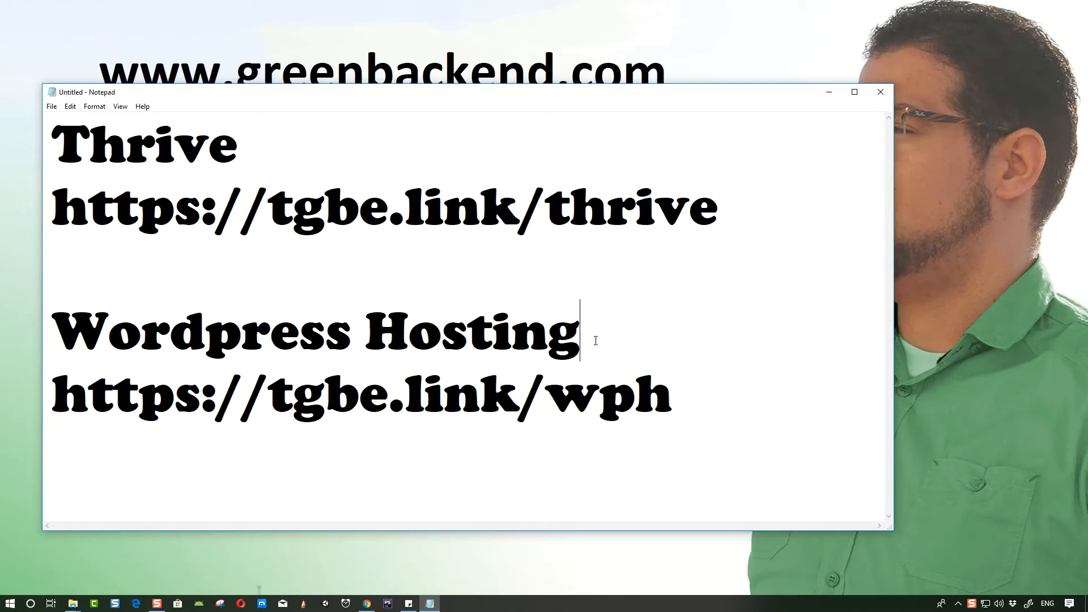
# - Bring up the browser from Notepad and maximize its window
pyautogui.moveTo(674, 371); pyautogui.dragTo(66, 404)
pyautogui.click(367, 603)
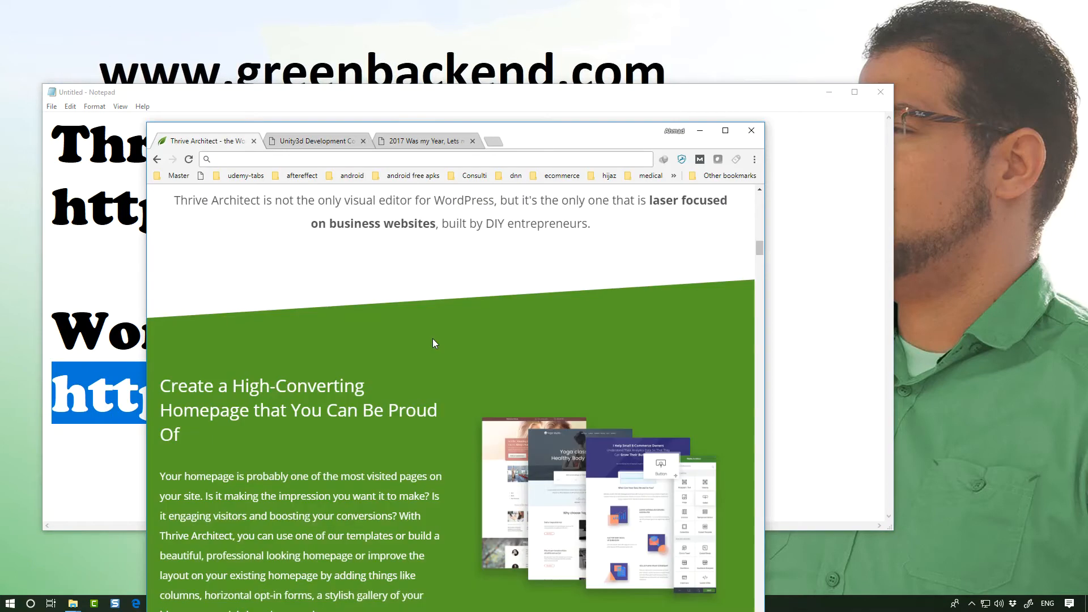
pyautogui.click(725, 130)
# - Scroll through the Thrive Architect sales page to review its features
pyautogui.scroll(15, 637, 332)
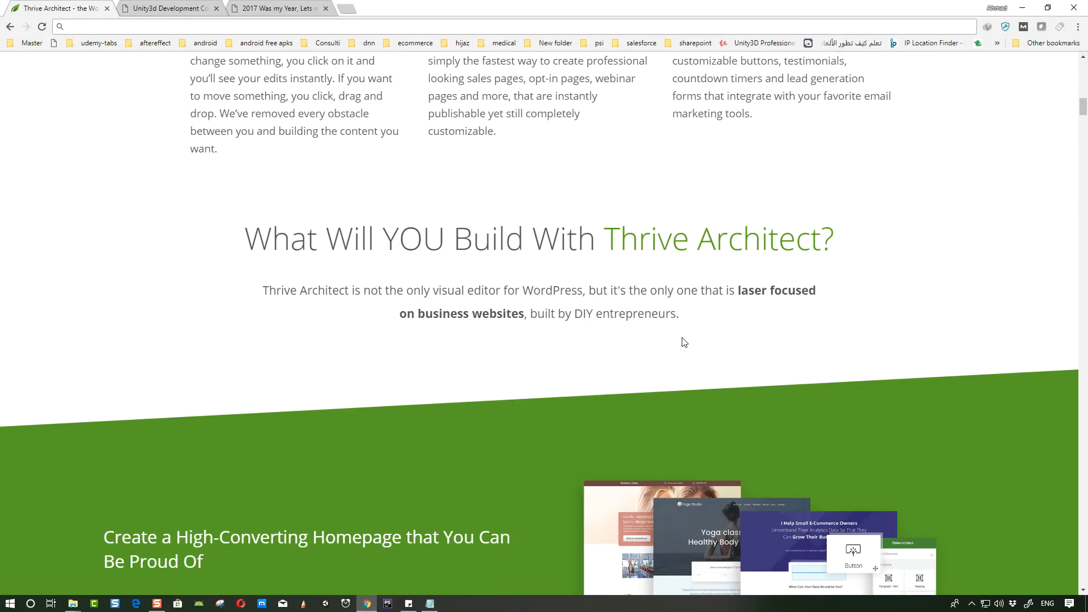
pyautogui.scroll(7, 682, 338)
pyautogui.scroll(-4, 393, 174)
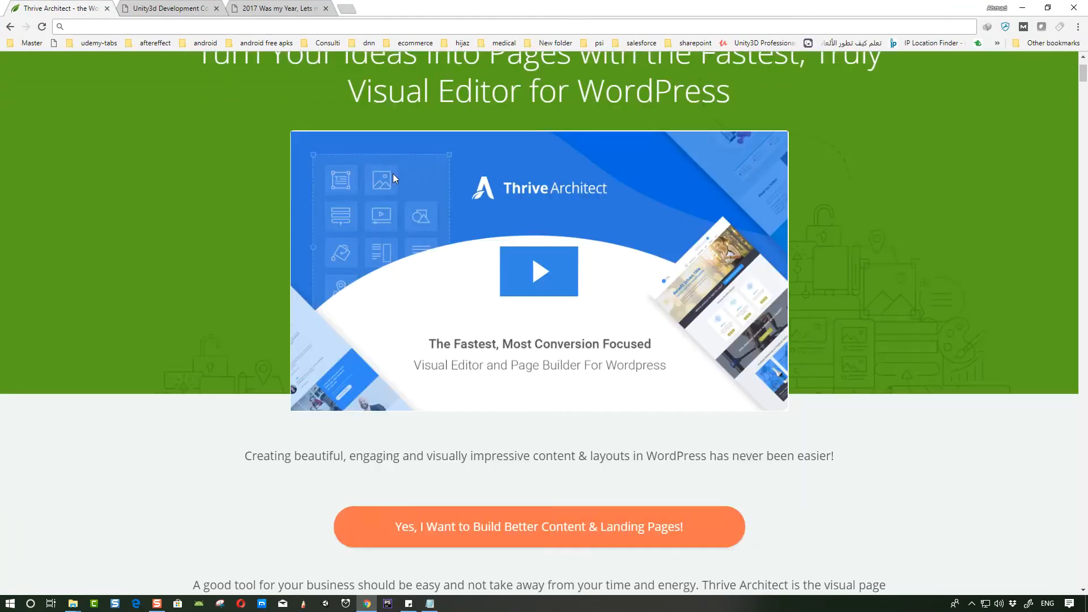
pyautogui.scroll(-3, 502, 320)
pyautogui.scroll(-2, 431, 300)
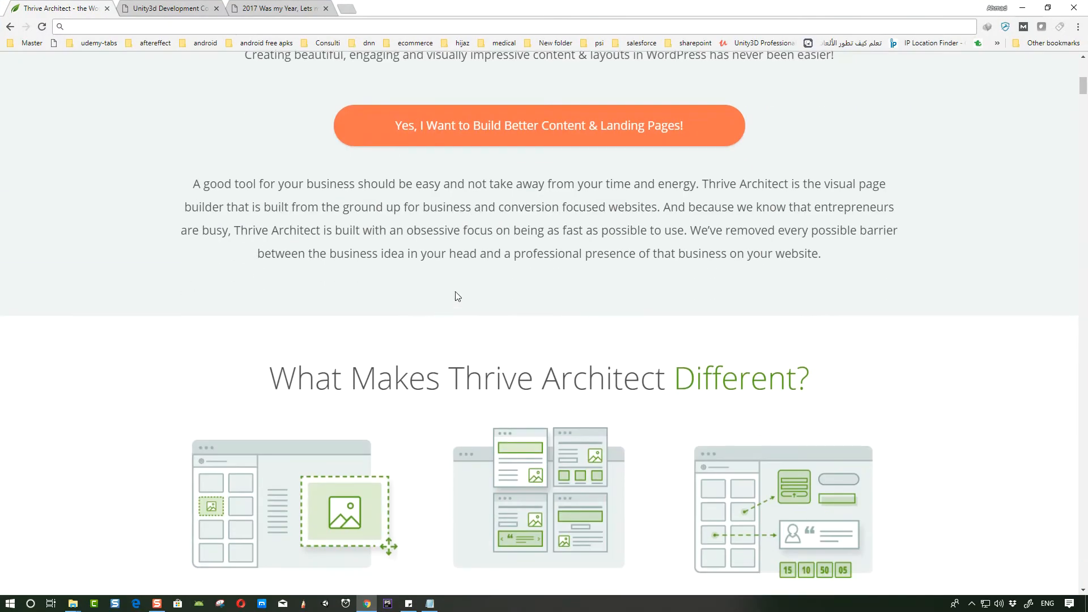
pyautogui.scroll(-3, 617, 280)
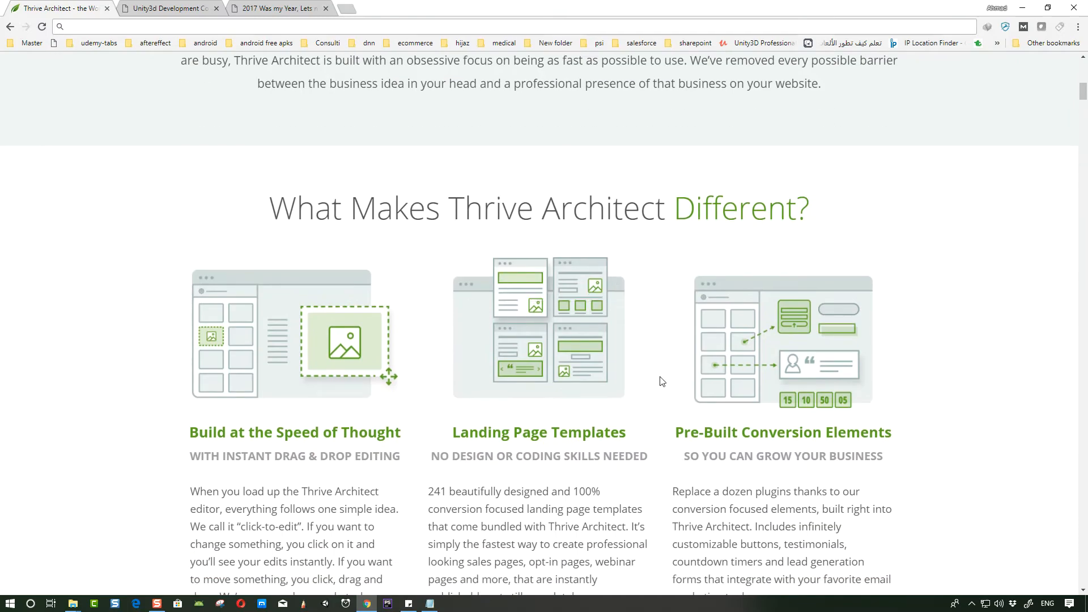
pyautogui.scroll(-1, 326, 242)
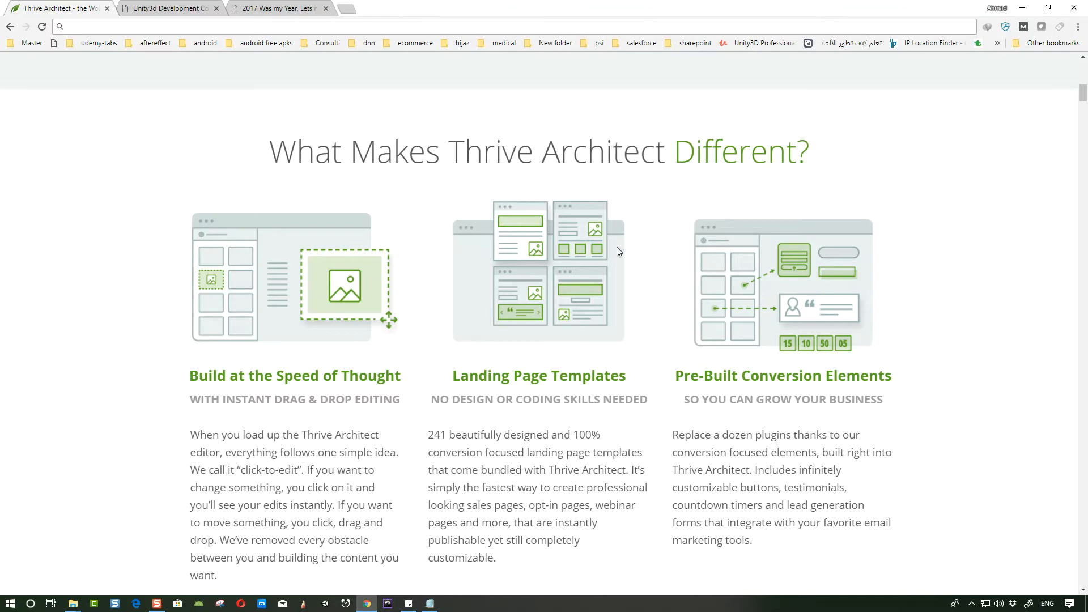
pyautogui.scroll(-1, 804, 272)
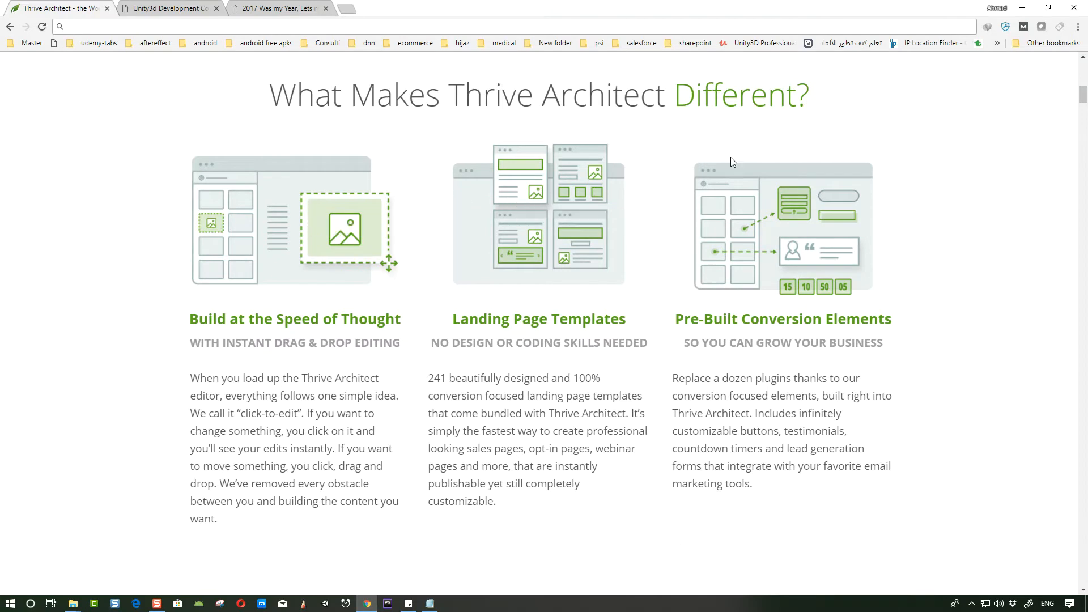
pyautogui.scroll(-6, 651, 332)
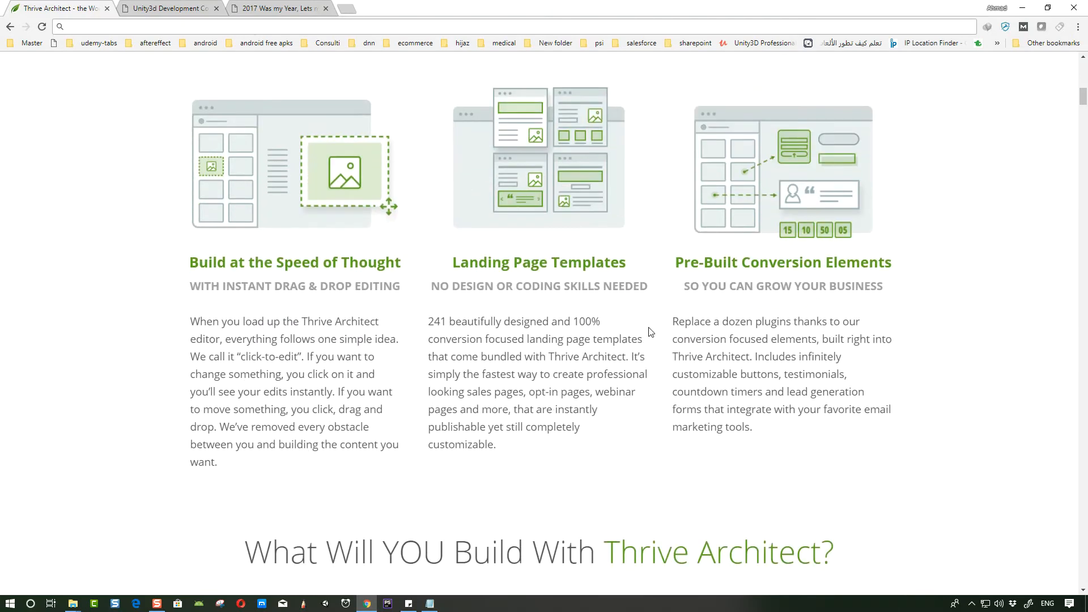
pyautogui.scroll(-20, 625, 315)
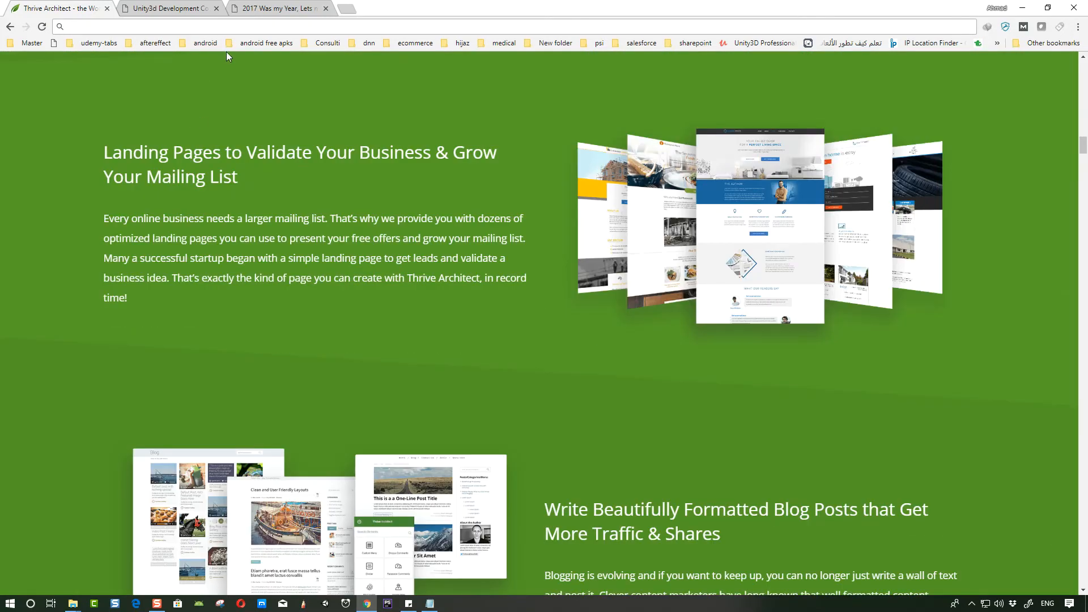
# - Switch to the Unity3d Development Courses tab and scroll through the post
pyautogui.click(167, 8)
pyautogui.scroll(5, 587, 364)
pyautogui.scroll(20, 587, 364)
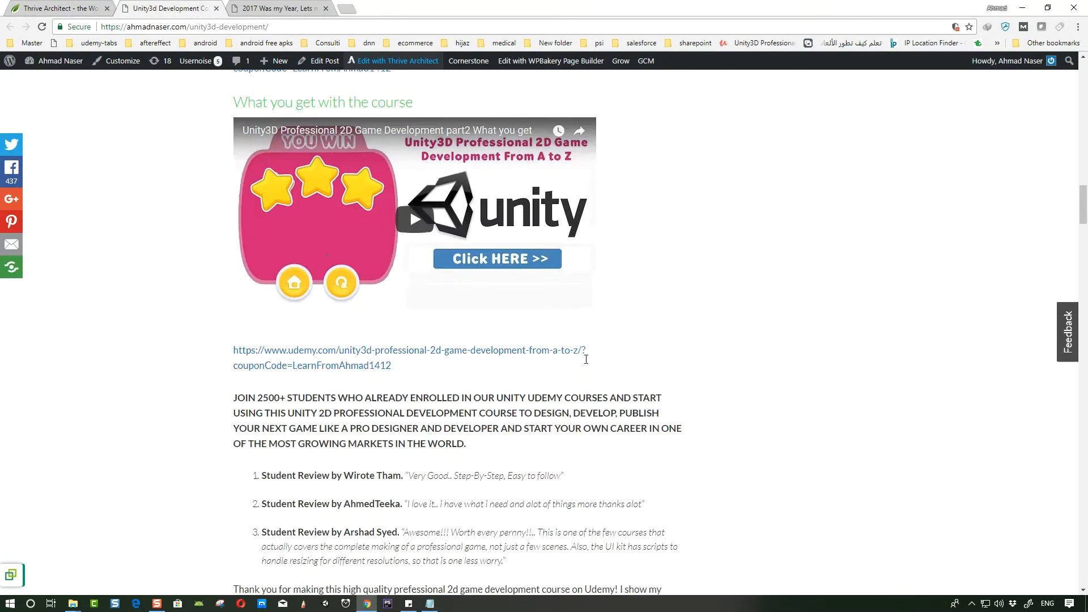
pyautogui.scroll(3, 529, 309)
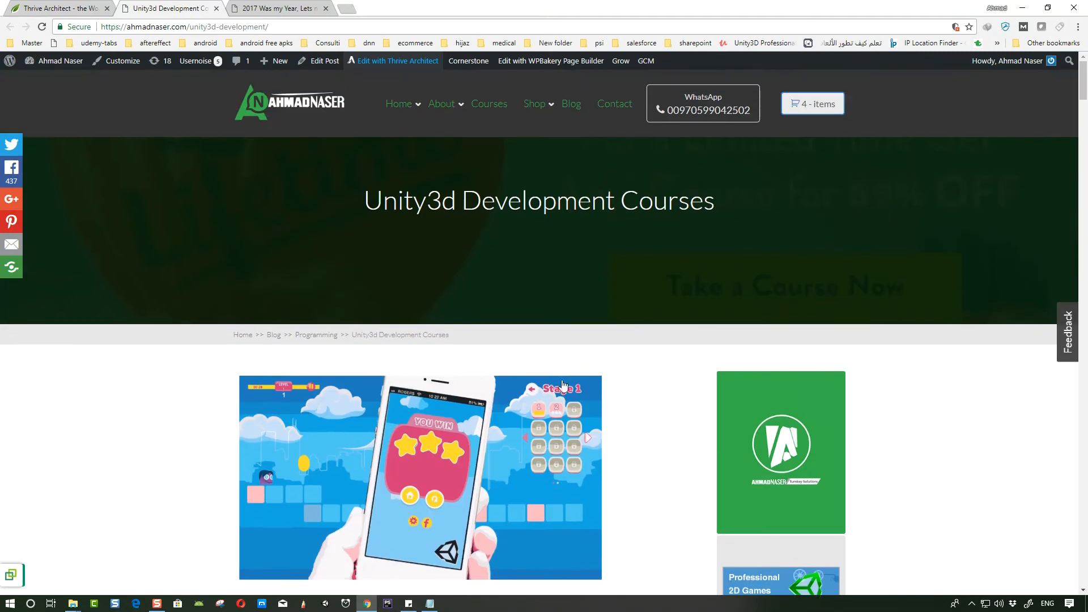
pyautogui.scroll(-1, 394, 227)
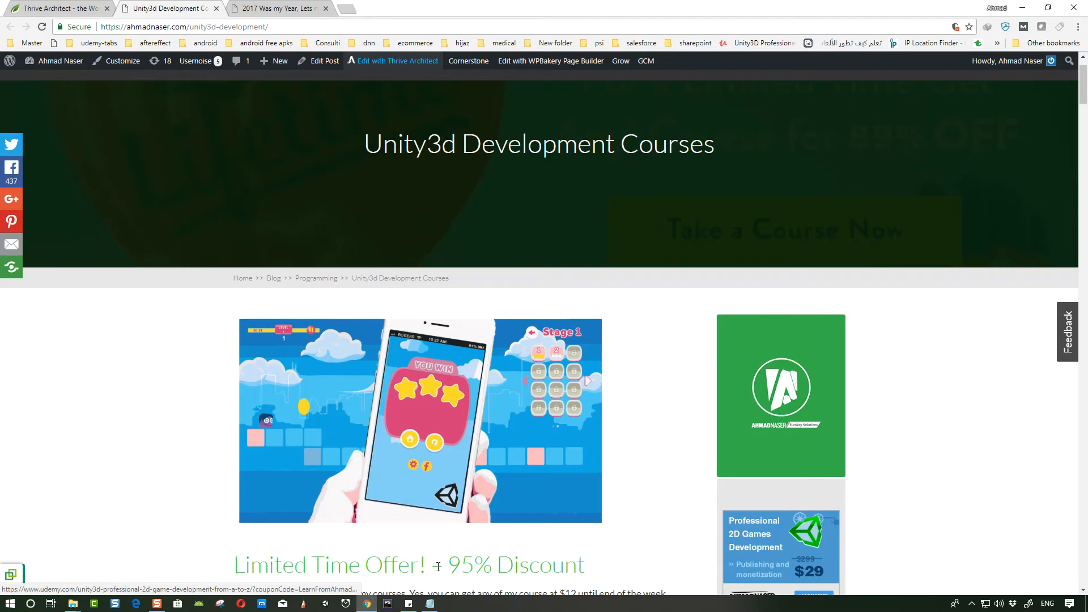
pyautogui.click(429, 604)
pyautogui.click(175, 208)
pyautogui.moveTo(719, 208); pyautogui.dragTo(36, 211)
pyautogui.click(432, 605)
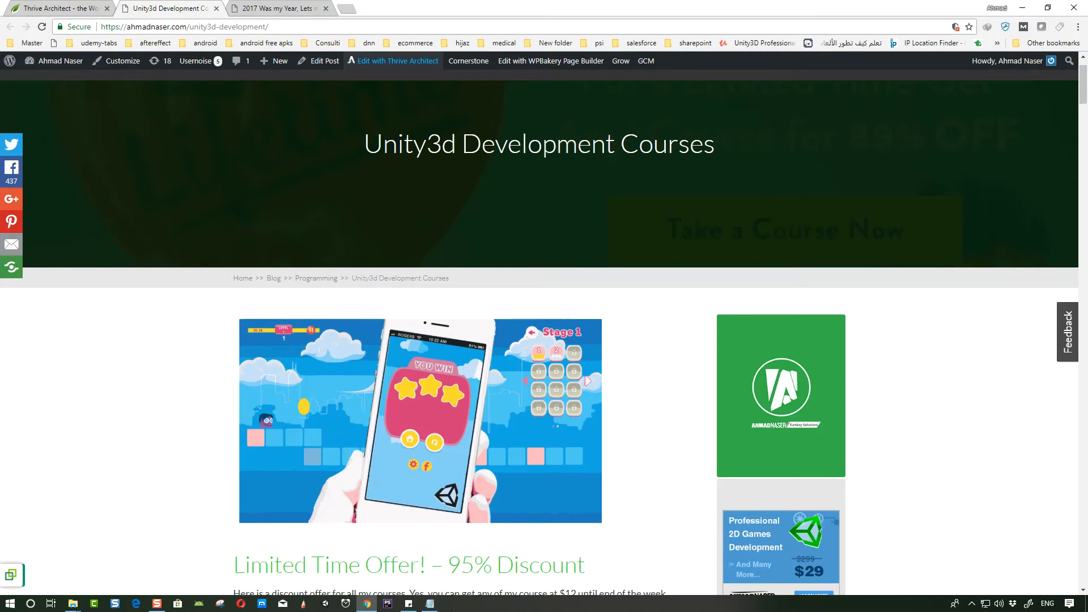
pyautogui.moveTo(431, 605)
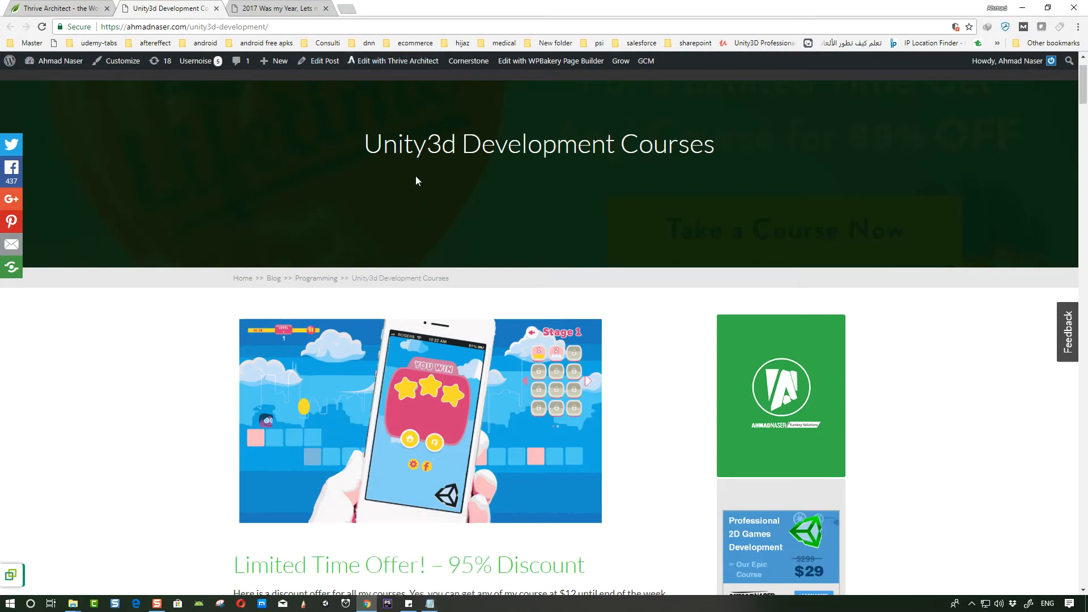
pyautogui.click(430, 604)
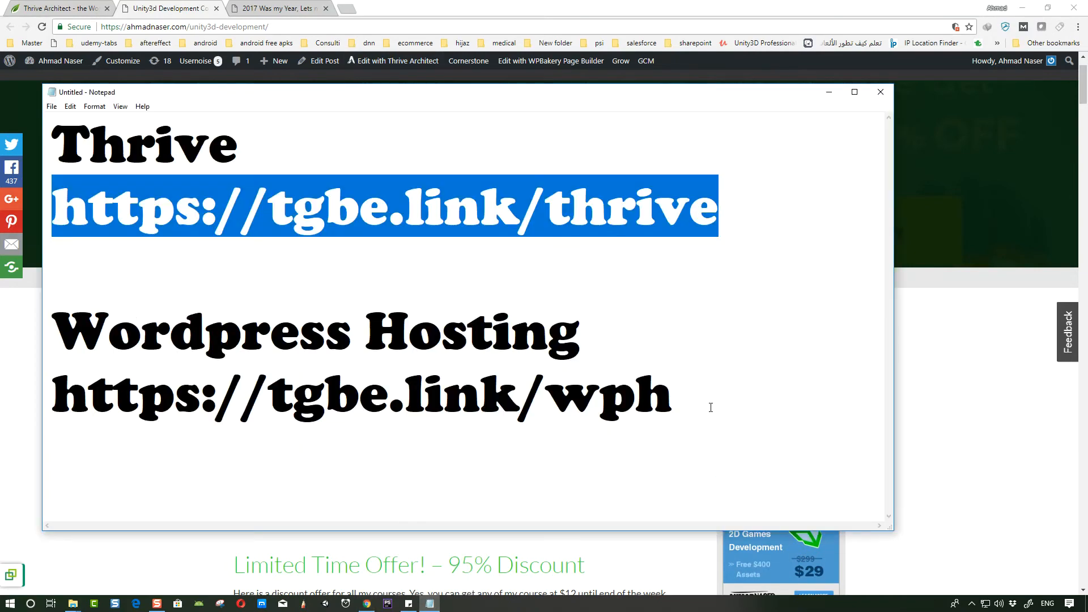
pyautogui.moveTo(715, 395); pyautogui.dragTo(52, 417)
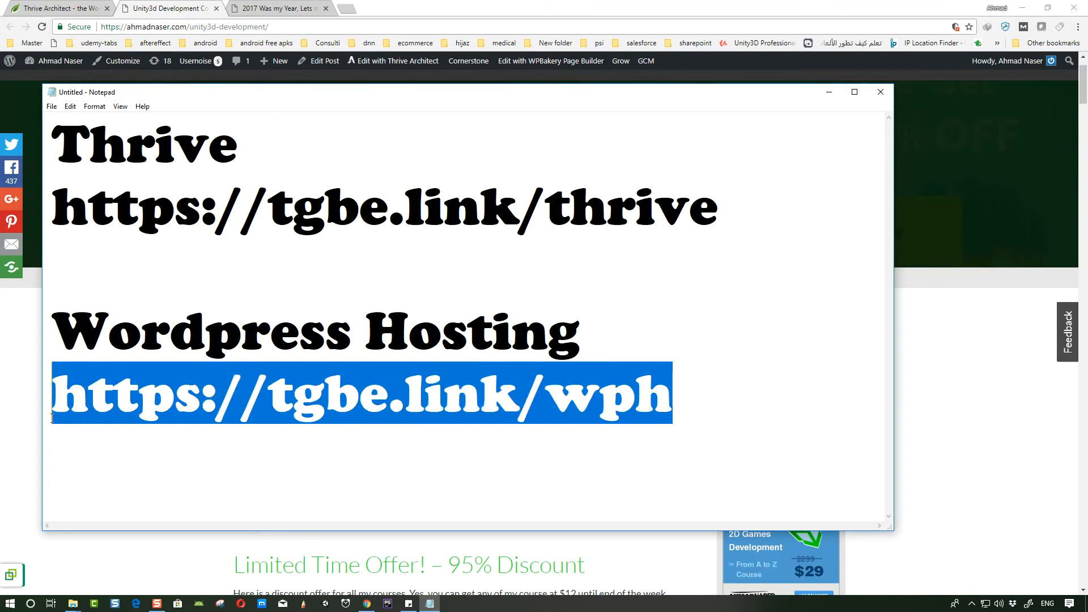
pyautogui.rightClick(245, 402)
pyautogui.click(170, 436)
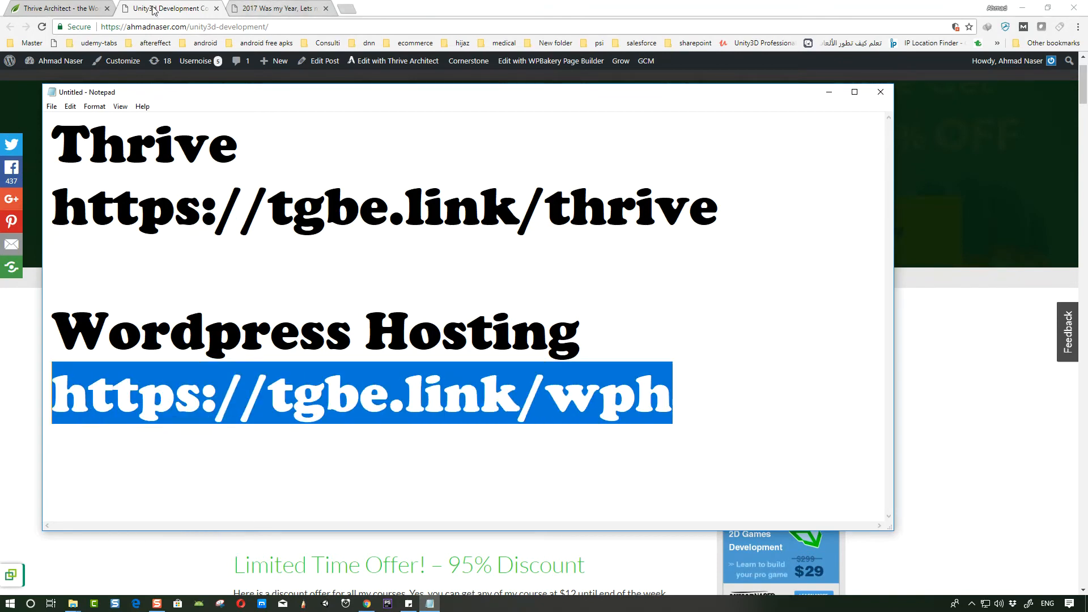
pyautogui.click(56, 8)
pyautogui.rightClick(173, 26)
pyautogui.click(220, 96)
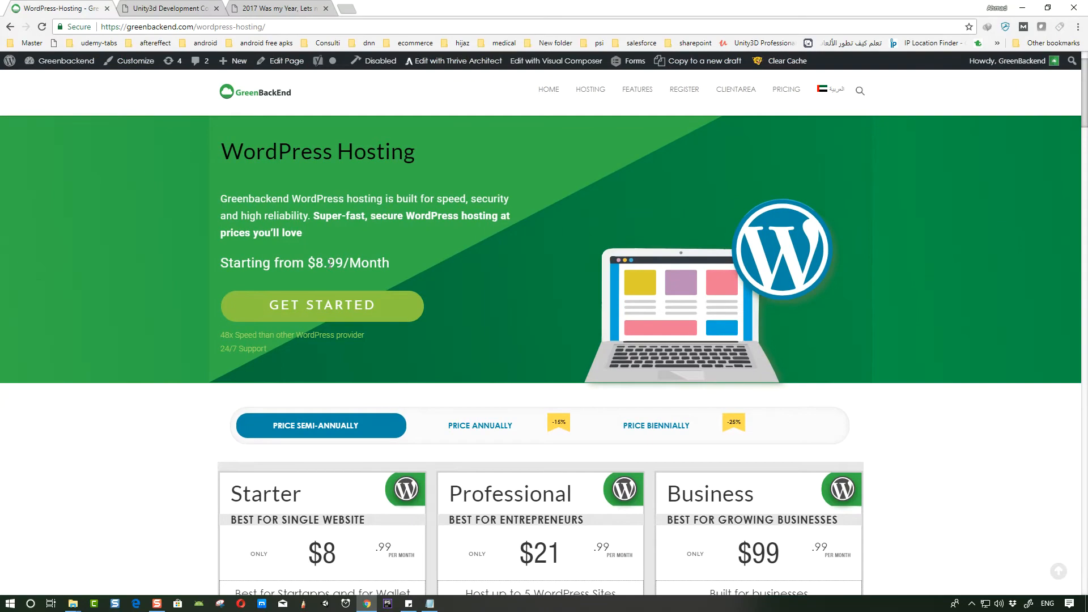
# - Compare the hosting plans under annual, biennial and semi-annual pricing, ending on annual pricing
pyautogui.scroll(-4, 568, 332)
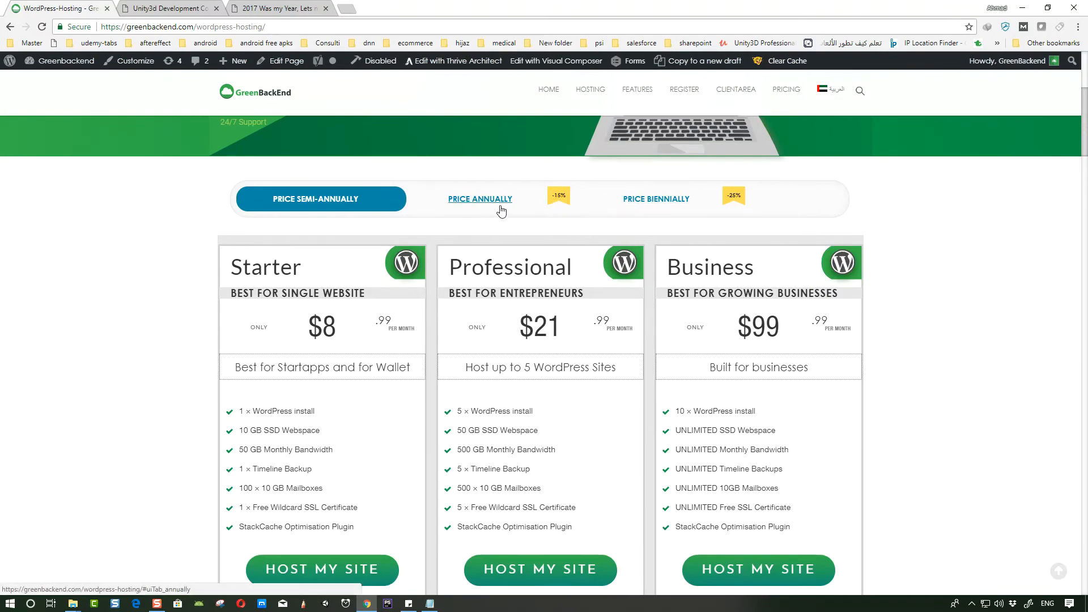
pyautogui.click(490, 203)
pyautogui.click(669, 207)
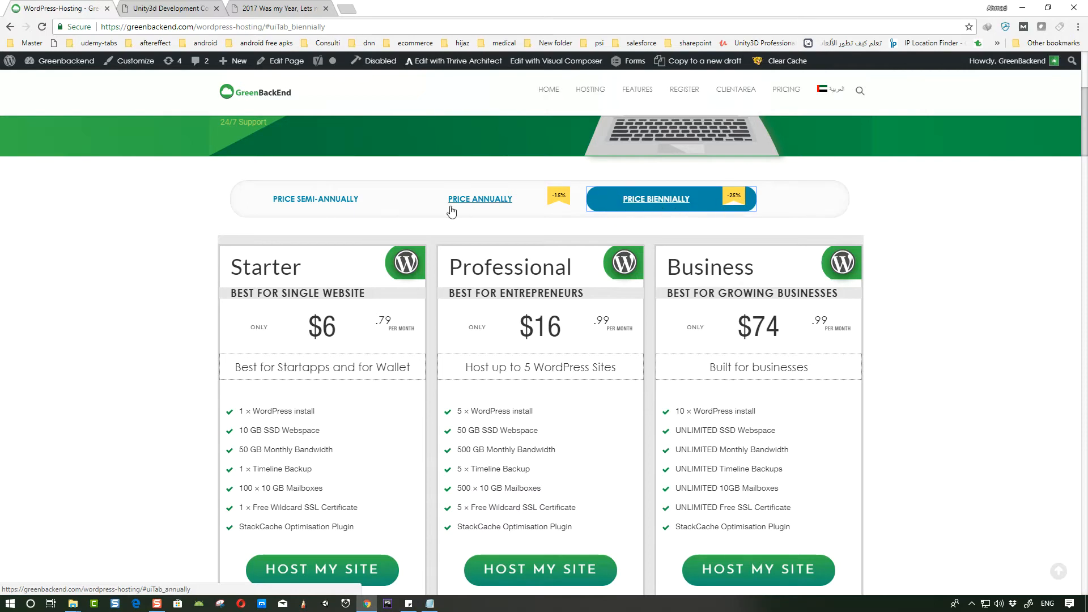
pyautogui.scroll(-1, 367, 304)
pyautogui.click(327, 144)
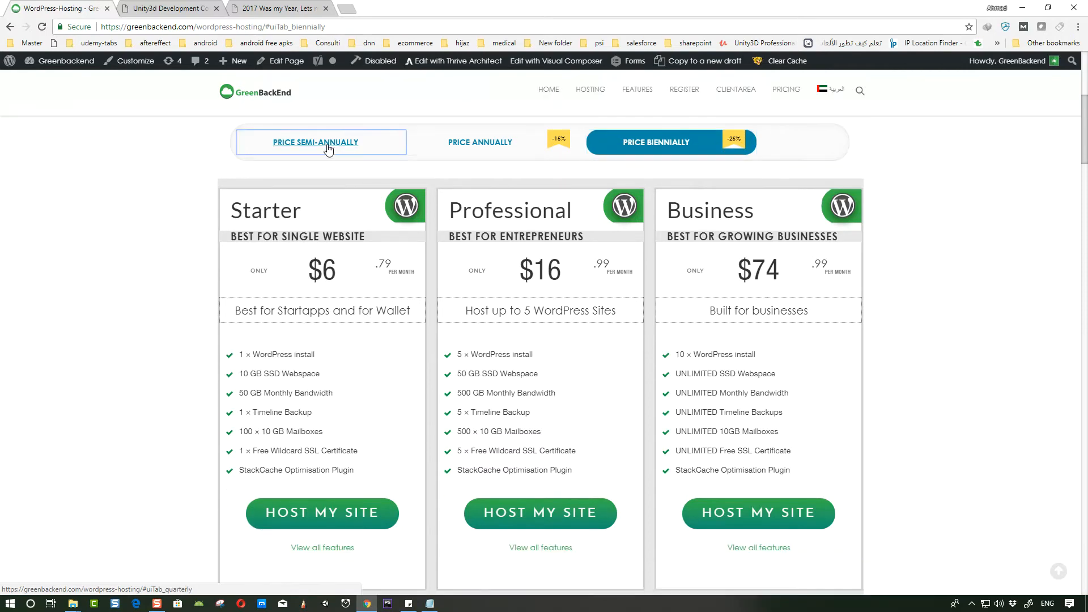
pyautogui.click(483, 146)
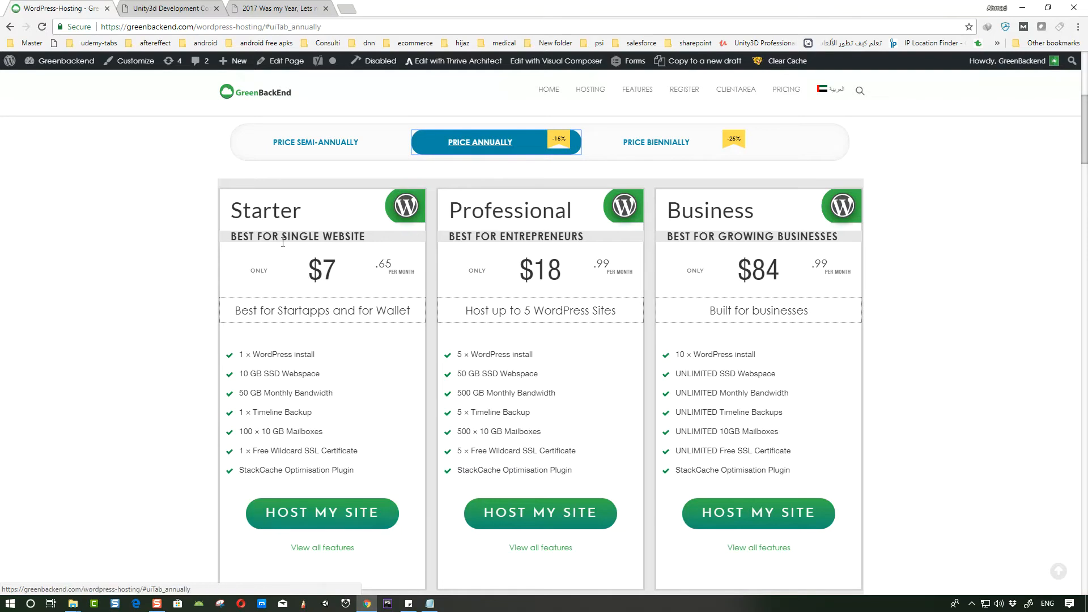
# - Highlight the Starter plan's 10 GB SSD Webspace feature
pyautogui.scroll(-2, 338, 521)
pyautogui.scroll(1, 340, 404)
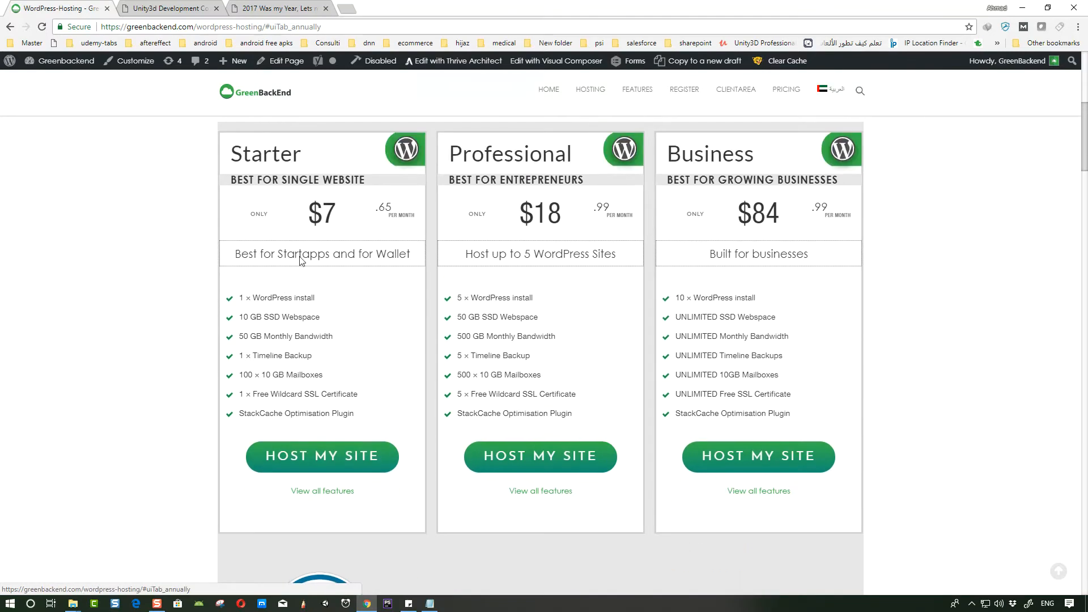
pyautogui.click(390, 357)
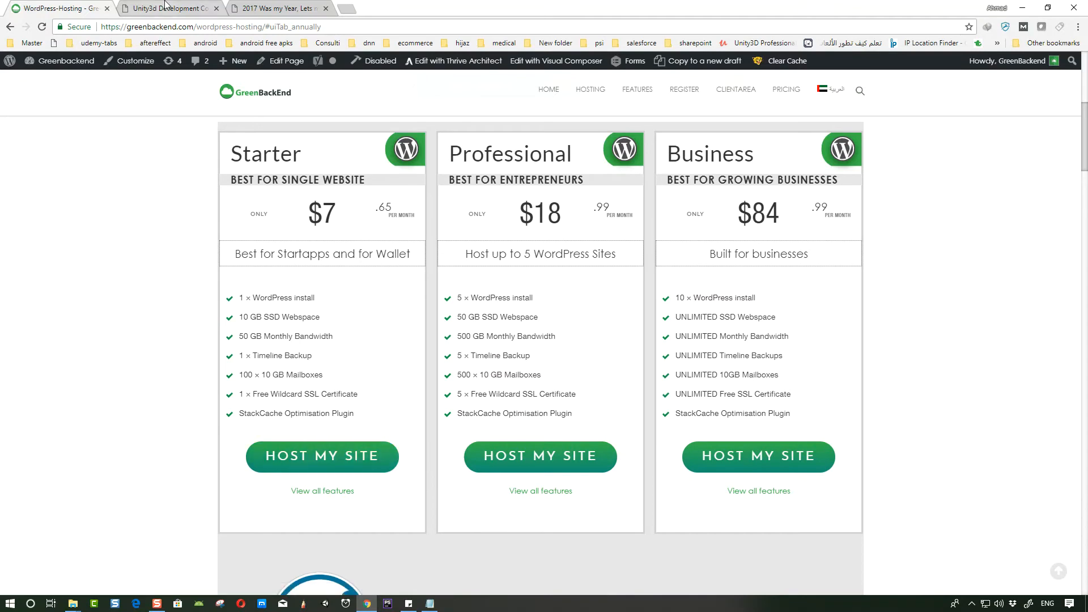
pyautogui.moveTo(248, 318); pyautogui.dragTo(314, 315)
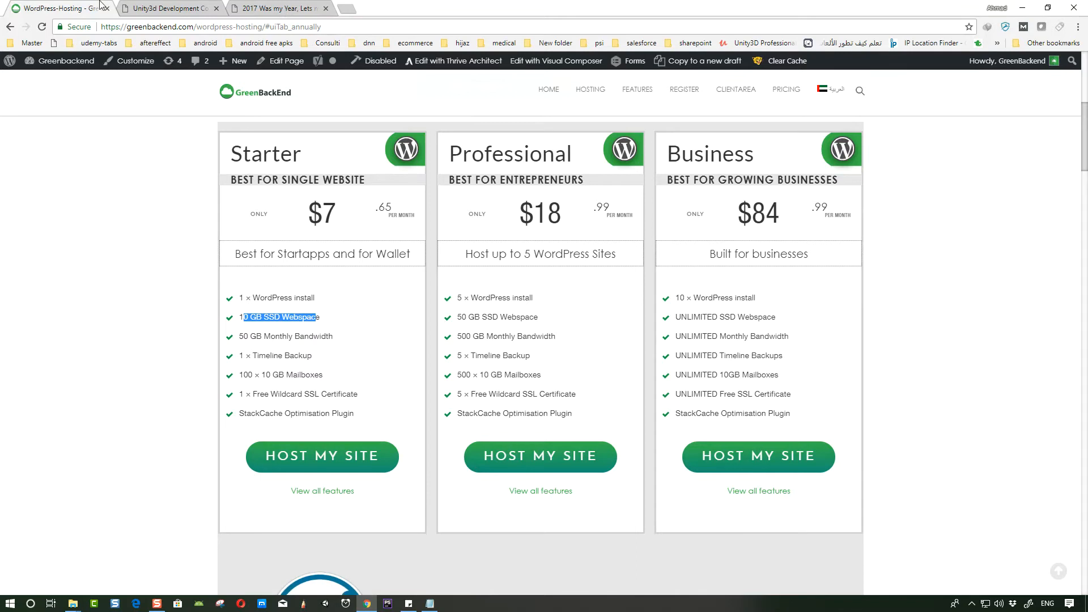
# - Return to the Unity3d Development Courses tab and scroll around the post
pyautogui.click(164, 8)
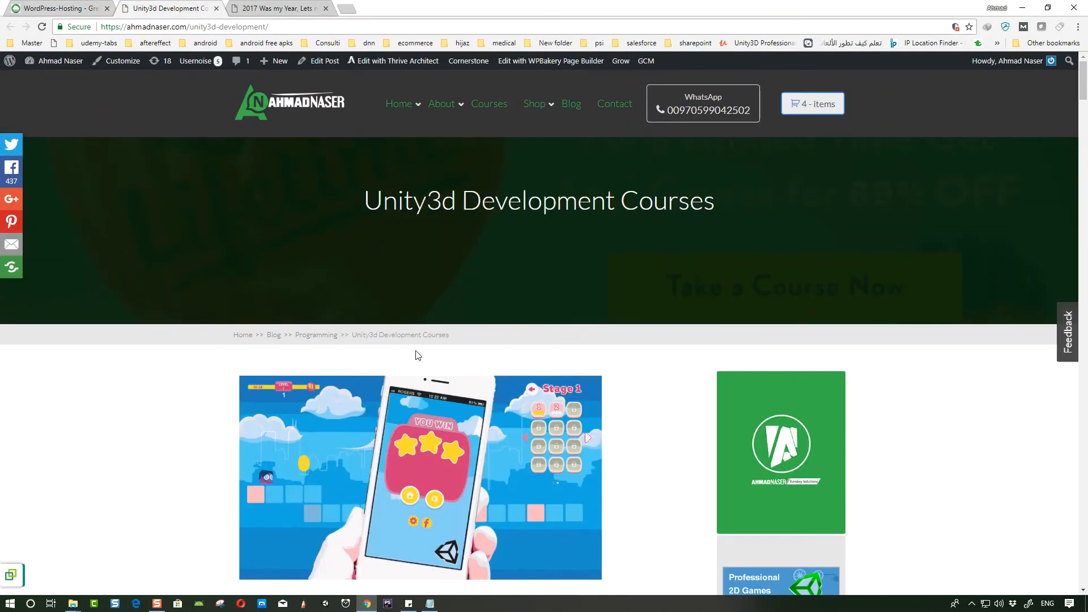
pyautogui.scroll(-3, 353, 418)
pyautogui.scroll(3, 397, 385)
pyautogui.scroll(-5, 508, 391)
pyautogui.scroll(5, 508, 363)
pyautogui.scroll(-3, 534, 370)
pyautogui.scroll(3, 444, 97)
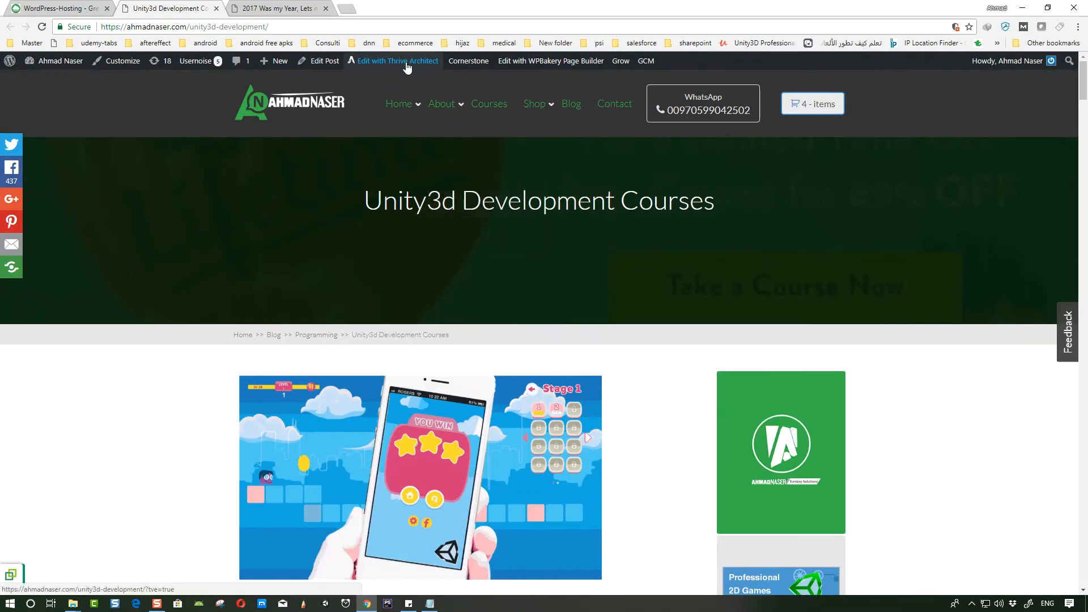
# - Open the Unity3d Development Courses post with Edit with Thrive Architect
pyautogui.rightClick(394, 63)
pyautogui.click(420, 69)
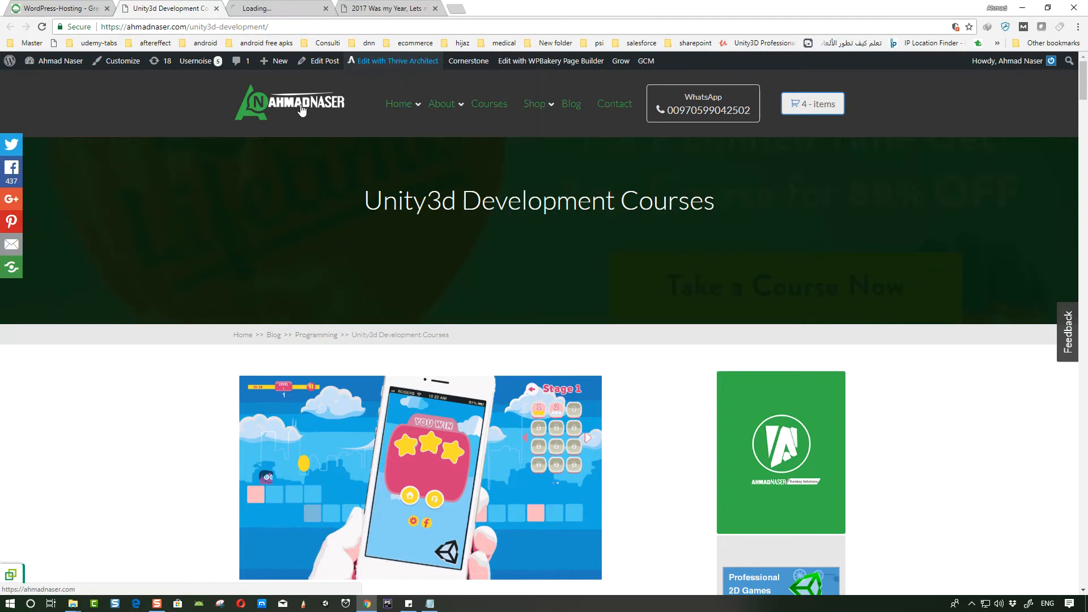
pyautogui.scroll(-4, 397, 226)
pyautogui.moveTo(194, 5); pyautogui.dragTo(1087, 222)
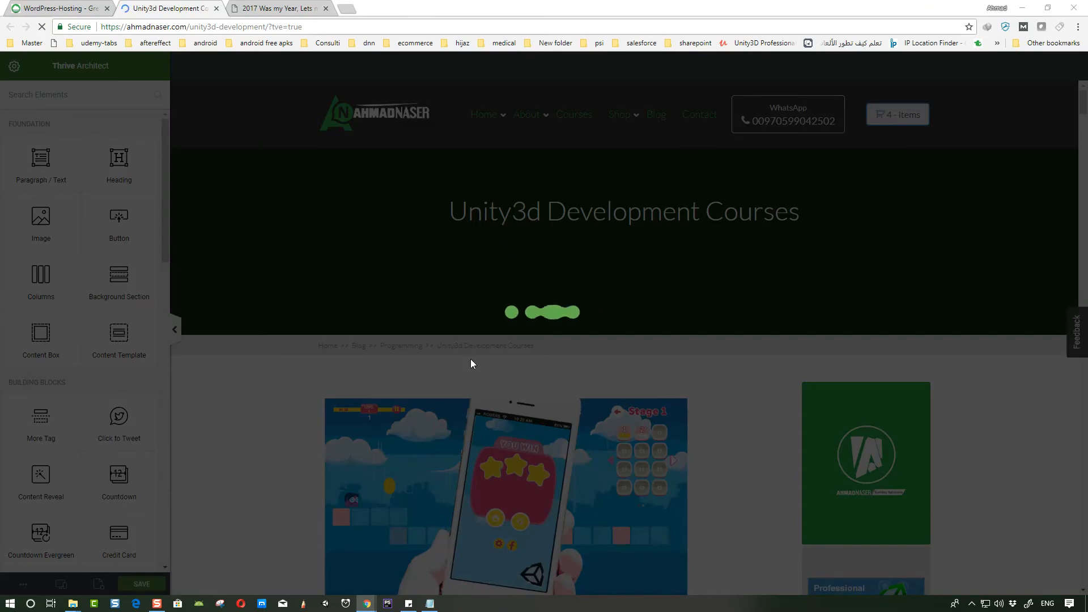
# - Scroll through the post inside the Thrive Architect editor
pyautogui.scroll(-7, 473, 363)
pyautogui.scroll(3, 442, 270)
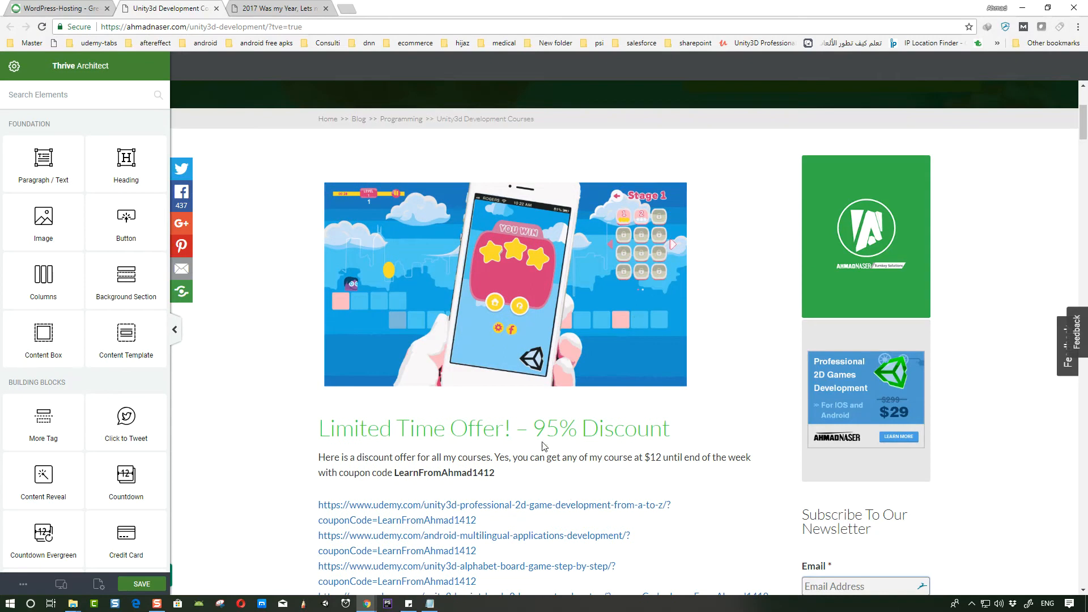
pyautogui.scroll(-15, 568, 462)
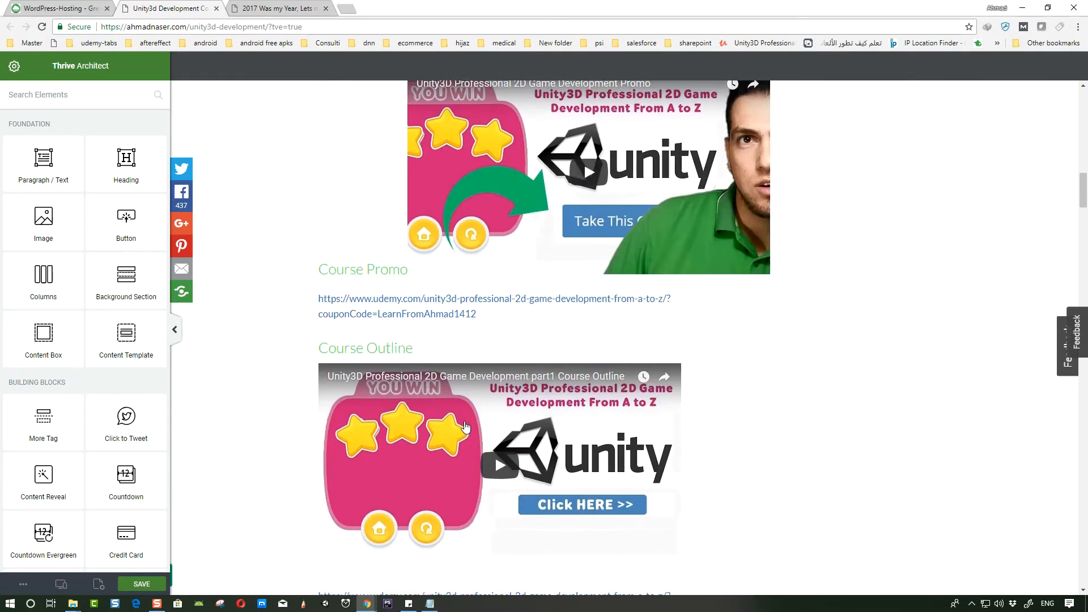
pyautogui.scroll(-20, 464, 426)
pyautogui.scroll(-8, 465, 432)
pyautogui.scroll(7, 464, 433)
# - Save the post and exit Thrive Architect back to the live page
pyautogui.click(144, 585)
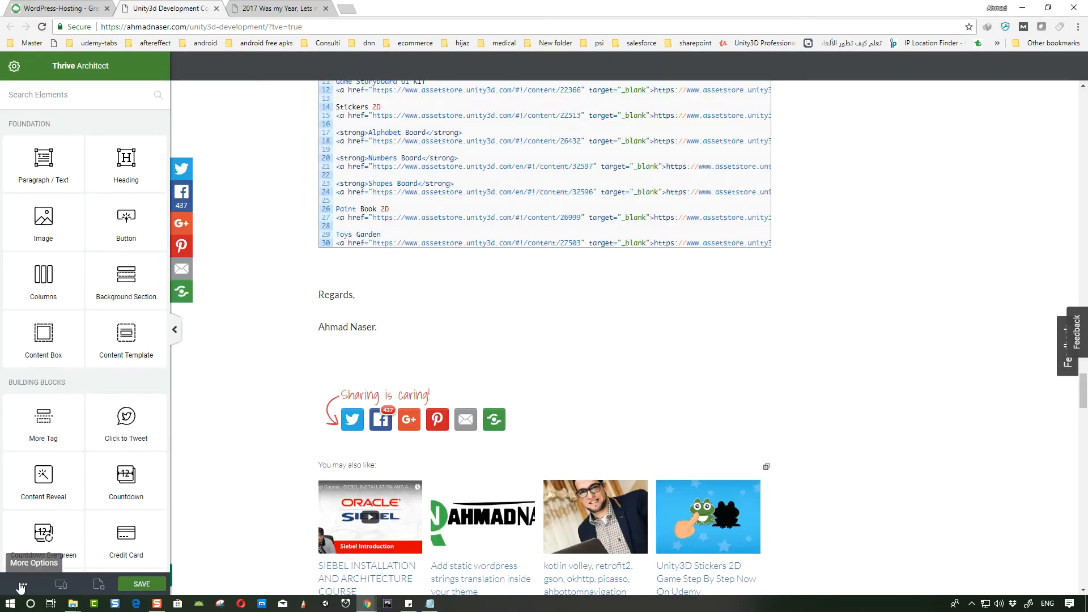
pyautogui.click(24, 583)
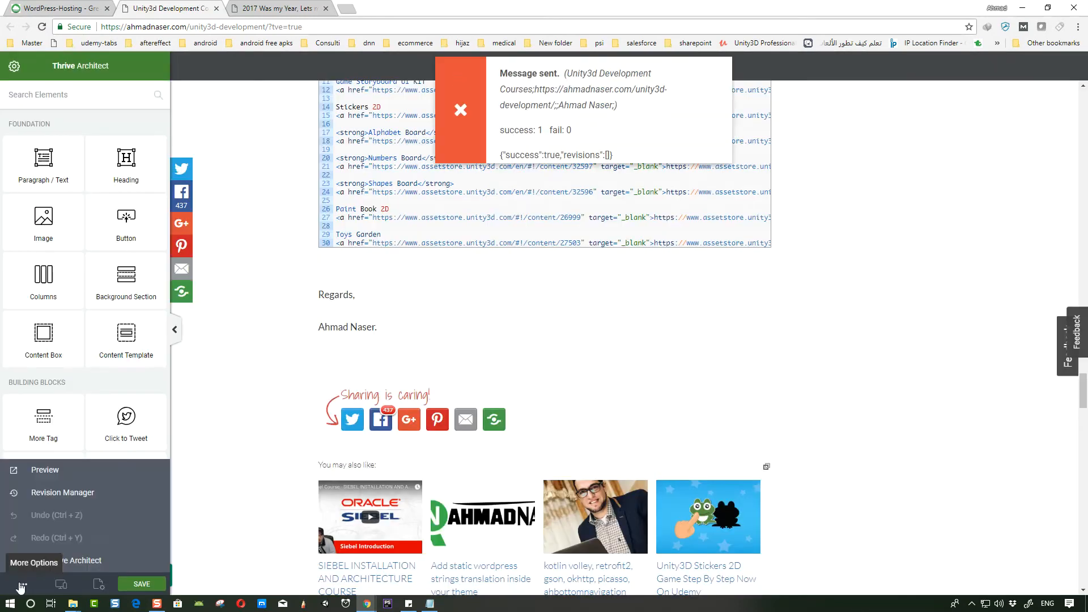
pyautogui.click(68, 561)
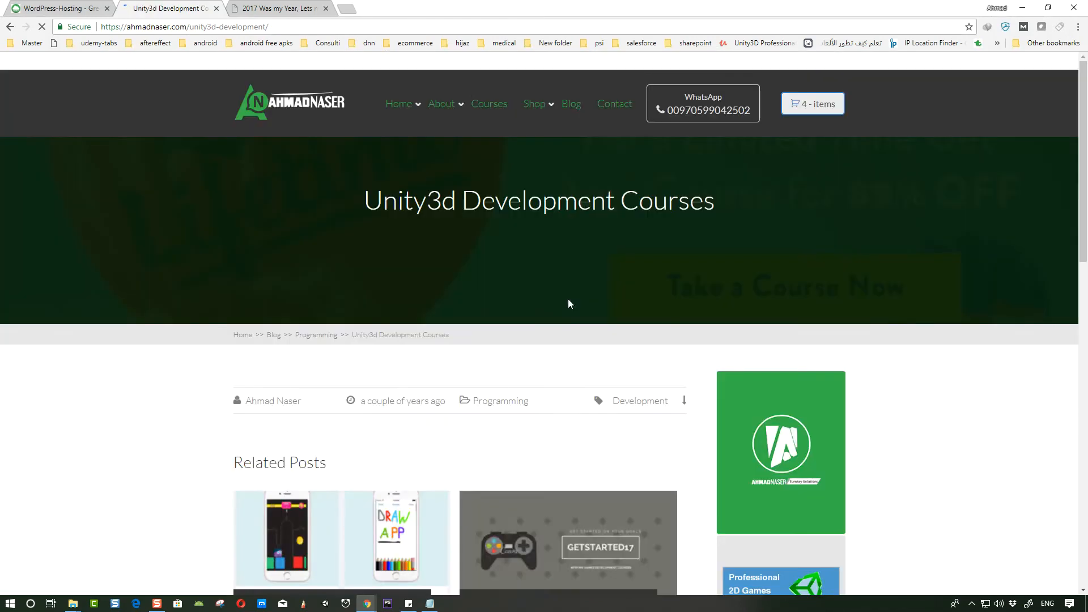
pyautogui.scroll(-4, 506, 302)
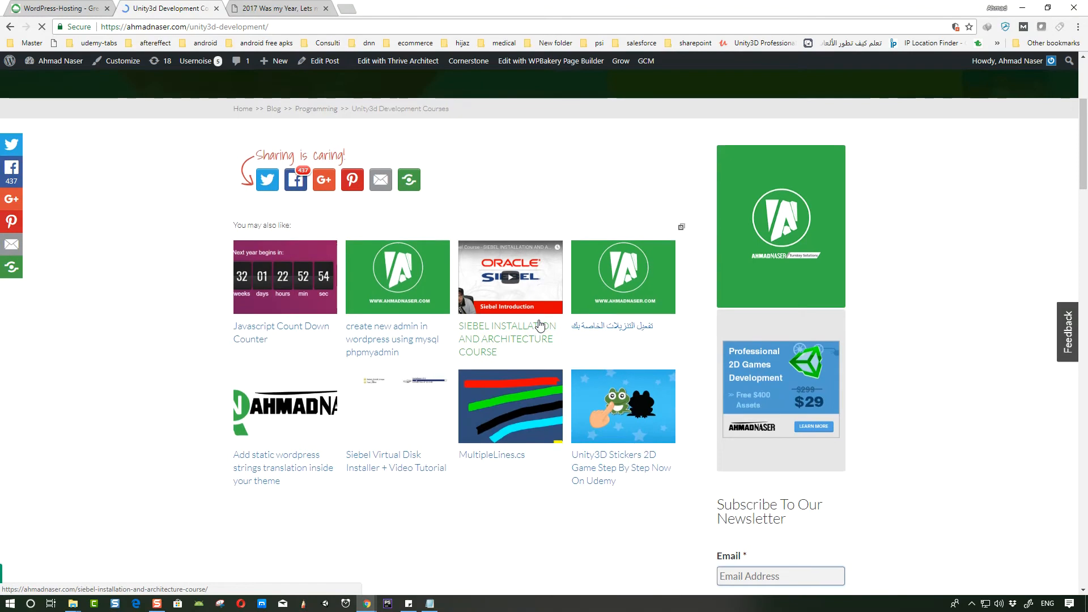
# - Open the post's edit screen and switch it back to the default WordPress editor
pyautogui.scroll(4, 540, 323)
pyautogui.click(318, 64)
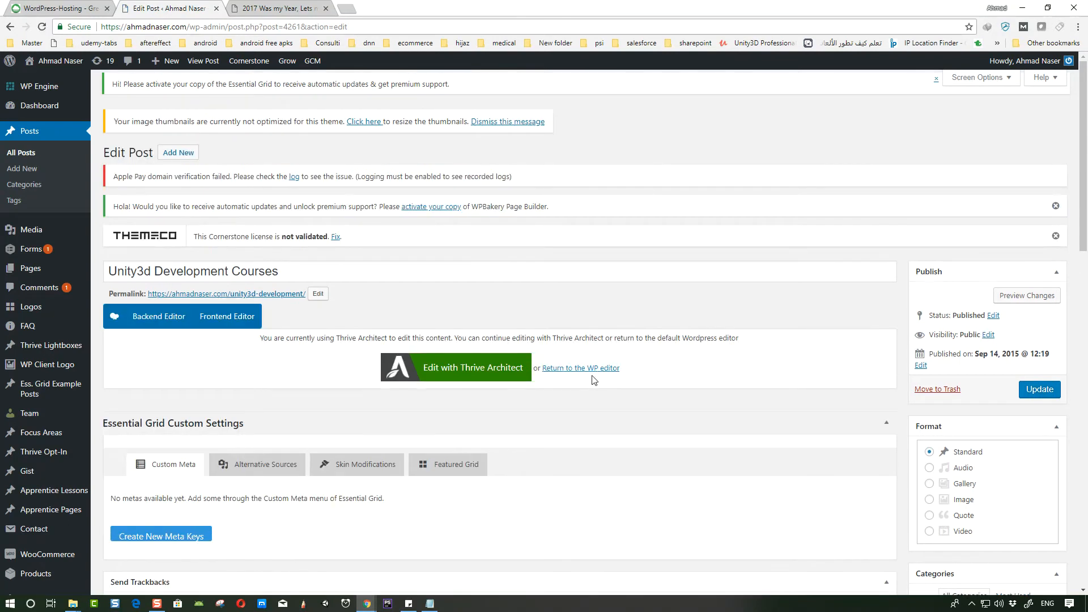
pyautogui.click(595, 373)
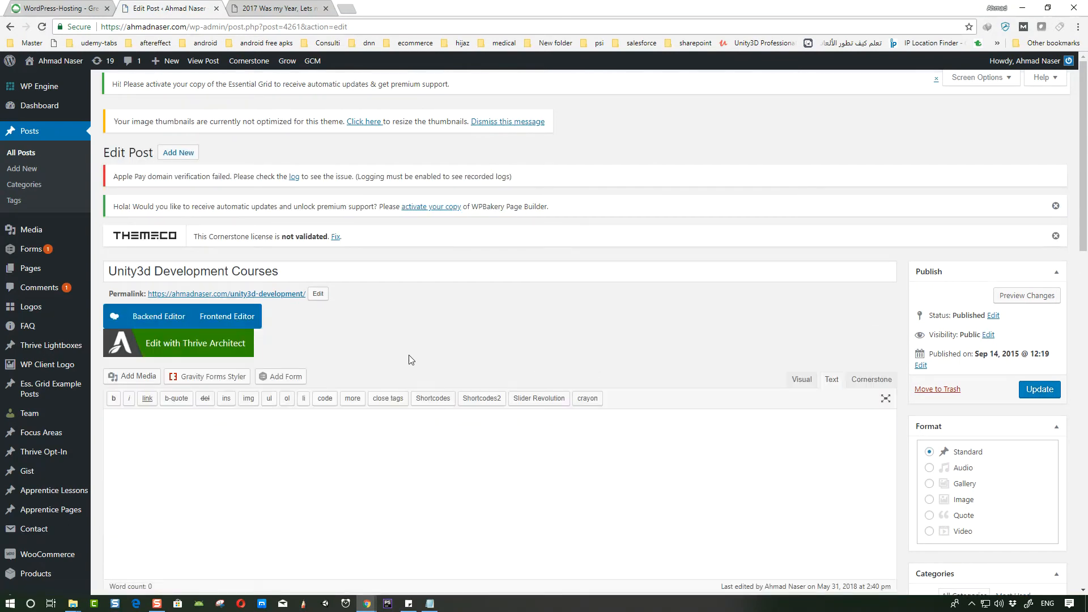
# - Update the post with the default editor and dismiss the license notice
pyautogui.scroll(-3, 374, 408)
pyautogui.click(253, 268)
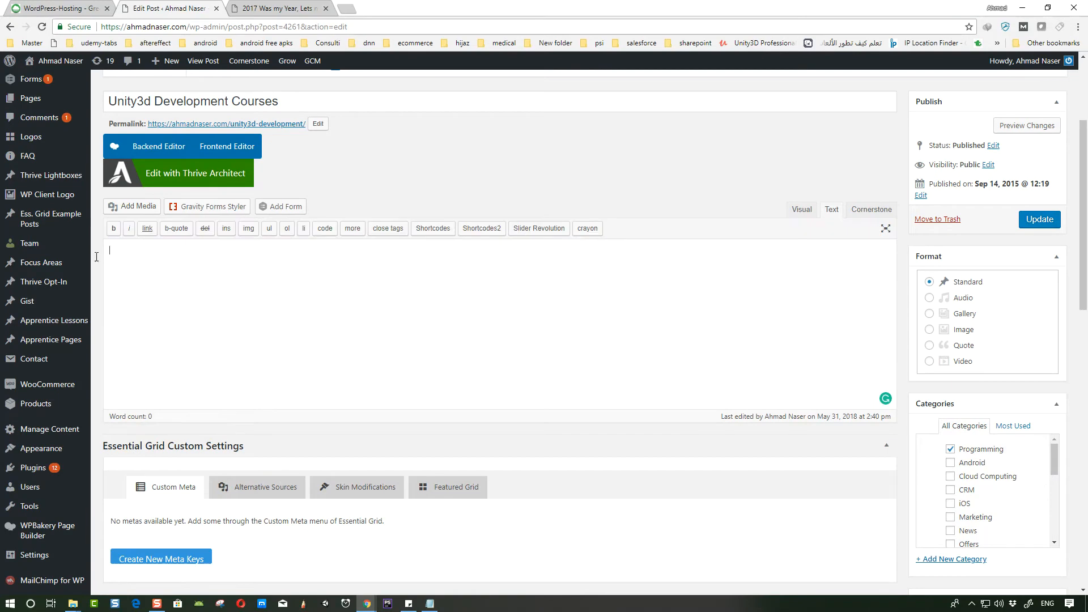
pyautogui.click(1040, 220)
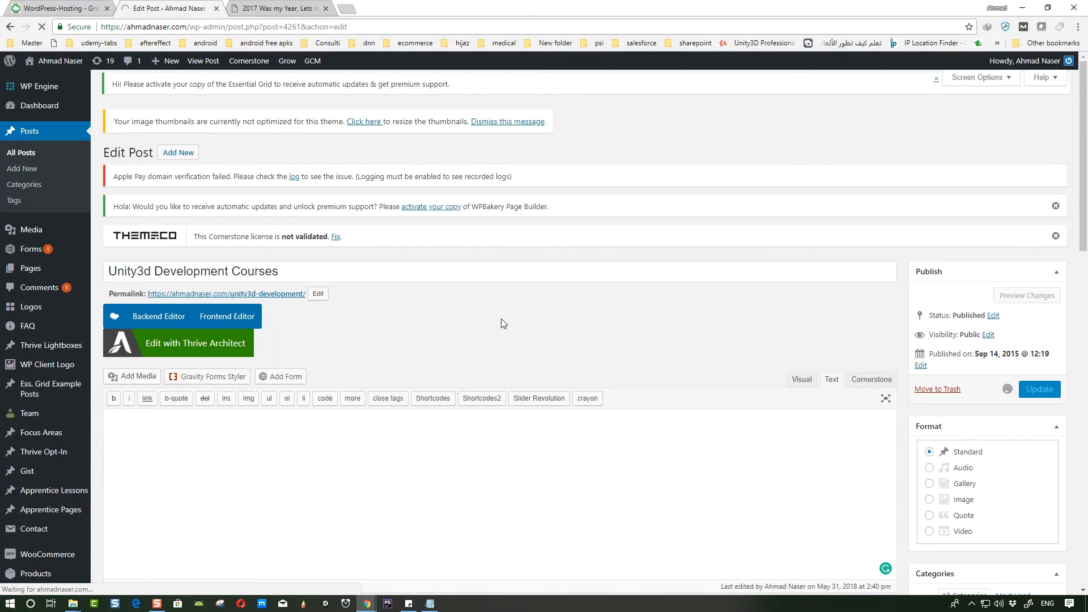
pyautogui.scroll(-1, 501, 318)
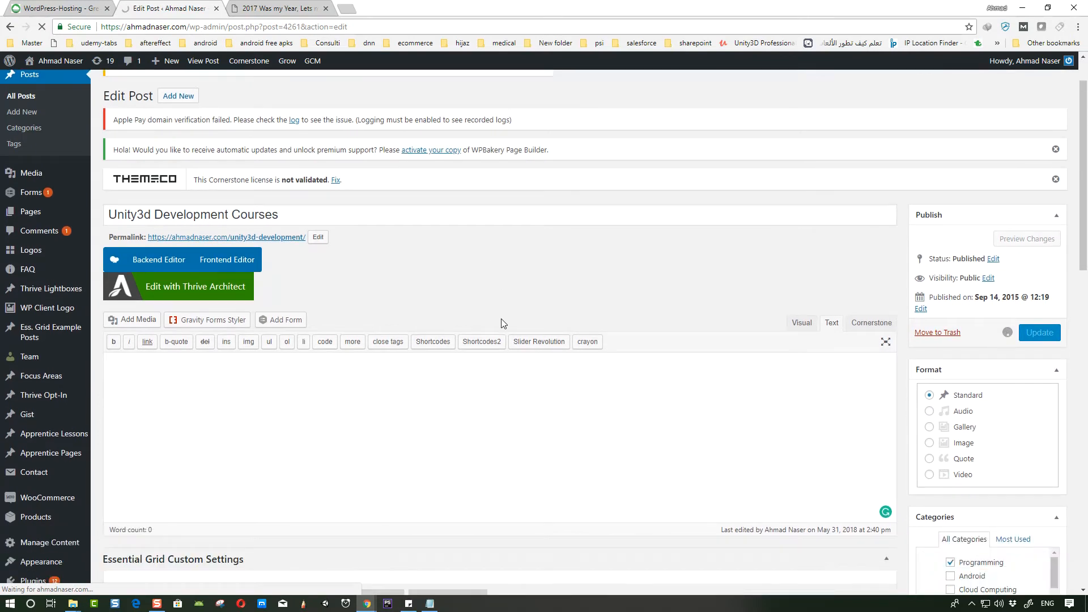
pyautogui.click(1054, 181)
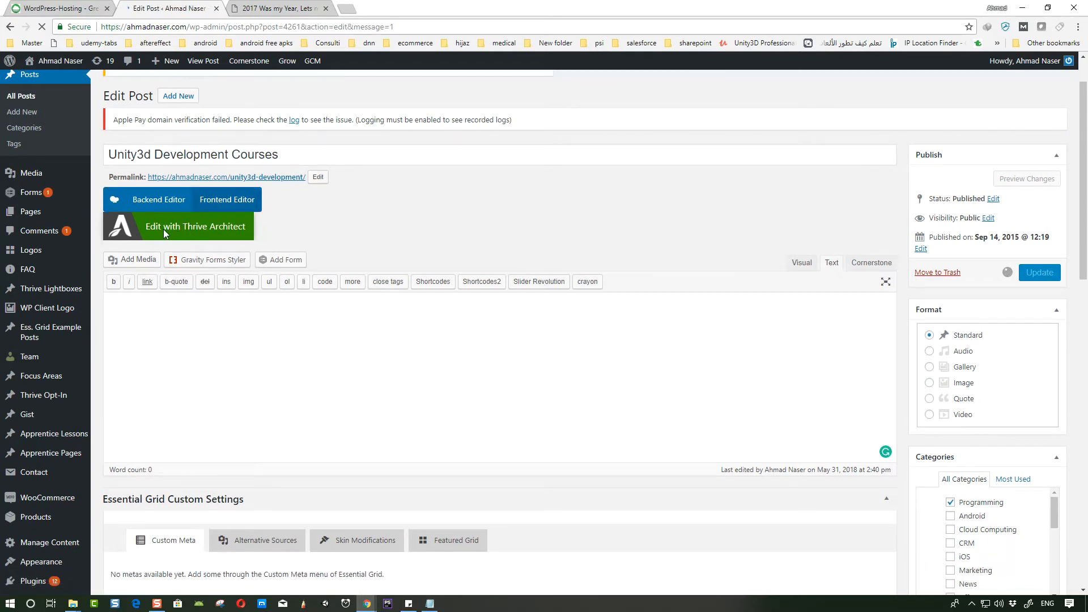
# - Reopen the post with Edit with Thrive Architect and close the old Edit Post tab
pyautogui.click(169, 230)
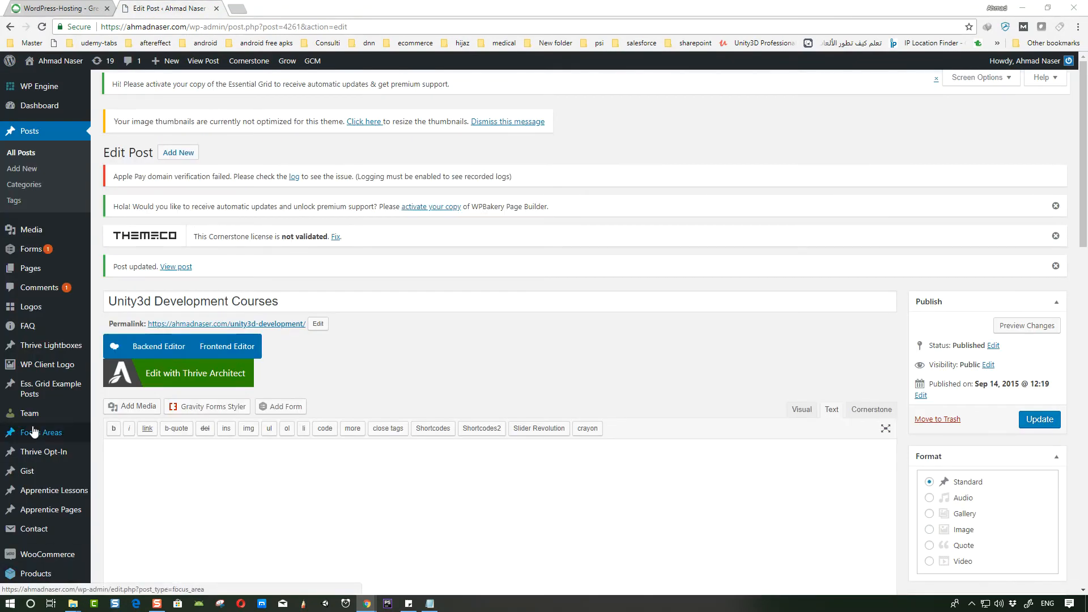
pyautogui.scroll(-3, 324, 270)
pyautogui.scroll(-7, 324, 271)
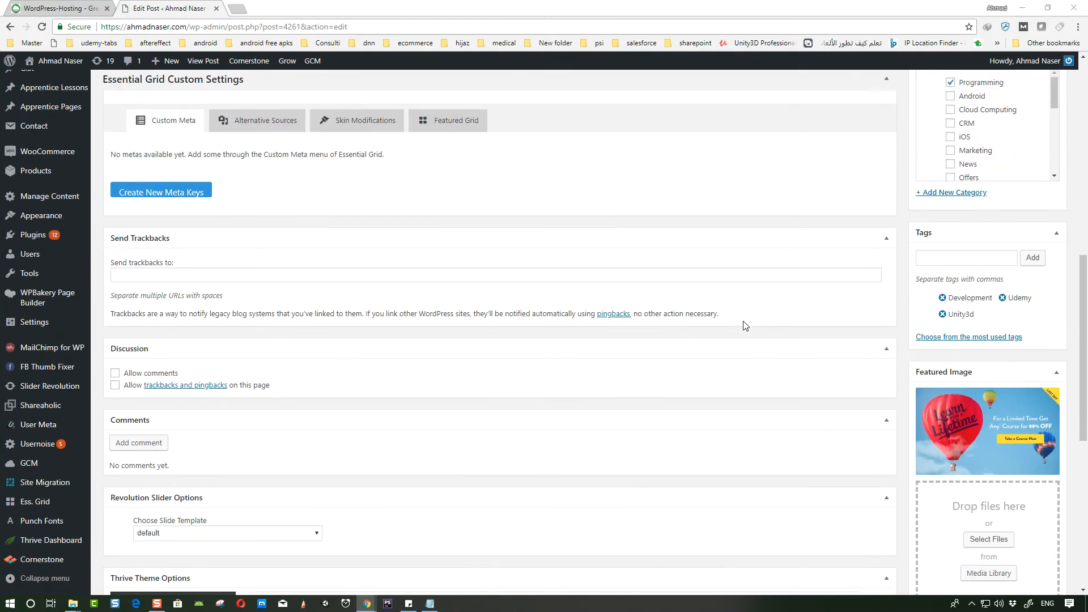
pyautogui.scroll(10, 744, 326)
pyautogui.scroll(-3, 324, 275)
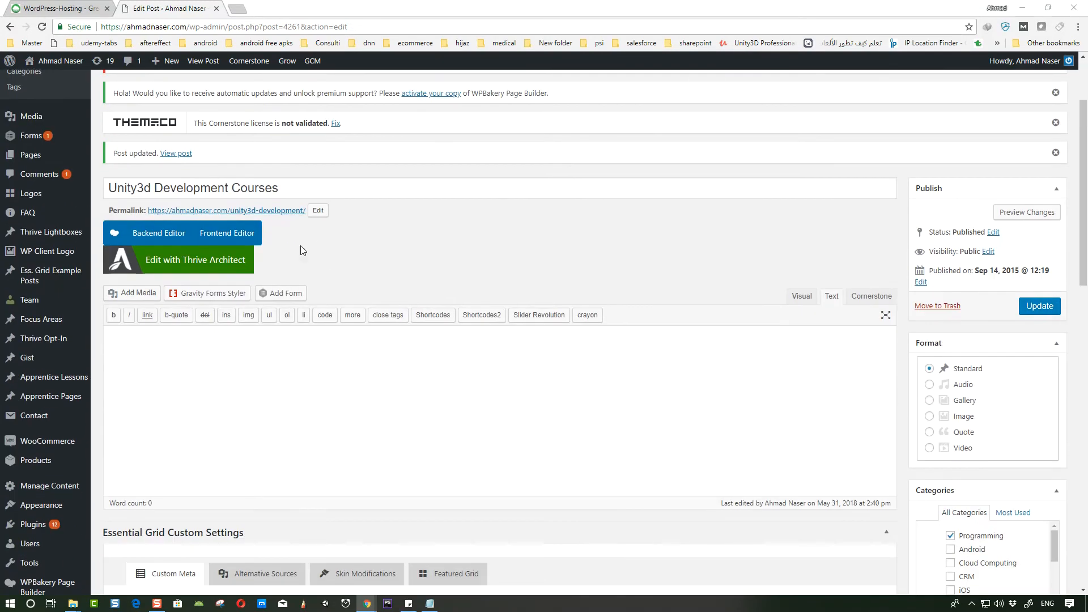
pyautogui.click(199, 262)
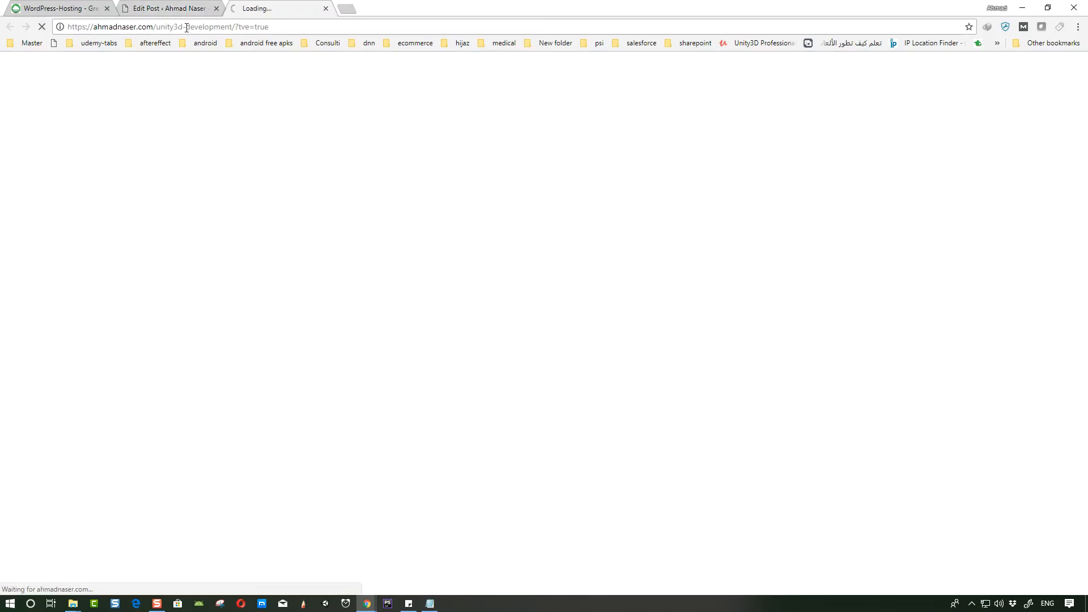
pyautogui.click(206, 8)
pyautogui.click(216, 8)
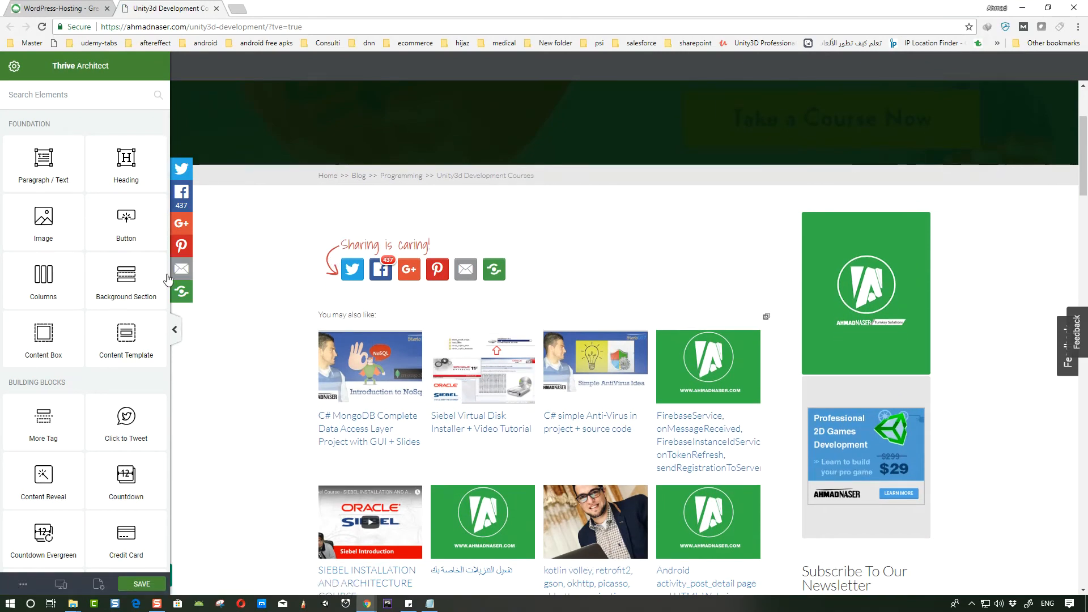
# - Insert a Styled Box element above the sharing buttons using the Tutorial 8 template
pyautogui.scroll(-4, 79, 356)
pyautogui.scroll(4, 80, 354)
pyautogui.scroll(-10, 79, 354)
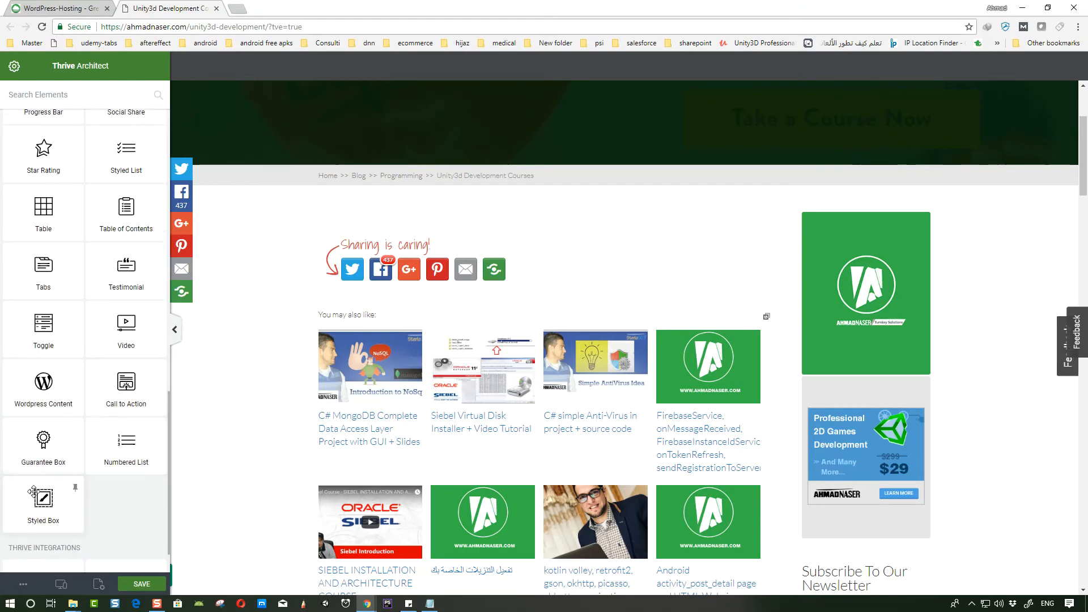
pyautogui.moveTo(39, 507); pyautogui.dragTo(479, 227)
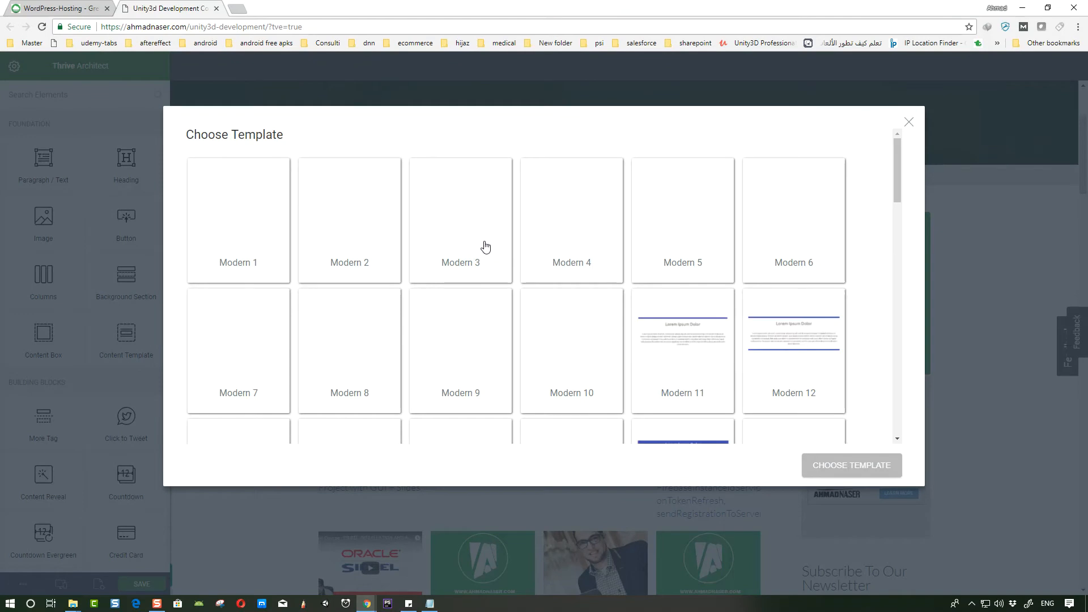
pyautogui.scroll(-14, 723, 222)
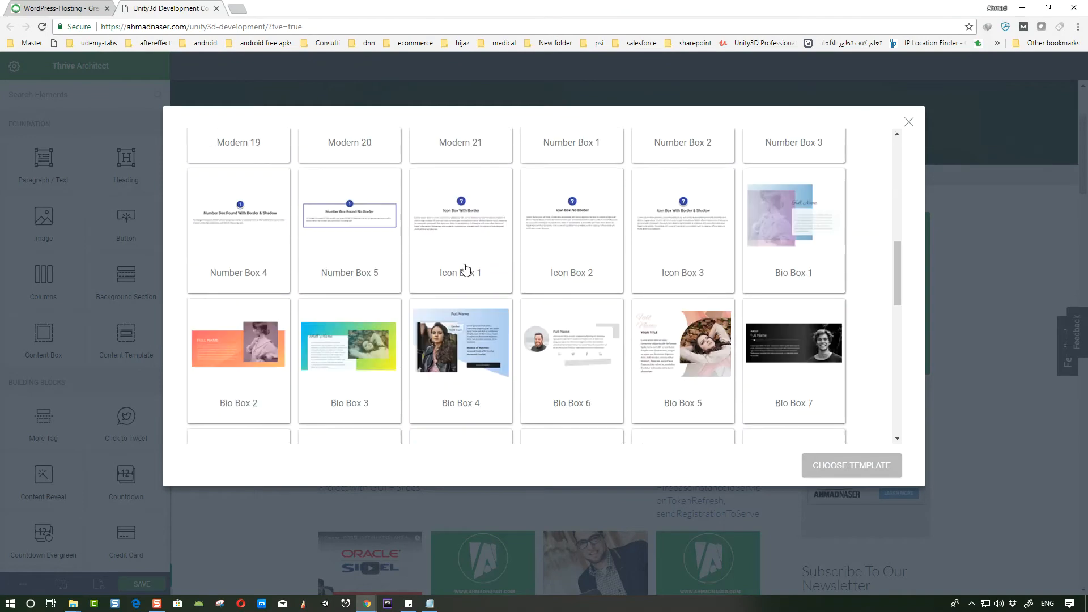
pyautogui.scroll(-2, 680, 286)
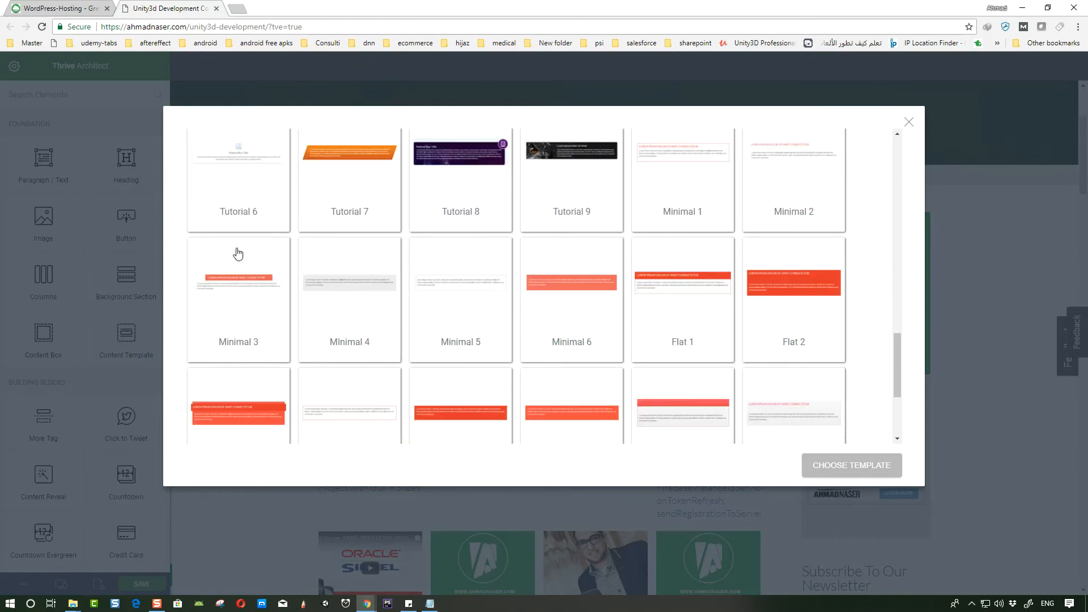
pyautogui.scroll(-2, 250, 258)
pyautogui.scroll(-1, 677, 320)
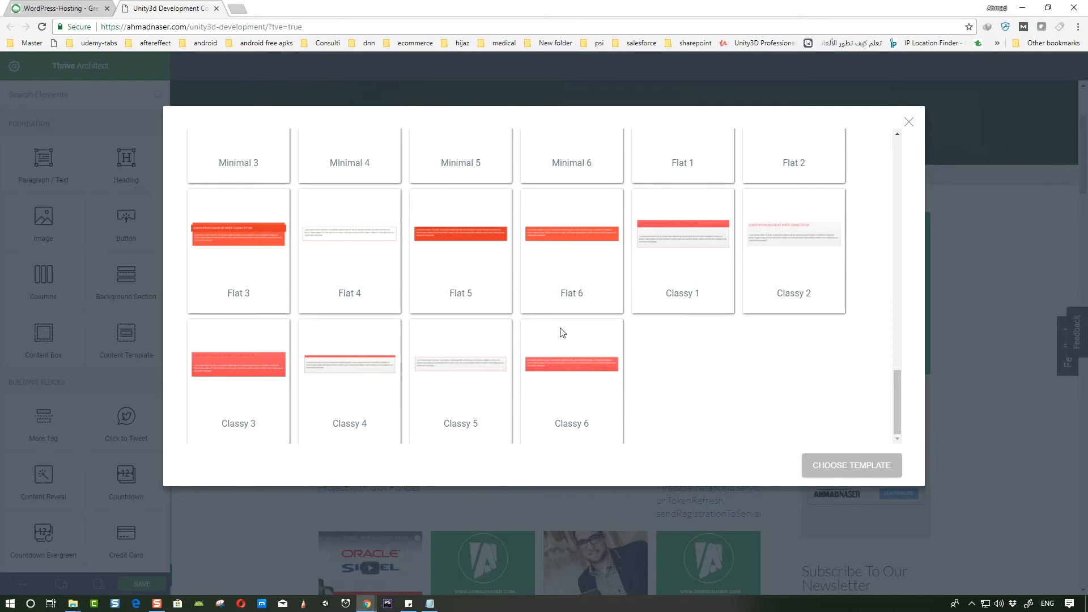
pyautogui.scroll(5, 821, 364)
pyautogui.scroll(1, 456, 289)
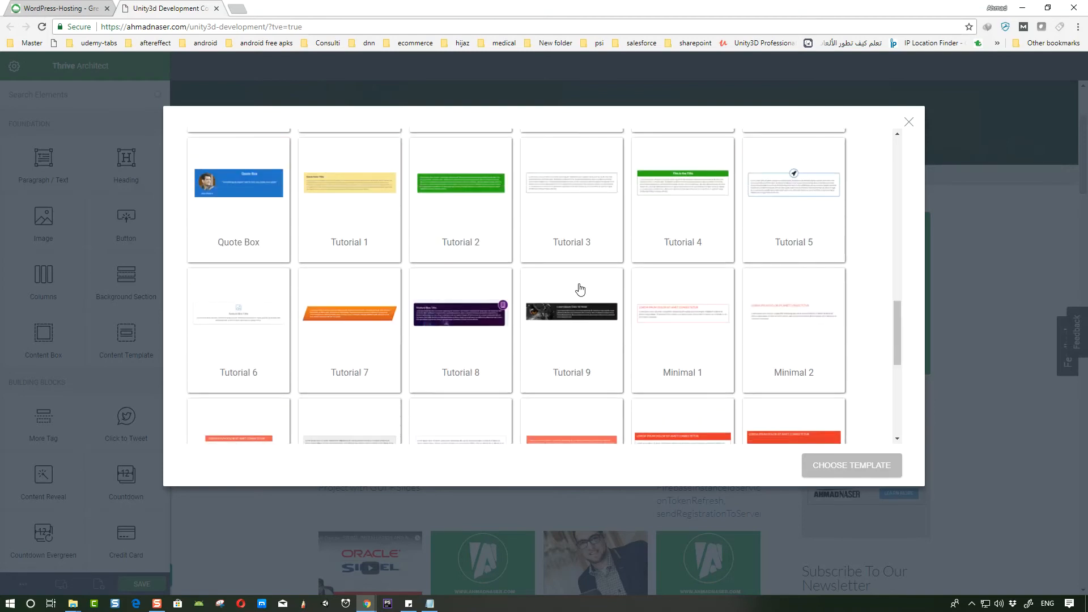
pyautogui.click(486, 312)
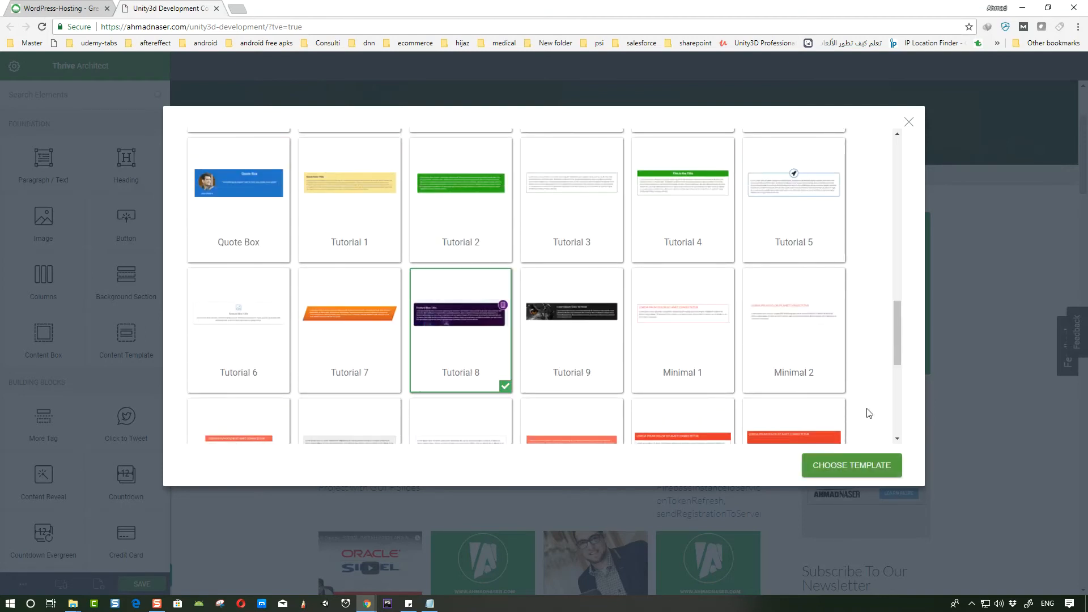
pyautogui.click(867, 467)
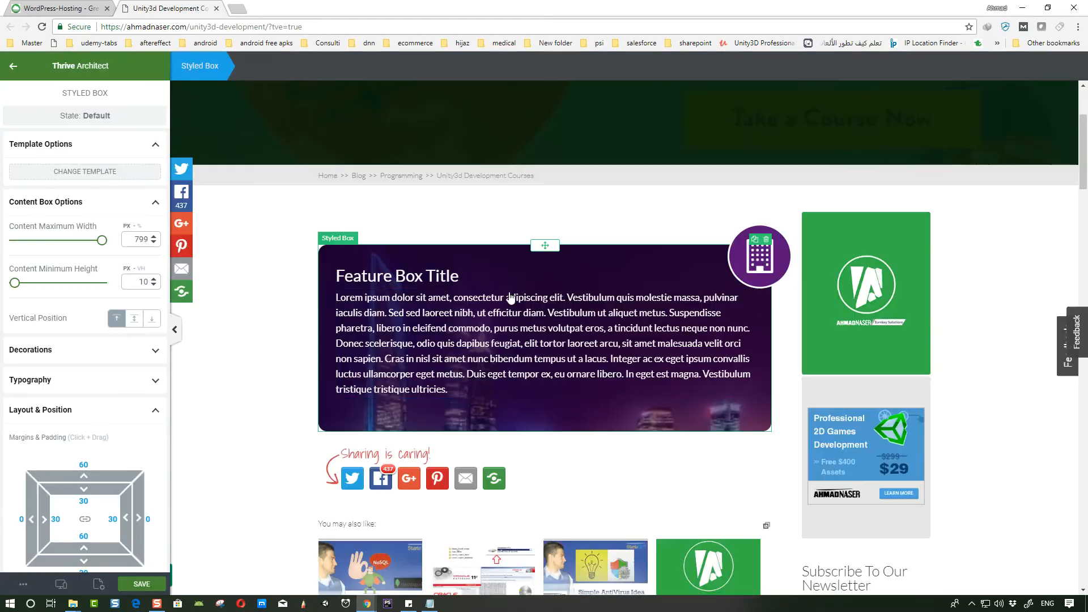
# - Replace the styled box's icon with a tag icon, searching the icon chooser along the way
pyautogui.click(754, 268)
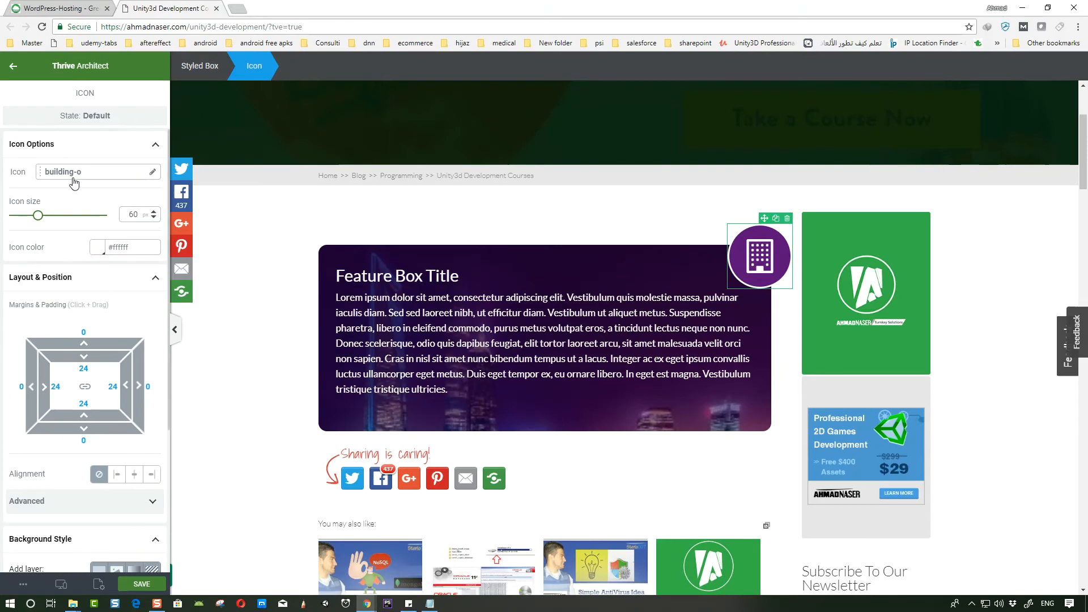
pyautogui.click(153, 173)
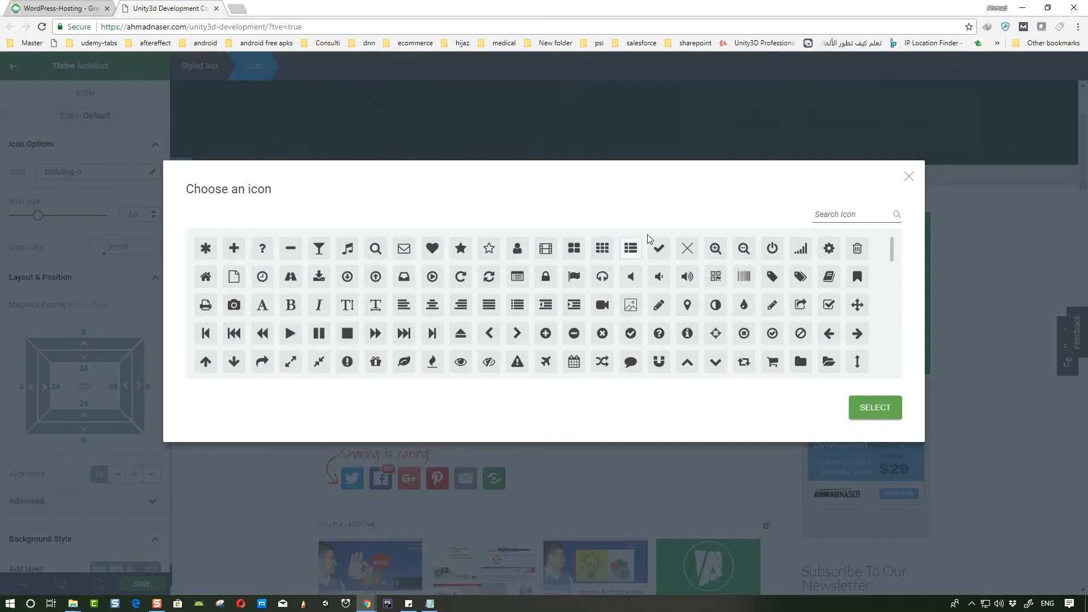
pyautogui.write('cou')
pyautogui.press('BackSpace')
pyautogui.press('BackSpace')
pyautogui.press('BackSpace')
pyautogui.write('di')
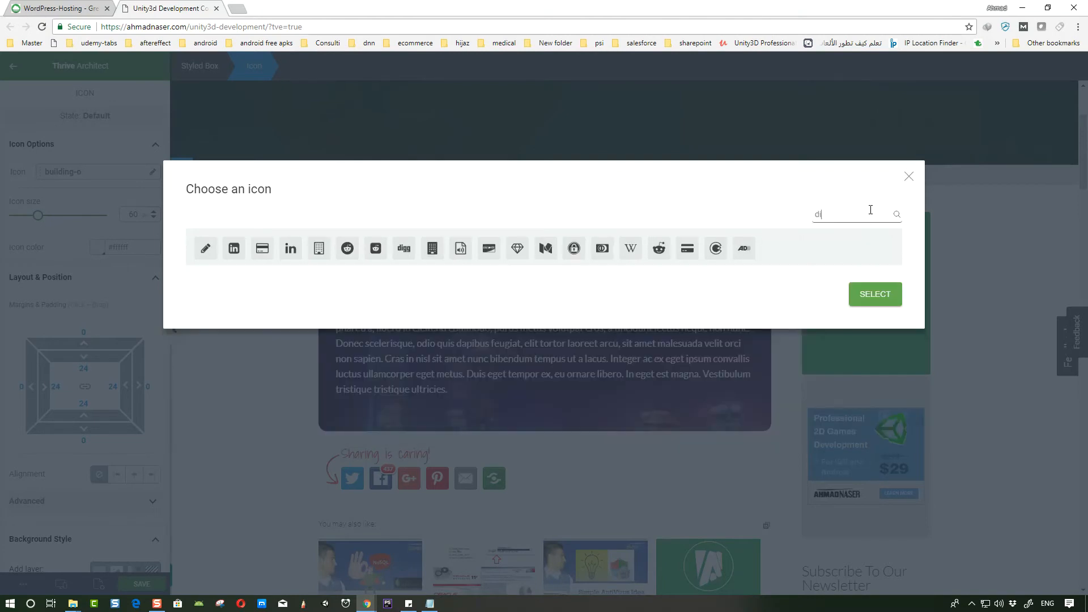
pyautogui.press('BackSpace')
pyautogui.press('BackSpace')
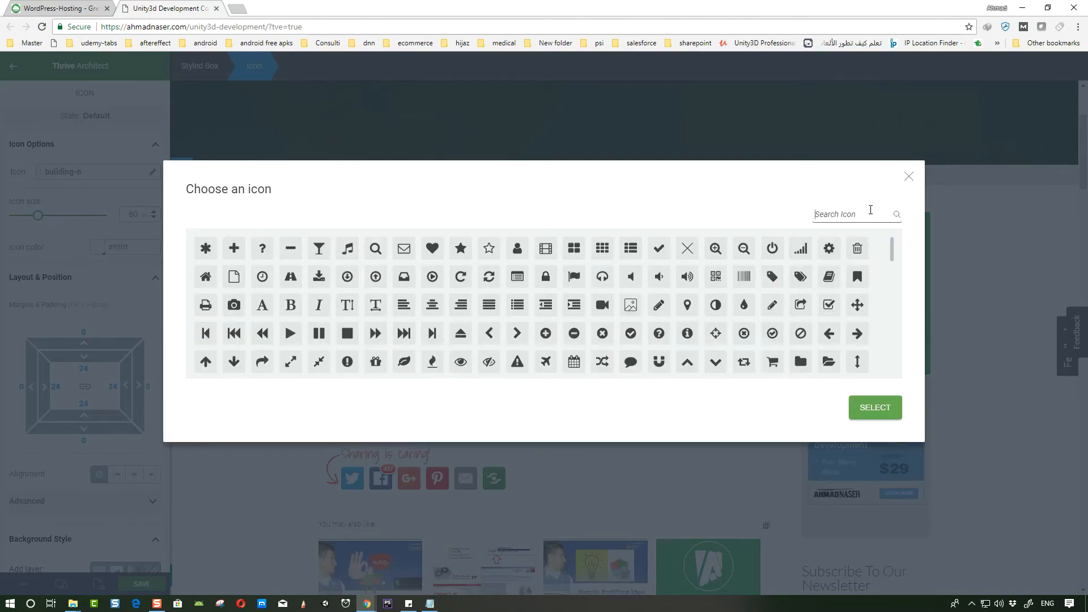
pyautogui.write('fre')
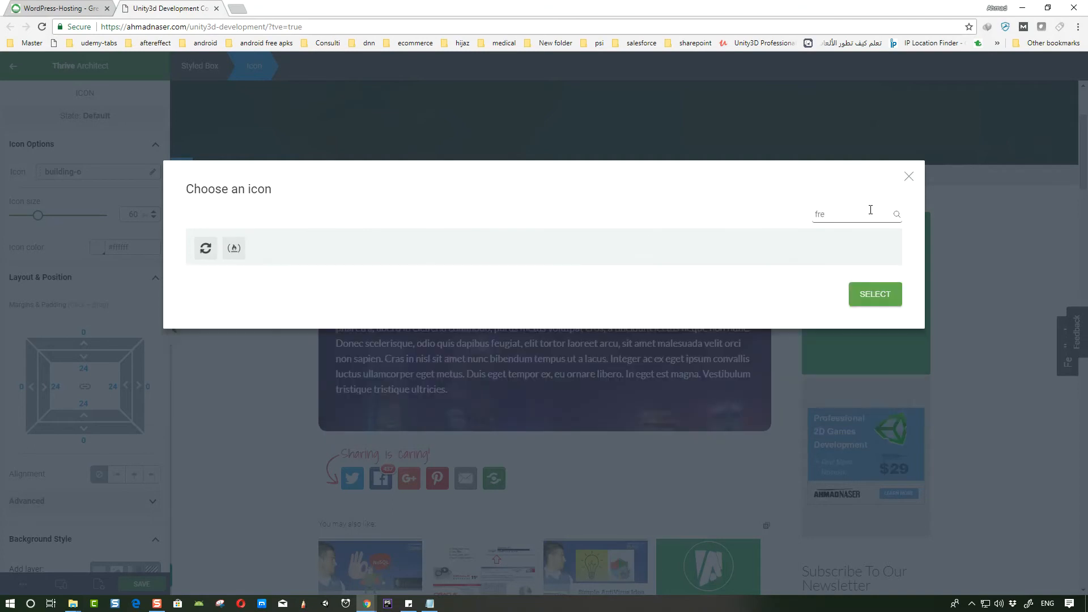
pyautogui.press('BackSpace')
pyautogui.press('BackSpace')
pyautogui.press('BackSpace')
pyautogui.scroll(-5, 730, 303)
pyautogui.scroll(-5, 734, 303)
pyautogui.scroll(2, 424, 344)
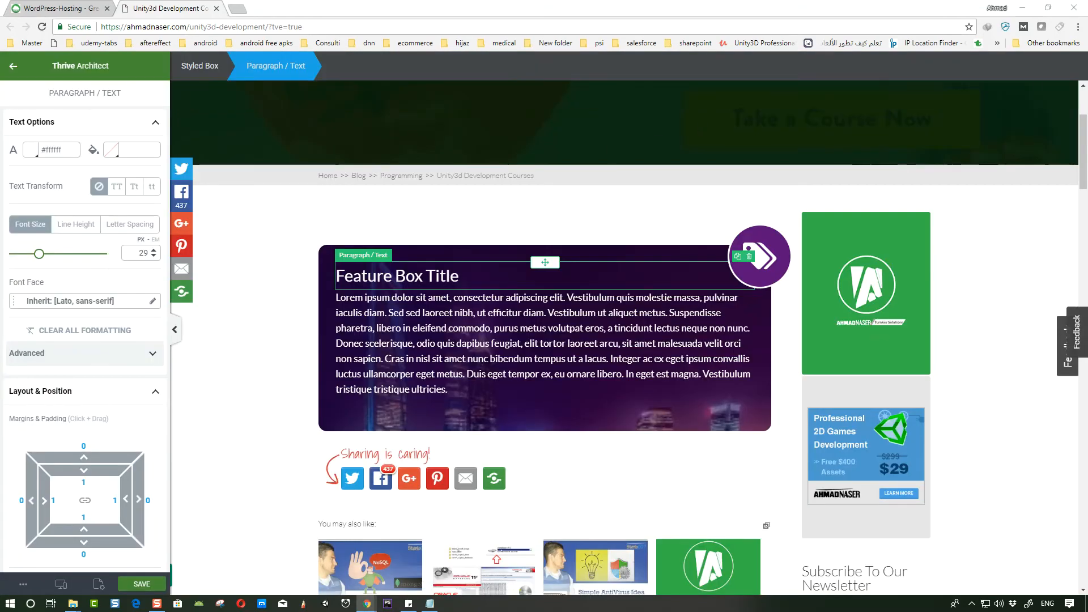
# - Change the styled box title to "Up to %50 Off"
pyautogui.click(423, 276)
pyautogui.tripleClick(423, 278)
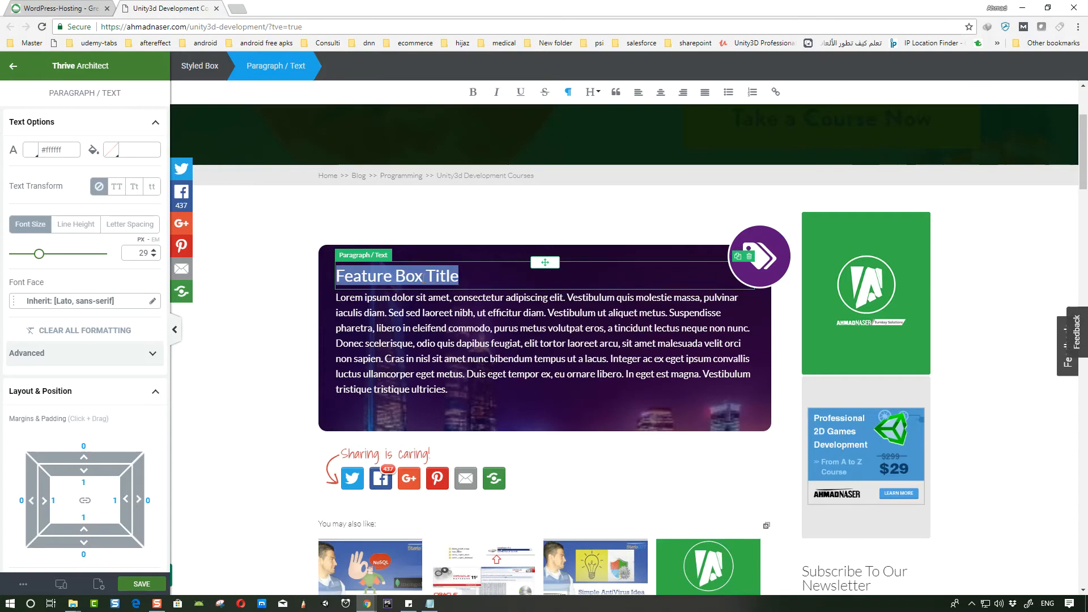
pyautogui.write('2')
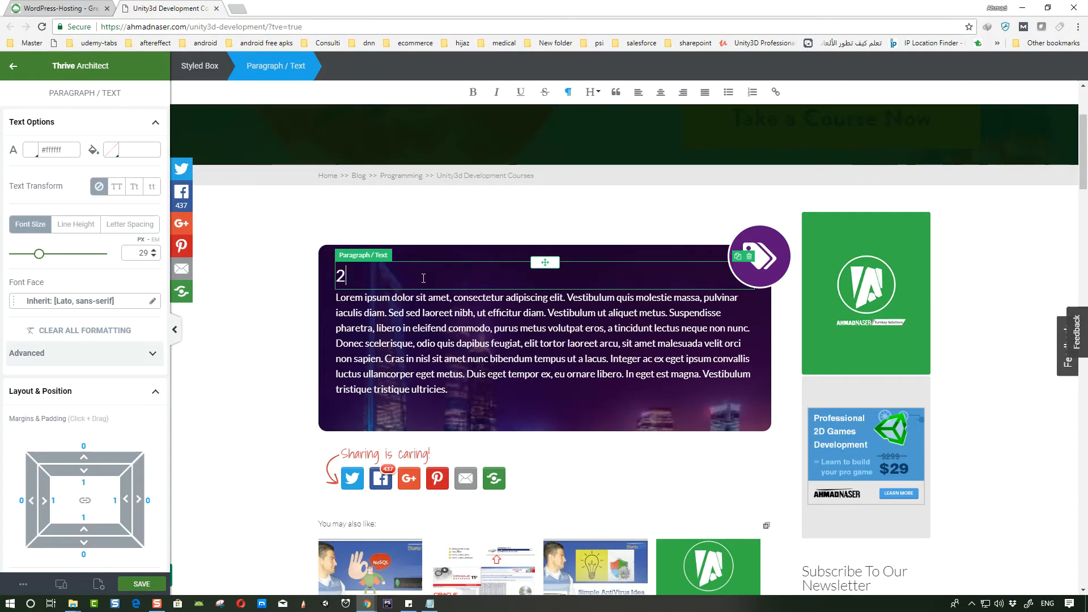
pyautogui.press('BackSpace')
pyautogui.press('BackSpace')
pyautogui.press('BackSpace')
pyautogui.write('Up to ')
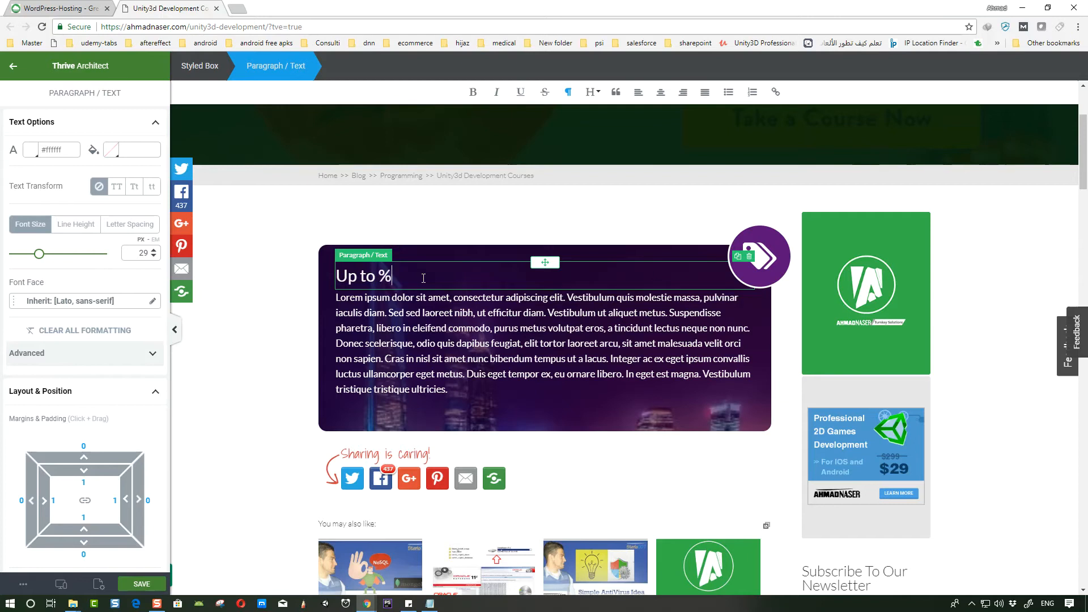
pyautogui.write('%50 Off')
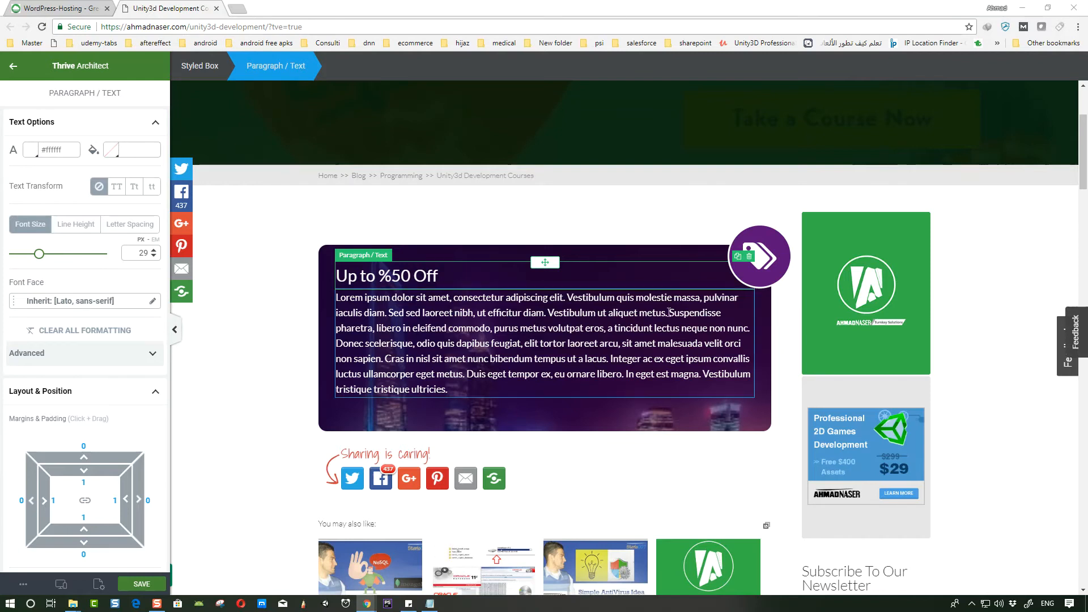
# - Replace the box body text with "Here is a discount offer for all my courses. Yes, you can get any of my course at $29, Use the coupon" plus the pasted coupon code
pyautogui.click(551, 326)
pyautogui.hotkey('ctrl', 'a')
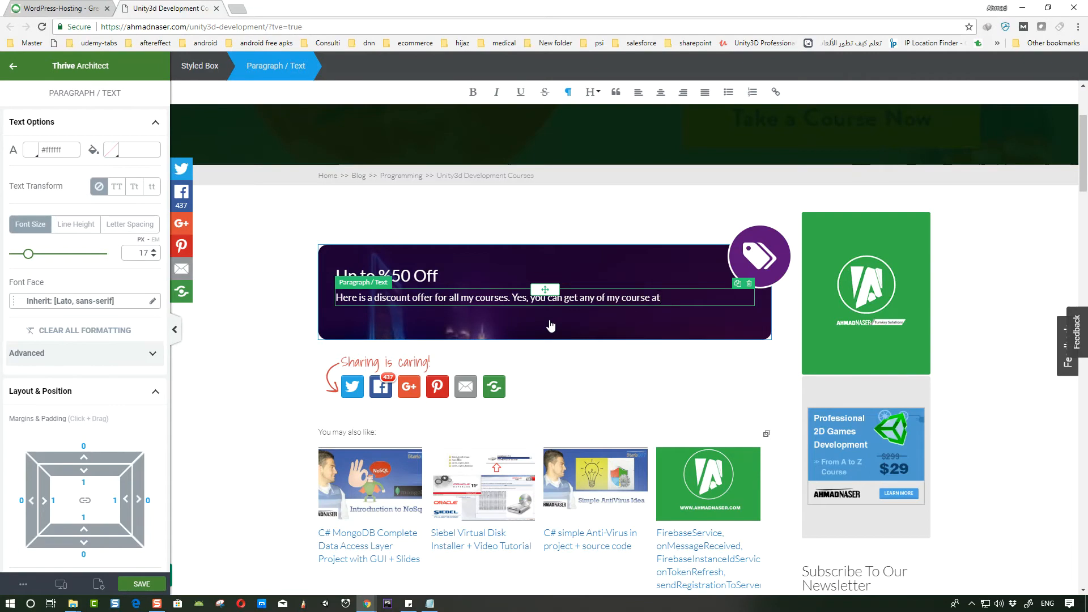
pyautogui.write('2')
pyautogui.write('$29,')
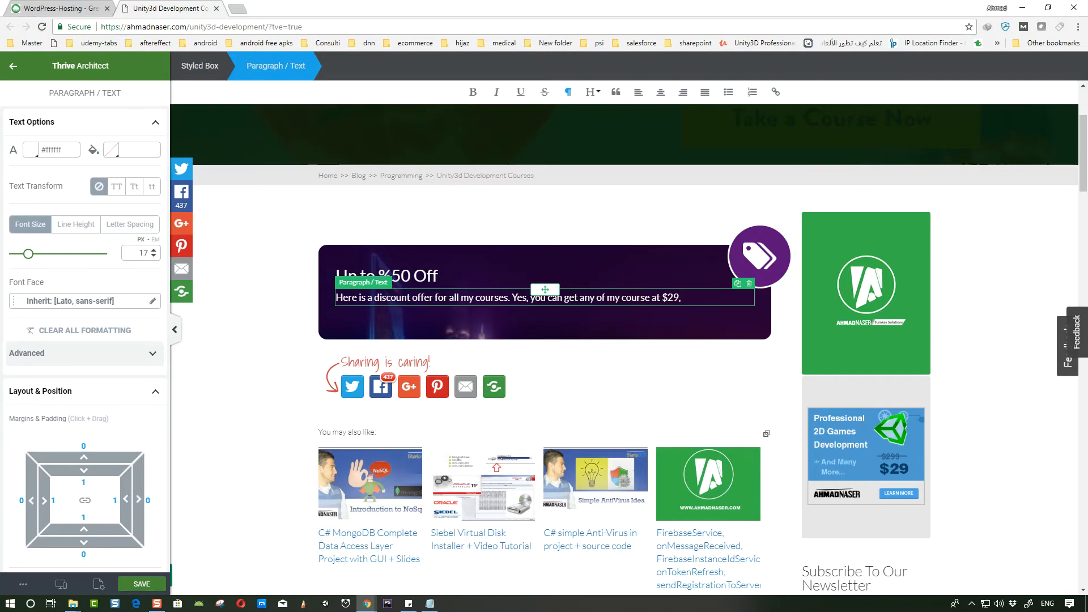
pyautogui.click(698, 294)
pyautogui.write('Use the coupon')
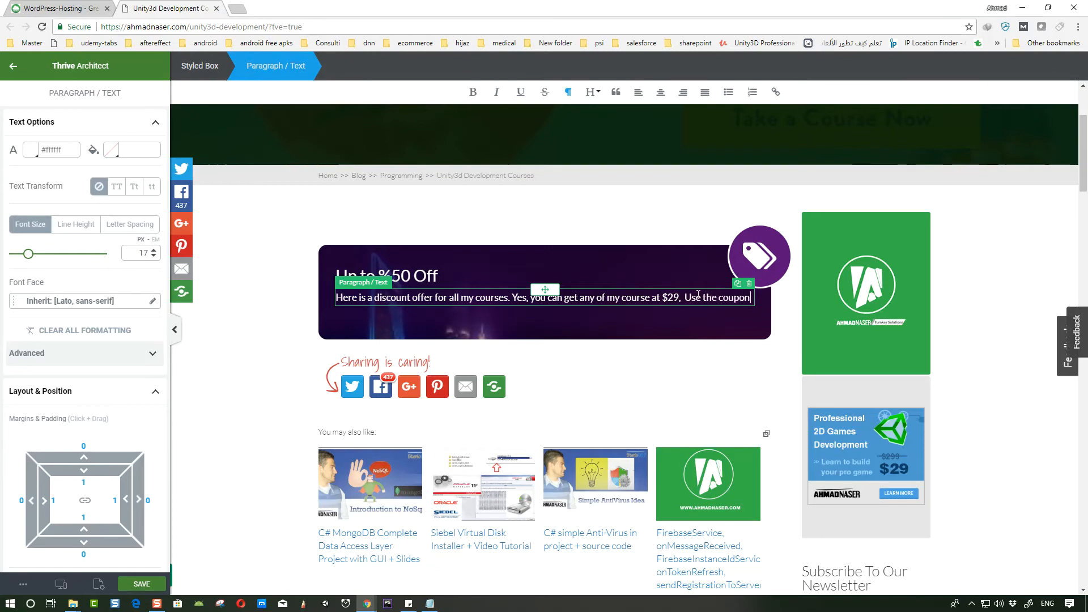
pyautogui.write('MAKE018YOURS')
# - Remove the hyperlink from the MAKE018YOURS coupon code in the styled box text
pyautogui.hotkey('ctrl', 'a')
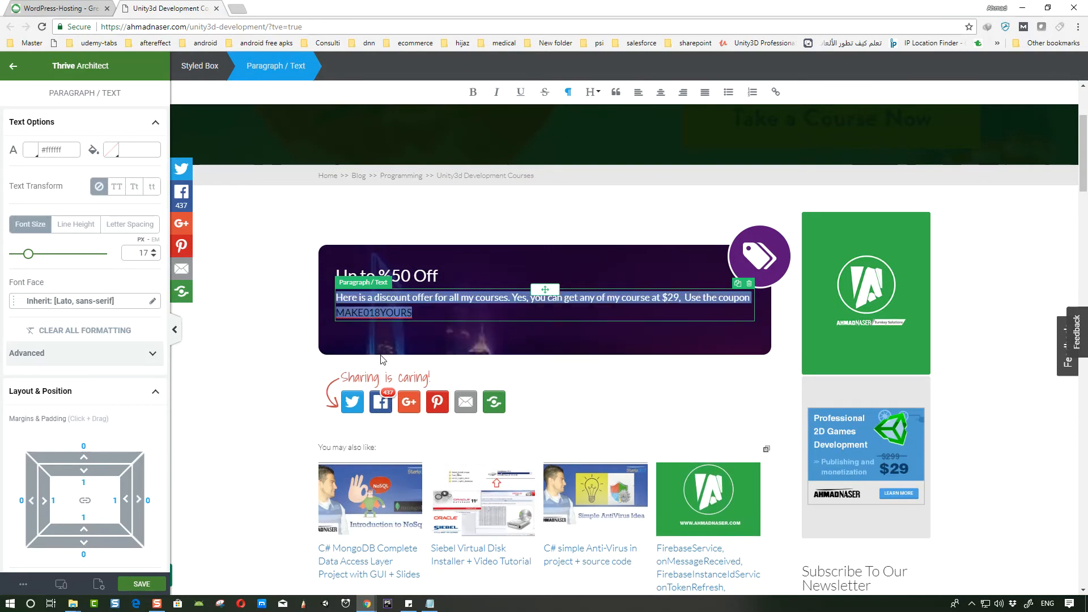
pyautogui.click(775, 92)
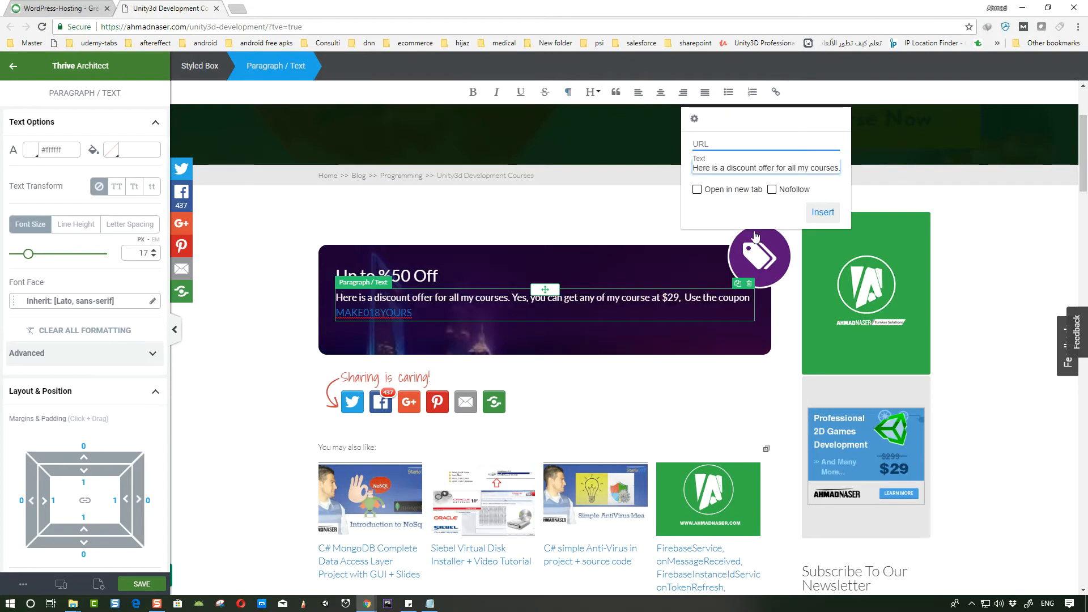
pyautogui.click(421, 313)
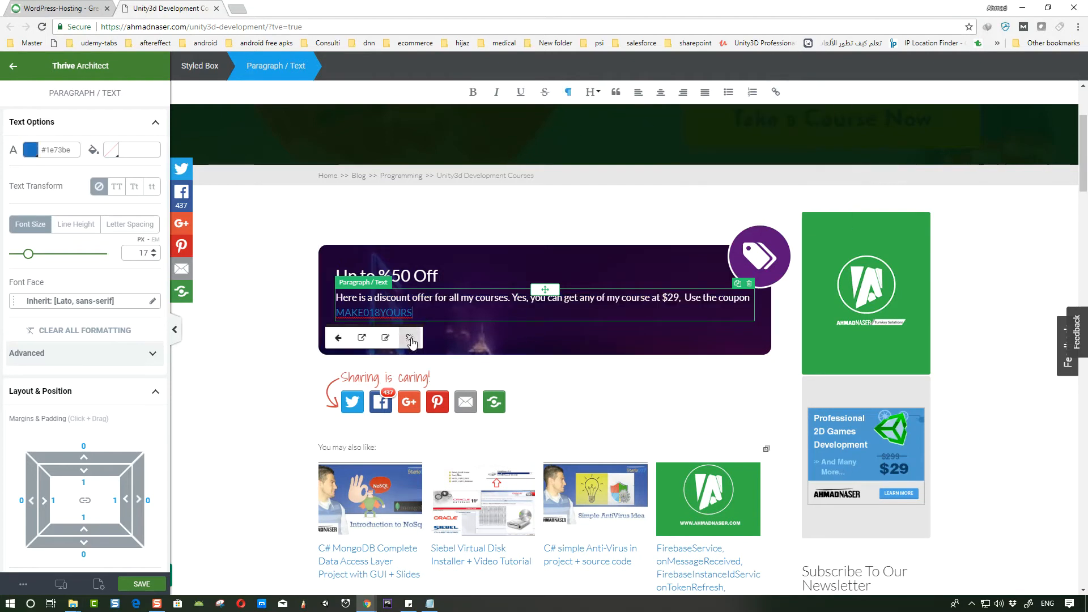
pyautogui.click(409, 339)
pyautogui.click(395, 313)
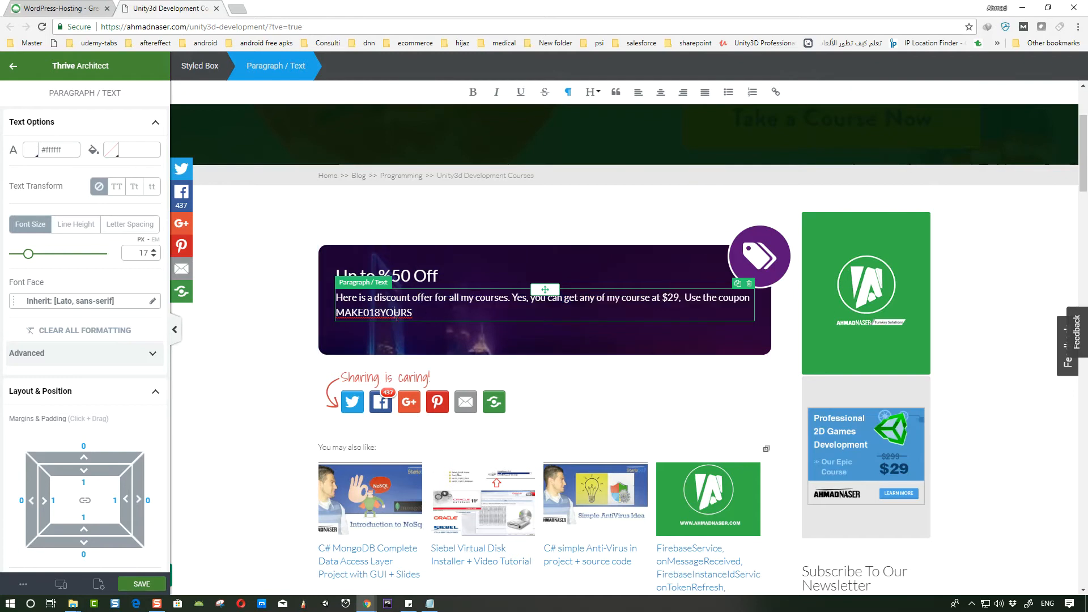
# - Center the coupon code, make it bold and set its font size to 41 px
pyautogui.doubleClick(396, 313)
pyautogui.click(661, 93)
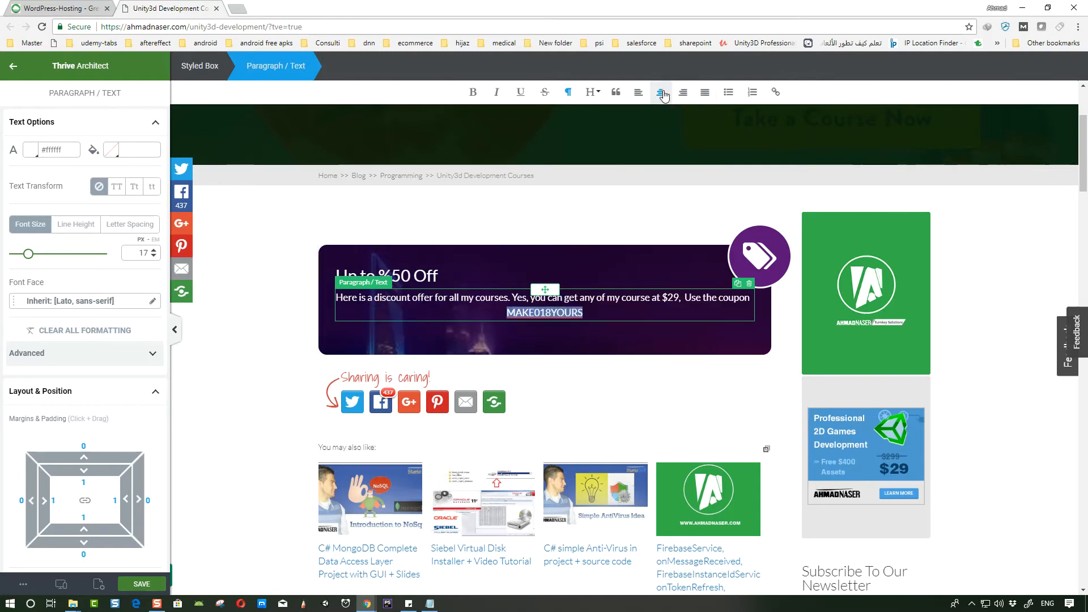
pyautogui.click(473, 92)
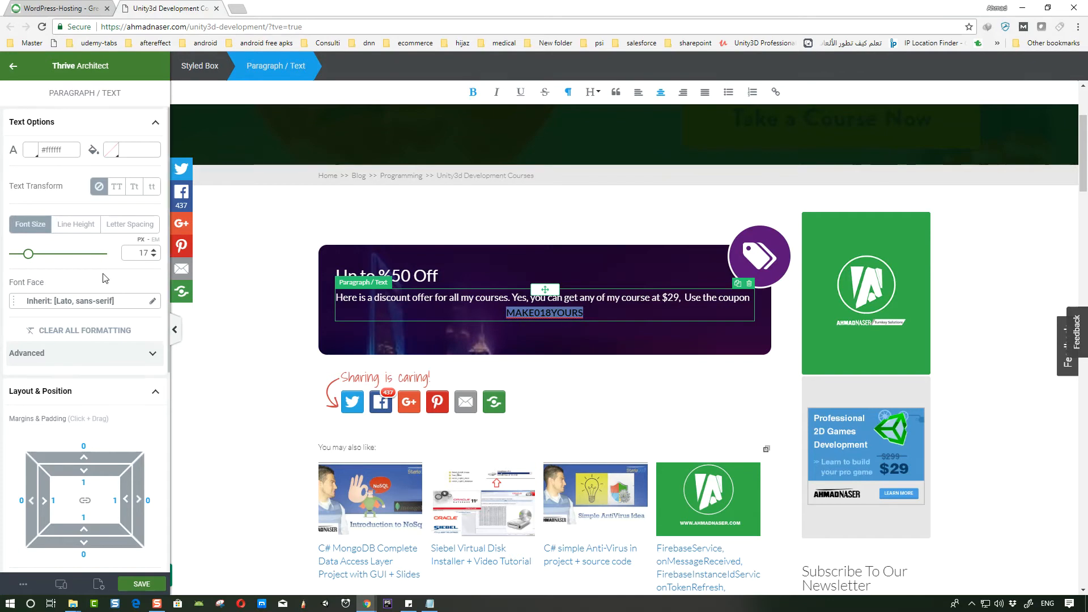
pyautogui.moveTo(31, 260); pyautogui.dragTo(50, 254)
pyautogui.click(652, 312)
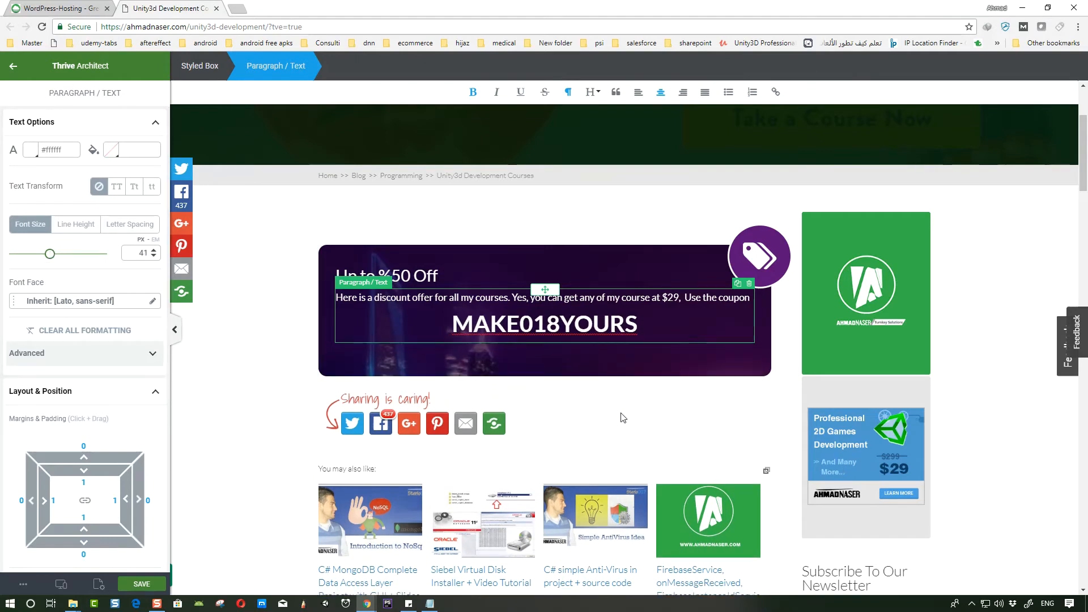
pyautogui.click(743, 414)
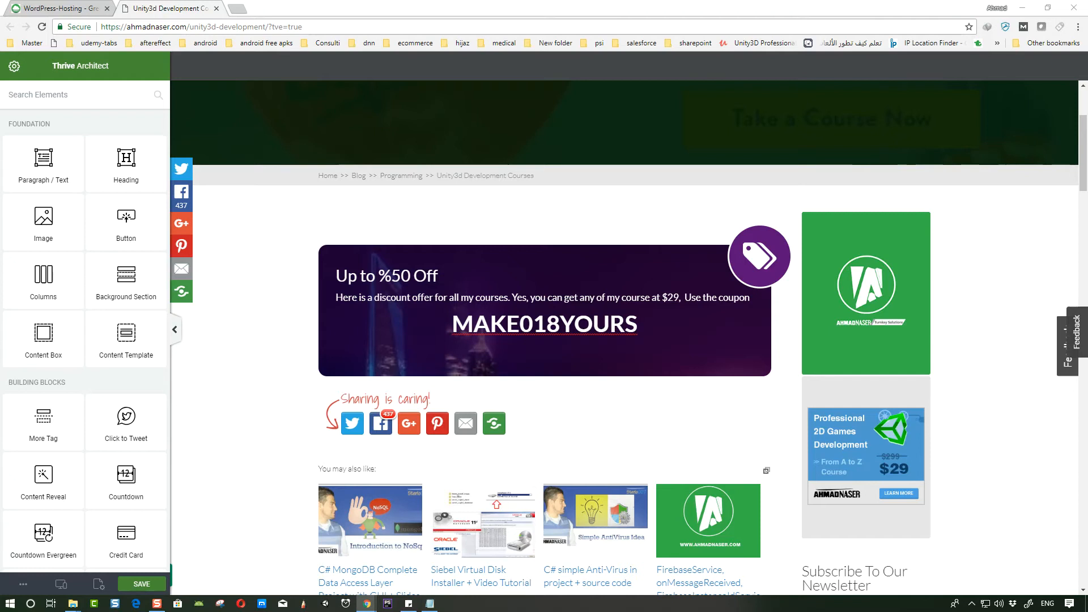
# - Browse through the available elements in the element list
pyautogui.scroll(-10, 45, 369)
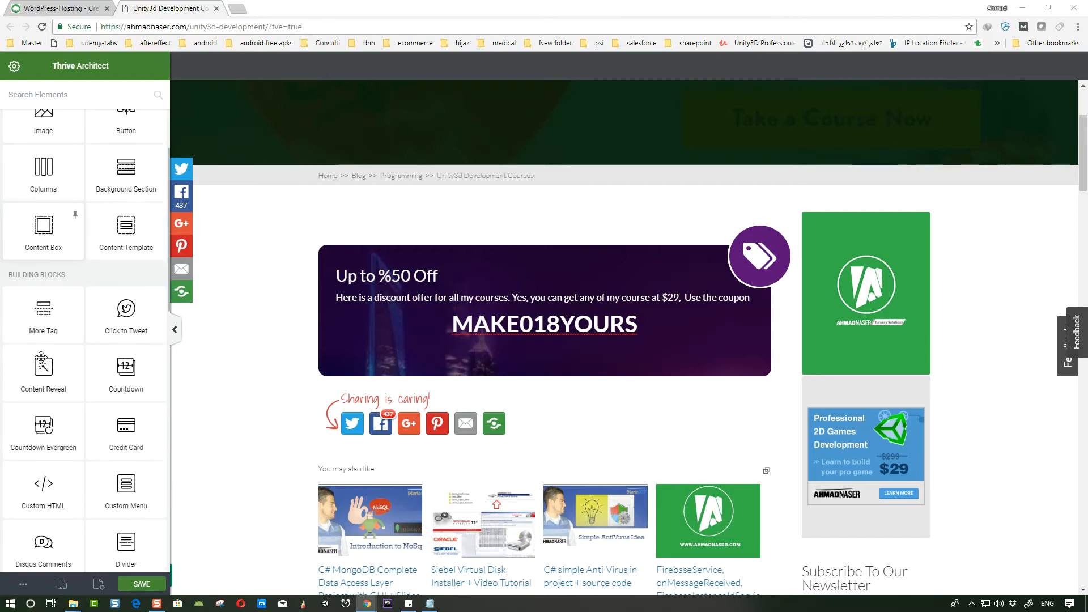
pyautogui.scroll(-3, 41, 357)
pyautogui.scroll(7, 41, 357)
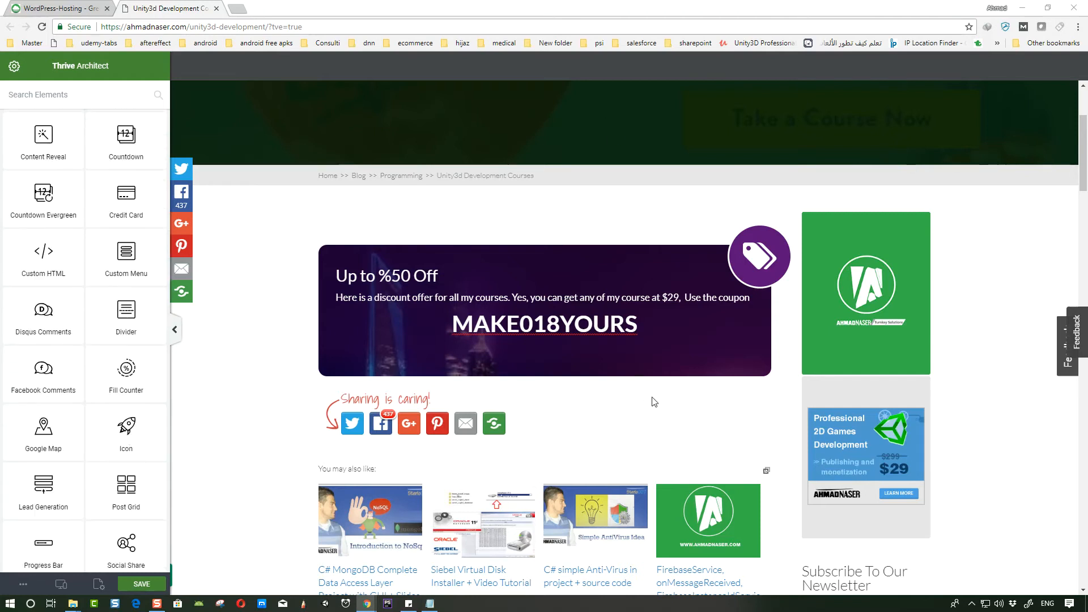
pyautogui.scroll(-2, 617, 390)
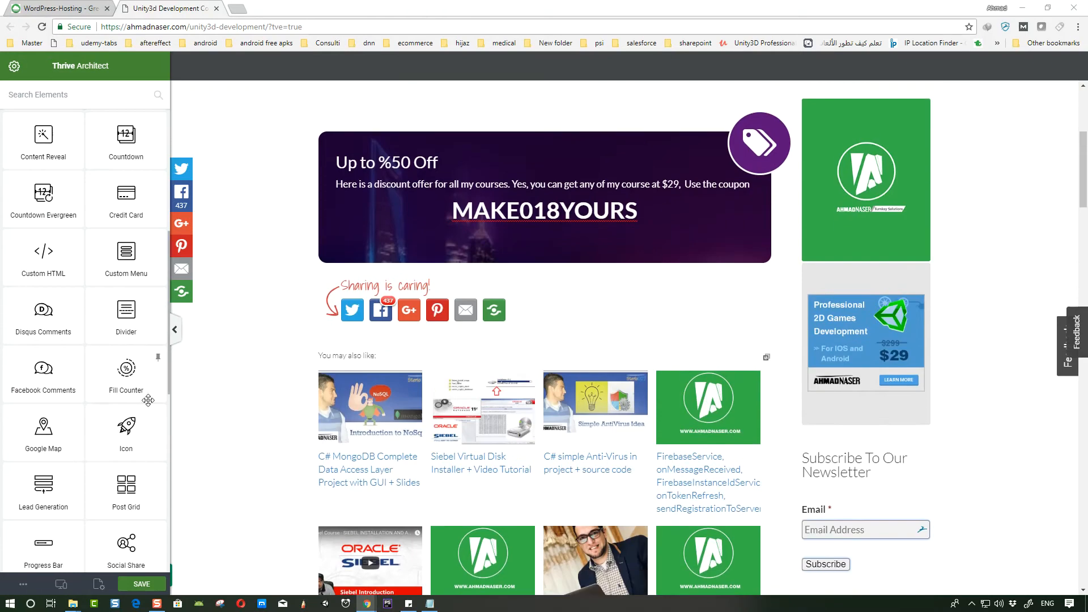
pyautogui.scroll(-3, 104, 392)
pyautogui.scroll(-2, 91, 385)
pyautogui.scroll(1, 79, 375)
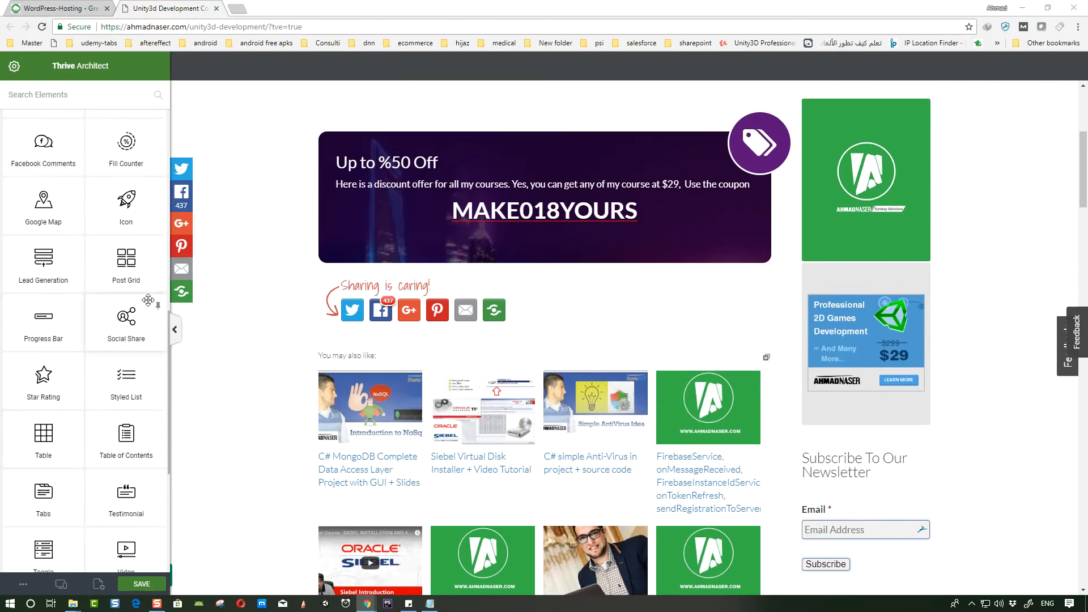
pyautogui.scroll(-5, 96, 374)
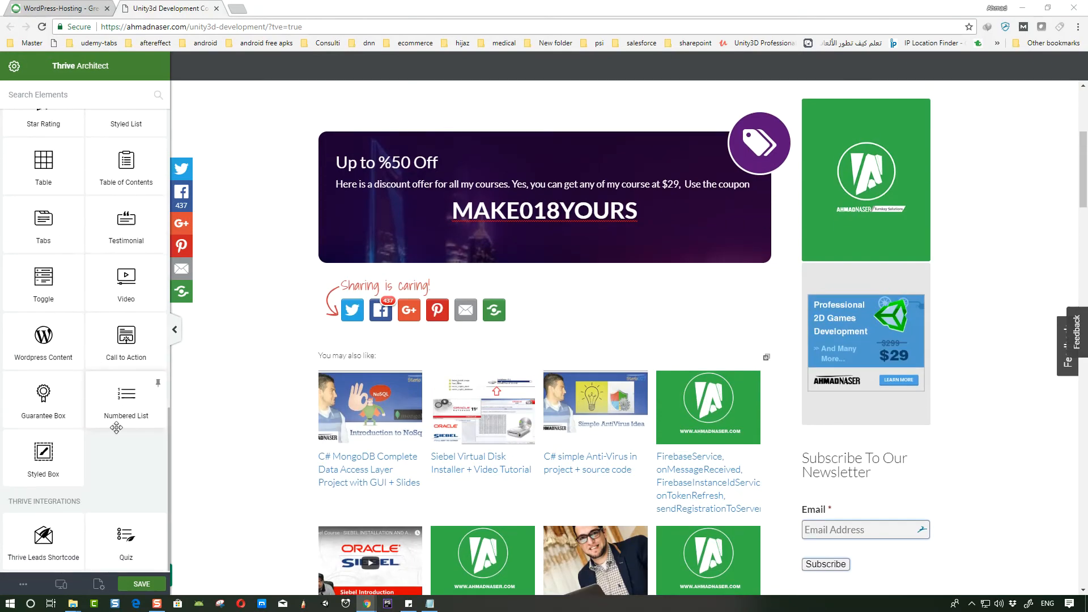
pyautogui.scroll(12, 116, 428)
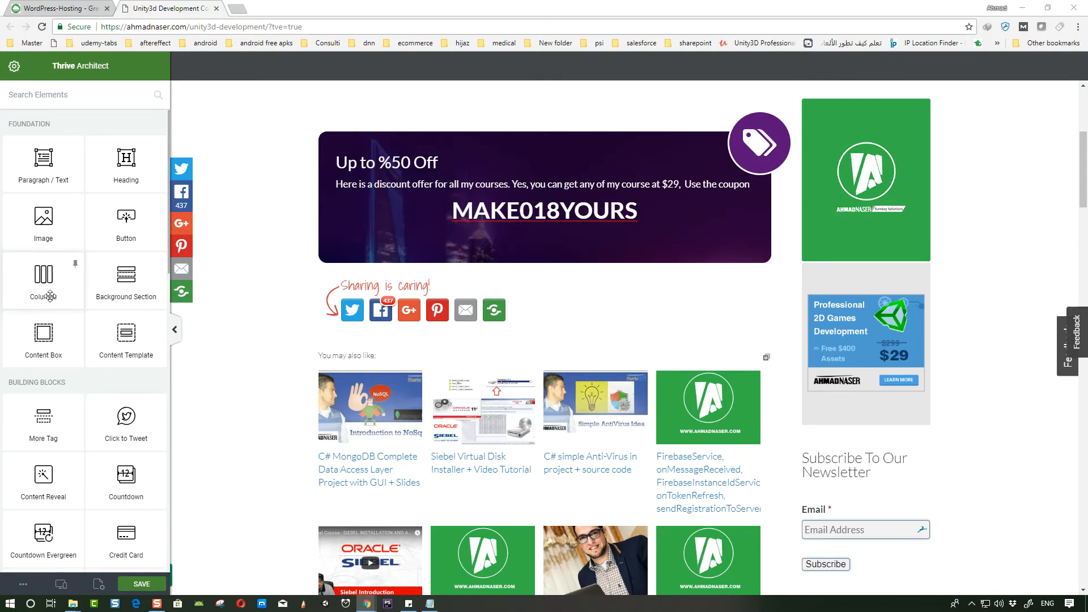
# - Insert a Content Box element below the discount styled box
pyautogui.moveTo(44, 341); pyautogui.dragTo(567, 296)
pyautogui.moveTo(59, 341); pyautogui.dragTo(544, 272)
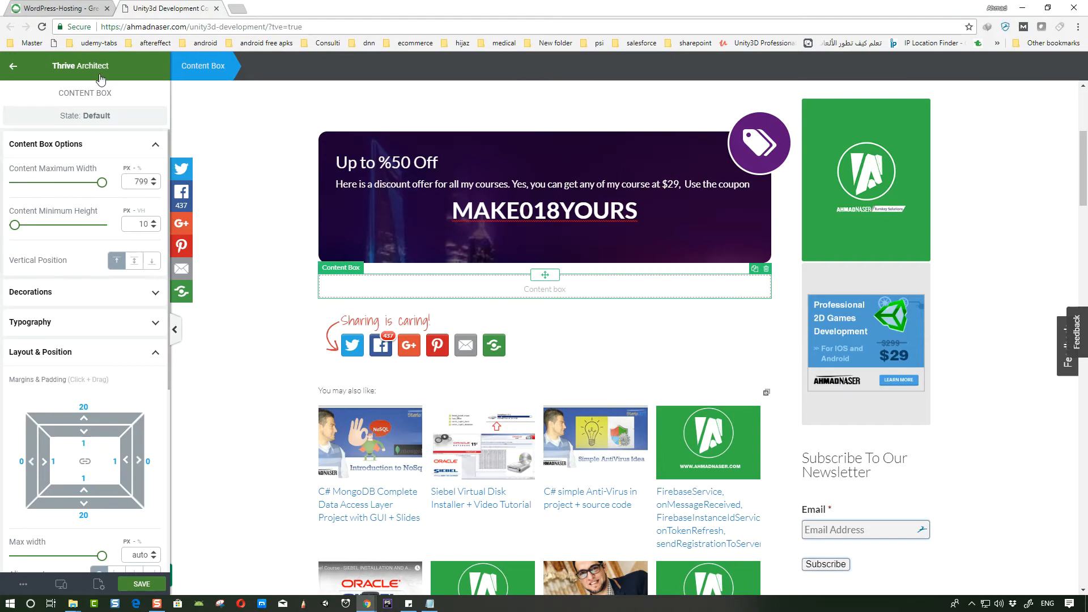
pyautogui.click(13, 66)
# - Add a Columns element inside the content box with two equal 1/2 columns
pyautogui.moveTo(47, 283); pyautogui.dragTo(510, 287)
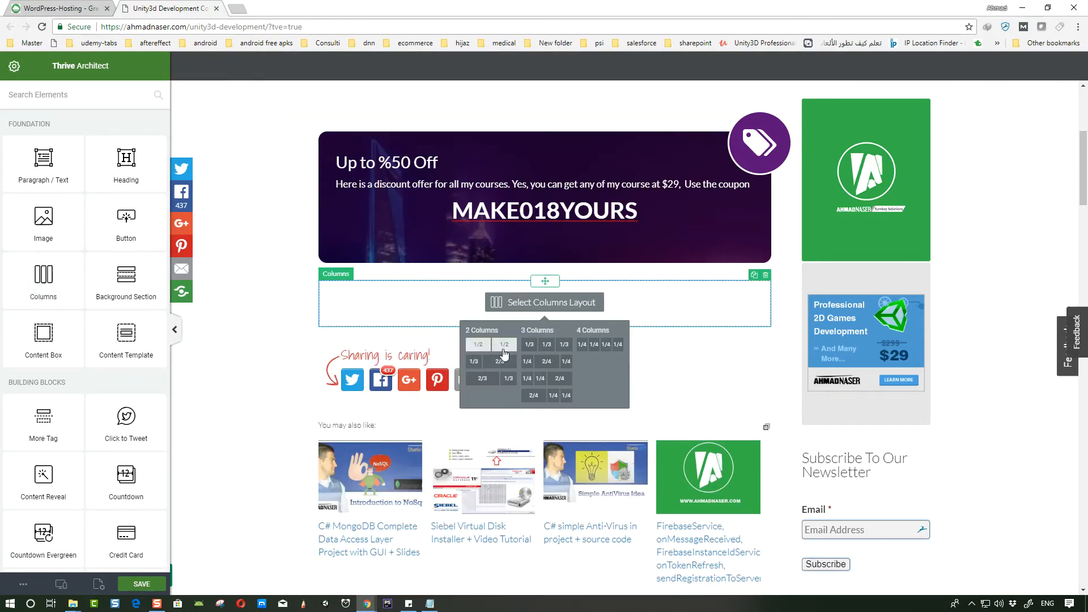
pyautogui.click(503, 345)
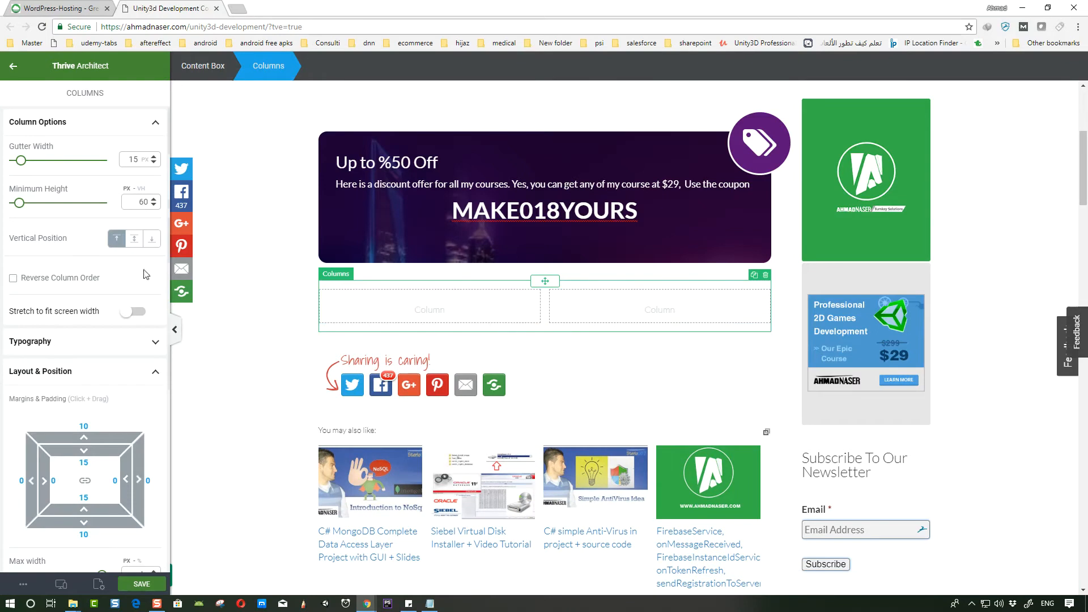
# - Place a Call to Action element in the left column using the Flat 3 template
pyautogui.click(13, 67)
pyautogui.scroll(-10, 133, 293)
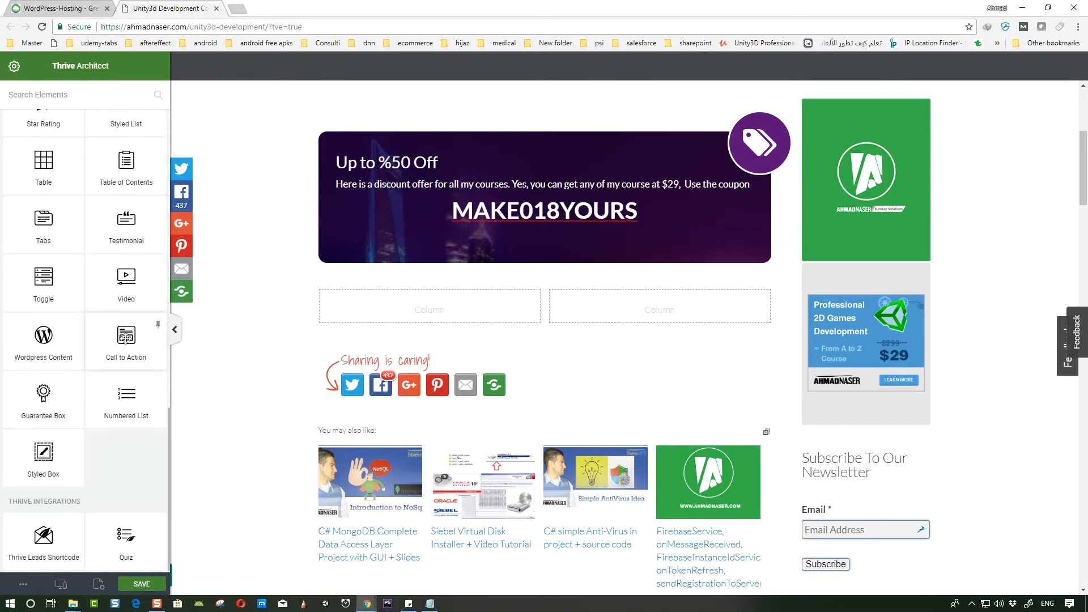
pyautogui.moveTo(126, 338); pyautogui.dragTo(466, 315)
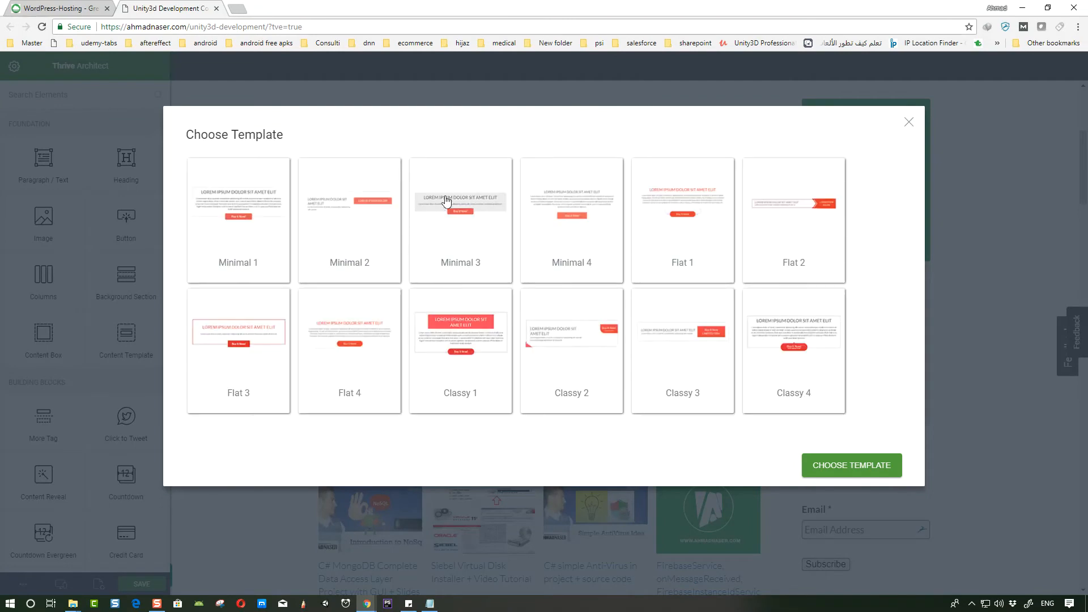
pyautogui.click(473, 194)
pyautogui.click(242, 337)
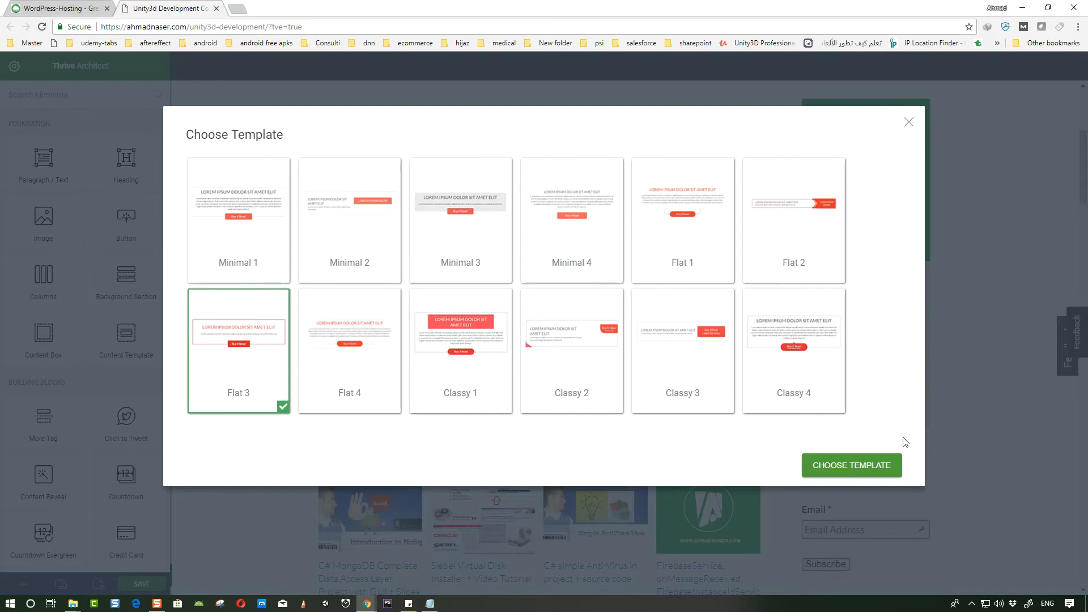
pyautogui.click(828, 467)
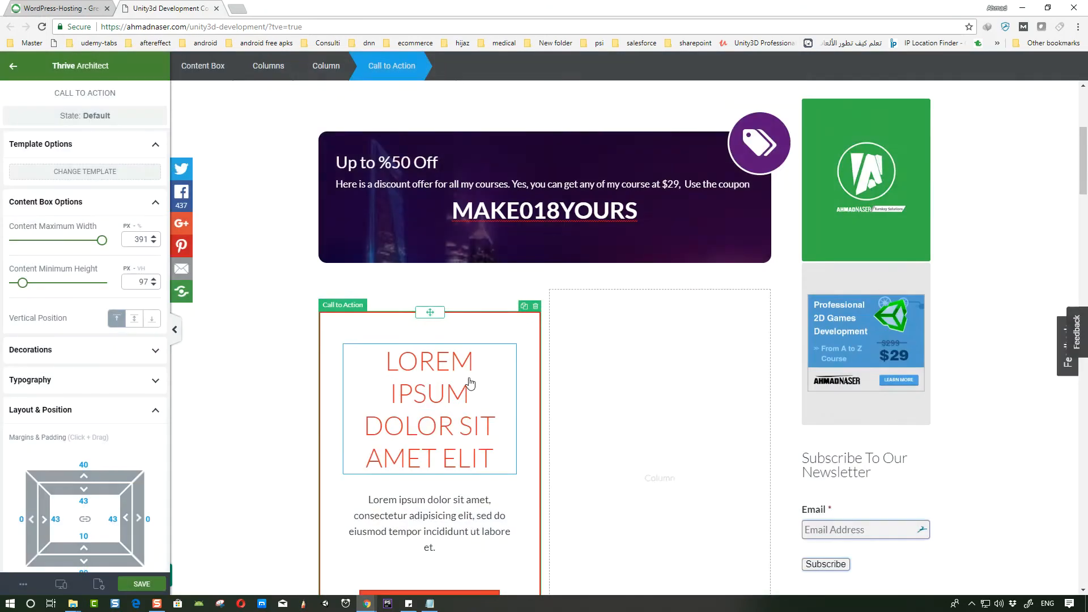
# - Set the call-to-action heading to 16 px and paste the title "Unity 2D Professional Game Development Course"
pyautogui.click(434, 323)
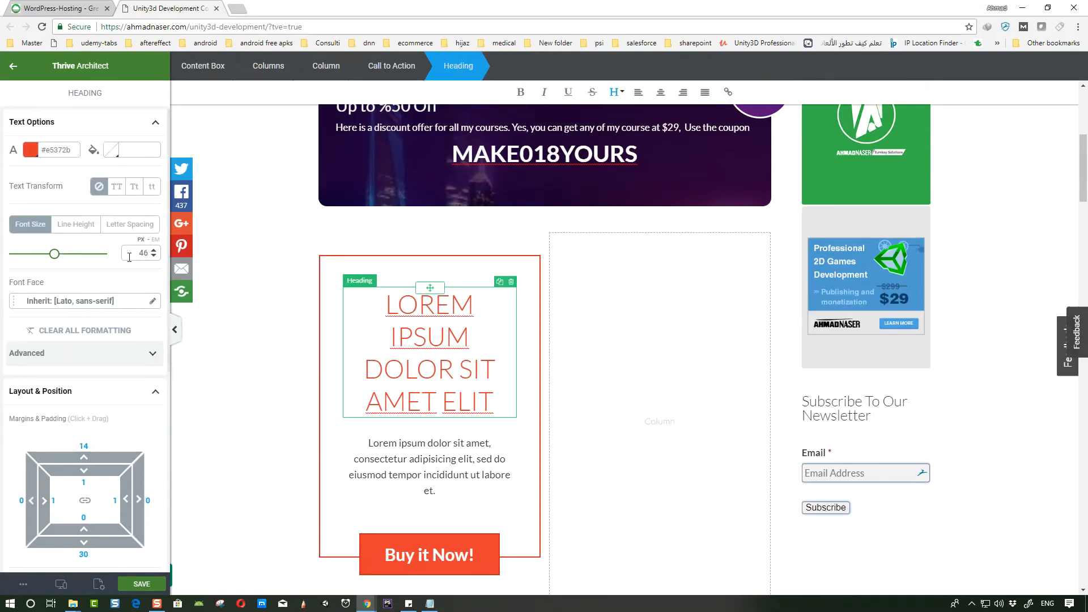
pyautogui.moveTo(54, 255); pyautogui.dragTo(28, 256)
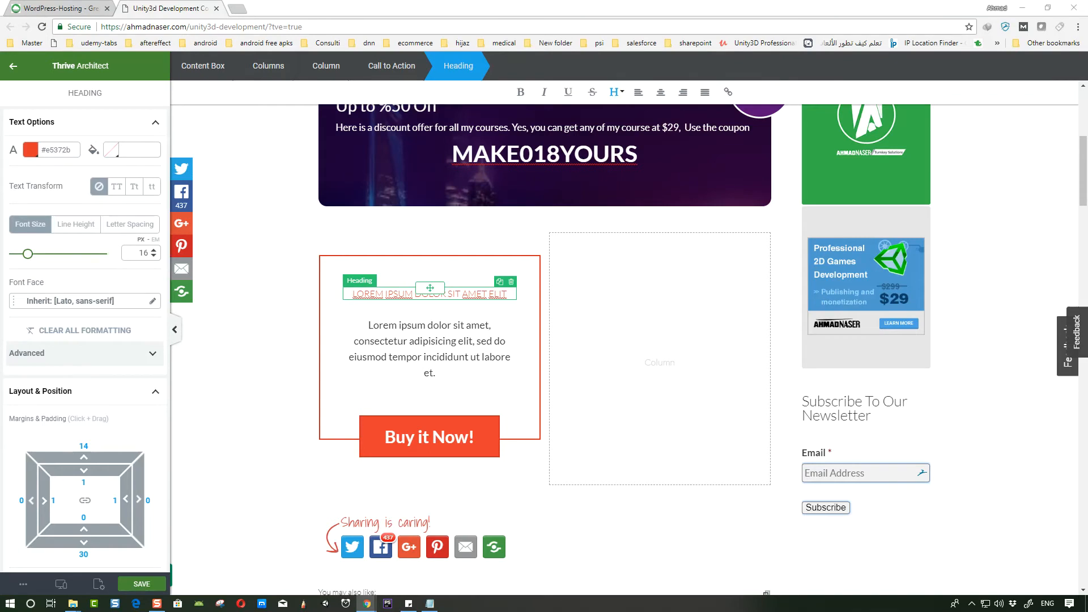
pyautogui.write('Unity 2D Professional Game Development Course')
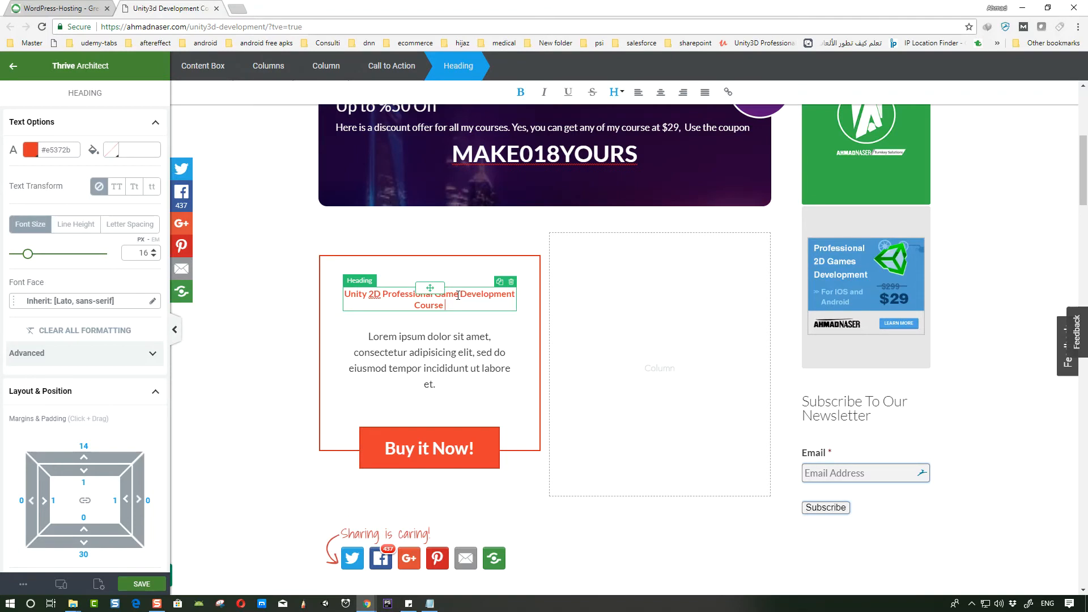
# - Try pasting copied course page content into the call-to-action paragraph, then undo the paste
pyautogui.click(469, 332)
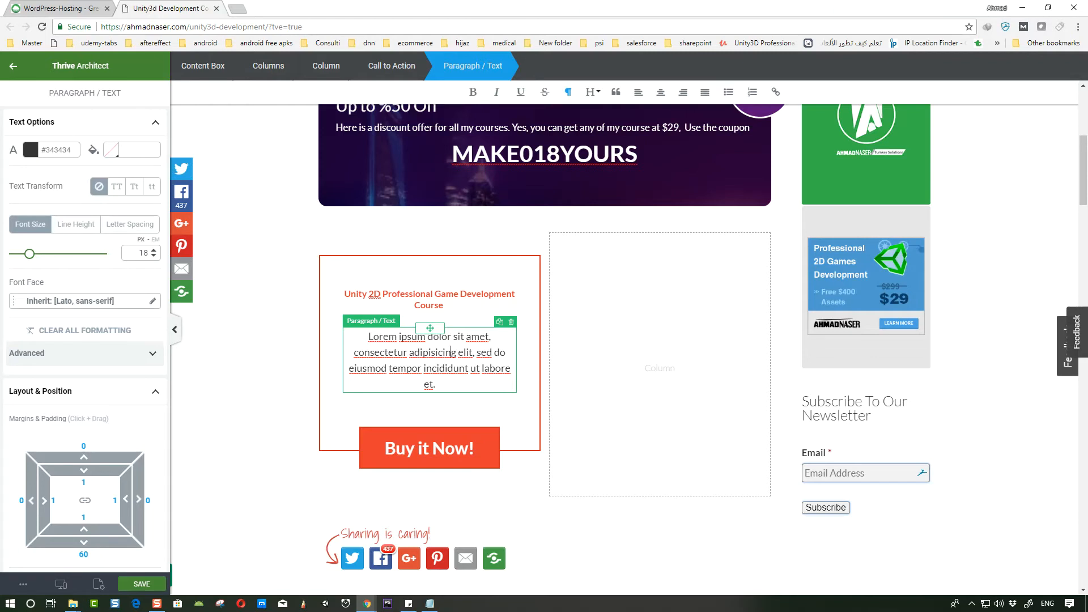
pyautogui.hotkey('alt', 'Tab')
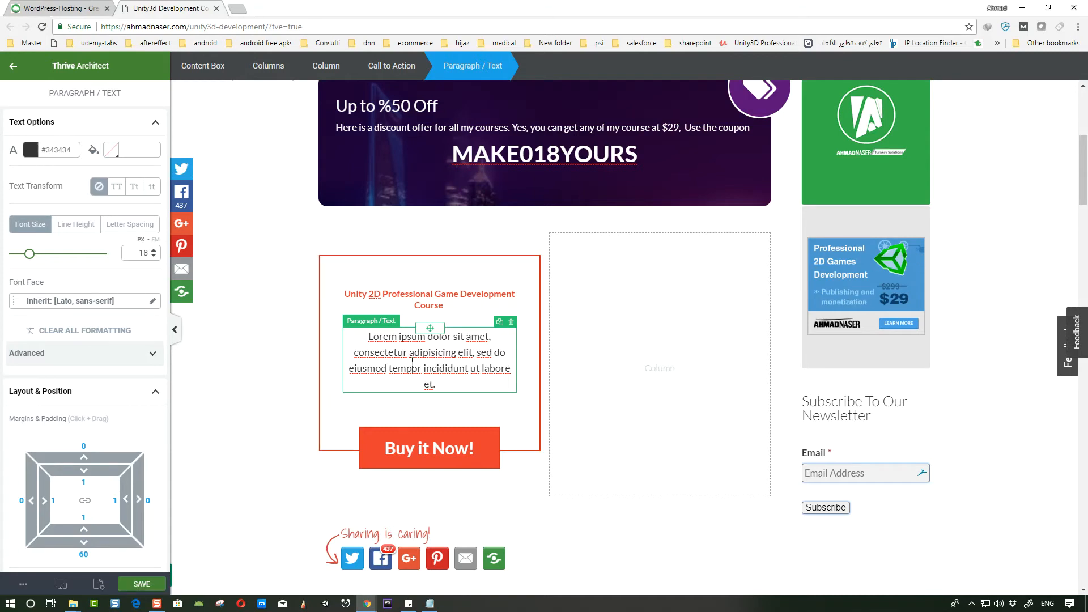
pyautogui.hotkey('alt', 'Tab')
pyautogui.hotkey('ctrl', 'v')
pyautogui.scroll(-1, 507, 380)
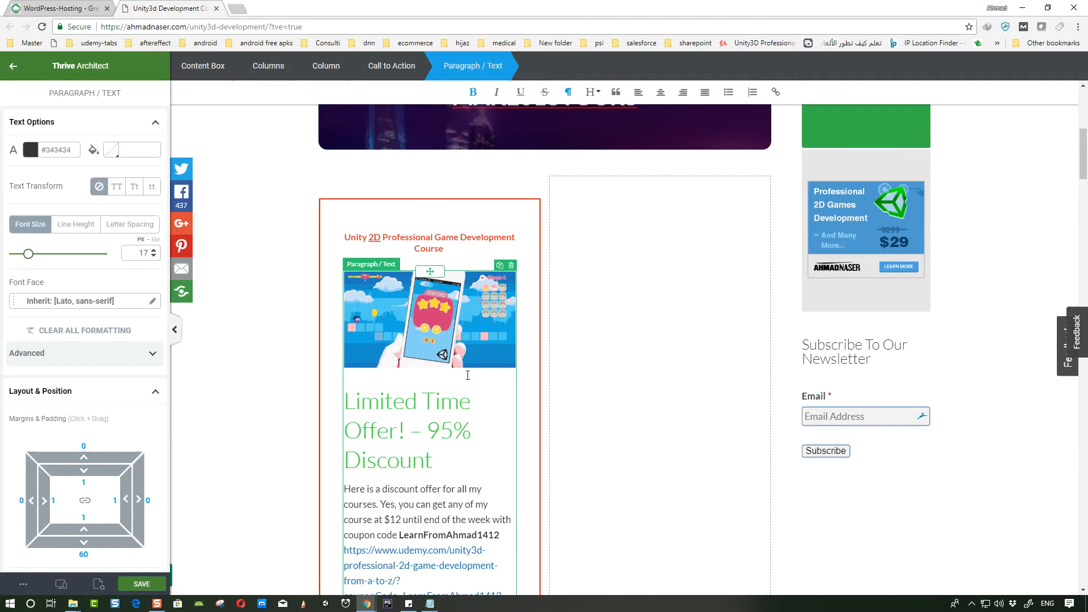
pyautogui.hotkey('ctrl', 'z')
# - Replace the call-to-action paragraph with the pasted text starting "JOIN 2500+ STUDENTS WHO ALREADY ENROLLED IN OUR UNITY UDEMY COURSES"
pyautogui.hotkey('alt', 'Tab')
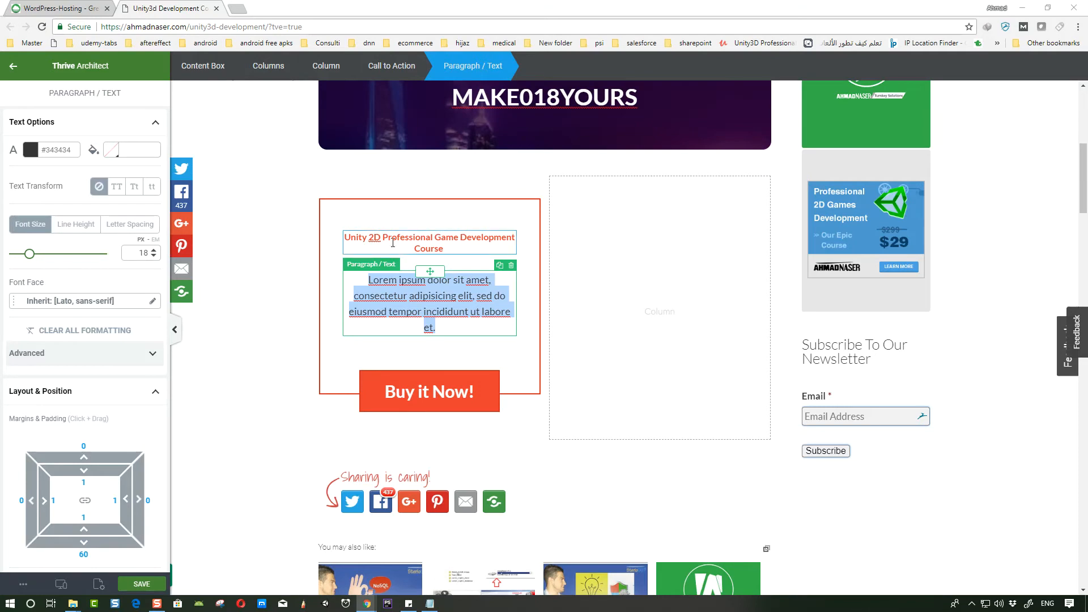
pyautogui.hotkey('alt', 'Tab')
pyautogui.write('JOIN 2500+ STUDENTS WHO ALREADY ENROLLED IN OUR UNITY UDEMY COURSES AND START USING THIS UNITY 2D PROFESSIONAL DEVELOPMENT COURSE TO DESIGN, DEVELOP, PUBLISH YOUR NEXT GAME LIKE A PRO DESIGNER AND DEVELOPER AND START YOUR OWN CAREER IN ONE OF THE MOST GROWING MARKETS IN THE WORLD.')
pyautogui.click(525, 465)
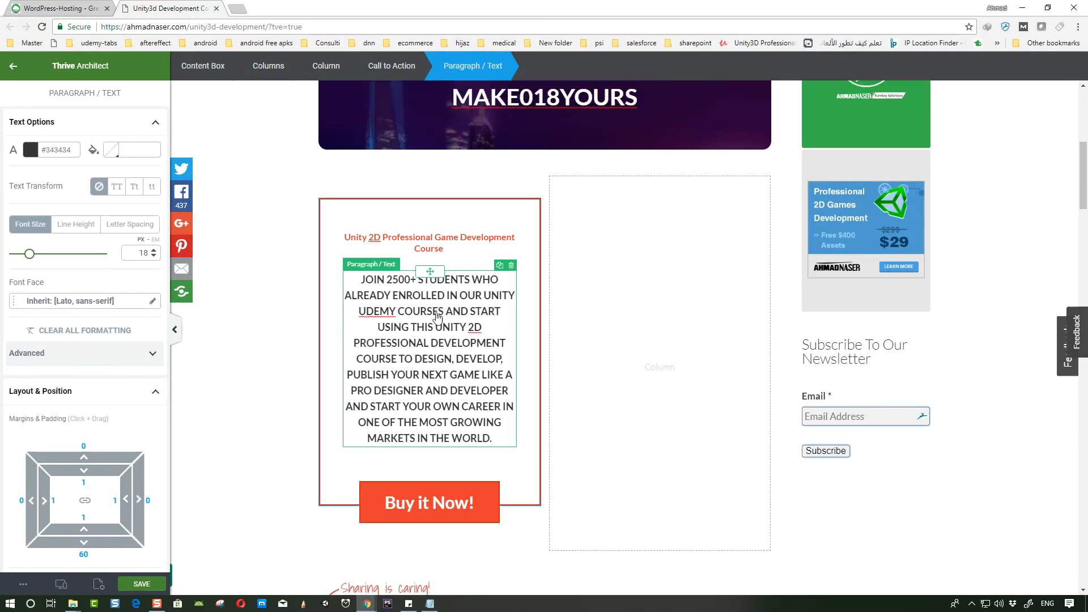
# - Add an Image element between the call-to-action heading and paragraph, inserting the unity-a-to-z-course picture from the media library
pyautogui.click(14, 66)
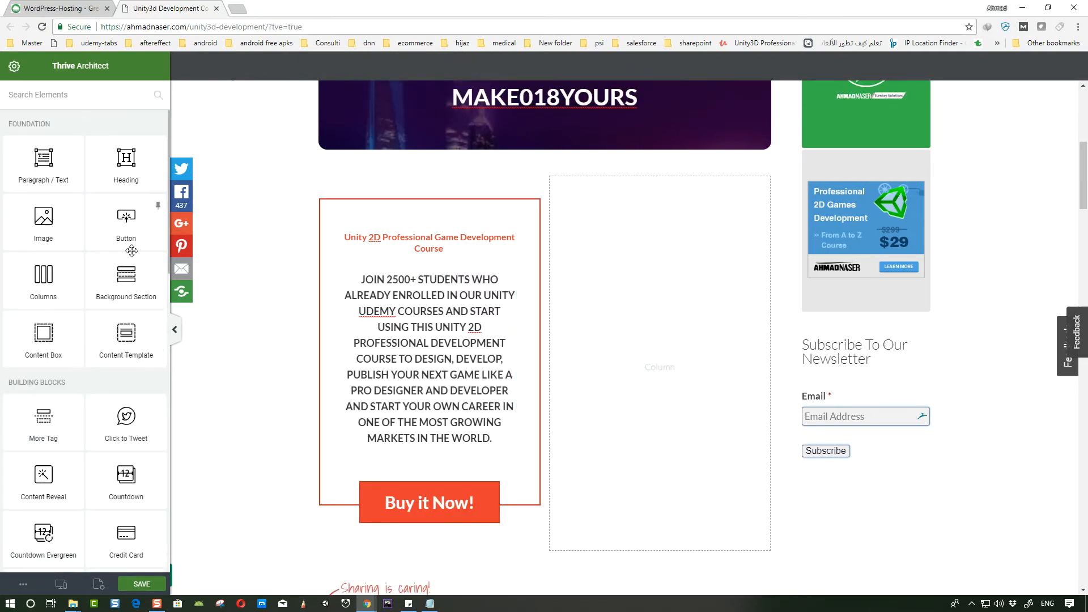
pyautogui.moveTo(51, 220); pyautogui.dragTo(448, 282)
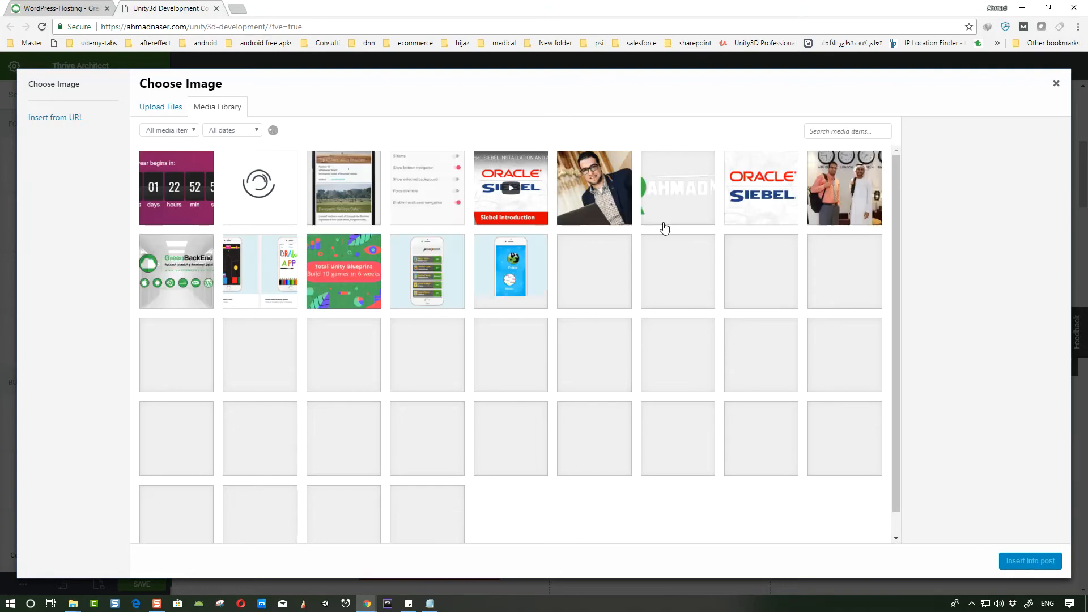
pyautogui.scroll(-1, 602, 270)
pyautogui.scroll(-5, 603, 270)
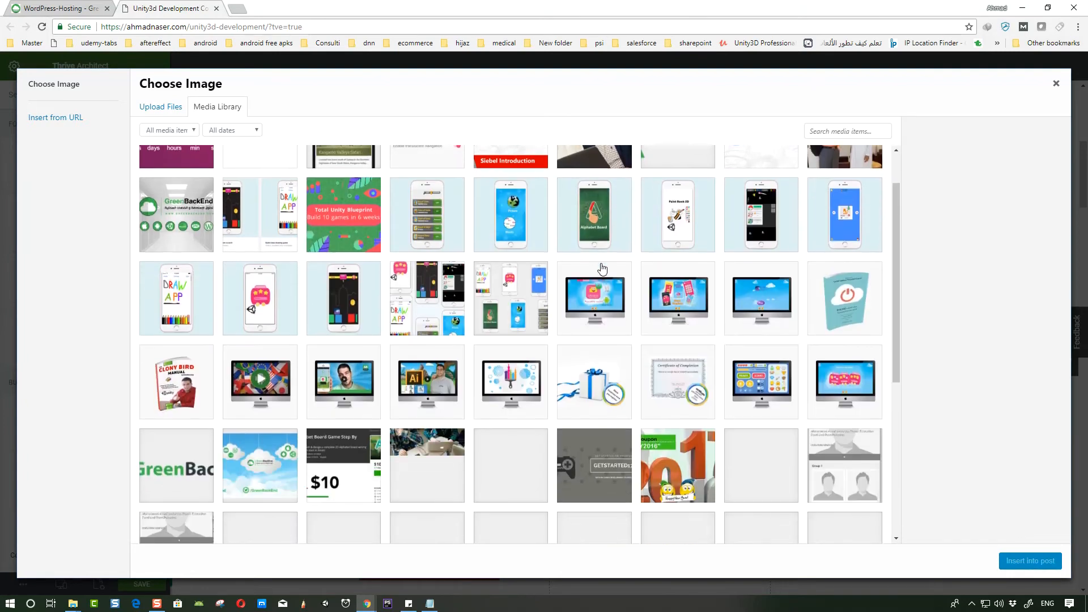
pyautogui.scroll(-4, 608, 270)
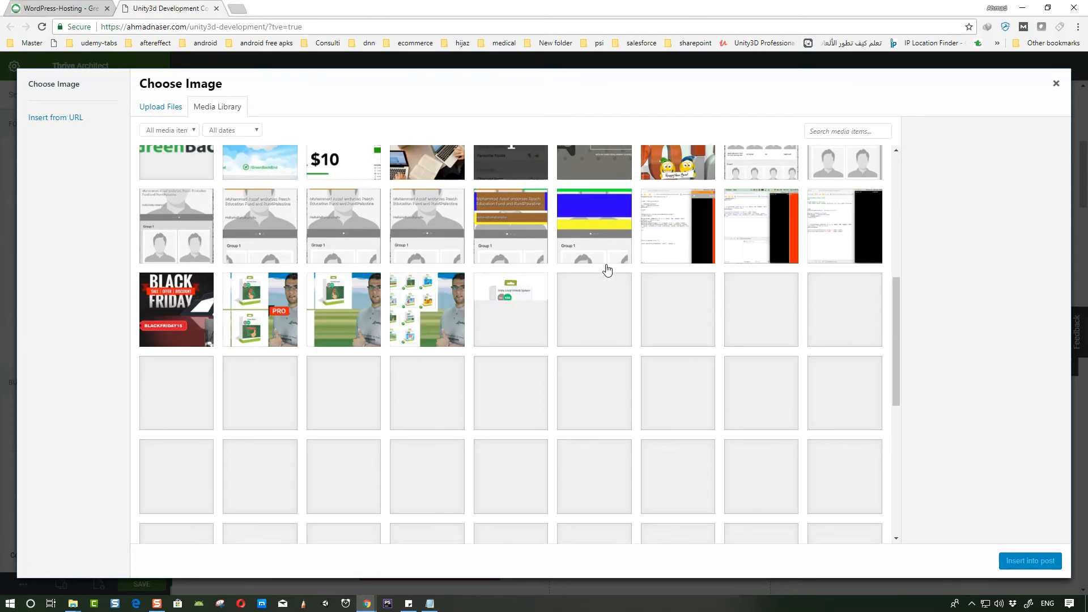
pyautogui.scroll(-1, 515, 314)
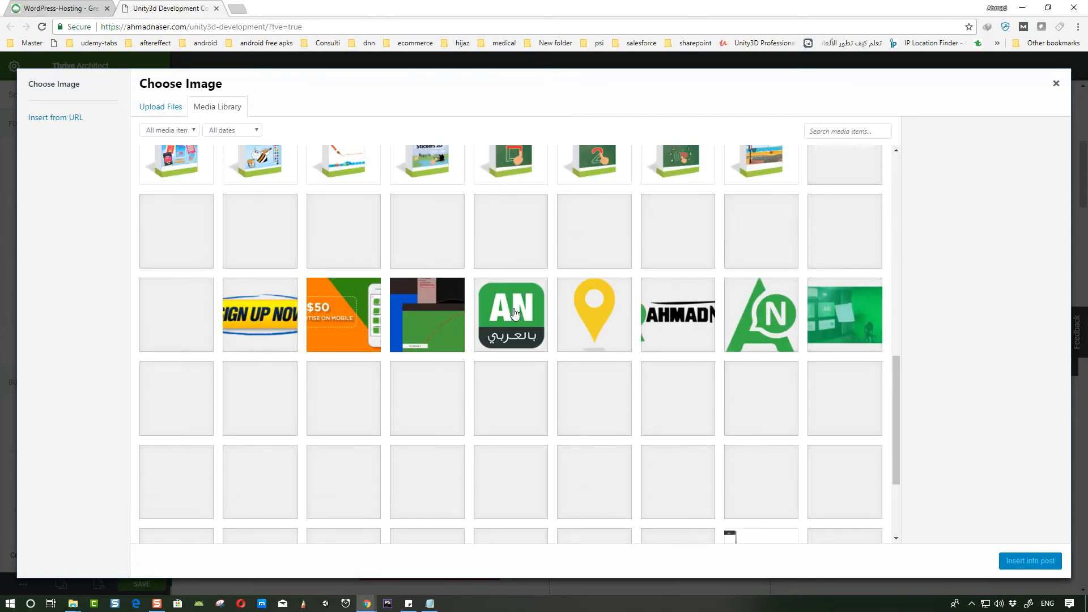
pyautogui.scroll(-5, 514, 314)
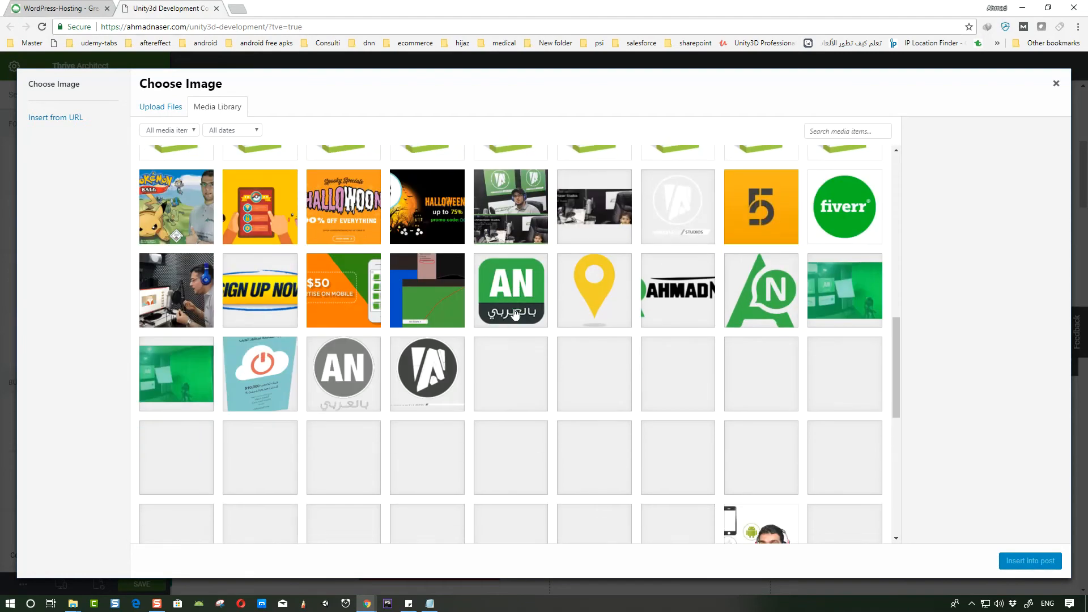
pyautogui.scroll(-3, 513, 313)
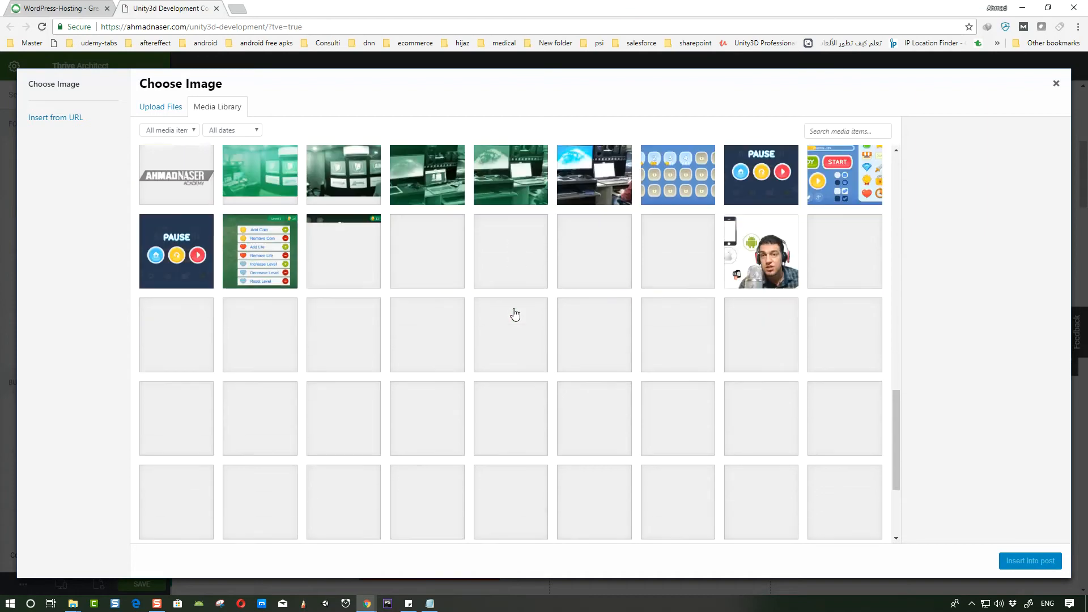
pyautogui.scroll(-1, 519, 295)
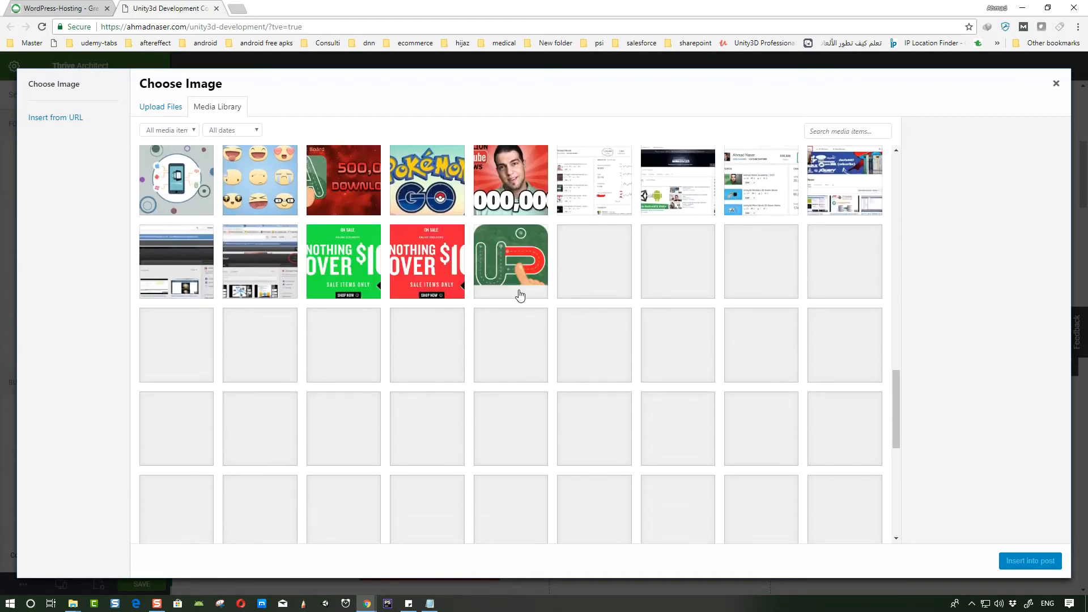
pyautogui.scroll(-2, 520, 295)
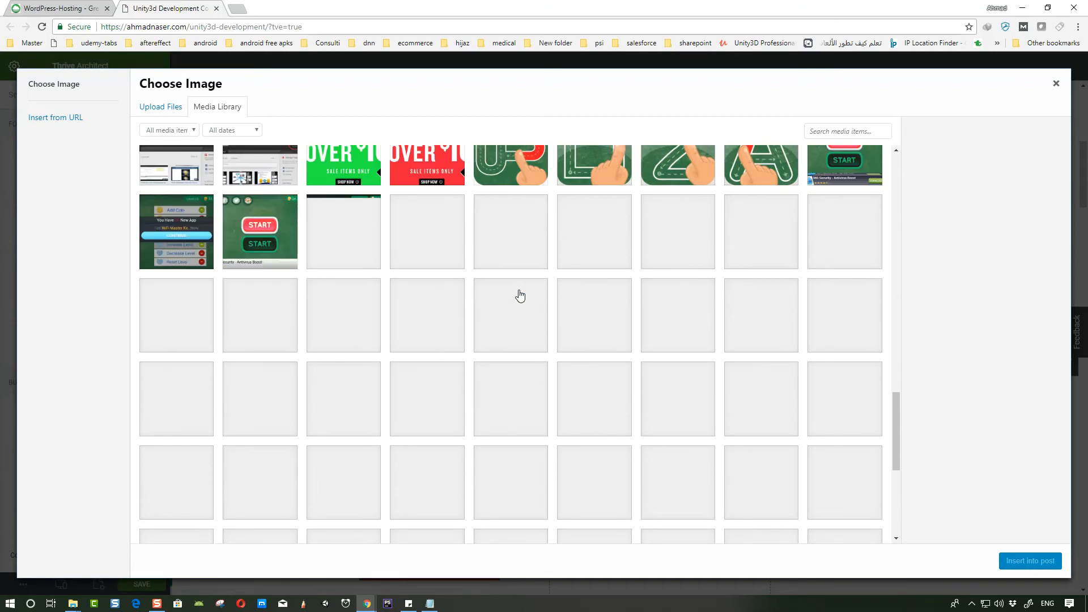
pyautogui.scroll(4, 520, 295)
pyautogui.scroll(-3, 520, 297)
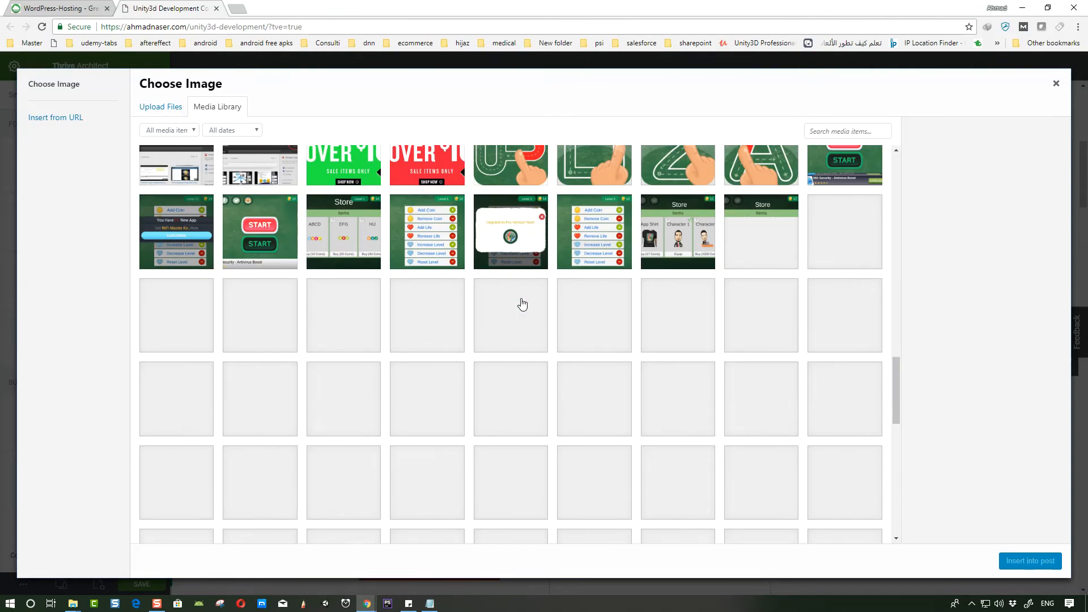
pyautogui.scroll(-3, 521, 300)
pyautogui.scroll(1, 521, 304)
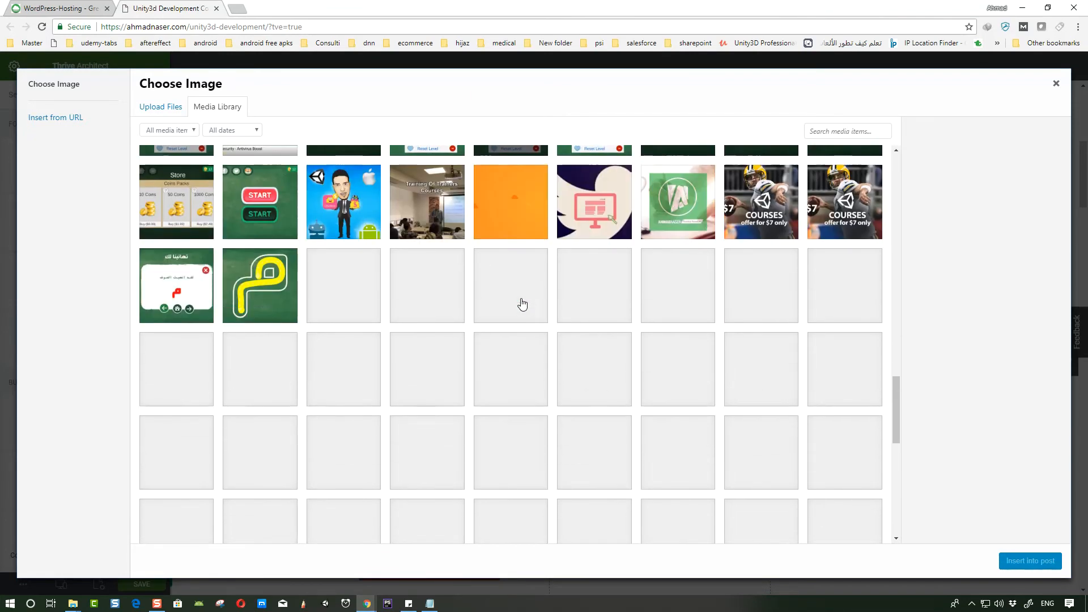
pyautogui.scroll(3, 522, 304)
pyautogui.scroll(-6, 522, 304)
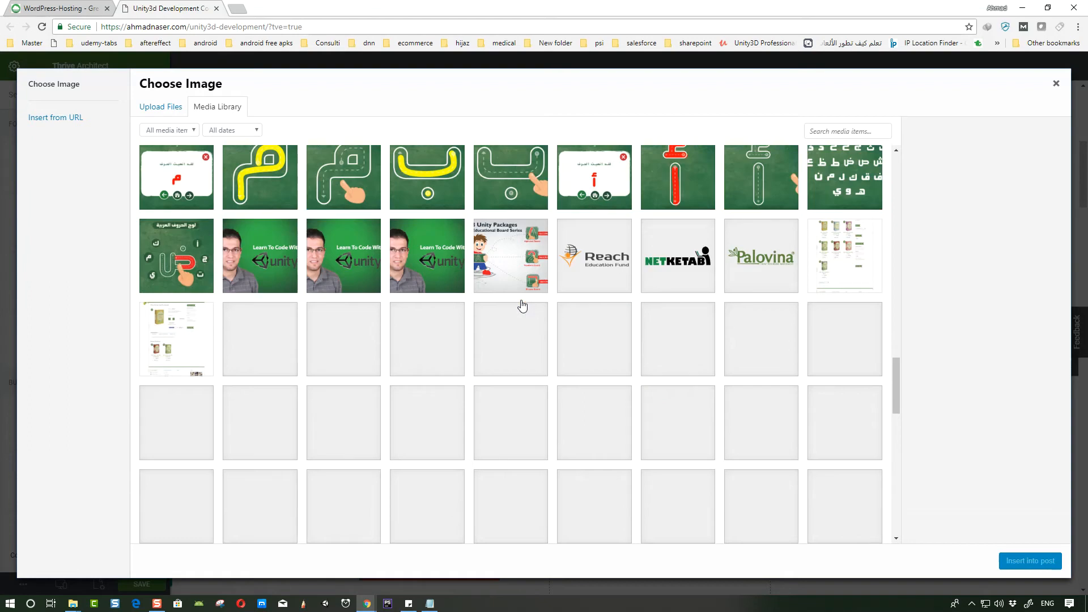
pyautogui.click(429, 229)
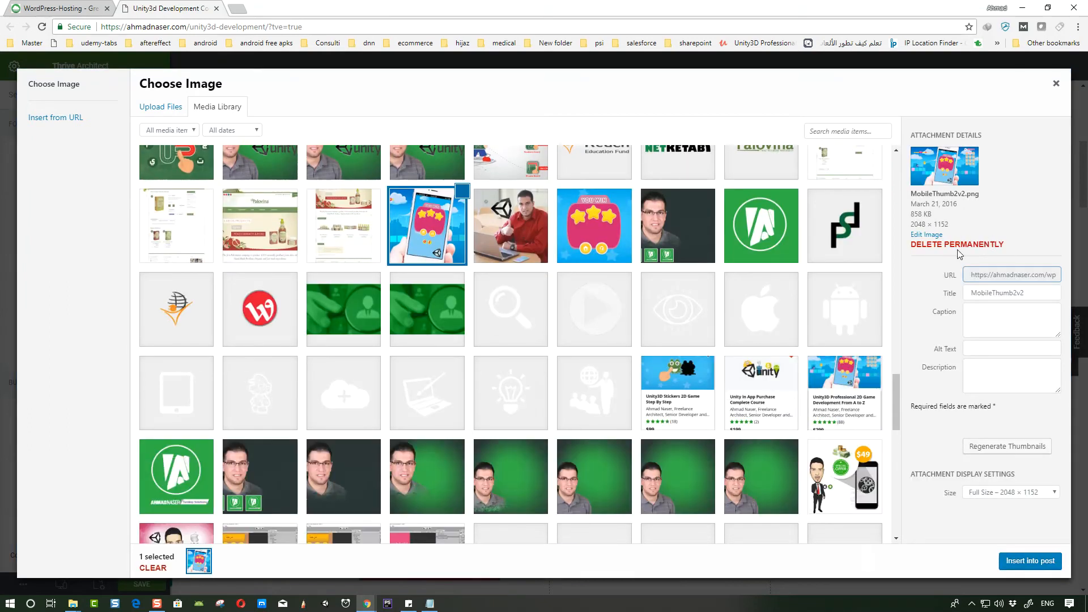
pyautogui.click(586, 240)
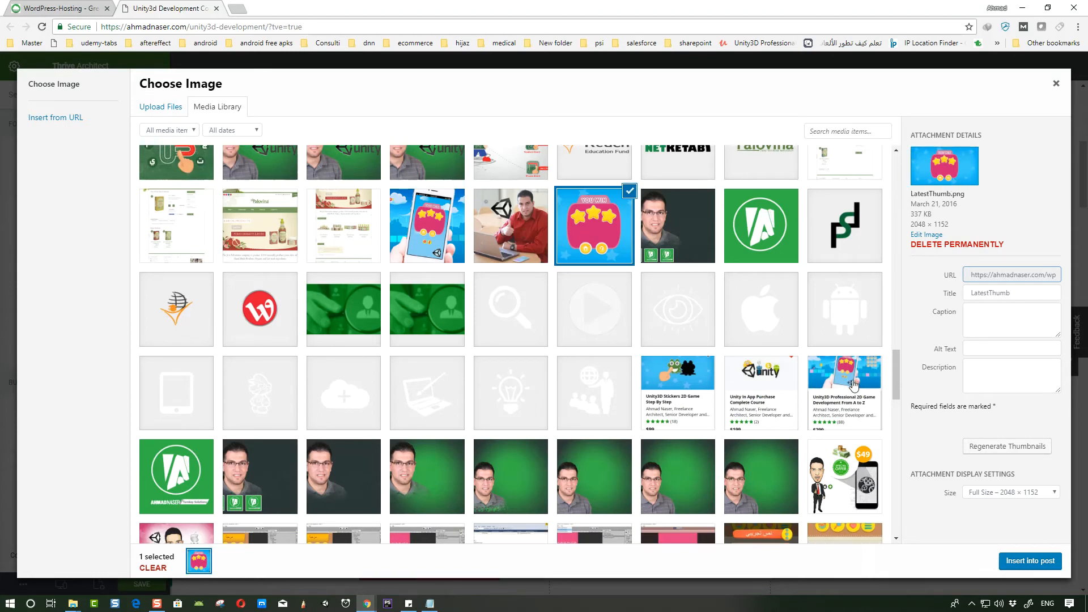
pyautogui.click(854, 385)
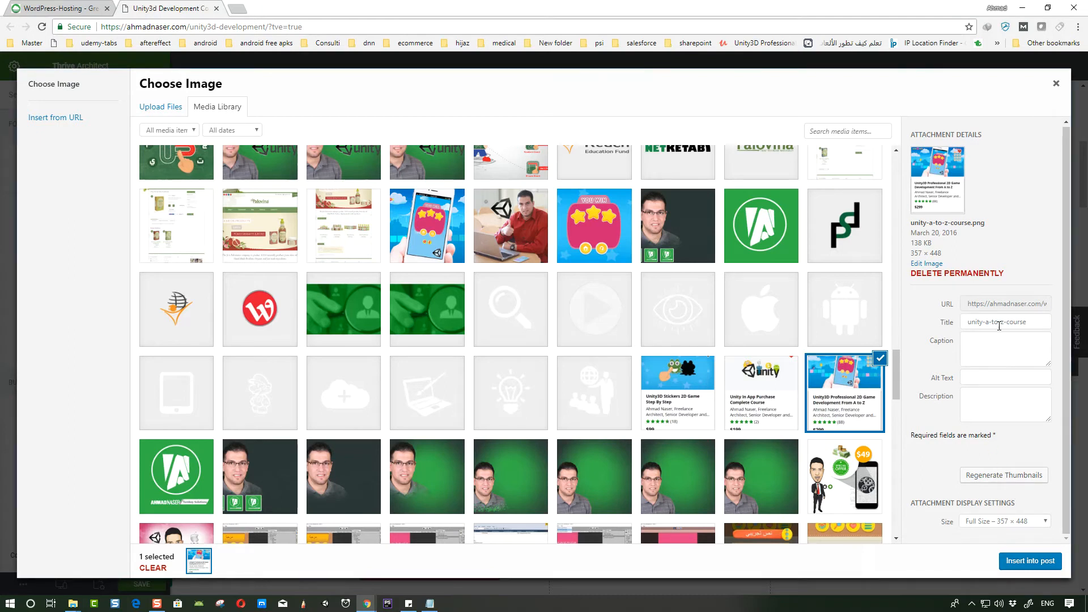
pyautogui.click(1028, 565)
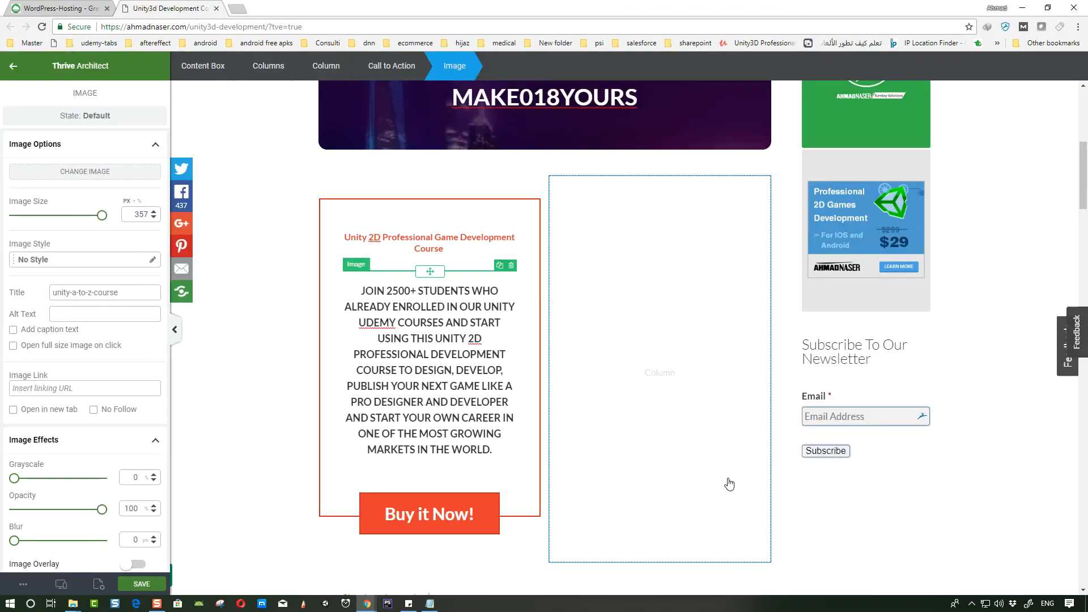
# - Set the call-to-action paragraph's font size to 12 px
pyautogui.scroll(-4, 444, 315)
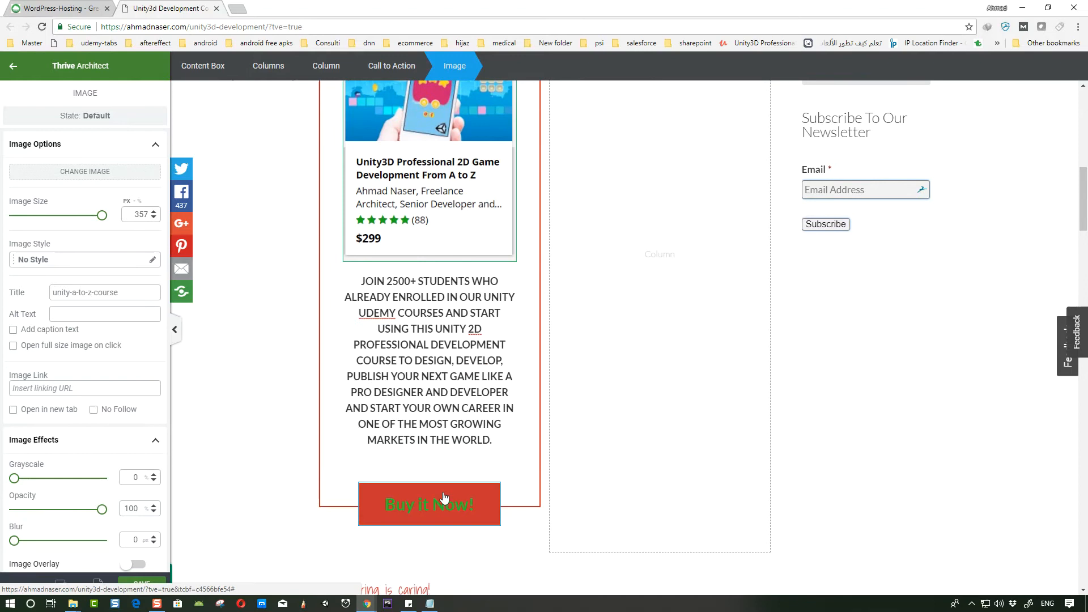
pyautogui.click(443, 497)
pyautogui.click(369, 436)
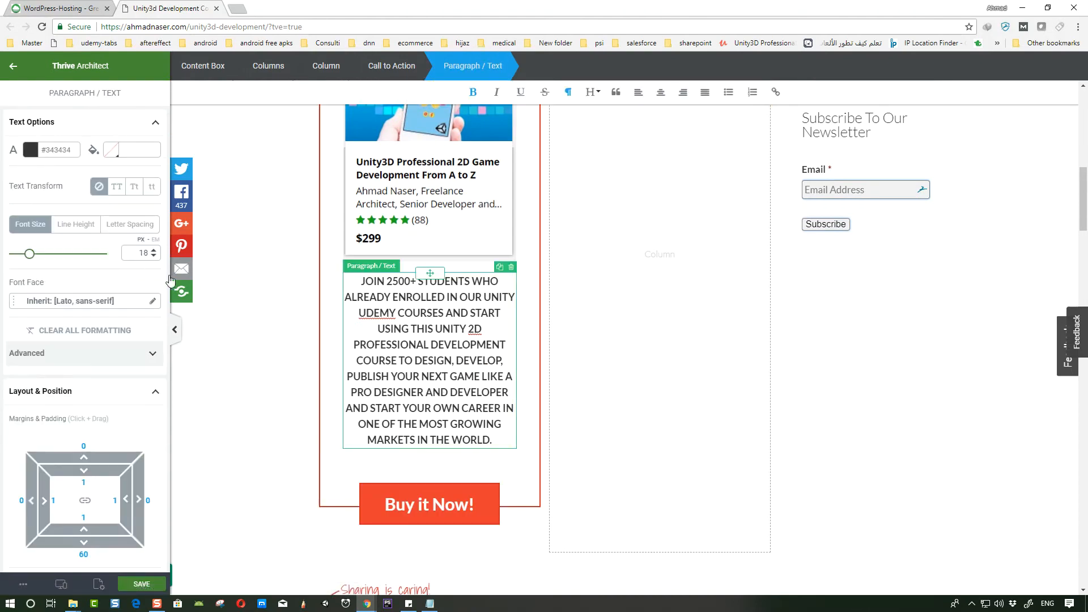
pyautogui.moveTo(29, 254); pyautogui.dragTo(25, 256)
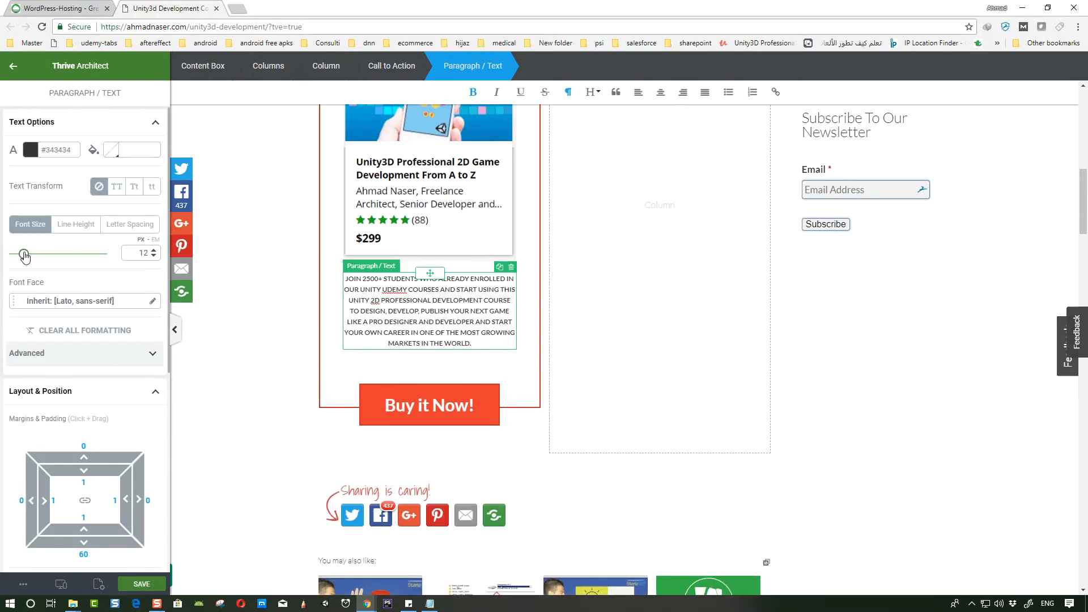
# - Paste the course link with the MAKE018YOURS coupon code as the Buy it Now button's link
pyautogui.click(369, 402)
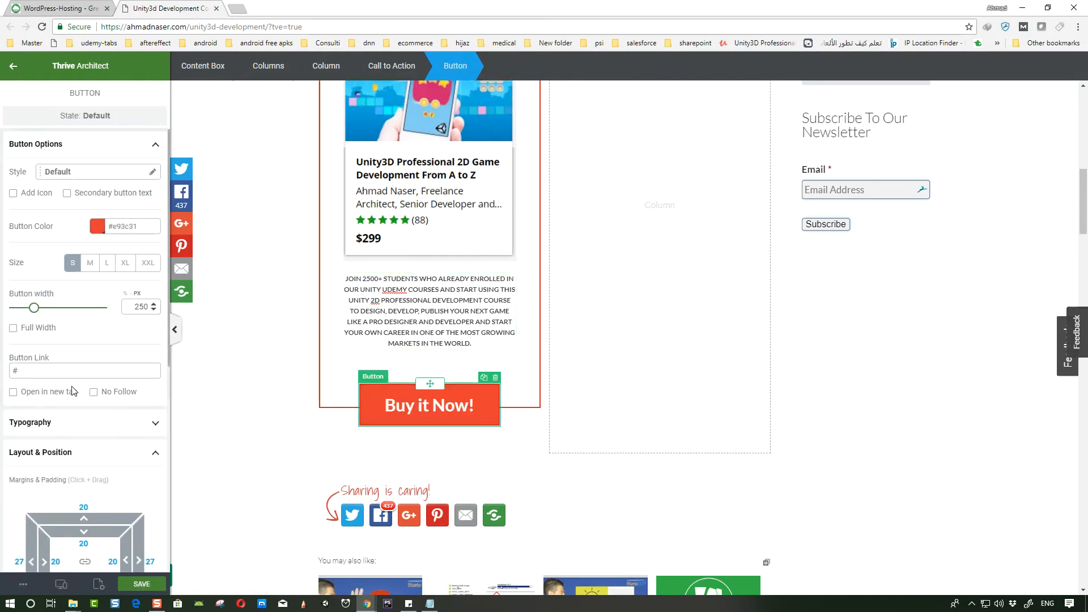
pyautogui.moveTo(19, 370); pyautogui.dragTo(6, 368)
pyautogui.hotkey('ctrl', 'v')
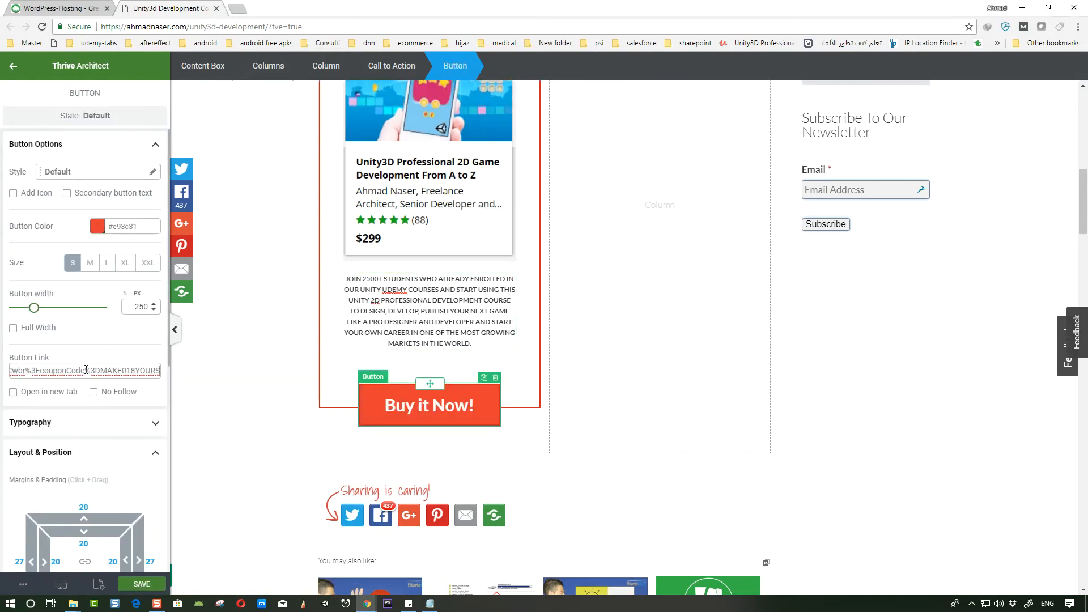
pyautogui.moveTo(87, 370); pyautogui.dragTo(3, 366)
pyautogui.click(252, 394)
# - Copy the whole call-to-action block into the empty right column
pyautogui.scroll(3, 400, 215)
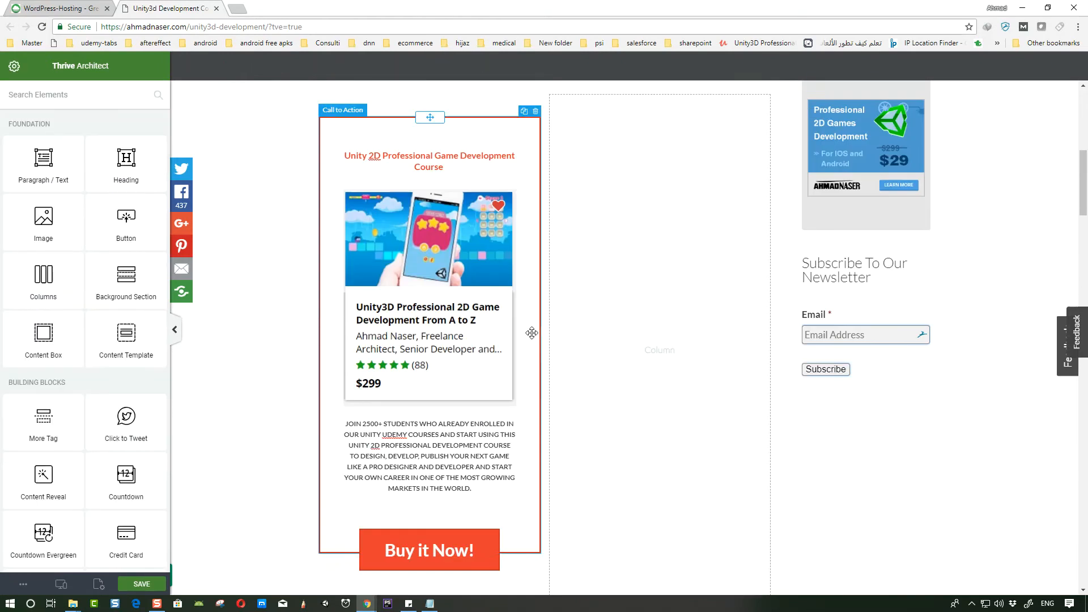
pyautogui.scroll(5, 400, 214)
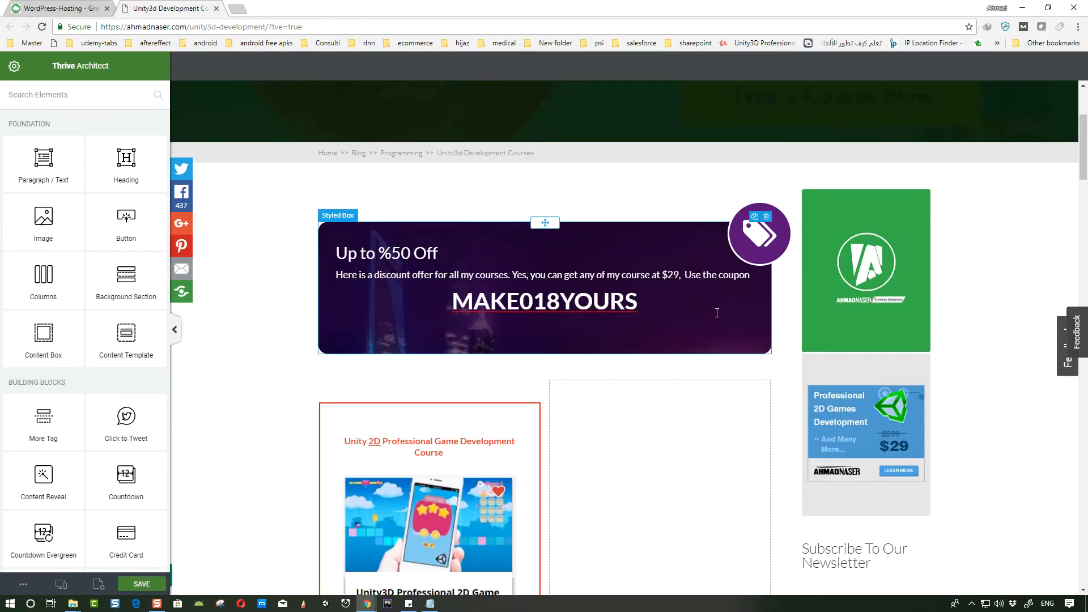
pyautogui.scroll(-3, 514, 327)
pyautogui.scroll(-1, 514, 327)
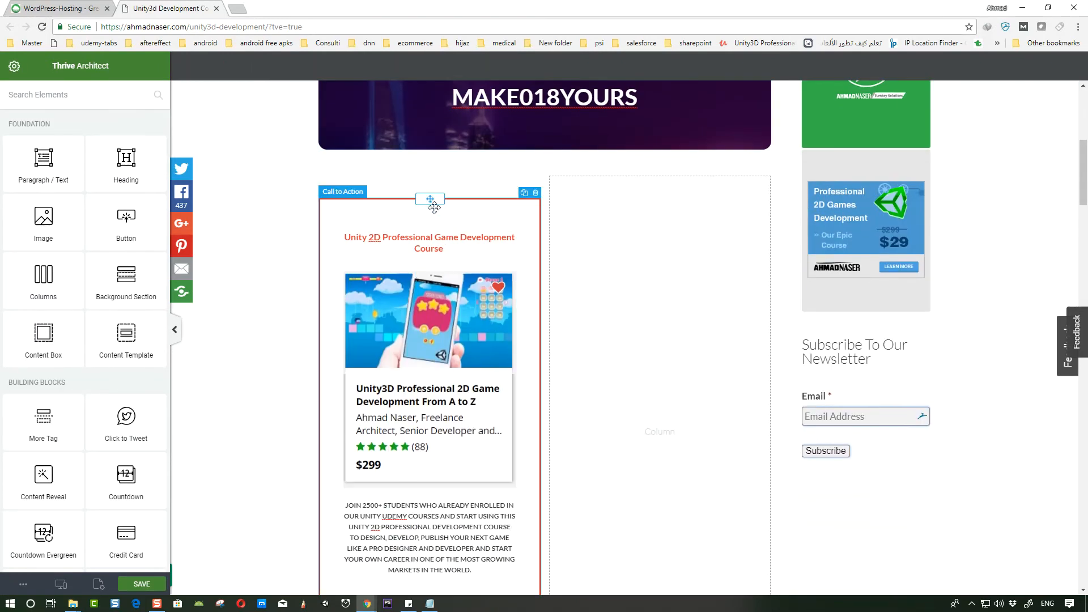
pyautogui.click(440, 210)
pyautogui.scroll(-3, 445, 207)
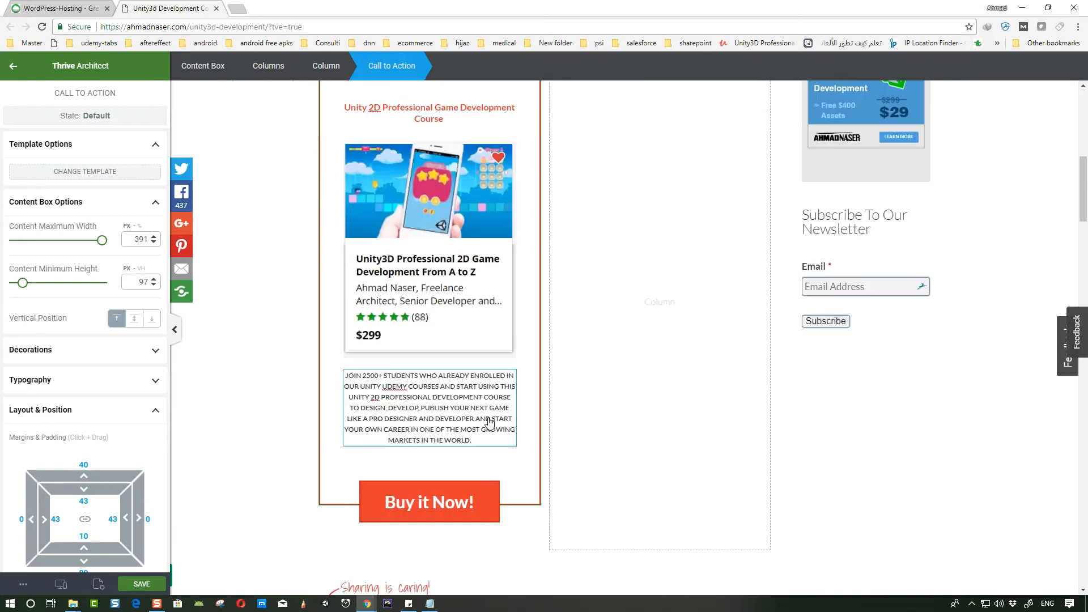
pyautogui.scroll(3, 501, 377)
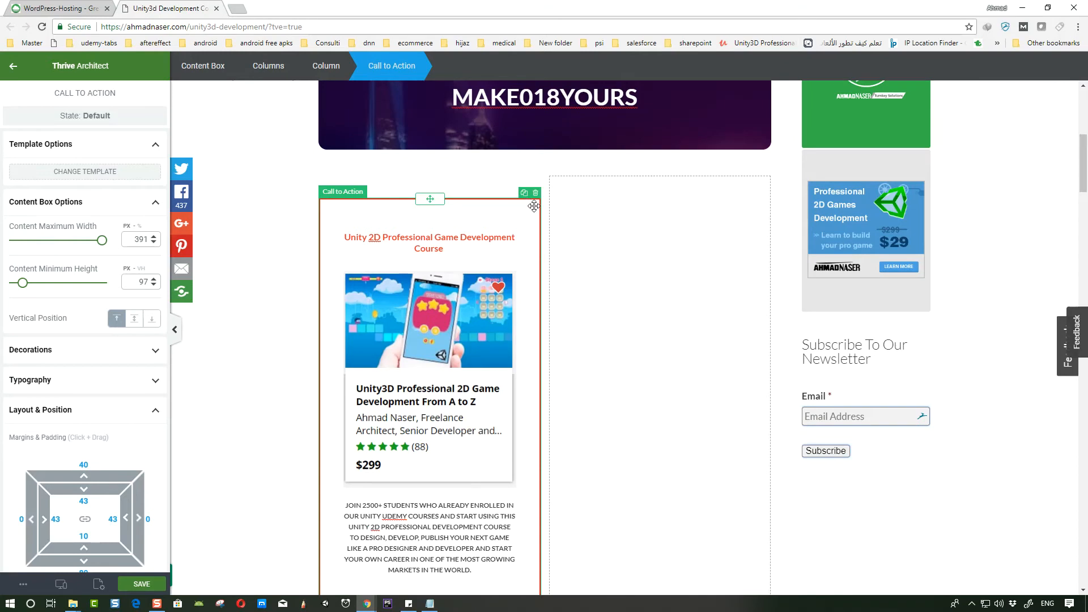
pyautogui.scroll(-7, 536, 357)
pyautogui.scroll(7, 505, 400)
pyautogui.moveTo(431, 198); pyautogui.dragTo(622, 269)
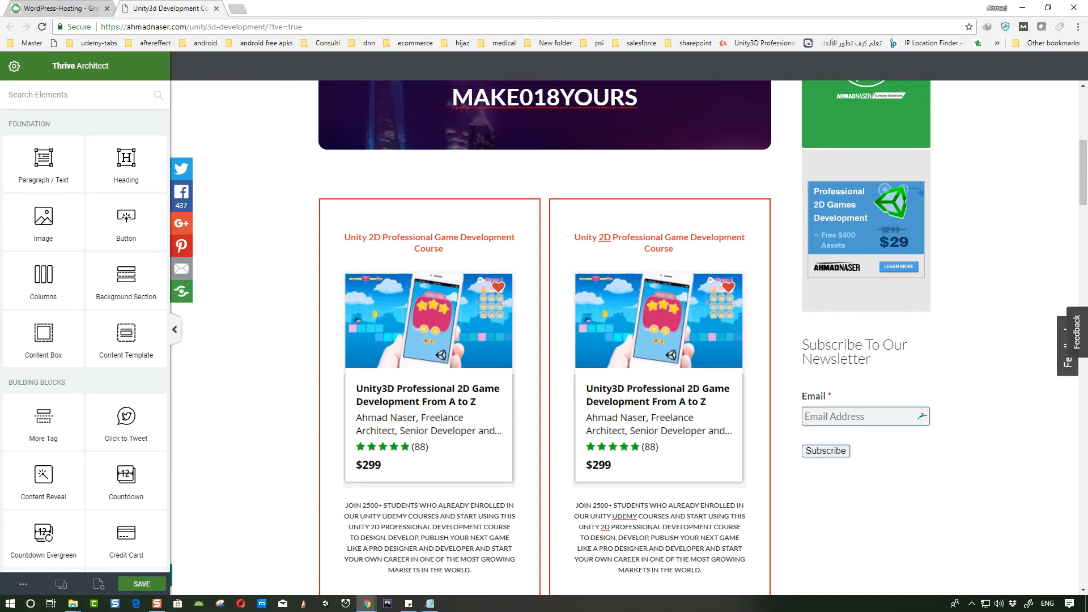
# - Replace the heading of the right-hand call-to-action with "Total Unity BluePrint"
pyautogui.click(633, 239)
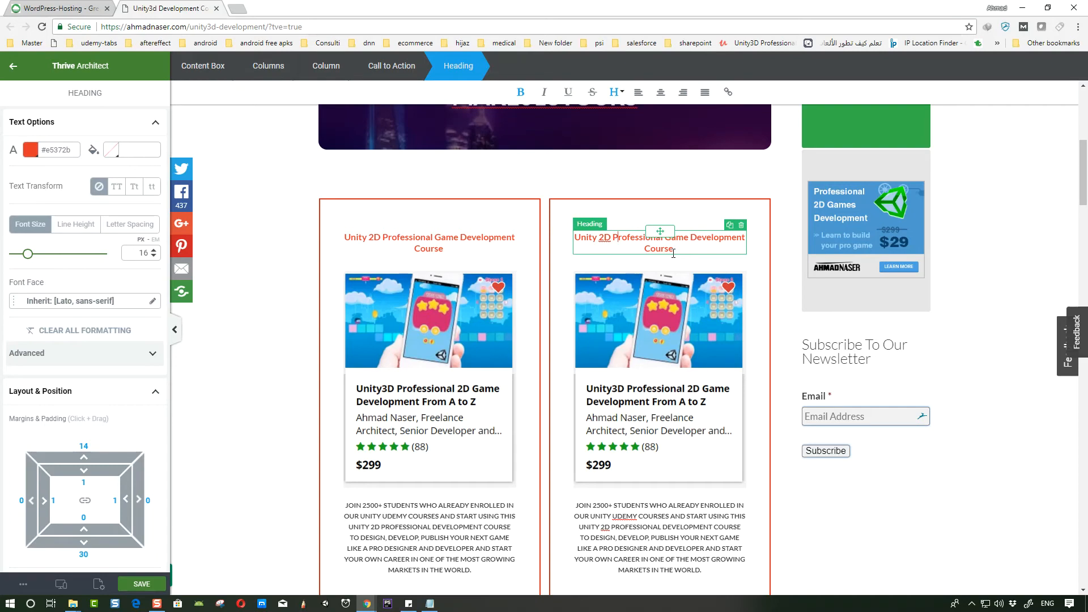
pyautogui.moveTo(673, 254); pyautogui.dragTo(574, 238)
pyautogui.press('BackSpace')
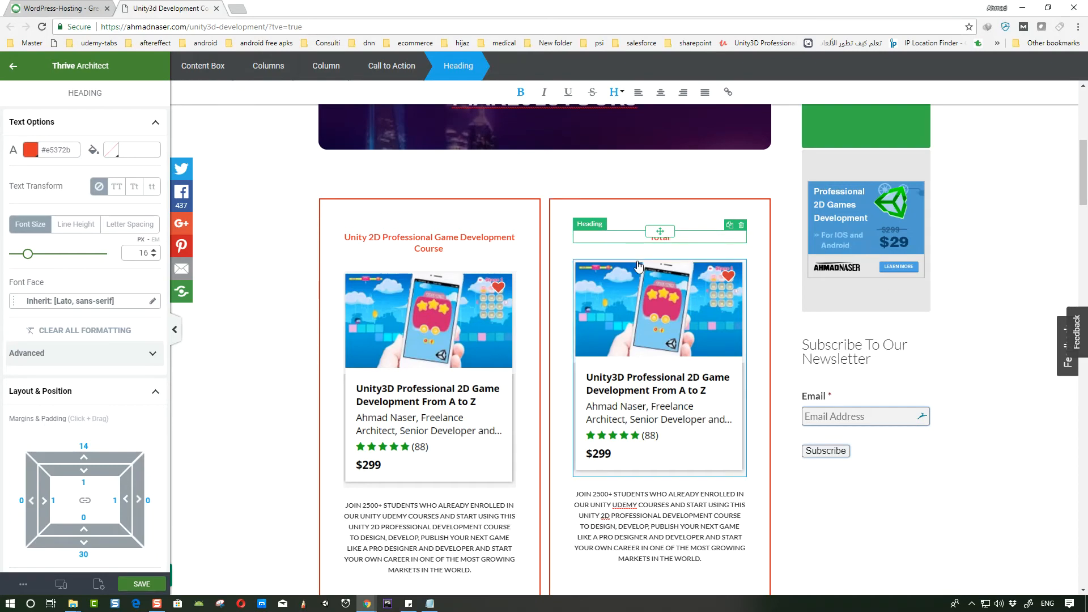
pyautogui.write('Total Unity BluePrint')
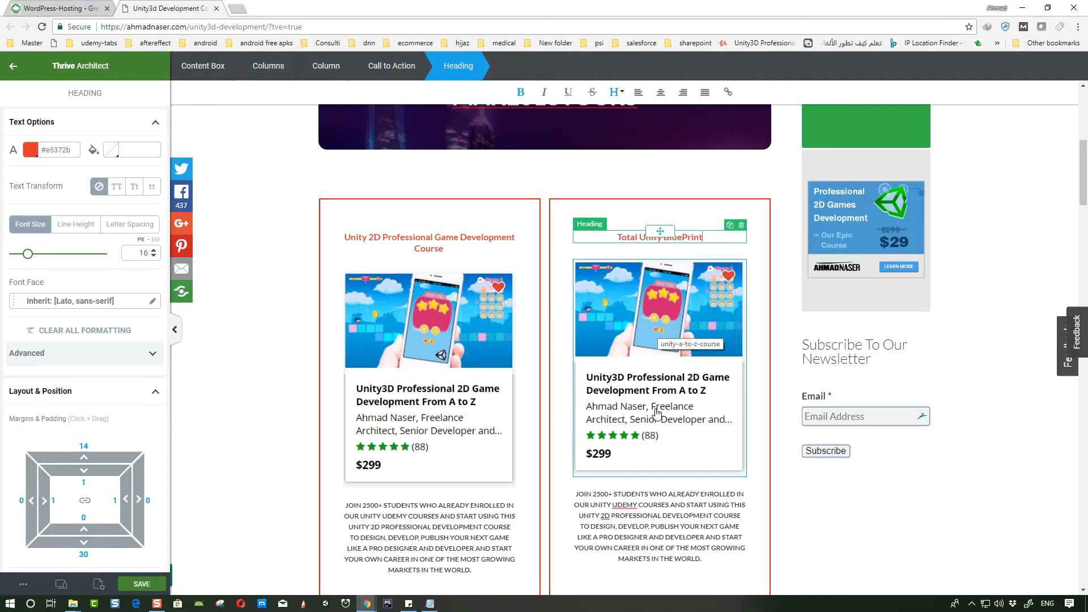
# - Change the right-hand call-to-action's image to tub-join-us from the media library
pyautogui.click(657, 453)
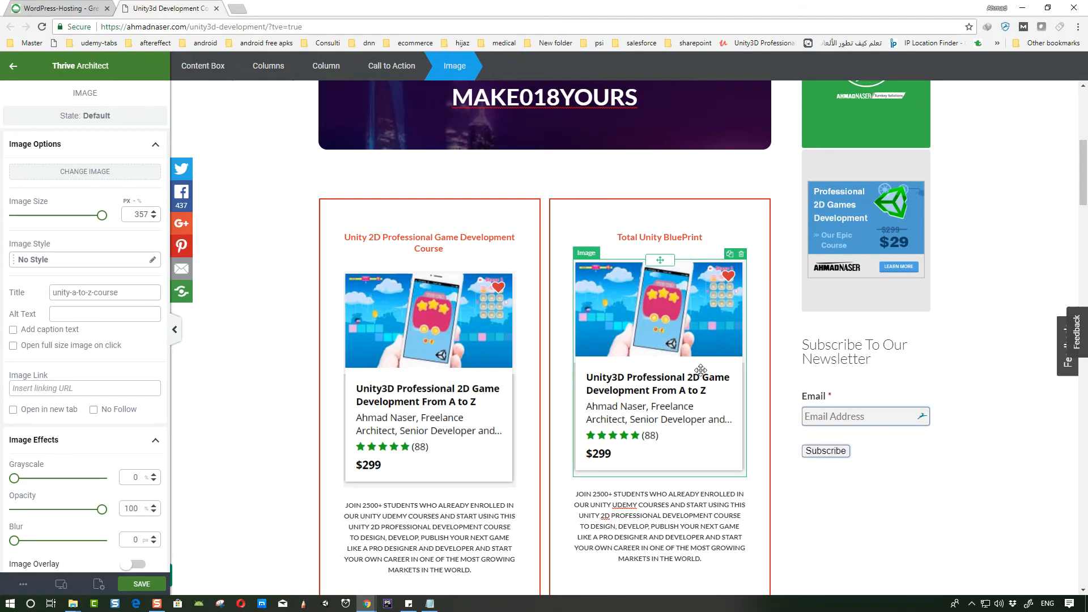
pyautogui.click(102, 171)
pyautogui.scroll(6, 637, 359)
pyautogui.moveTo(896, 340); pyautogui.dragTo(896, 175)
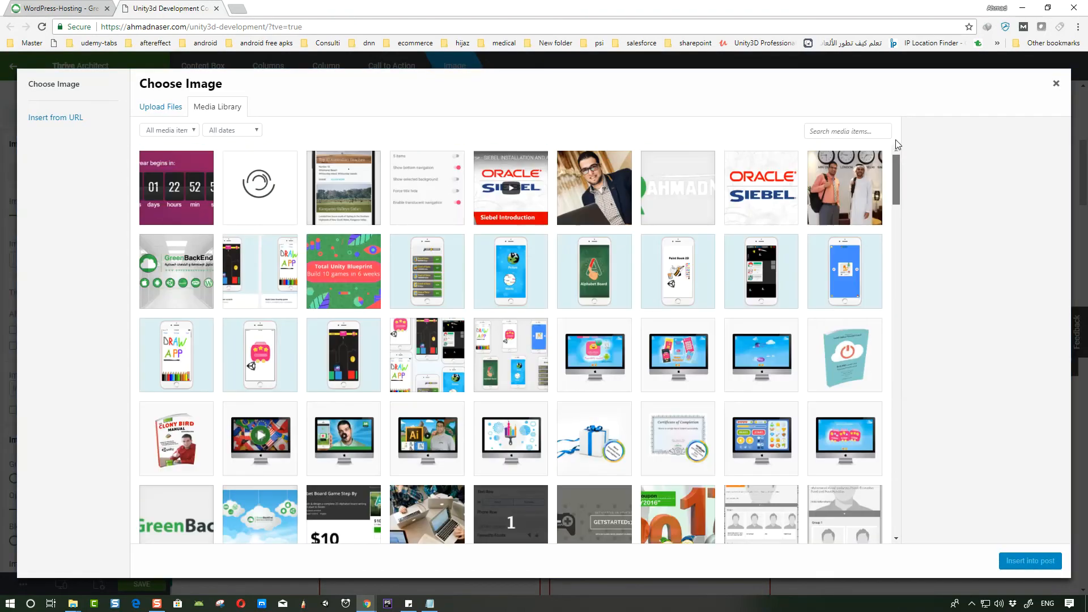
pyautogui.click(355, 276)
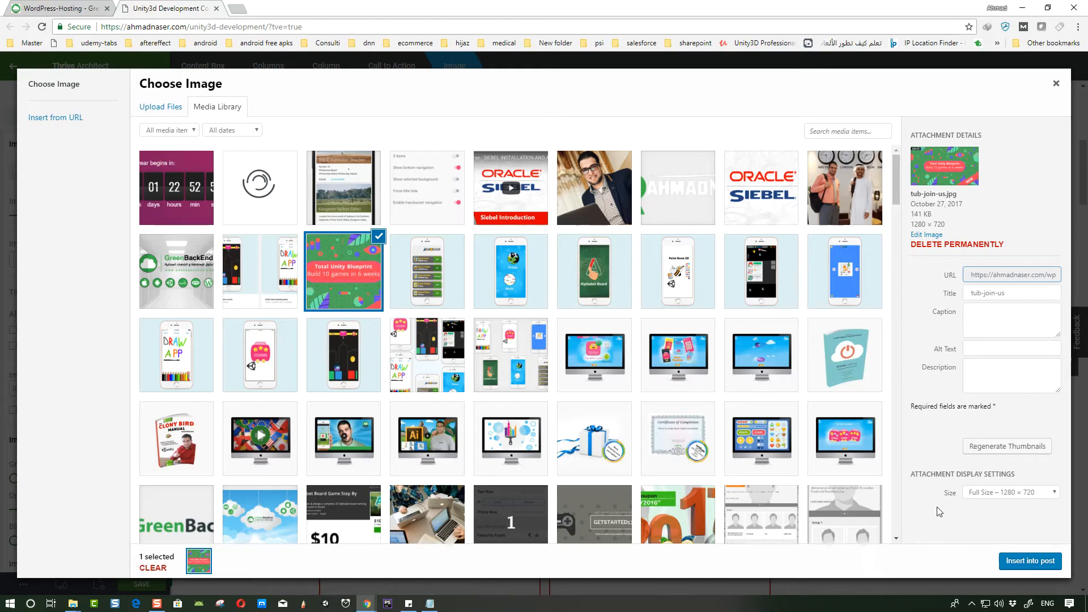
pyautogui.click(1027, 562)
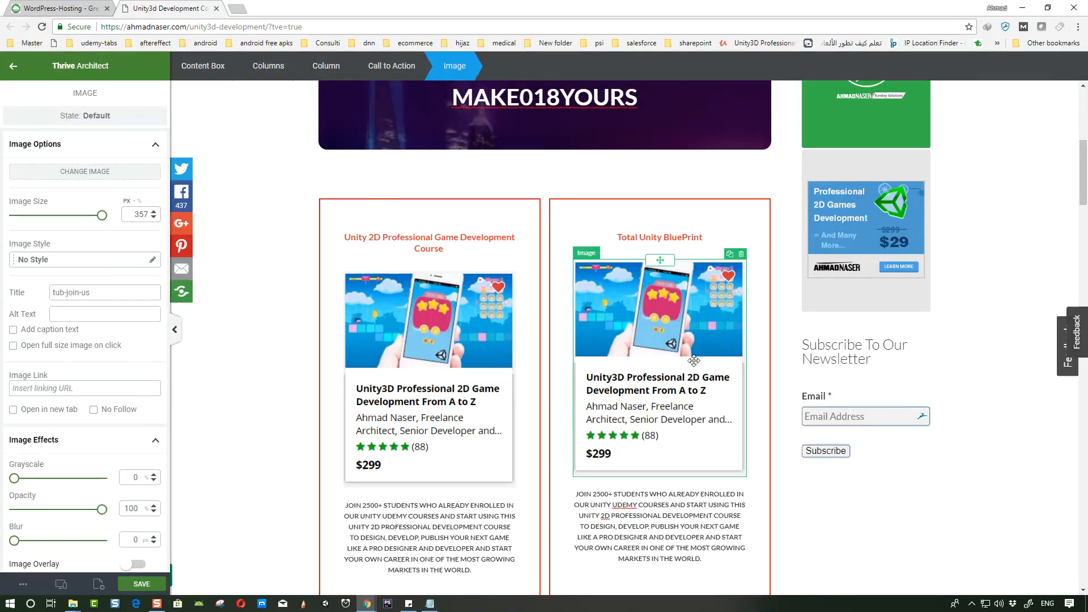
# - Select the right-hand call-to-action's paragraph and open ahmadnaser.com/tub/ in a new browser tab
pyautogui.scroll(-2, 683, 394)
pyautogui.scroll(2, 687, 396)
pyautogui.click(641, 395)
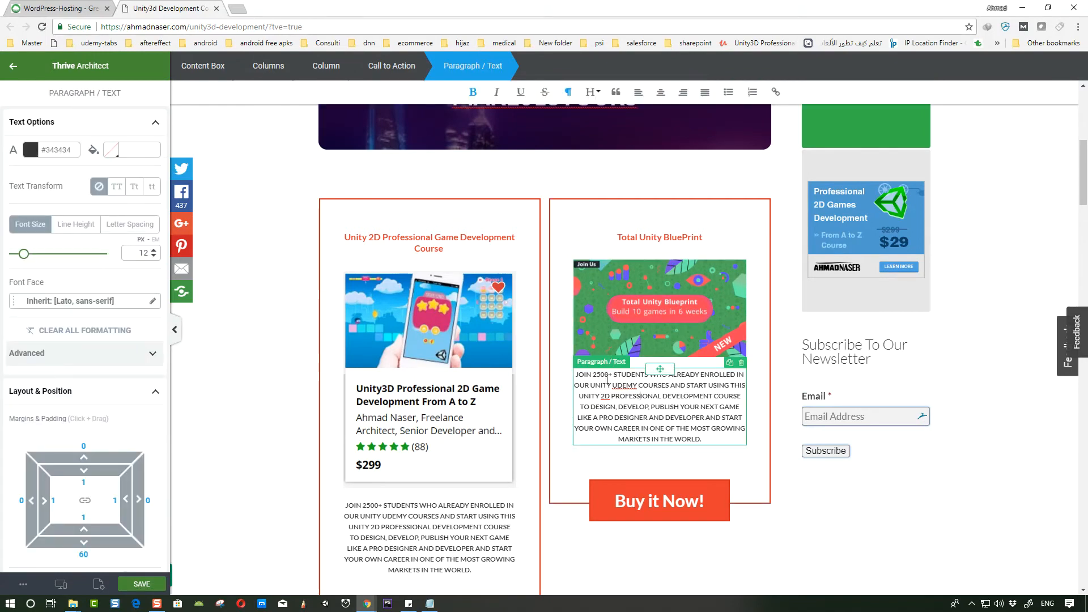
pyautogui.moveTo(598, 374); pyautogui.dragTo(603, 374)
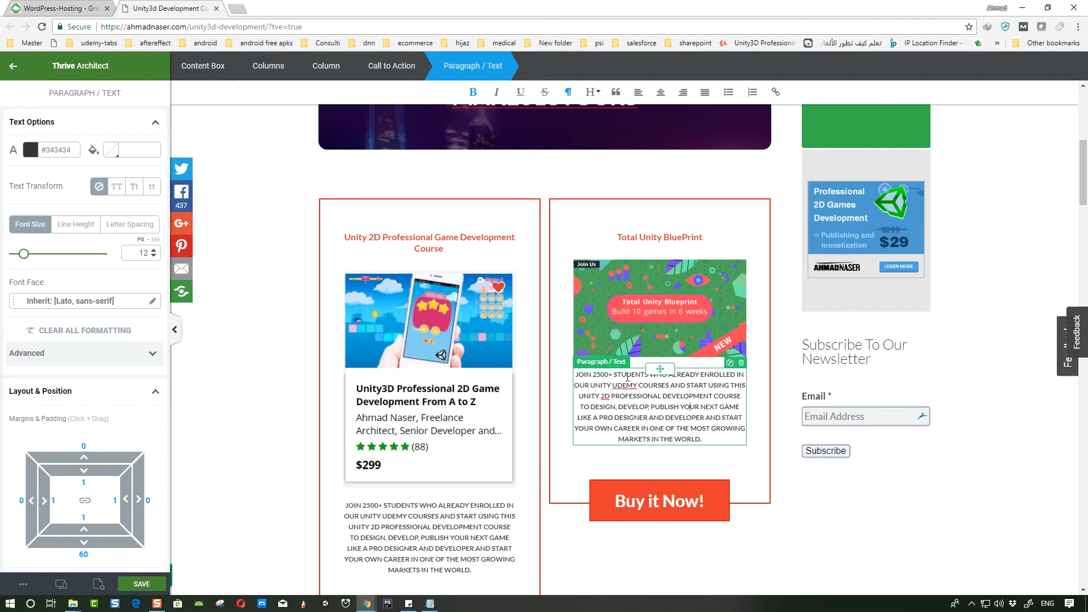
pyautogui.scroll(-1, 676, 343)
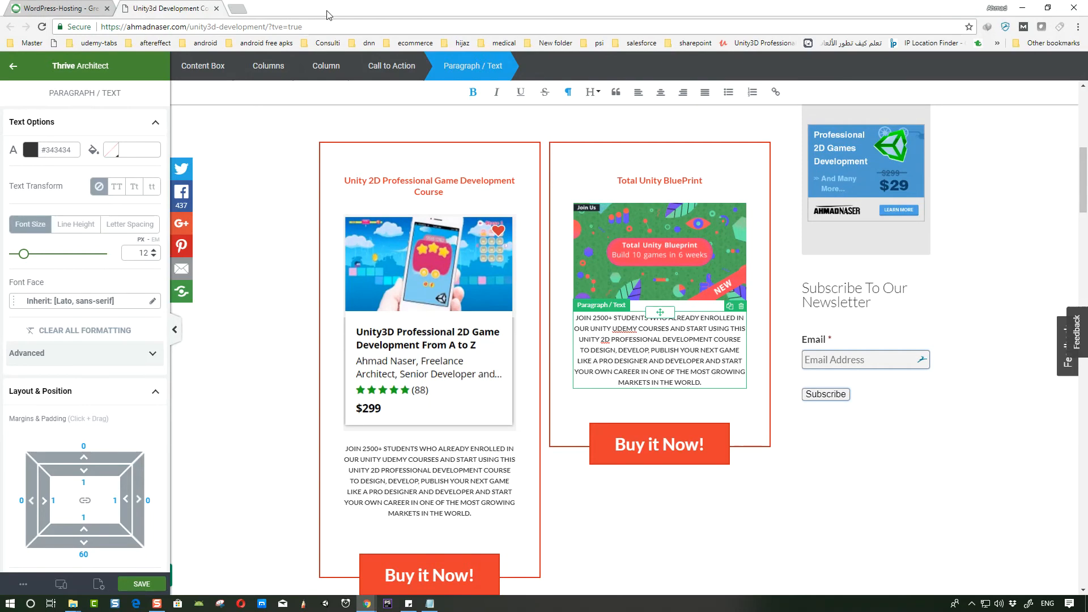
pyautogui.click(238, 7)
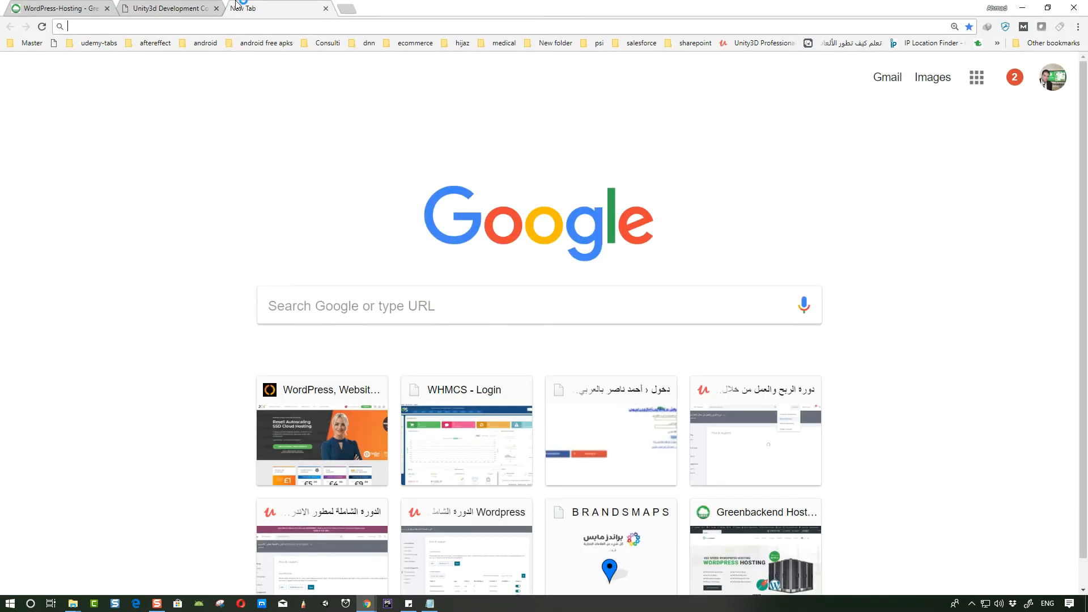
pyautogui.write('ahmadnaser.com/')
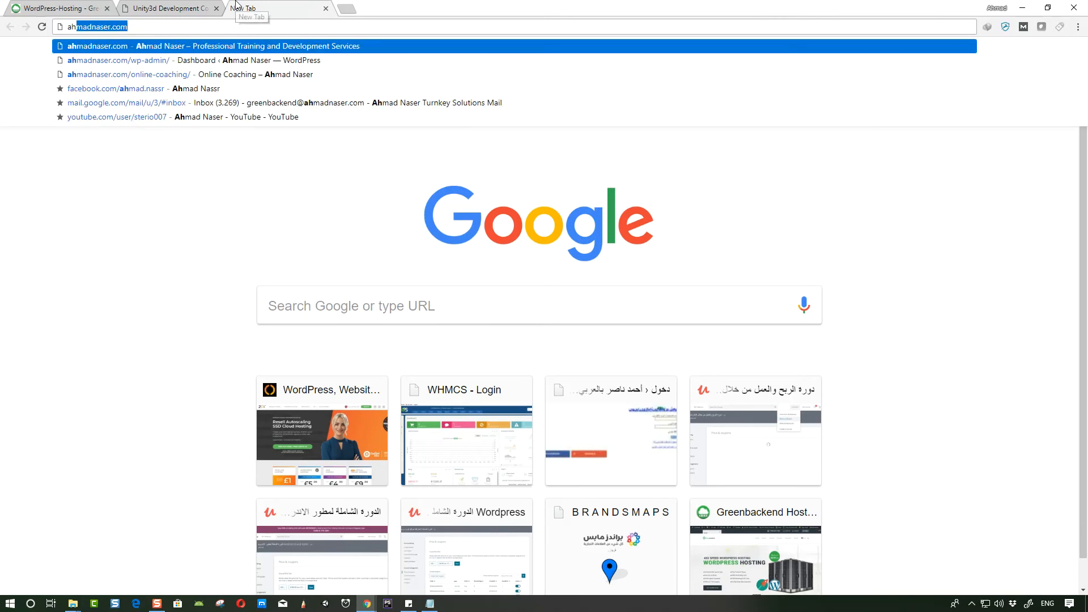
pyautogui.write('tu')
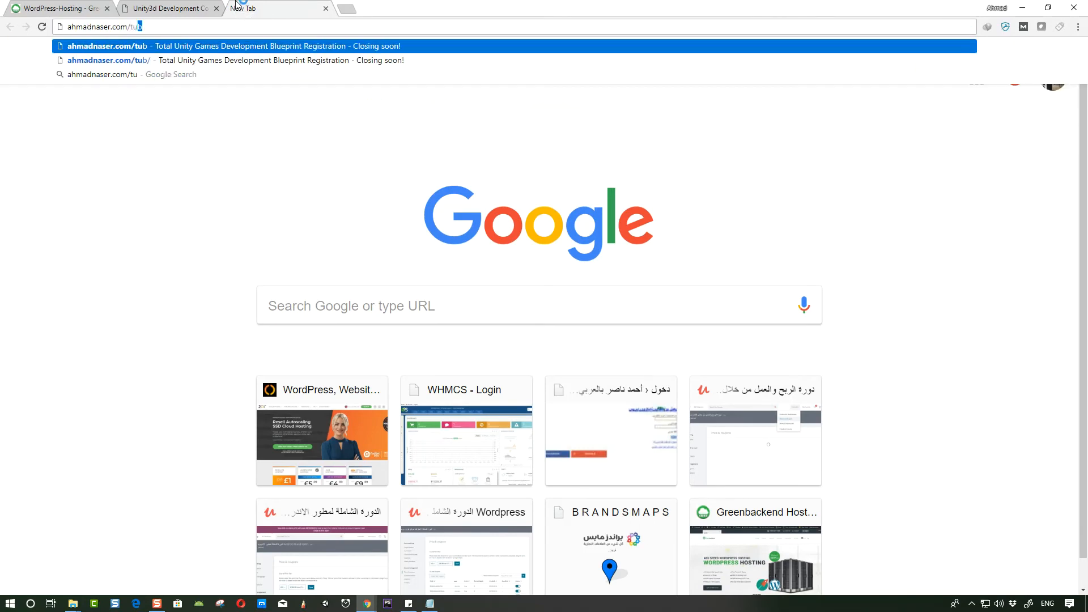
pyautogui.press('Return')
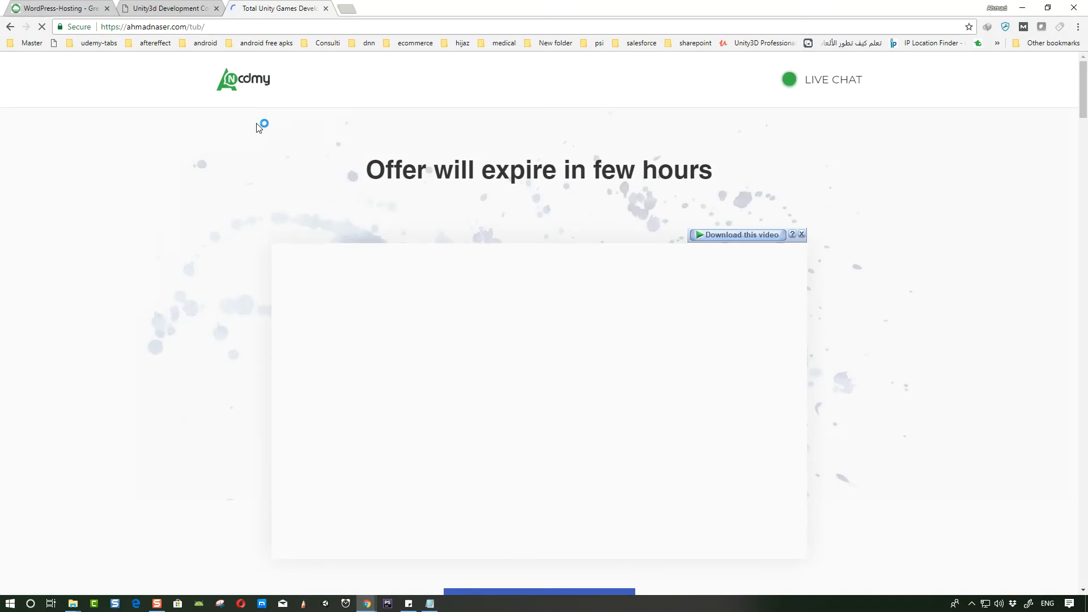
# - Scroll through the Total Unity Blueprint landing page to review its feature descriptions
pyautogui.scroll(-14, 453, 273)
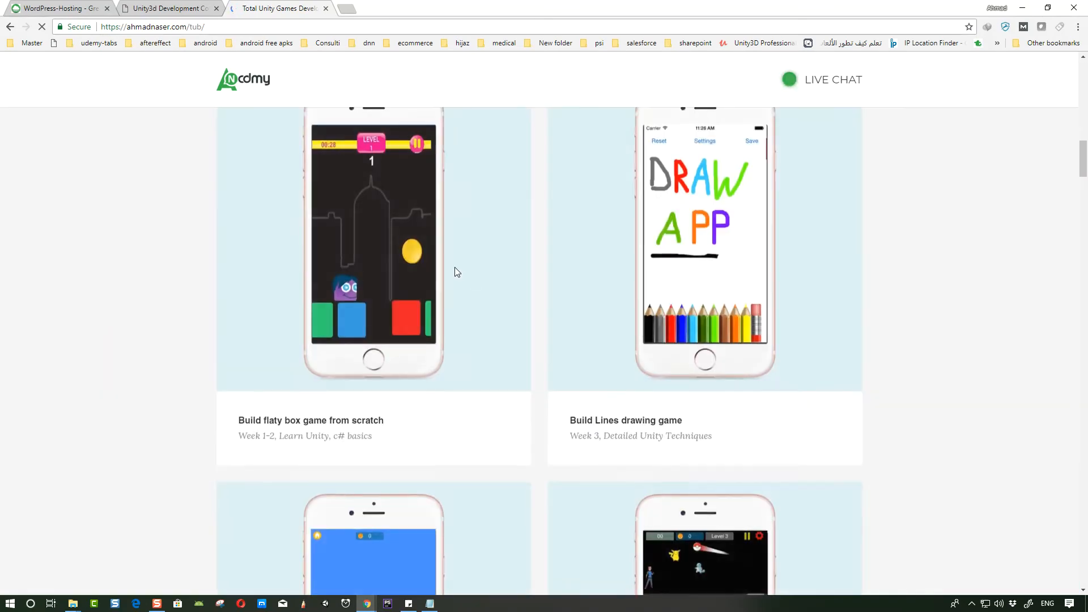
pyautogui.scroll(5, 456, 270)
pyautogui.scroll(-20, 453, 272)
pyautogui.scroll(-20, 452, 294)
pyautogui.scroll(-20, 448, 319)
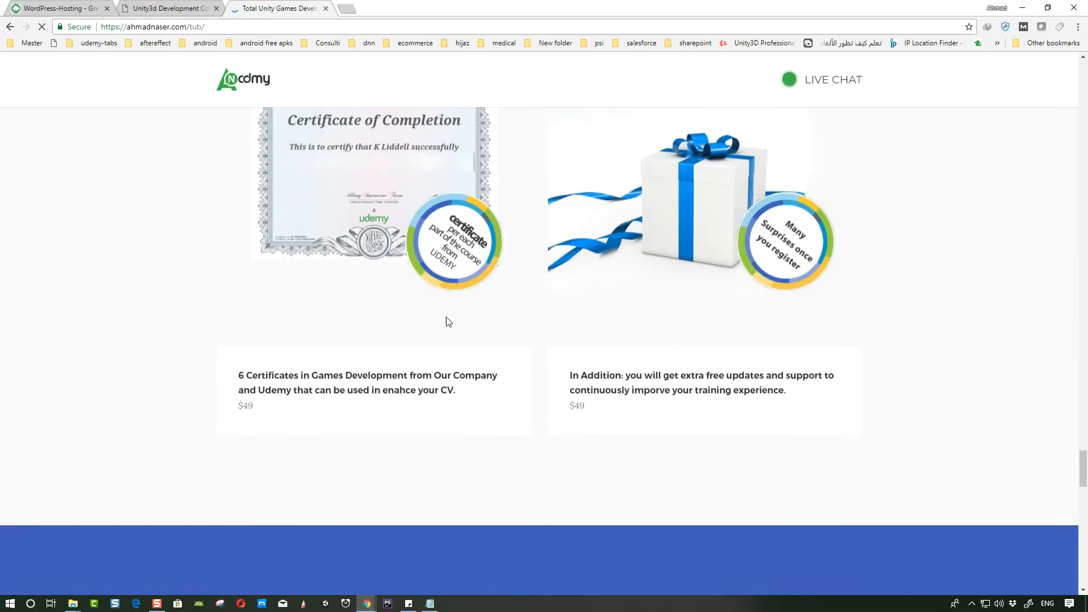
pyautogui.scroll(-9, 499, 338)
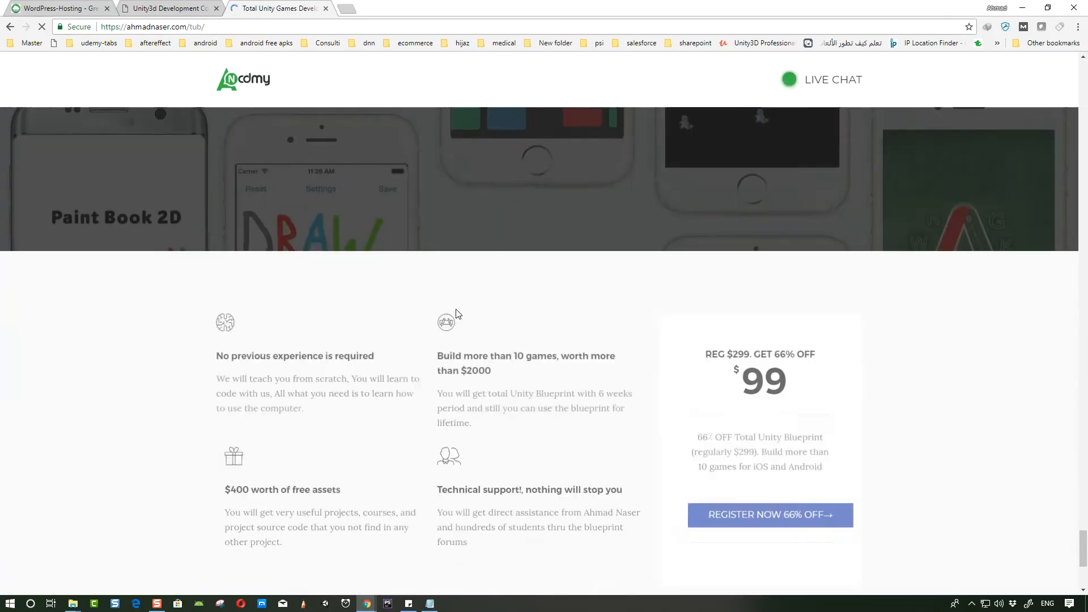
pyautogui.scroll(5, 450, 319)
pyautogui.scroll(-4, 449, 319)
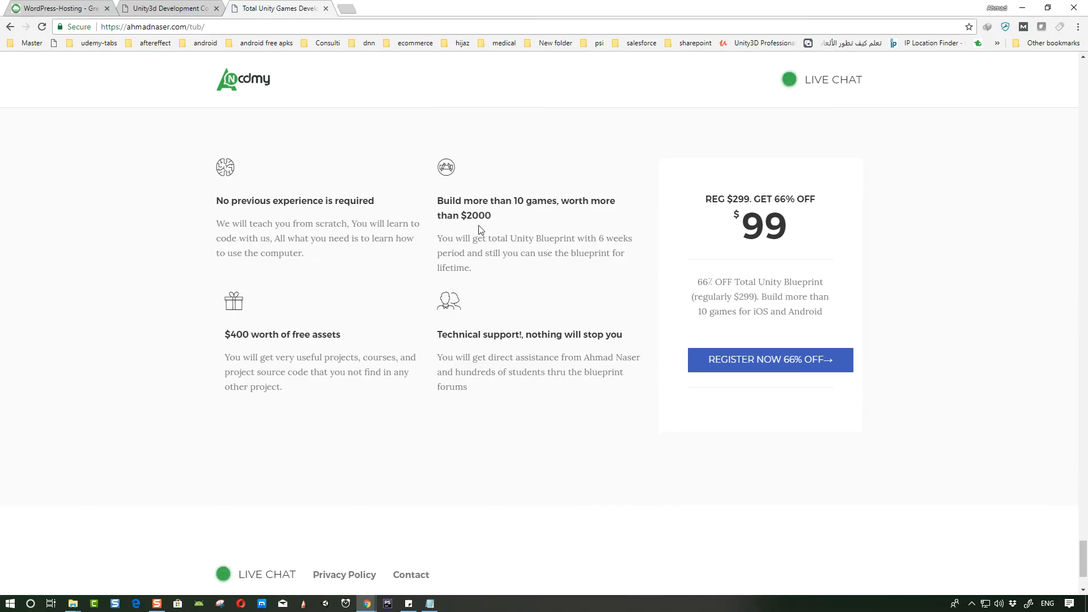
# - Copy the "Build more than 10 games" feature text and paste it over the right-hand call-to-action's paragraph
pyautogui.moveTo(436, 204); pyautogui.dragTo(496, 267)
pyautogui.hotkey('ctrl', 'c')
pyautogui.click(159, 8)
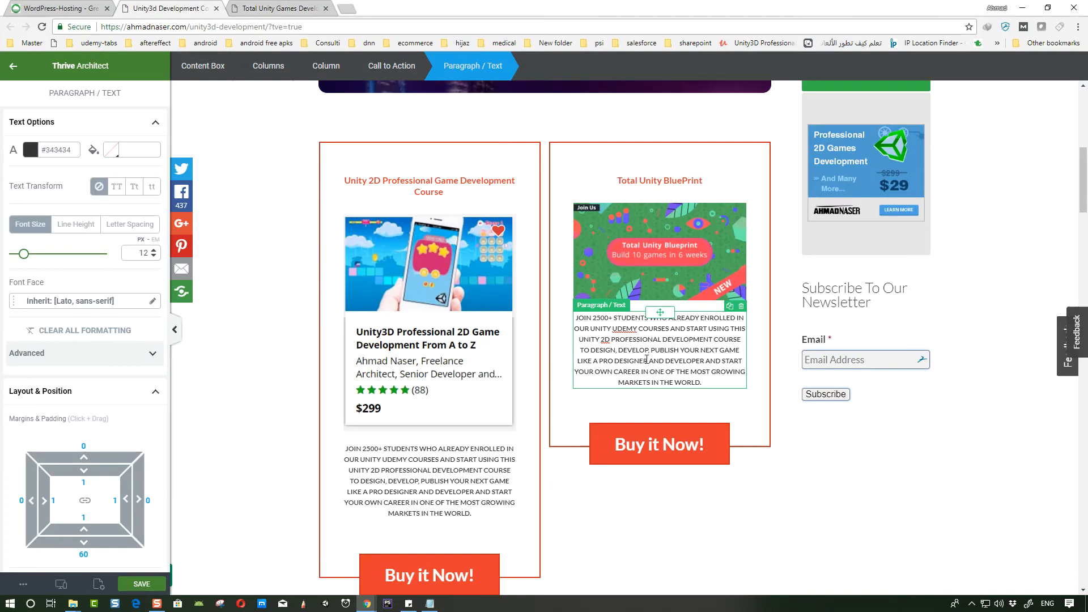
pyautogui.tripleClick(641, 362)
pyautogui.hotkey('ctrl', 'v')
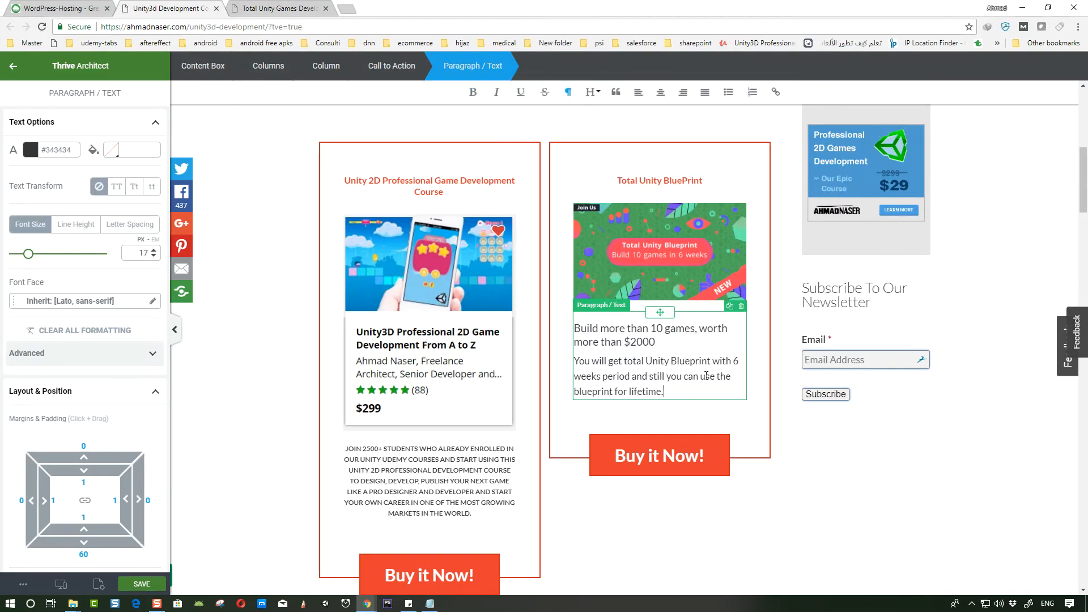
pyautogui.click(277, 6)
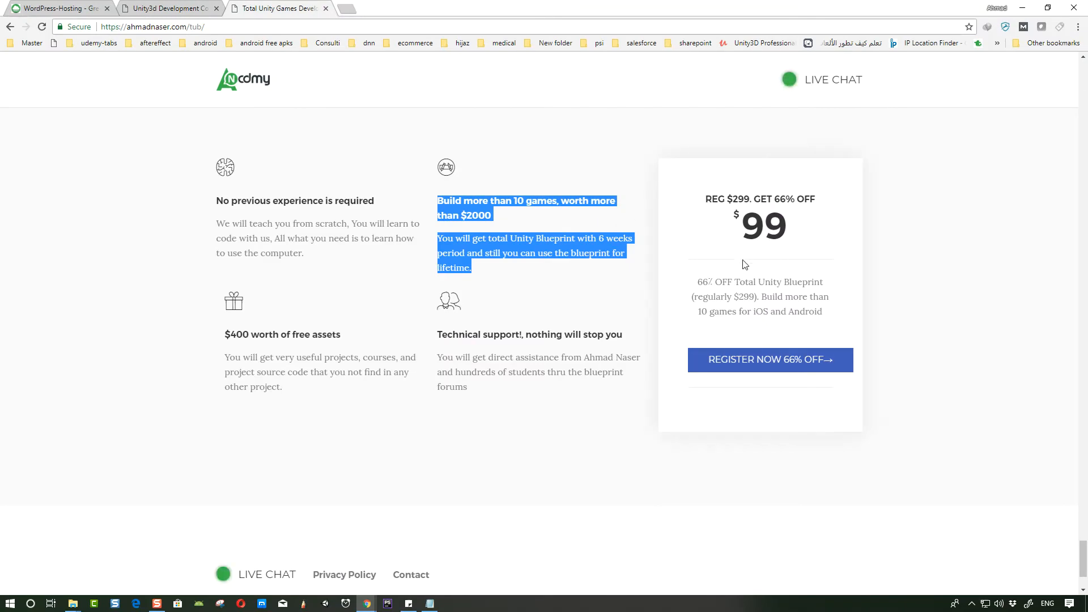
pyautogui.click(725, 452)
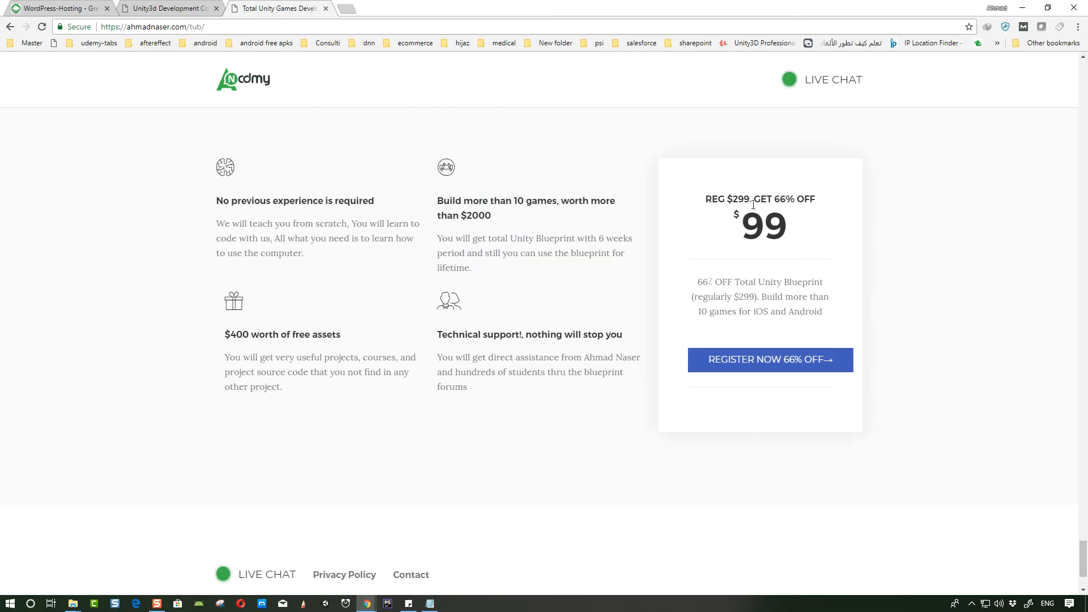
pyautogui.click(210, 32)
pyautogui.hotkey('ctrl', 'c')
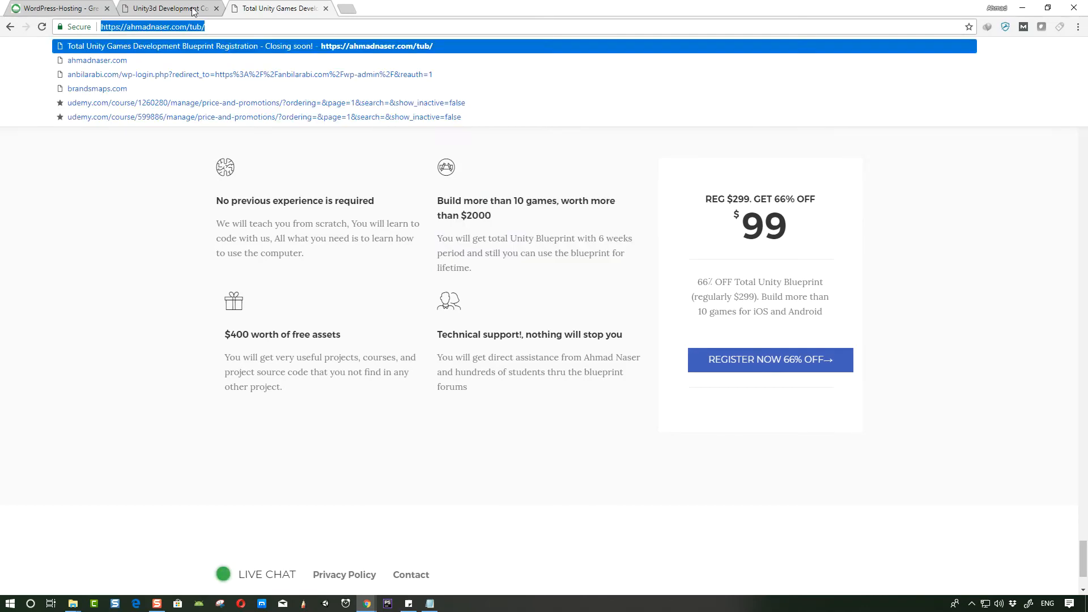
pyautogui.click(170, 8)
pyautogui.click(598, 443)
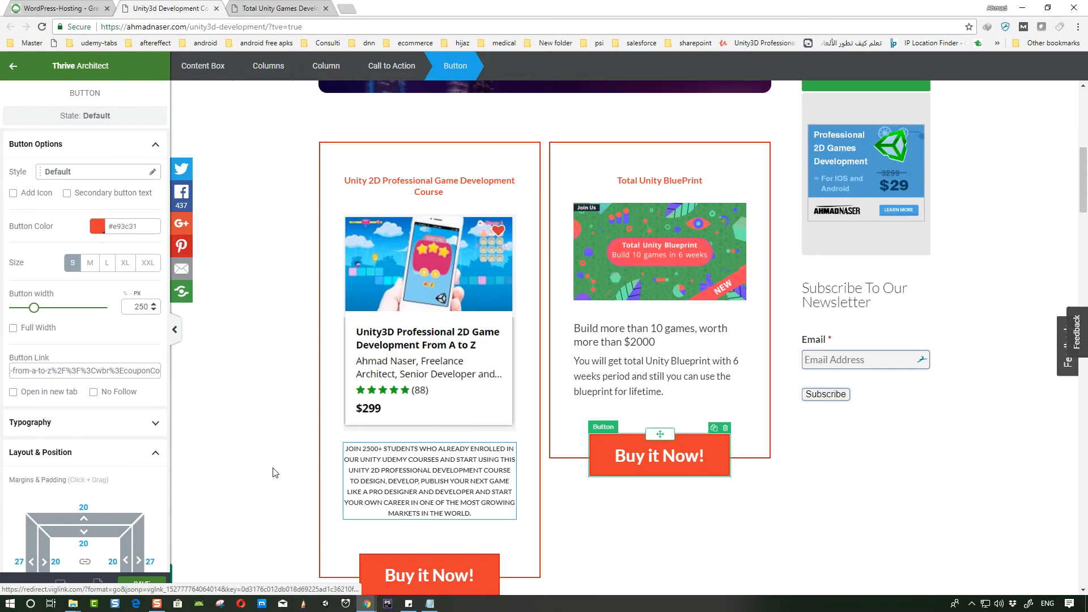
pyautogui.tripleClick(93, 365)
pyautogui.hotkey('ctrl', 'v')
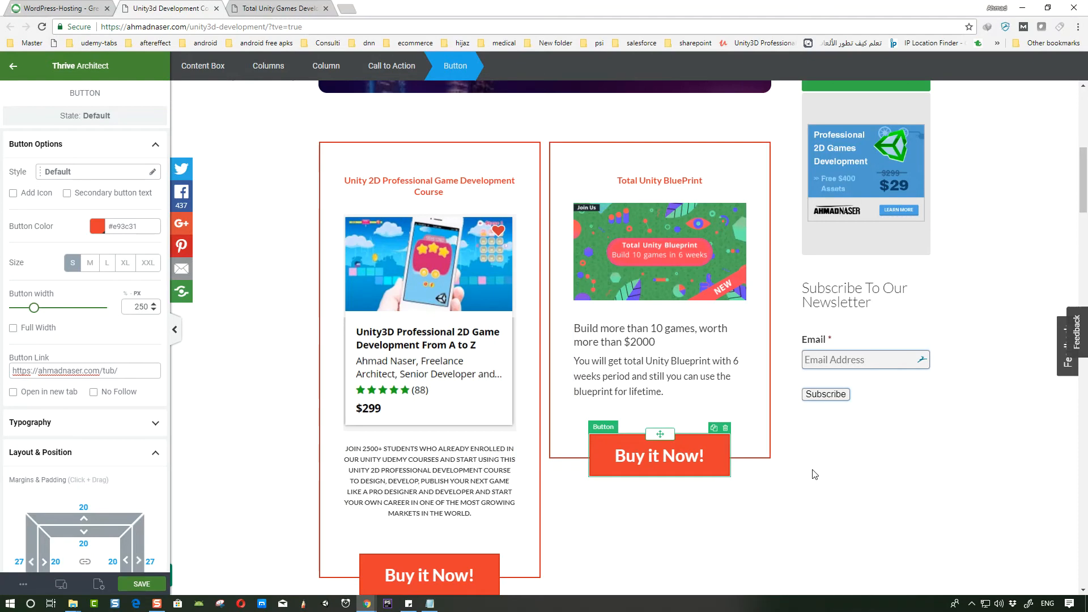
# - Copy the "$400 worth of free assets" feature text and append it to the right-hand paragraph
pyautogui.click(278, 8)
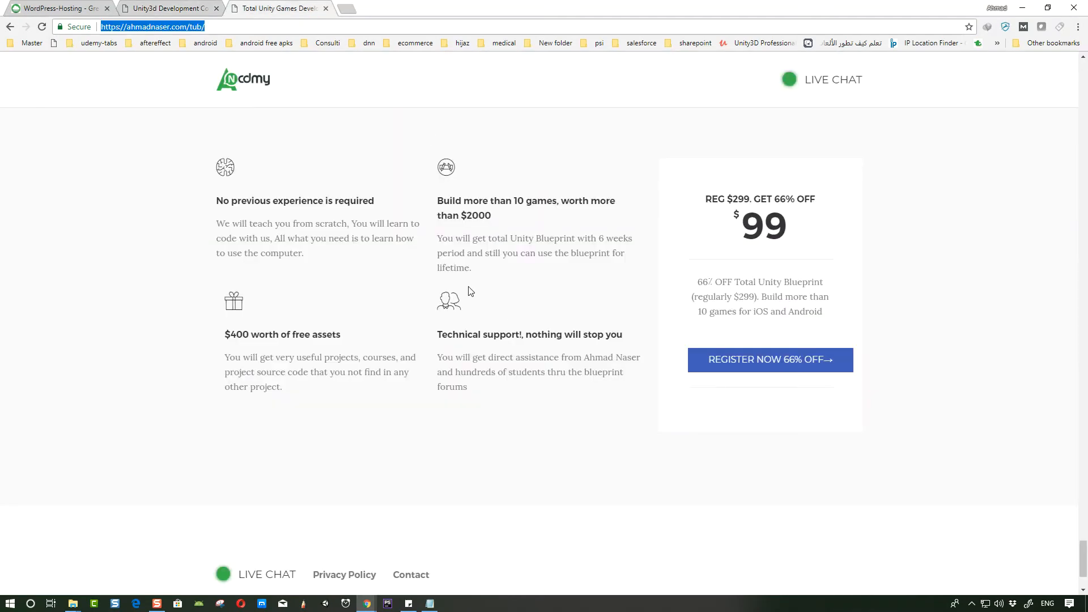
pyautogui.moveTo(225, 334); pyautogui.dragTo(296, 387)
pyautogui.hotkey('ctrl', 'c')
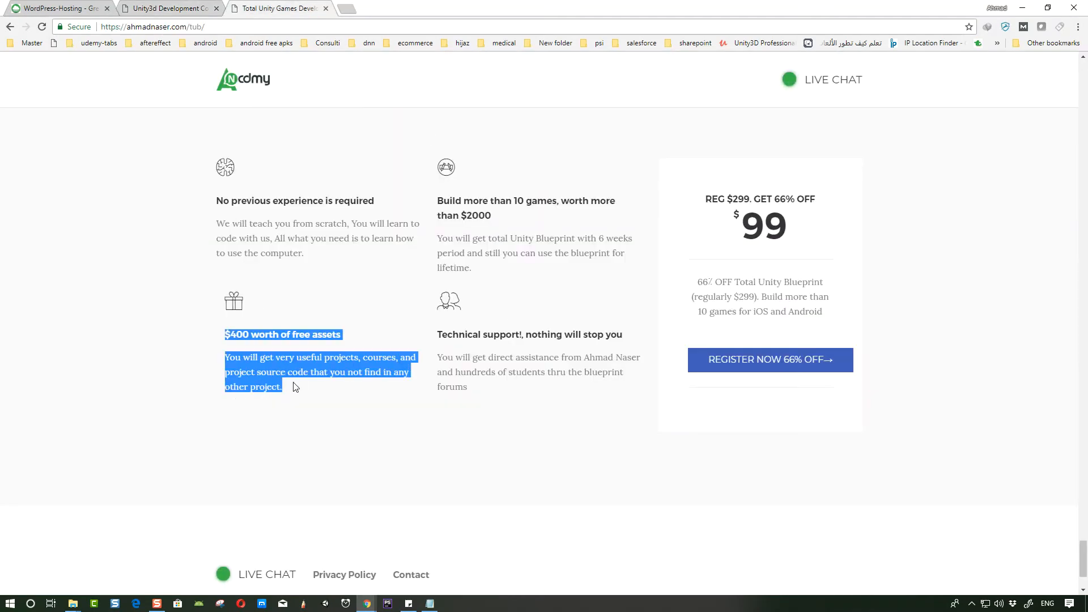
pyautogui.click(163, 10)
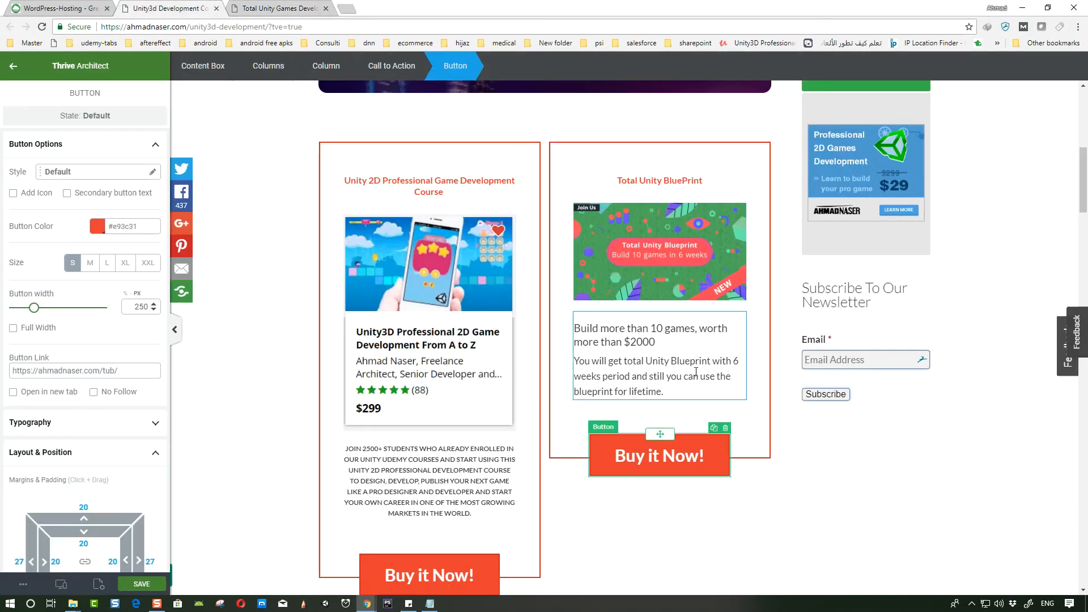
pyautogui.click(679, 395)
pyautogui.hotkey('ctrl', 'v')
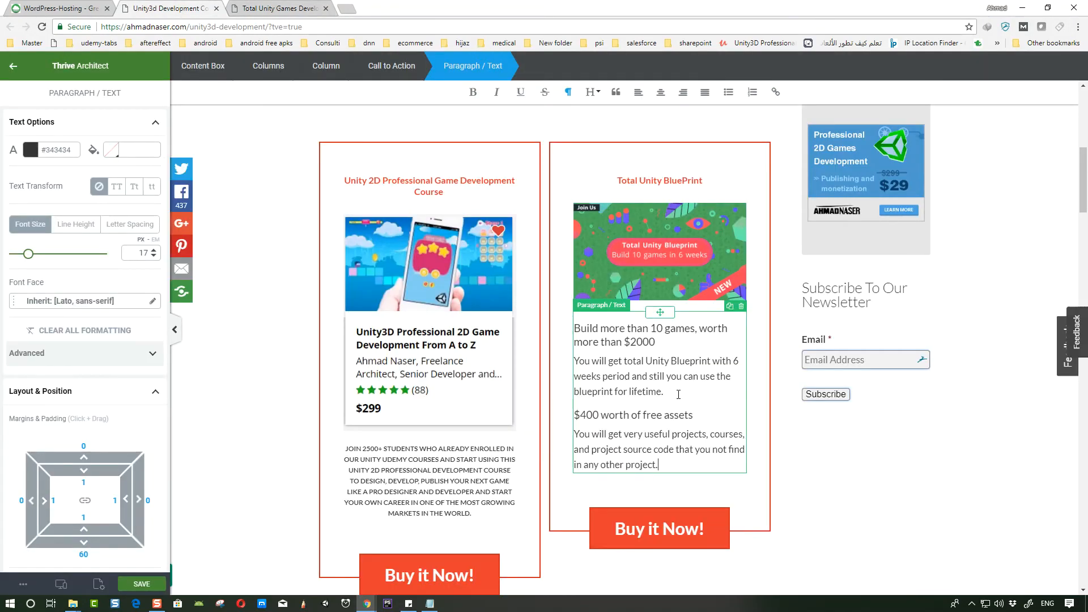
# - Increase the right-hand "Total Unity BluePrint" heading's font size to 29 px
pyautogui.click(893, 501)
pyautogui.scroll(-2, 893, 501)
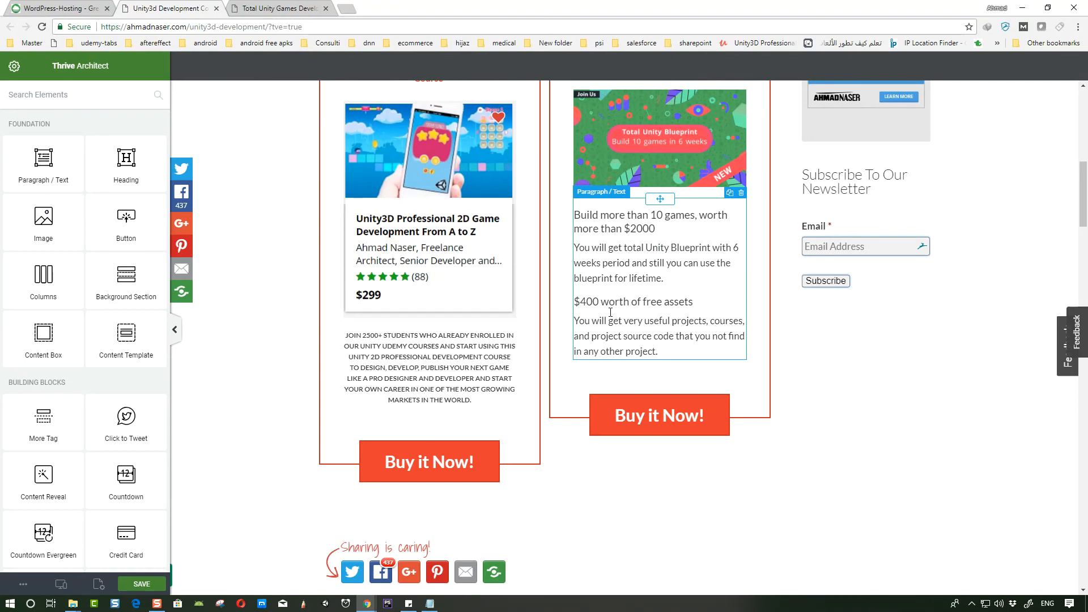
pyautogui.scroll(3, 502, 262)
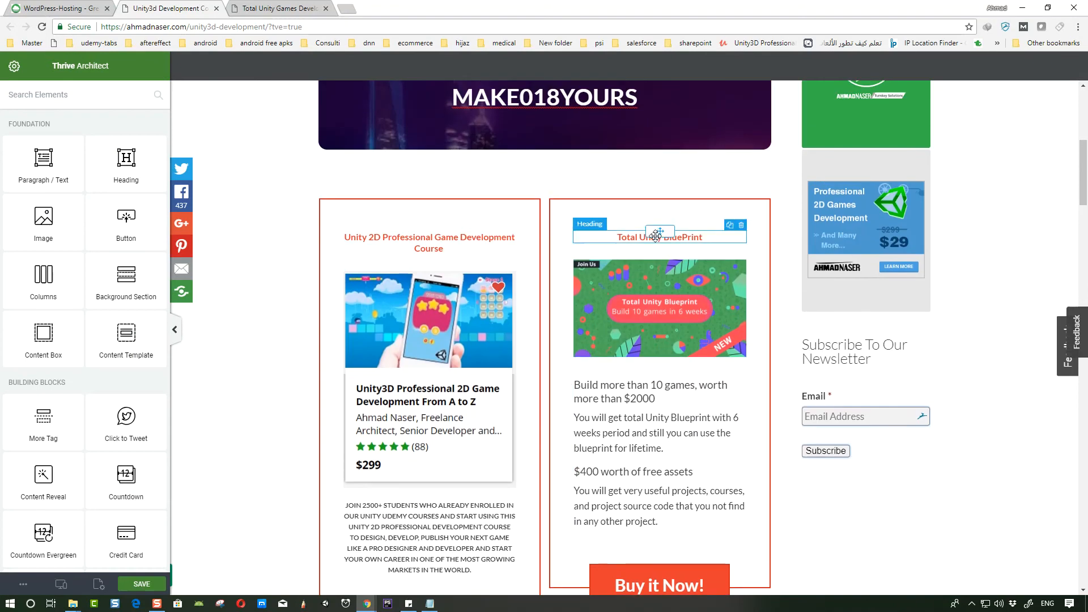
pyautogui.click(627, 237)
pyautogui.moveTo(28, 254); pyautogui.dragTo(41, 258)
pyautogui.scroll(-4, 610, 417)
pyautogui.scroll(4, 614, 418)
pyautogui.scroll(-3, 615, 419)
pyautogui.scroll(1, 638, 285)
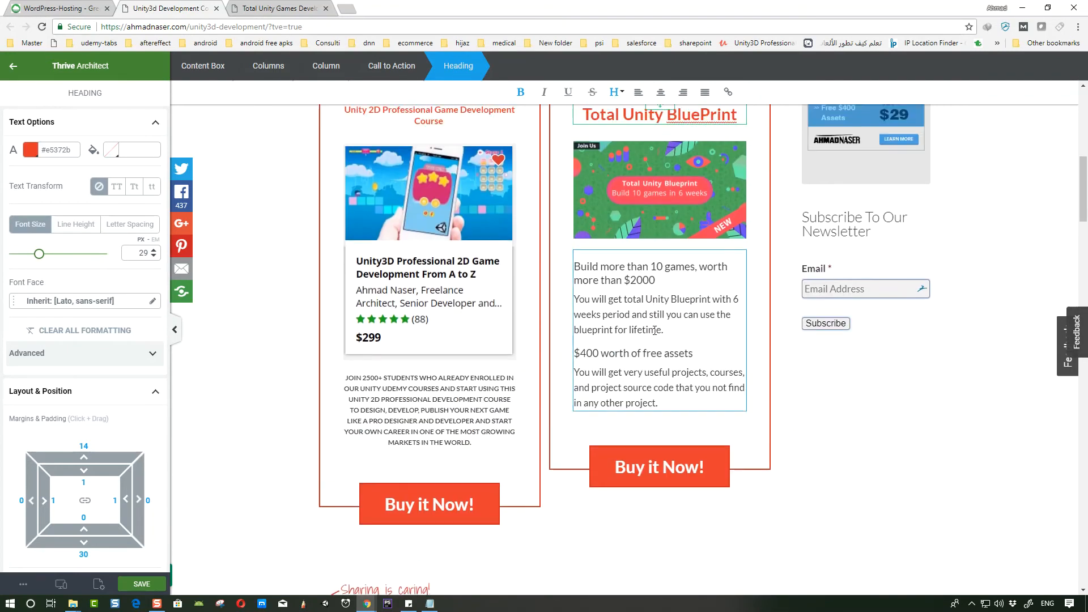
# - Copy the "Technical support!, nothing will stop you" feature text and append it to the right-hand paragraph
pyautogui.click(281, 8)
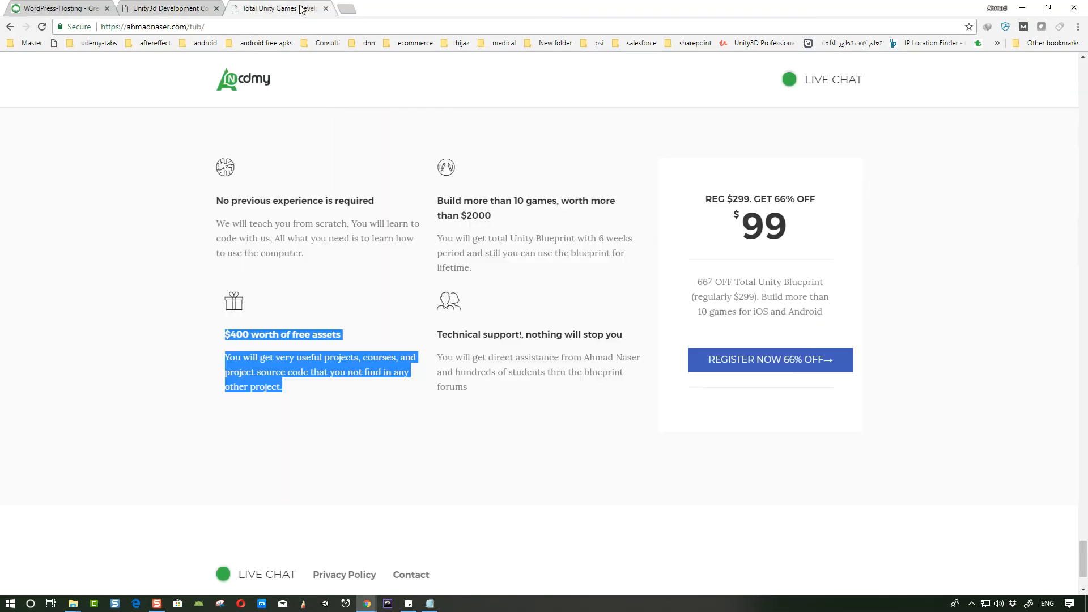
pyautogui.moveTo(437, 333); pyautogui.dragTo(500, 389)
pyautogui.hotkey('ctrl', 'c')
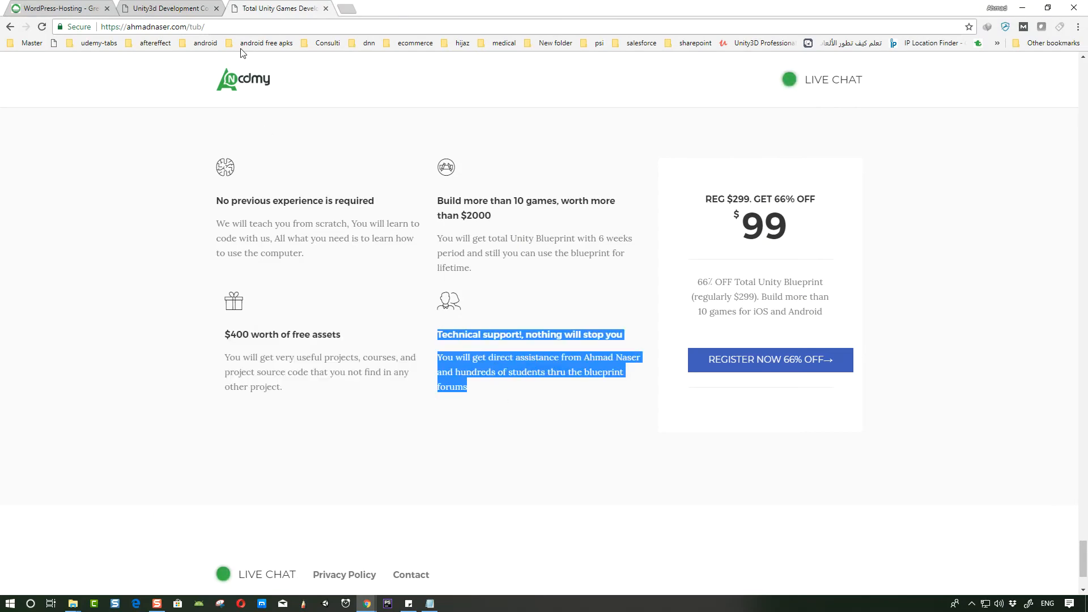
pyautogui.click(142, 7)
pyautogui.click(681, 423)
pyautogui.hotkey('ctrl', 'v')
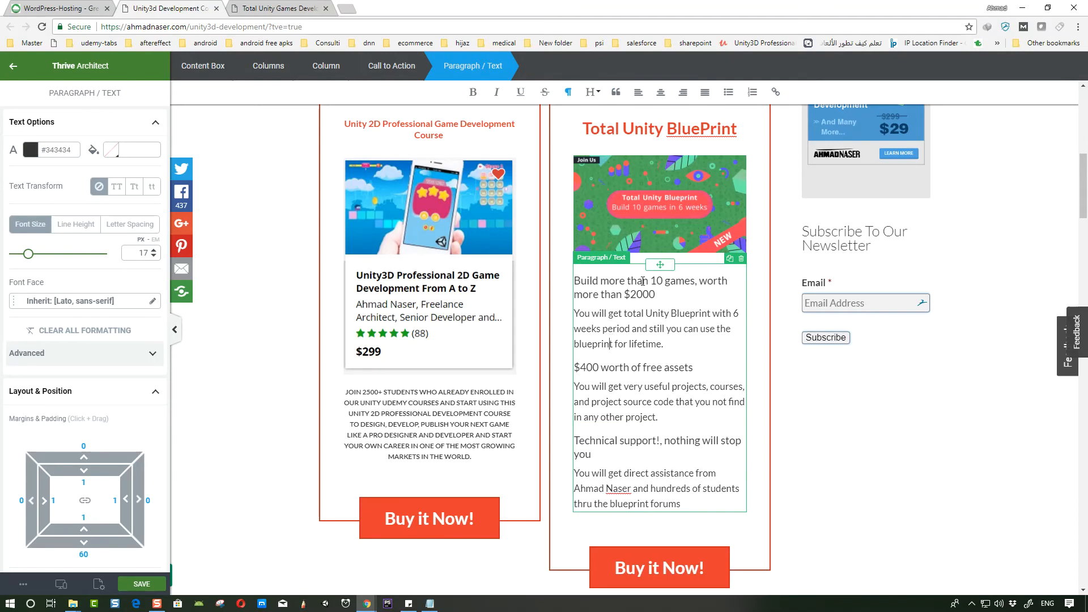
# - Shrink the blueprint sentence in the right-hand paragraph to 1 px and enlarge the left-hand call-to-action's paragraph text
pyautogui.moveTo(28, 254); pyautogui.dragTo(15, 253)
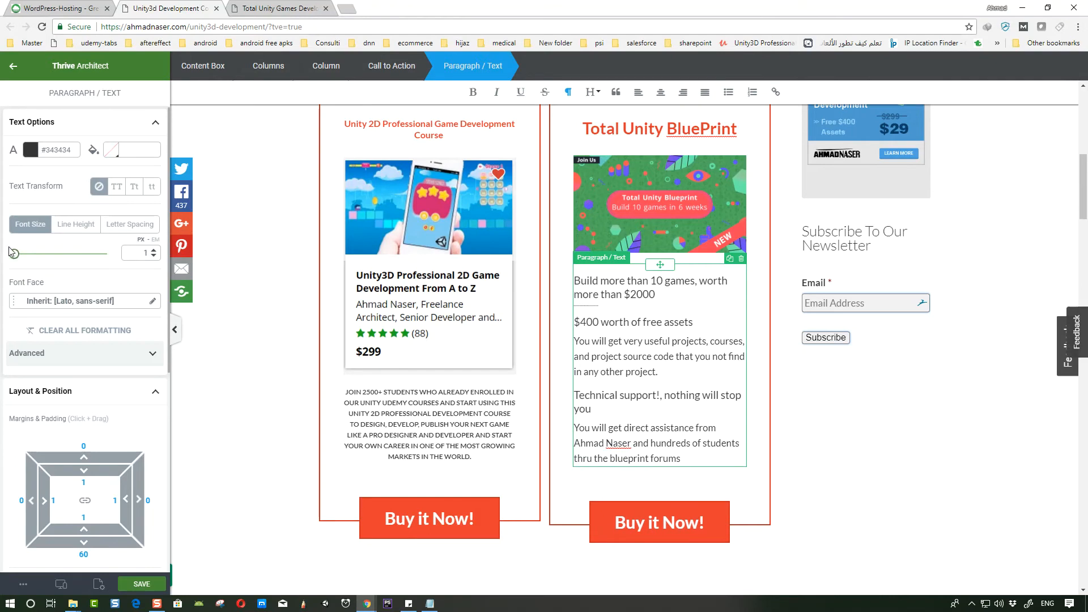
pyautogui.click(433, 413)
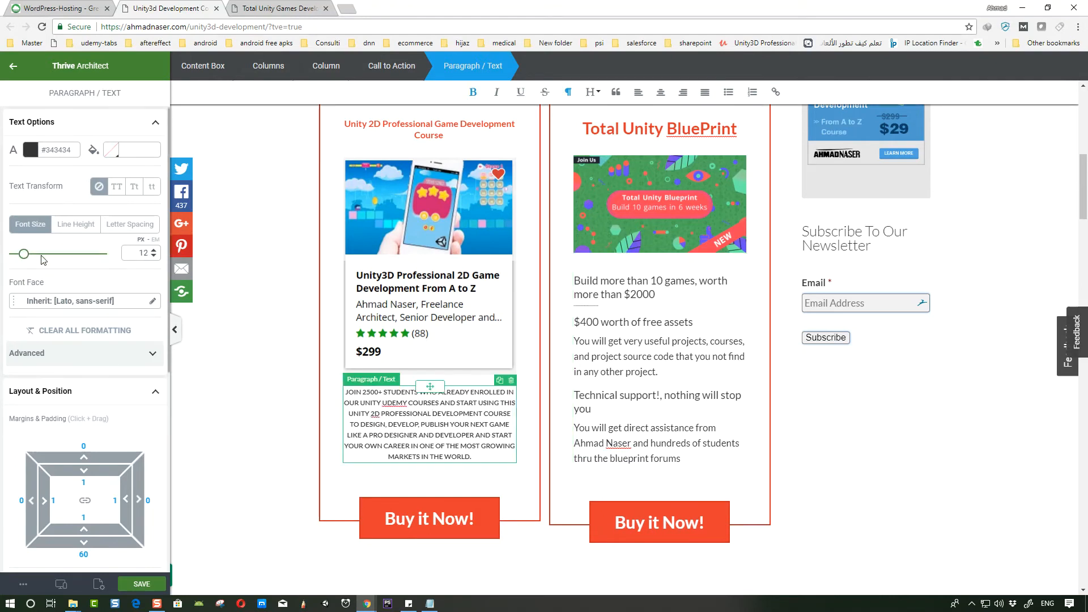
pyautogui.moveTo(24, 258); pyautogui.dragTo(24, 258)
pyautogui.click(153, 250)
# - Set the right-hand call-to-action paragraph's font size to 18 px
pyautogui.click(610, 372)
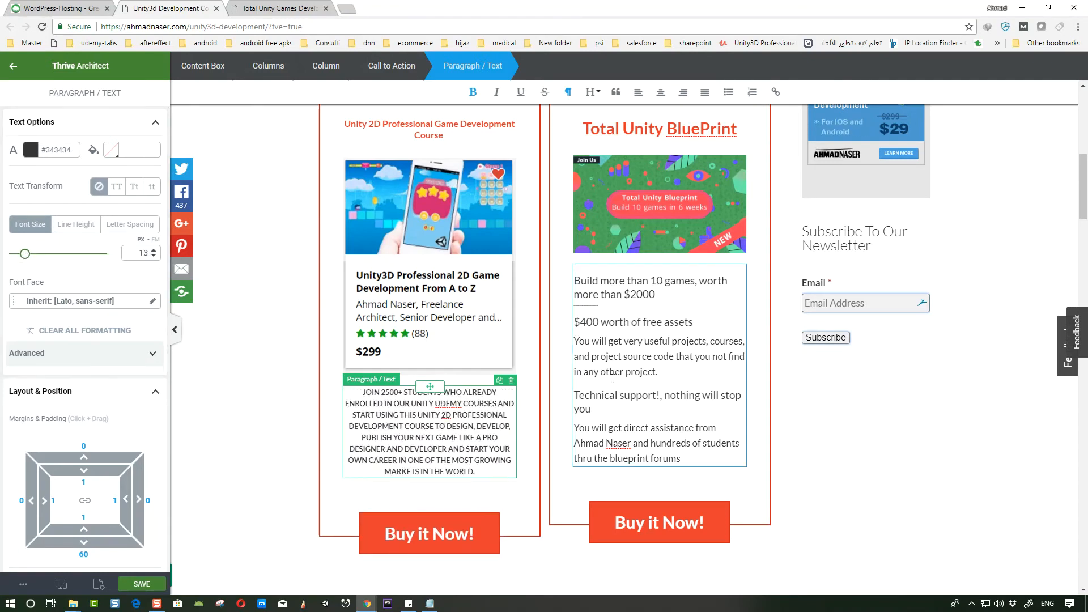
pyautogui.click(153, 249)
pyautogui.click(154, 249)
pyautogui.click(153, 250)
pyautogui.click(154, 257)
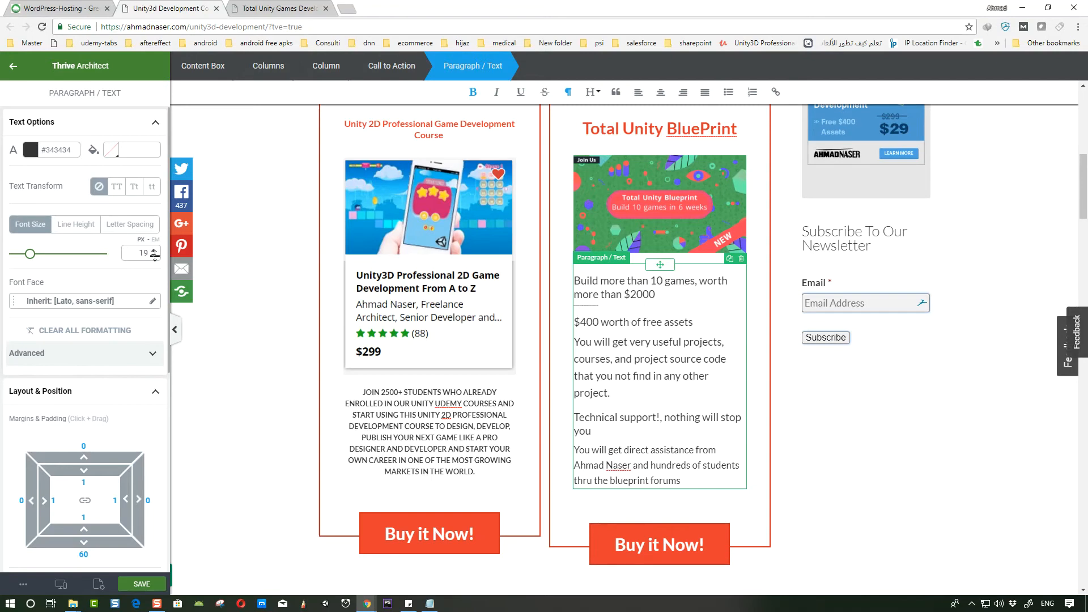
pyautogui.click(155, 257)
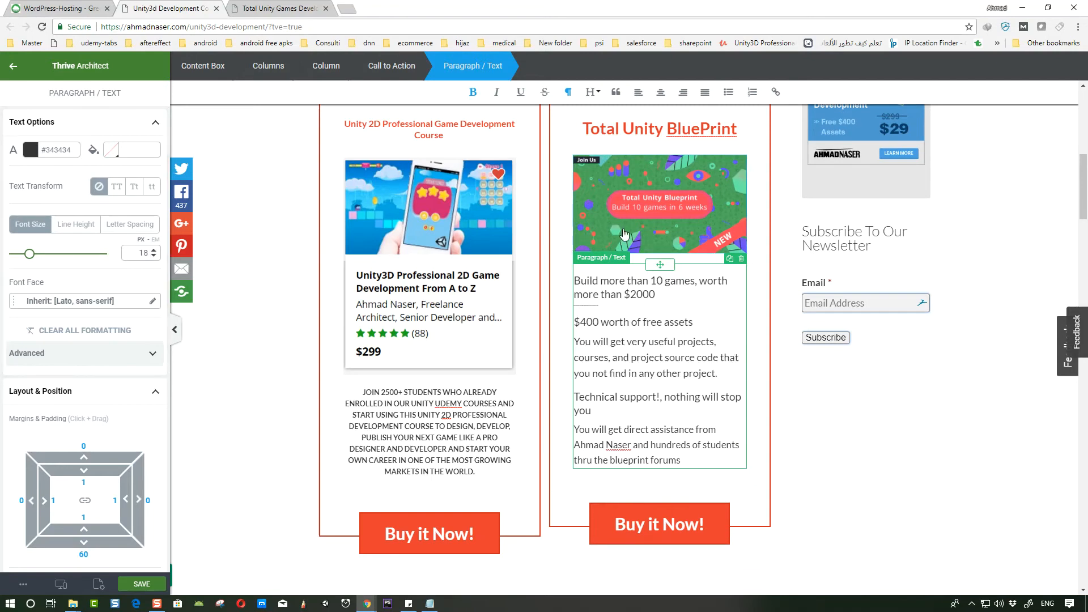
# - Reduce the left-hand "Unity 2D Professional Game Development Course" heading's font size to 14 px
pyautogui.click(660, 129)
pyautogui.click(431, 125)
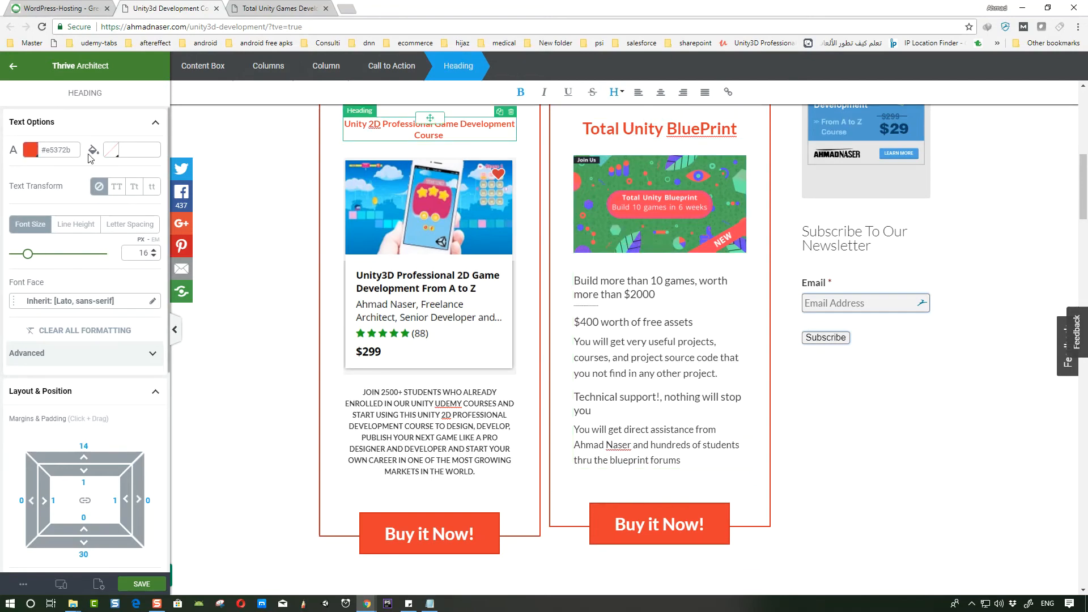
pyautogui.moveTo(29, 256); pyautogui.dragTo(27, 255)
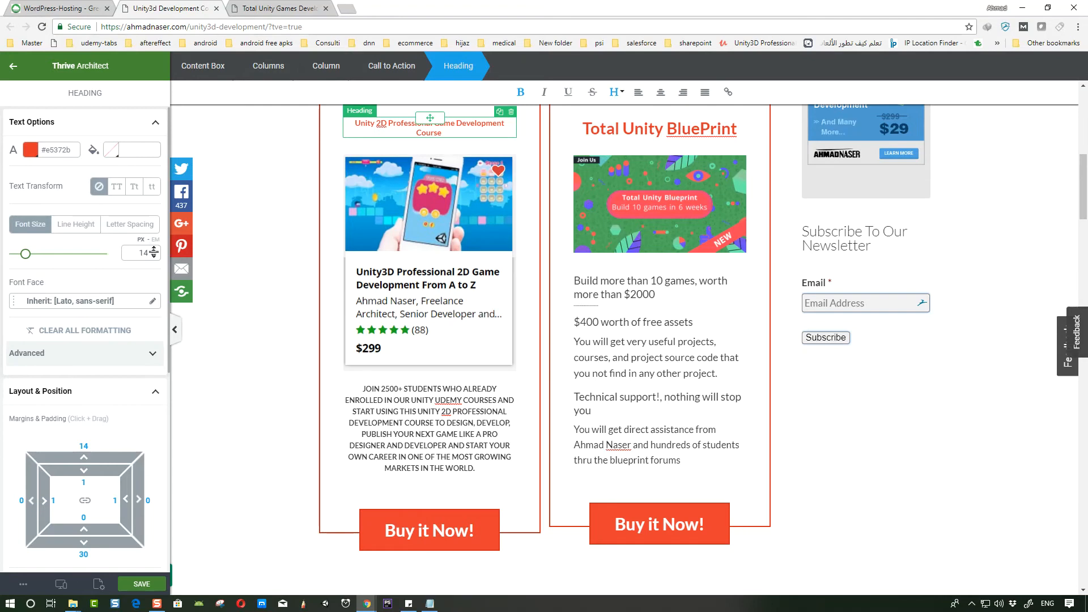
# - Reduce the left-hand course heading's font size to 13 px and save the page
pyautogui.click(153, 256)
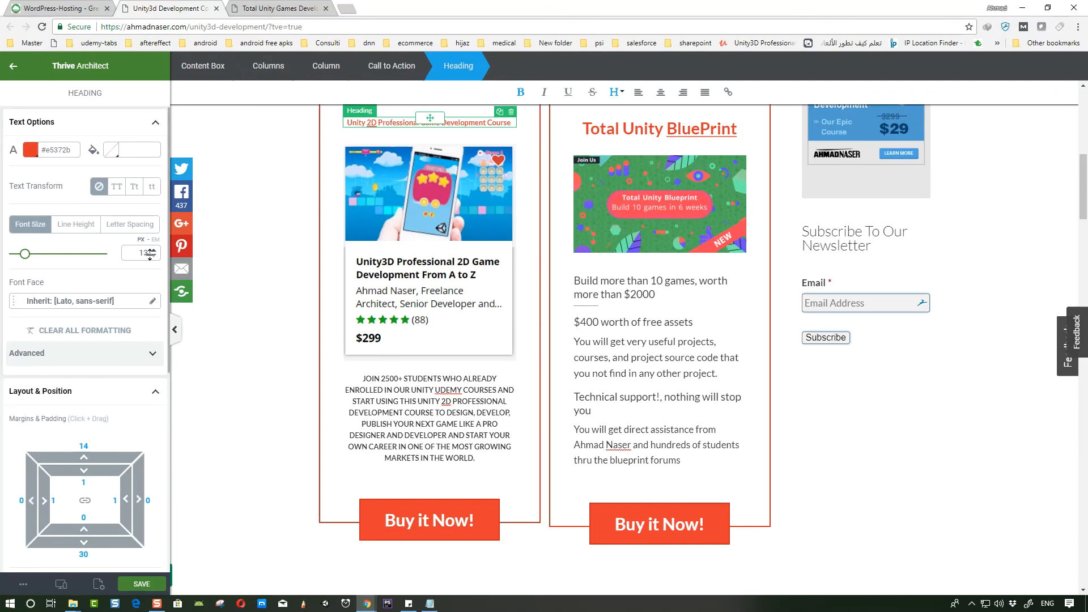
pyautogui.scroll(5, 579, 435)
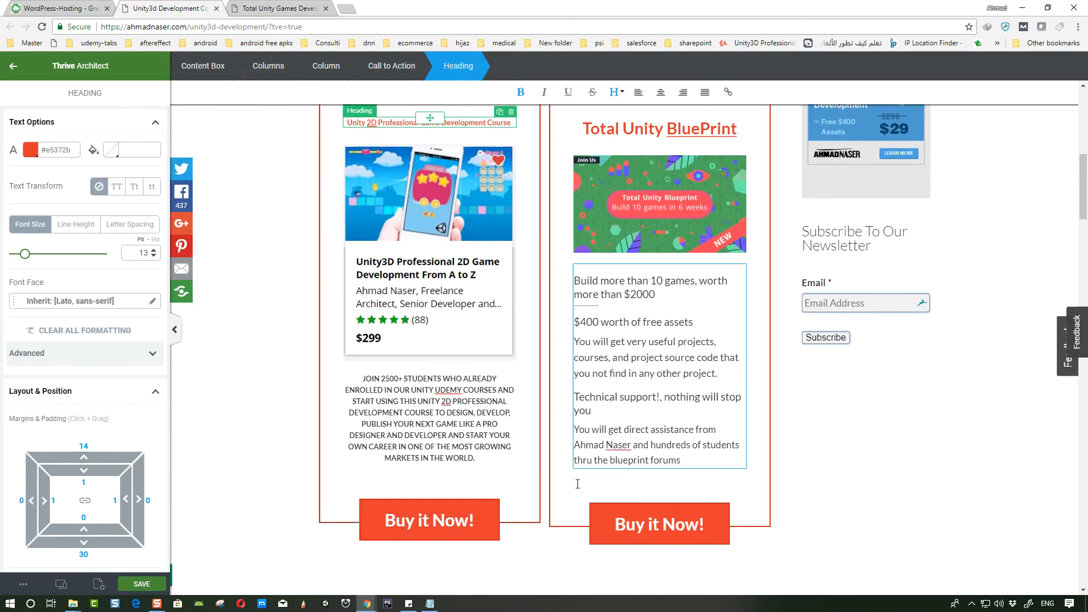
pyautogui.scroll(5, 579, 435)
pyautogui.click(147, 586)
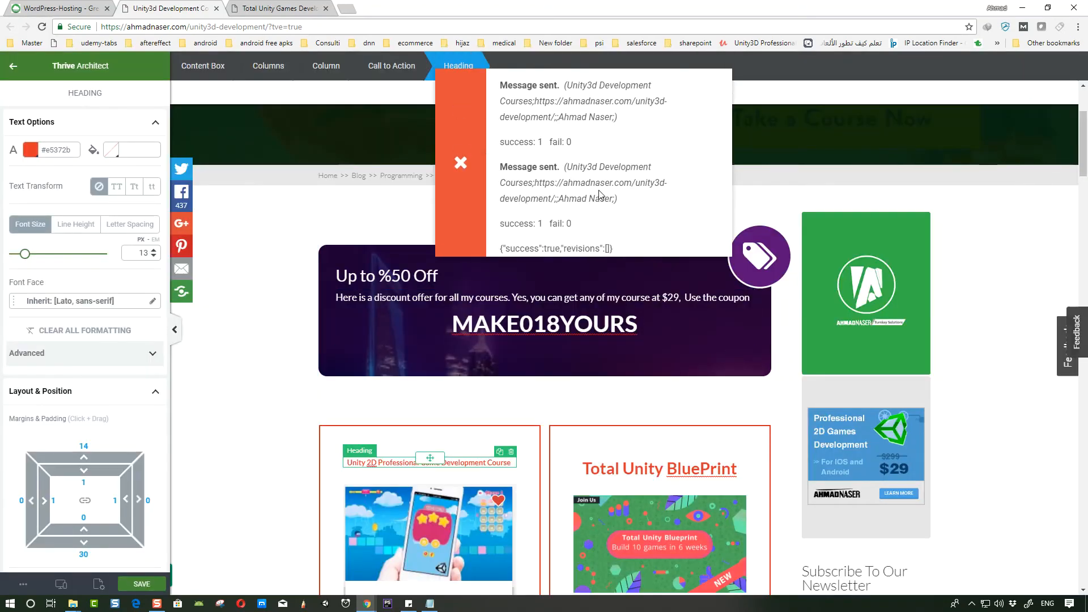
# - Open a preview of the post in a new tab, review the call-to-action blocks, and return to the editor
pyautogui.scroll(-8, 600, 210)
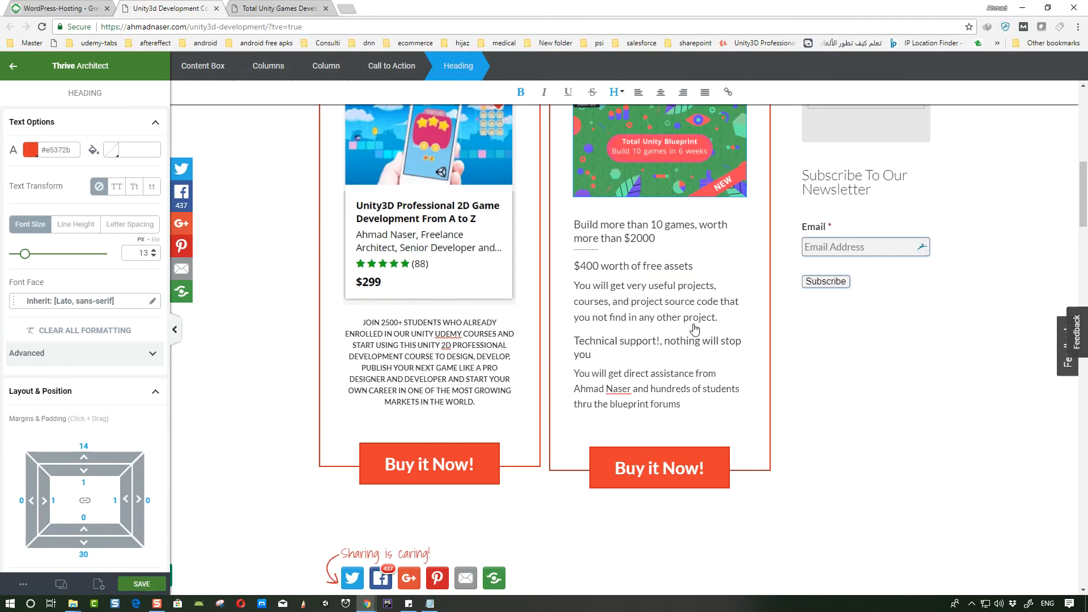
pyautogui.click(26, 590)
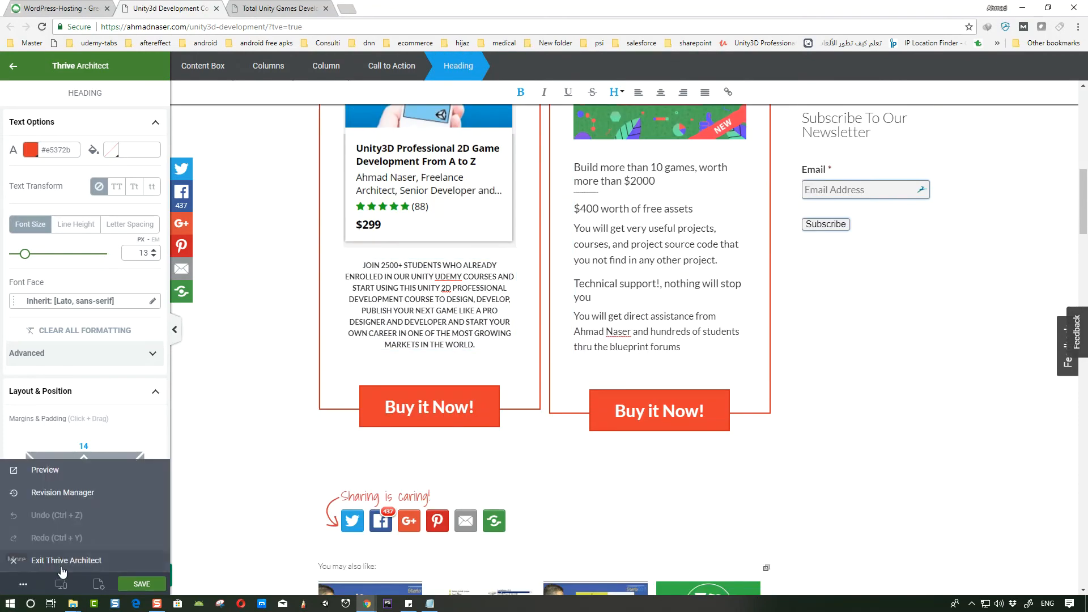
pyautogui.rightClick(44, 472)
pyautogui.click(76, 485)
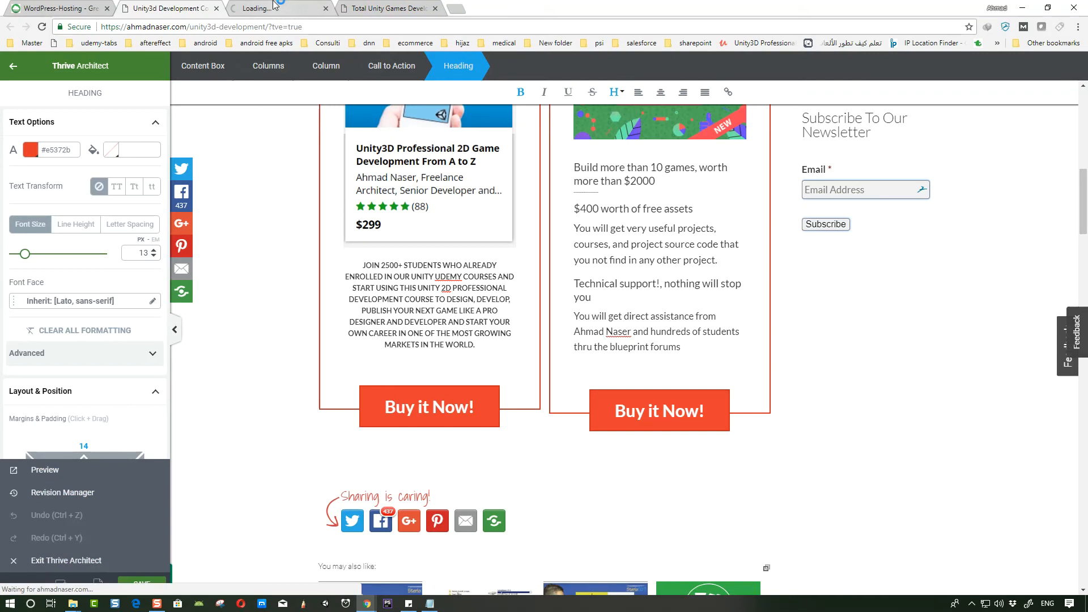
pyautogui.click(275, 8)
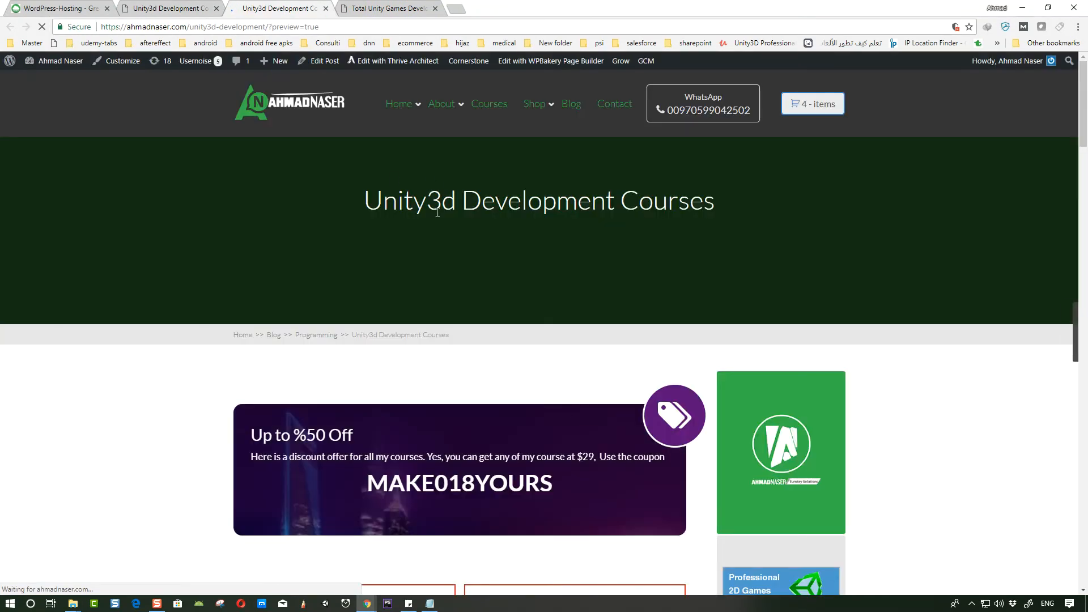
pyautogui.scroll(-3, 491, 262)
pyautogui.scroll(-7, 492, 262)
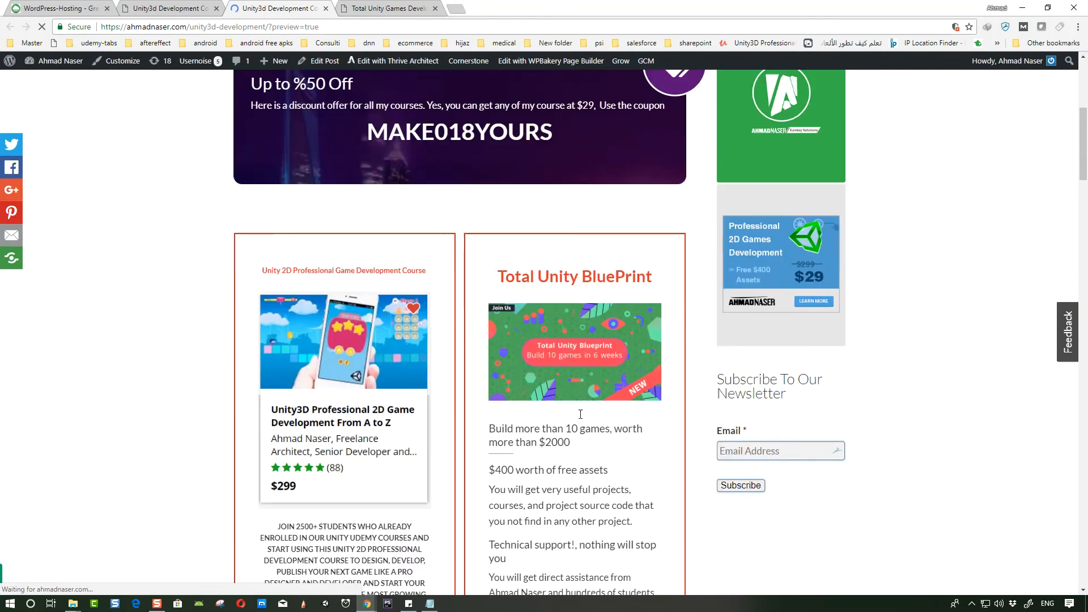
pyautogui.scroll(4, 376, 201)
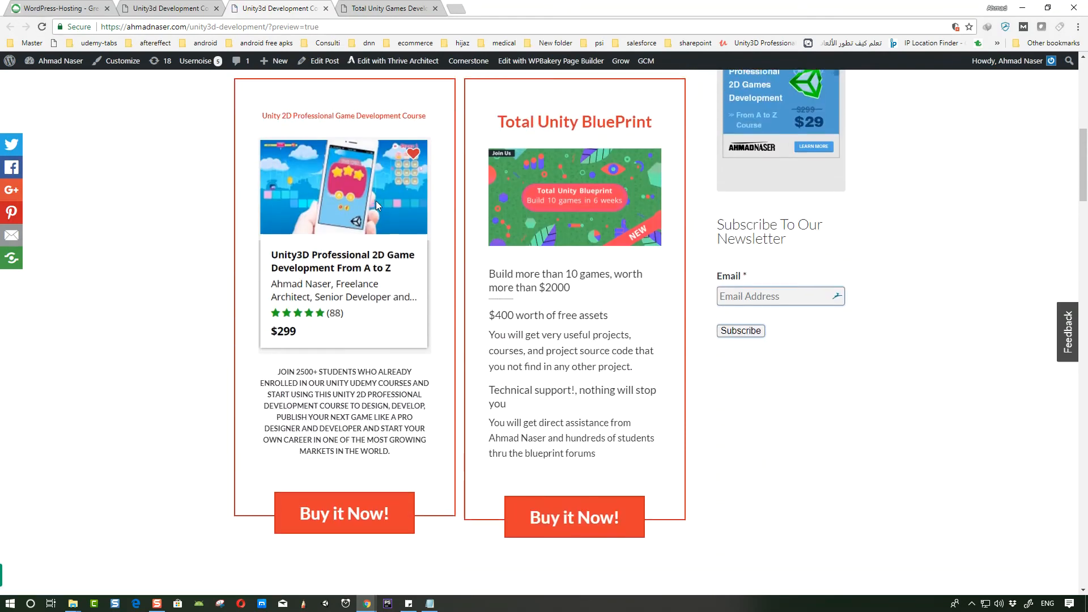
pyautogui.click(169, 7)
pyautogui.scroll(6, 505, 391)
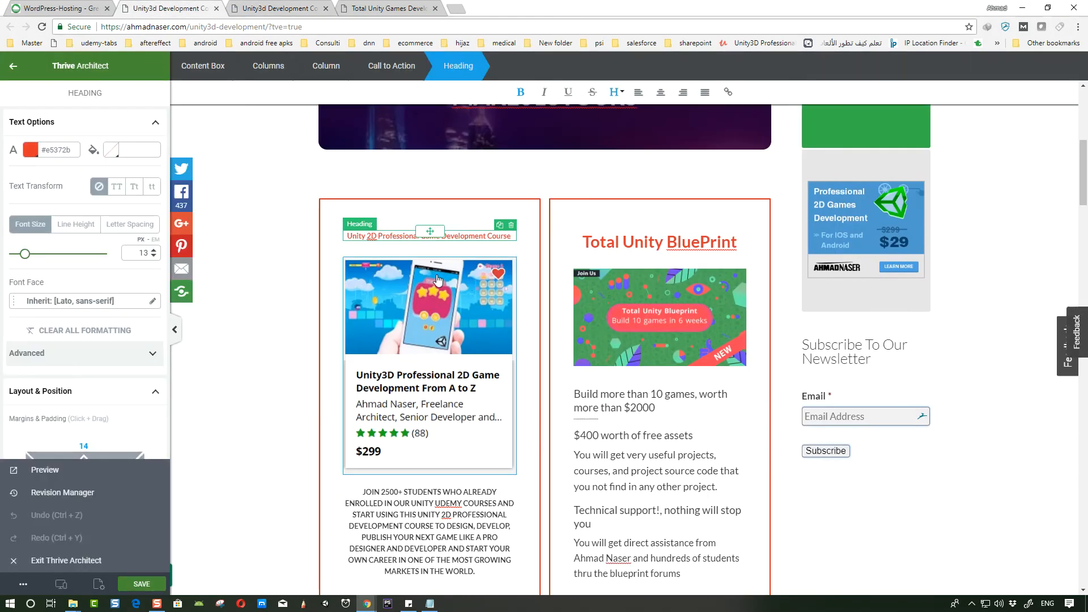
pyautogui.scroll(-5, 505, 391)
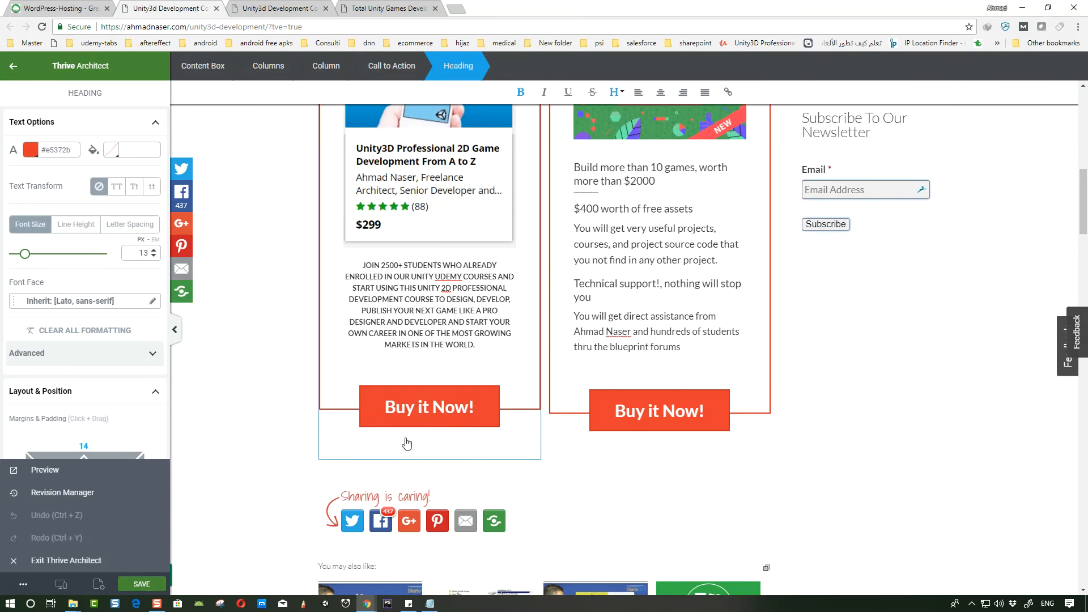
# - Set the left-hand course image's link to the Udemy Unity 2D course URL with couponCode=MAKE018YOURS and save
pyautogui.click(369, 399)
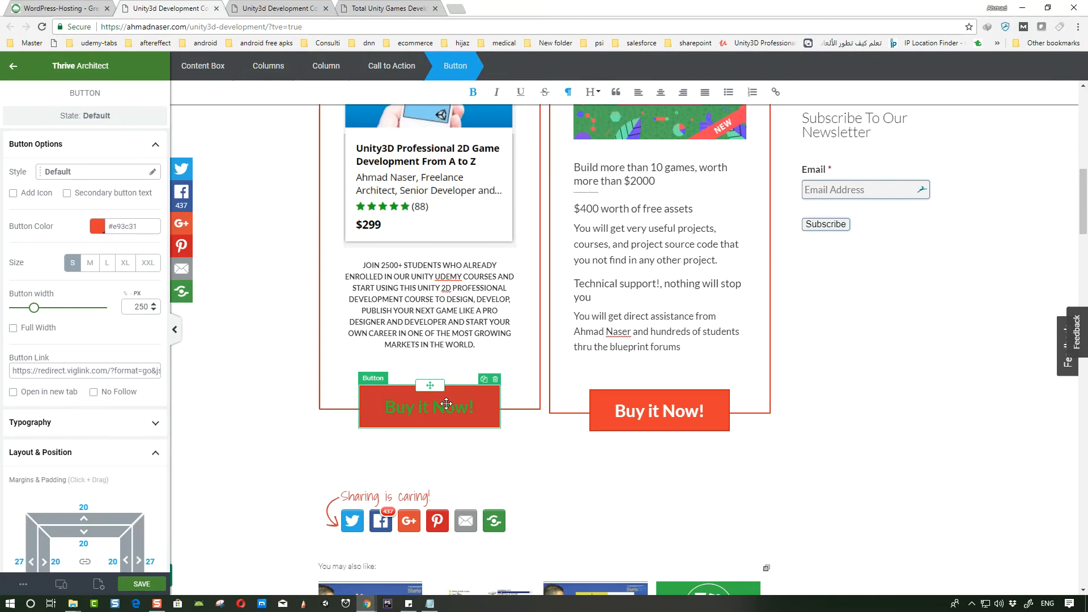
pyautogui.click(422, 193)
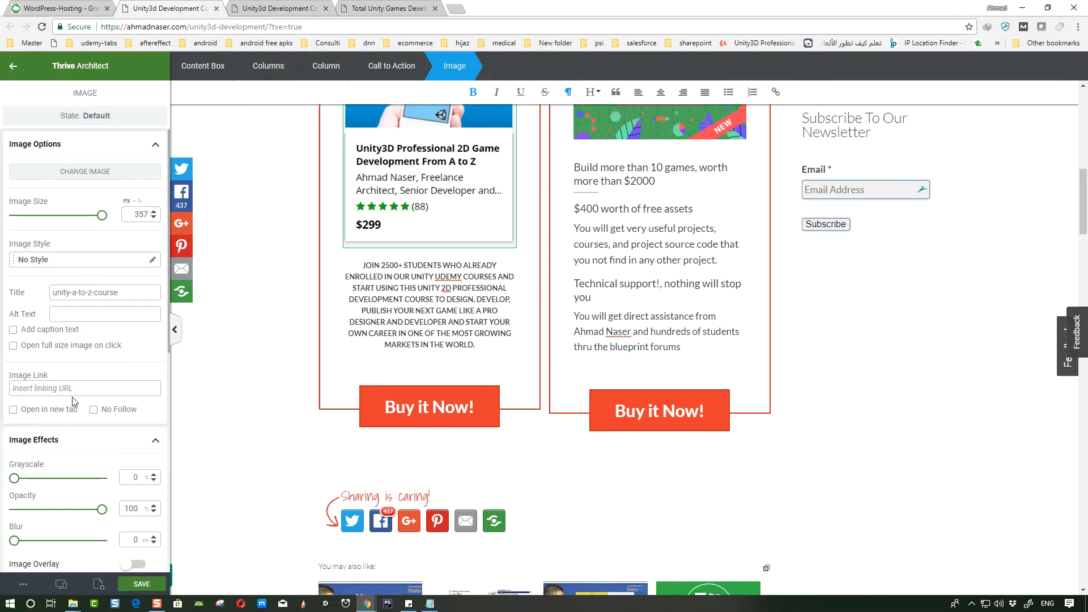
pyautogui.hotkey('ctrl', 'v')
pyautogui.moveTo(78, 391); pyautogui.dragTo(187, 385)
pyautogui.hotkey('alt', 'Tab')
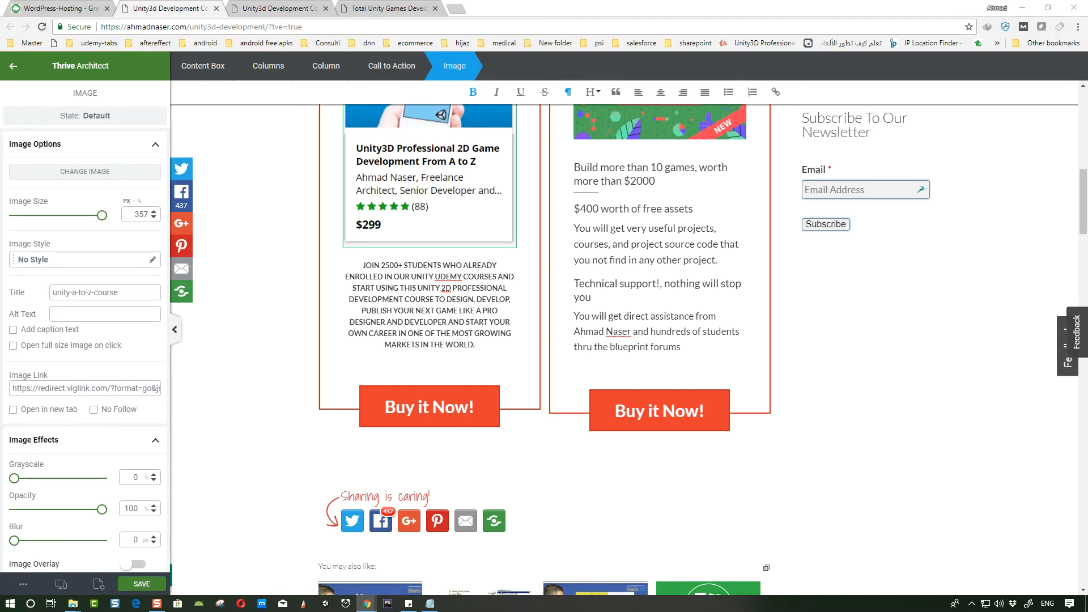
pyautogui.tripleClick(64, 390)
pyautogui.hotkey('ctrl', 'v')
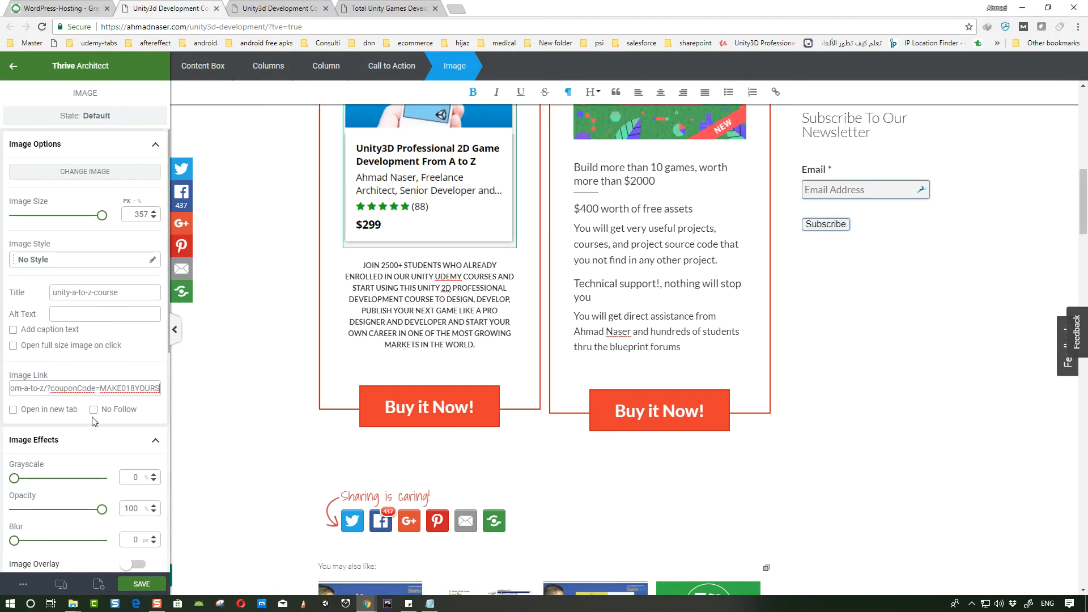
pyautogui.click(146, 584)
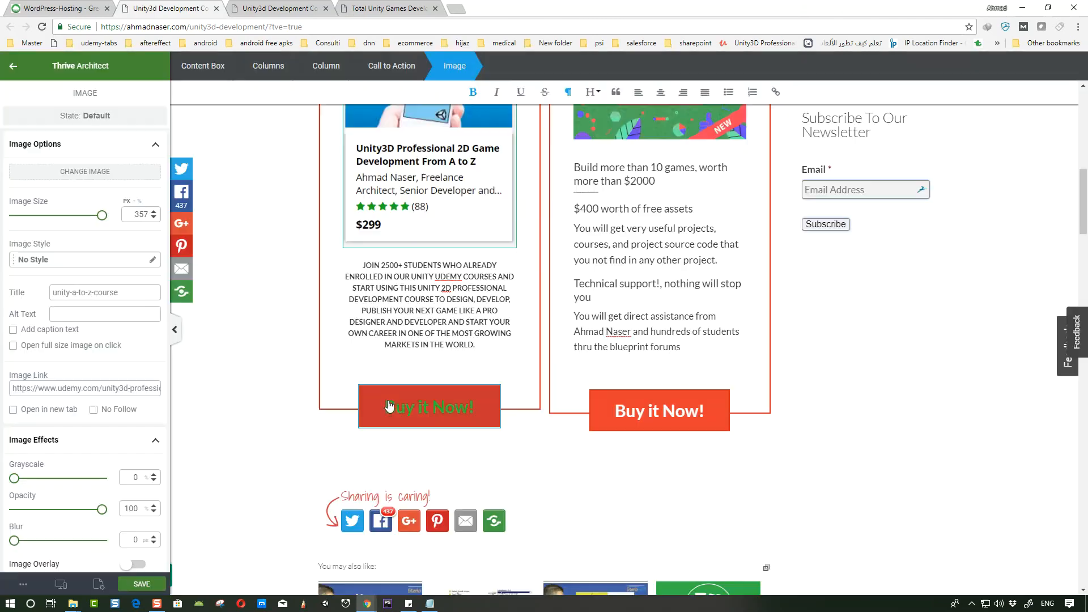
# - Set the left-hand Buy it Now button's link to the same Udemy course coupon URL and save
pyautogui.click(378, 405)
pyautogui.click(366, 403)
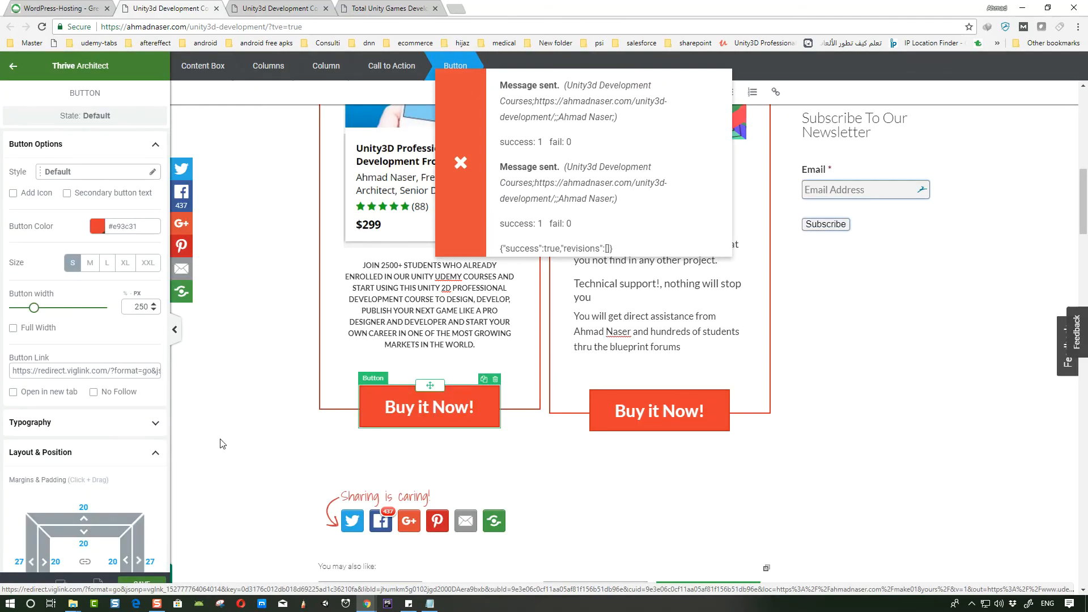
pyautogui.tripleClick(98, 373)
pyautogui.hotkey('ctrl', 'v')
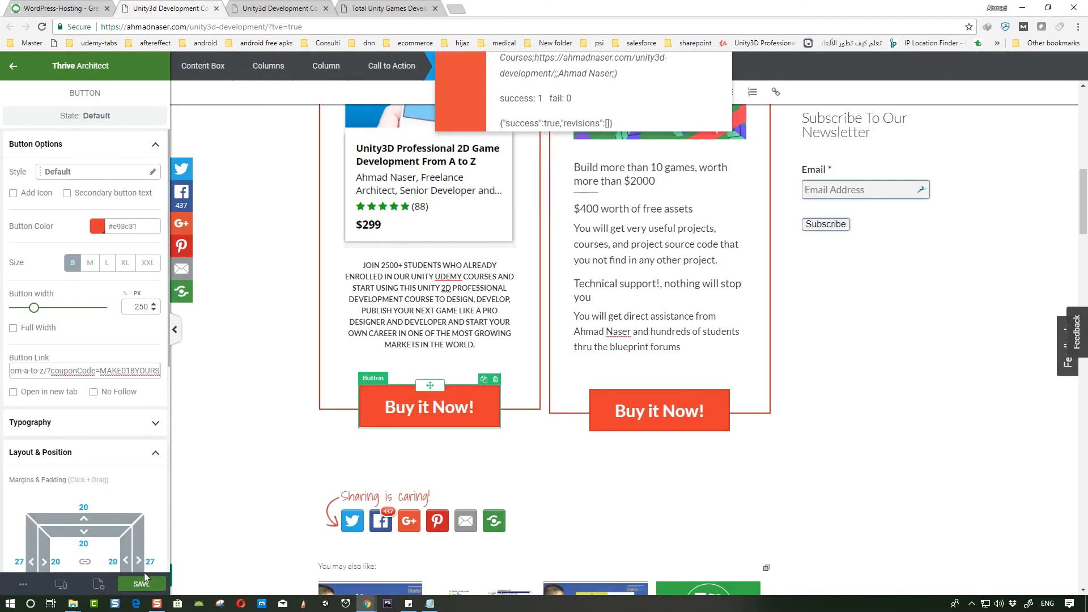
pyautogui.click(146, 587)
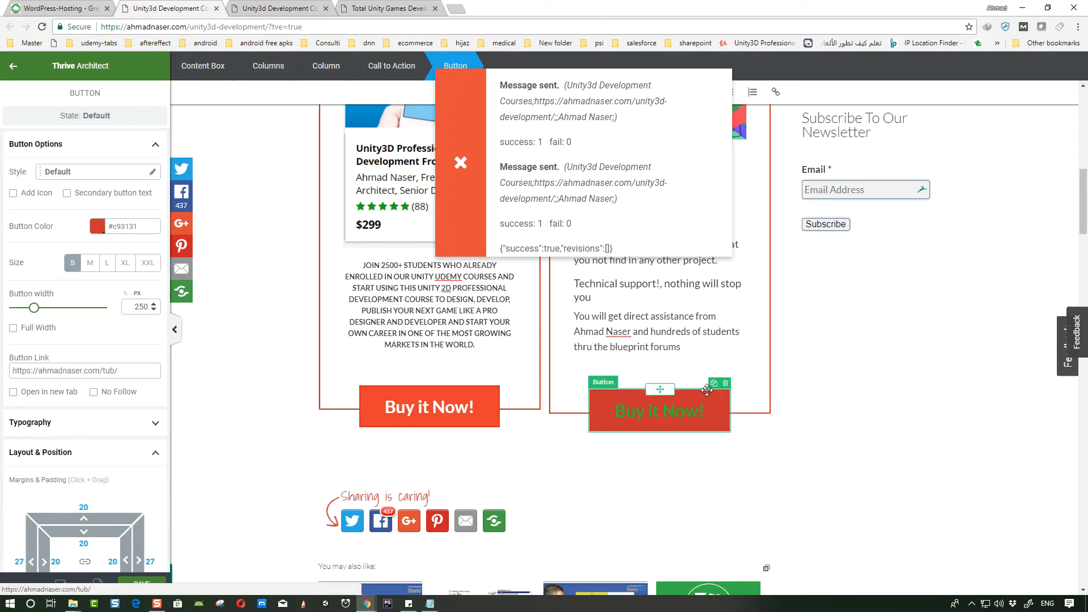
pyautogui.click(680, 410)
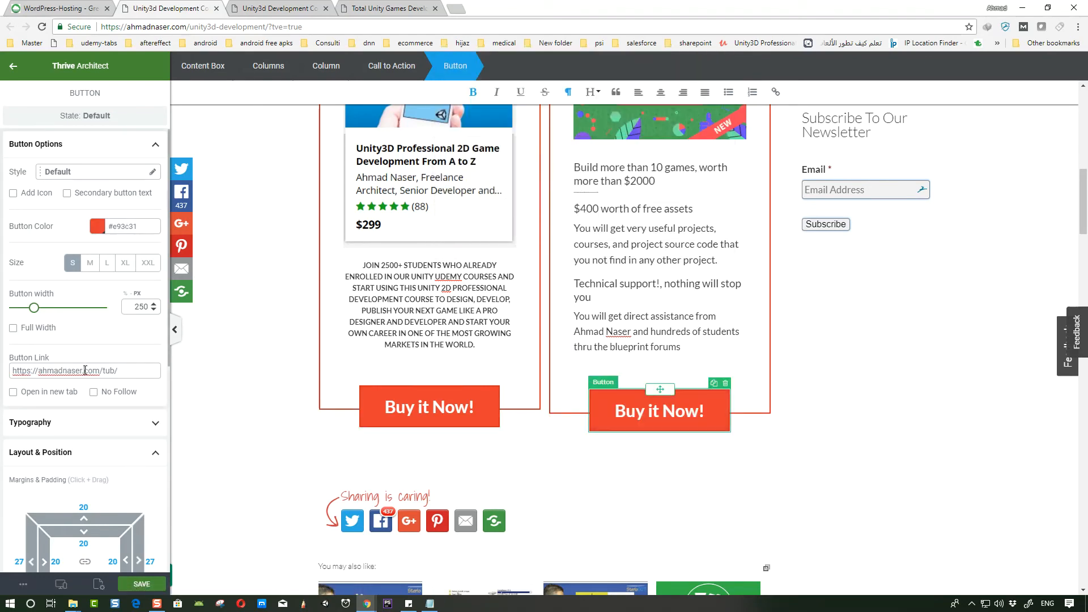
pyautogui.scroll(3, 585, 234)
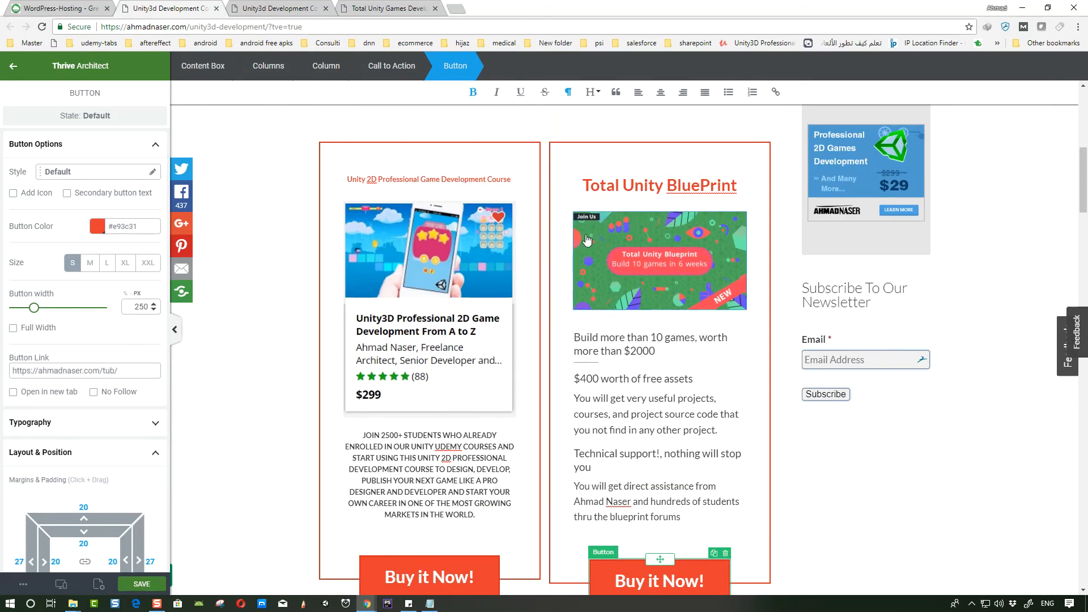
pyautogui.click(585, 234)
pyautogui.click(107, 388)
pyautogui.write('https://ahmadnaser.com/tub/')
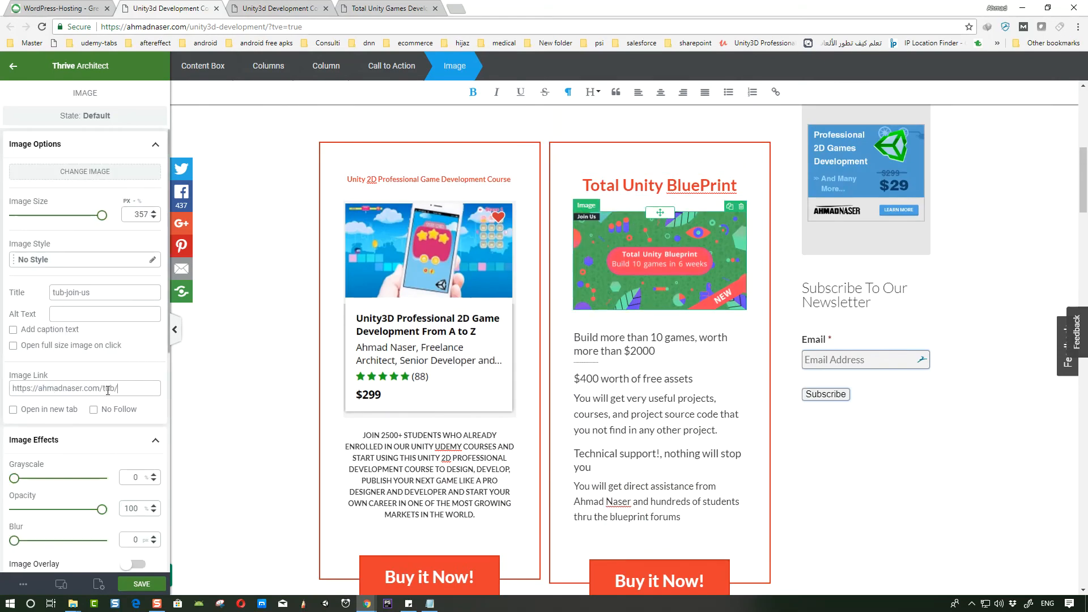
pyautogui.click(141, 585)
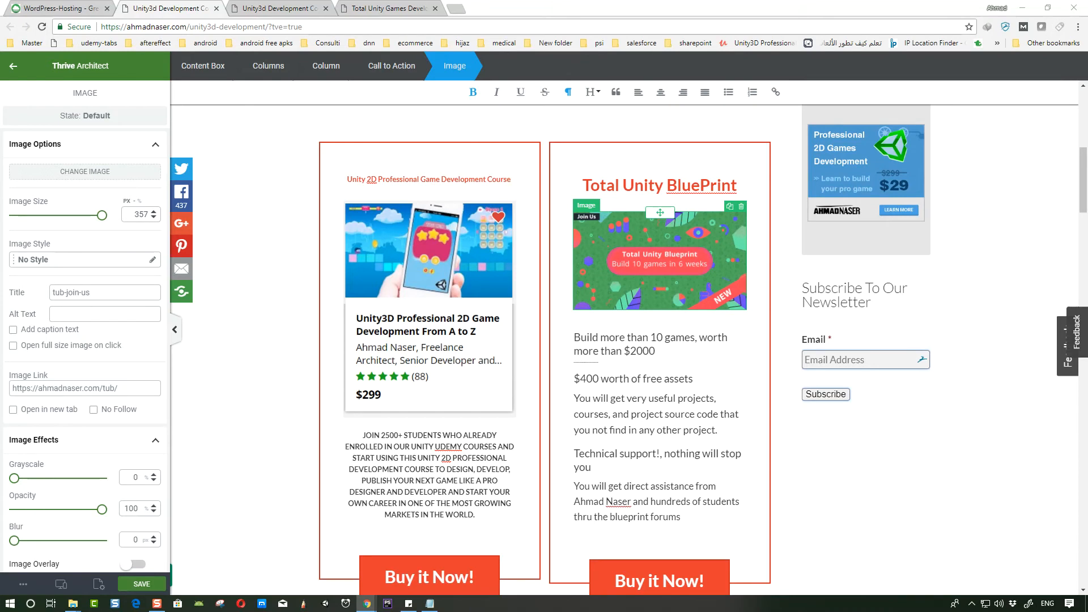
# - Add a Paragraph / Text element below the call-to-action columns and paste the list of coupon course links into it
pyautogui.scroll(-7, 544, 340)
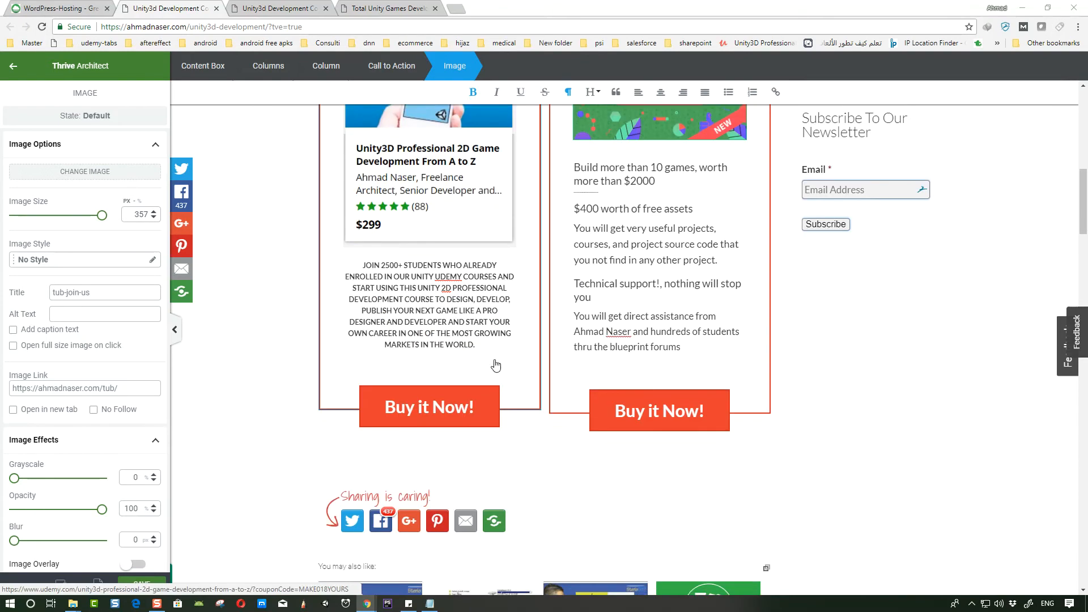
pyautogui.click(13, 66)
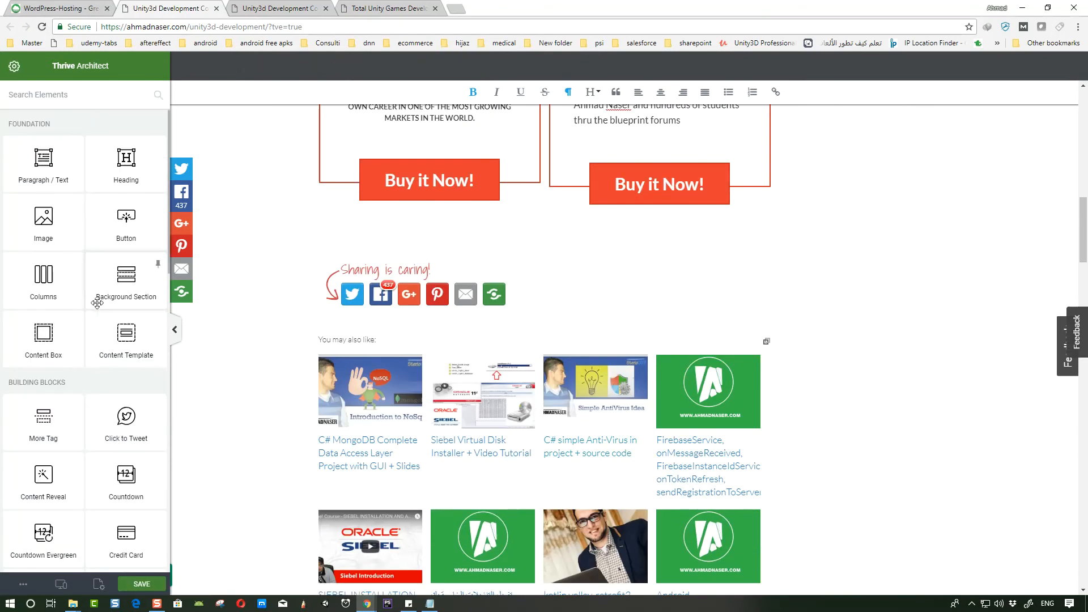
pyautogui.scroll(-3, 74, 295)
pyautogui.scroll(-9, 75, 296)
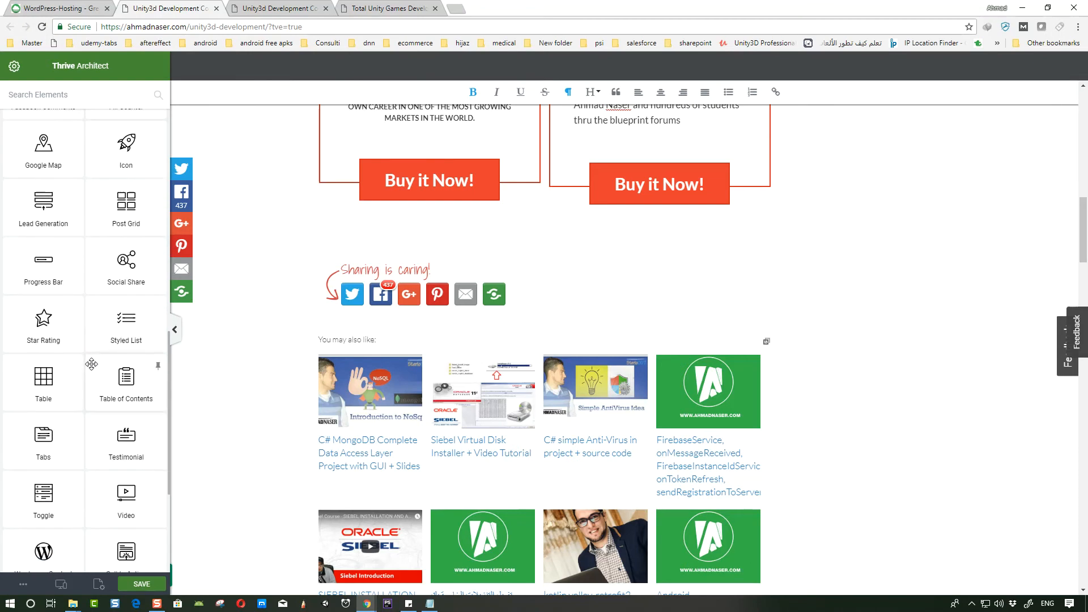
pyautogui.scroll(-3, 133, 382)
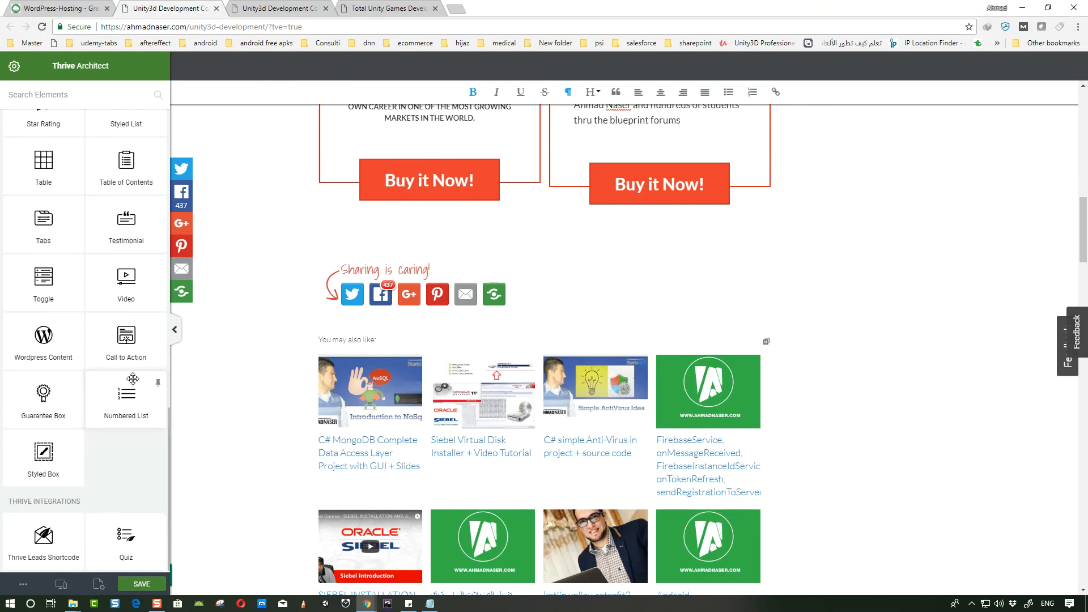
pyautogui.scroll(4, 59, 300)
pyautogui.scroll(12, 59, 301)
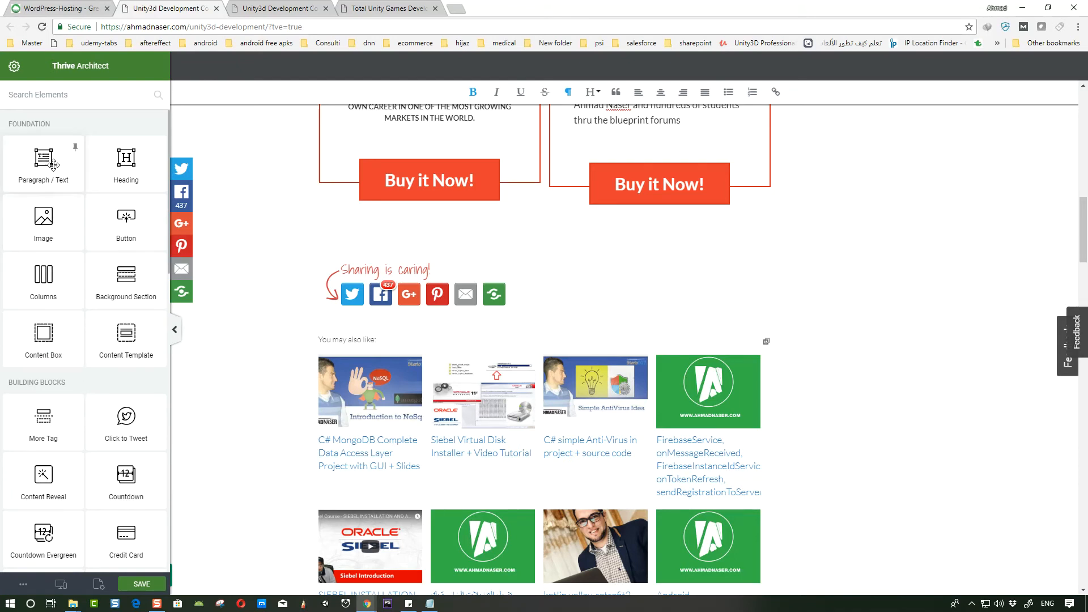
pyautogui.moveTo(49, 167); pyautogui.dragTo(556, 215)
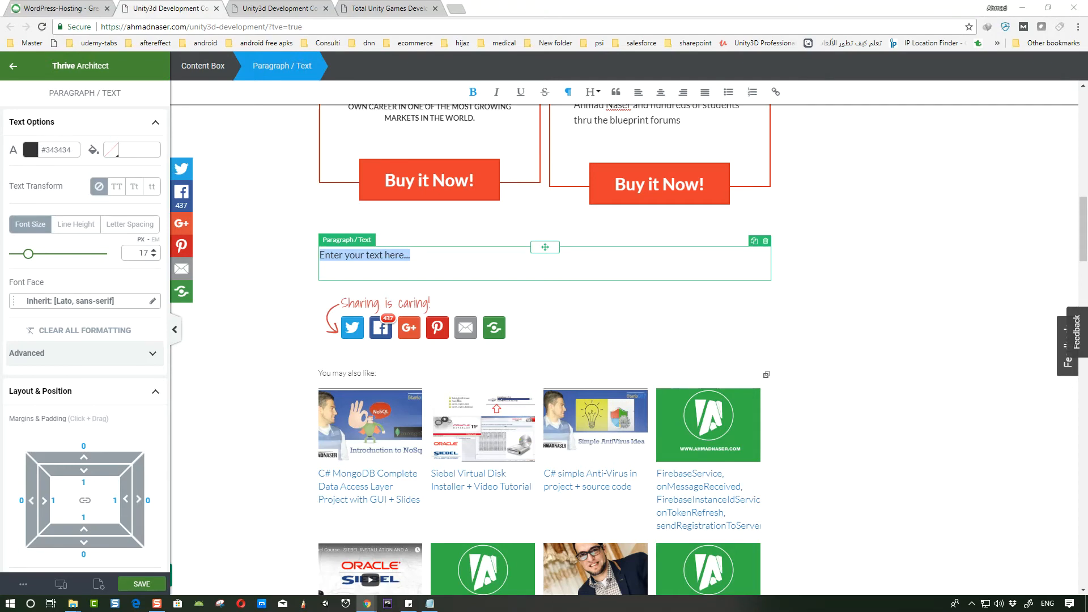
pyautogui.hotkey('ctrl', 'v')
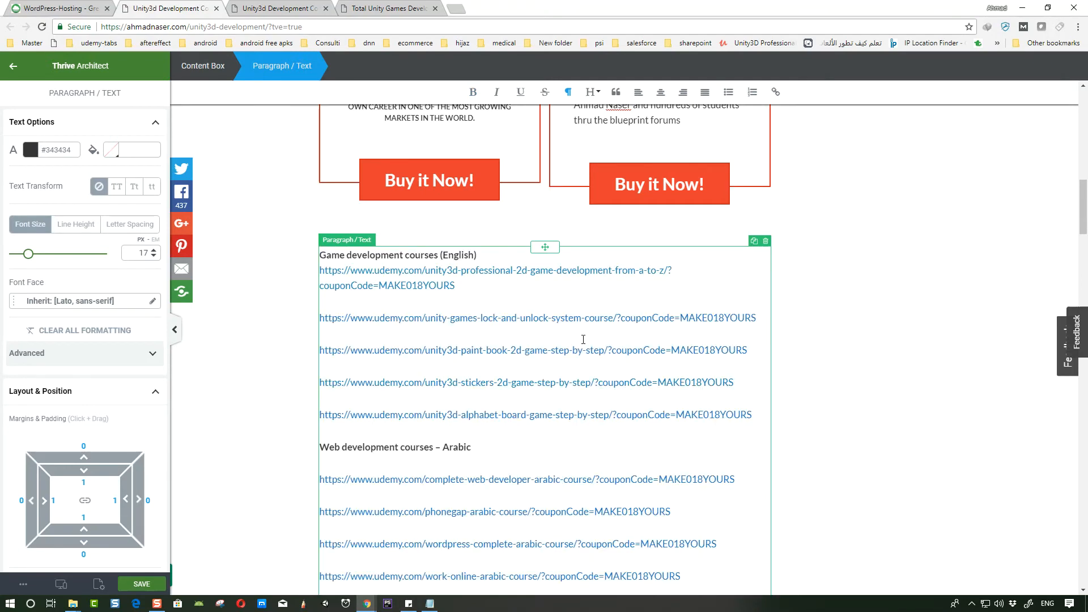
# - Scroll through the pasted course links paragraph to review it
pyautogui.scroll(-1, 548, 384)
pyautogui.scroll(-10, 548, 384)
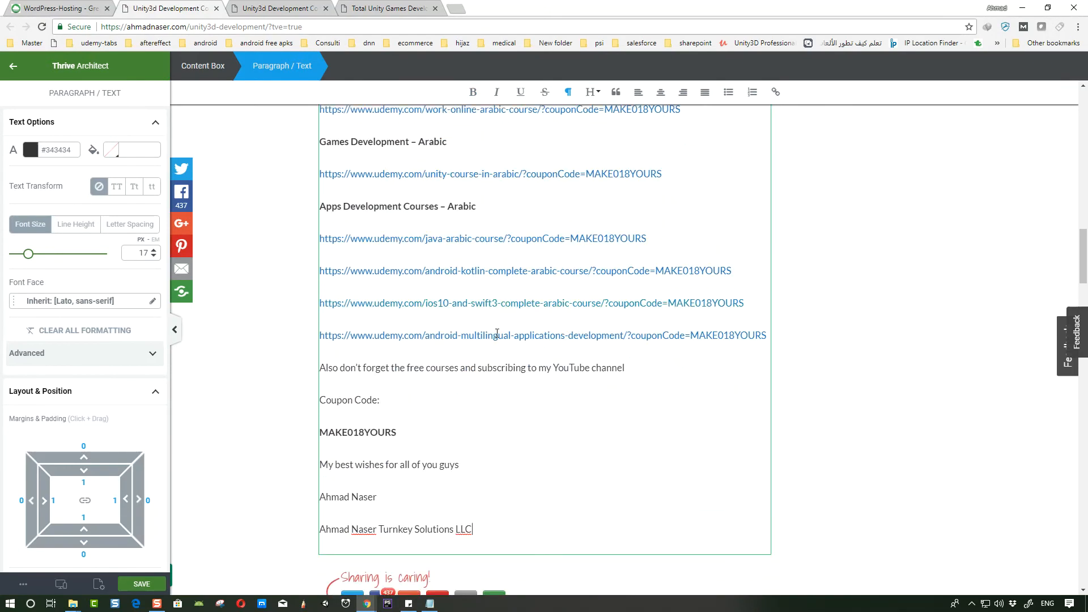
pyautogui.click(517, 386)
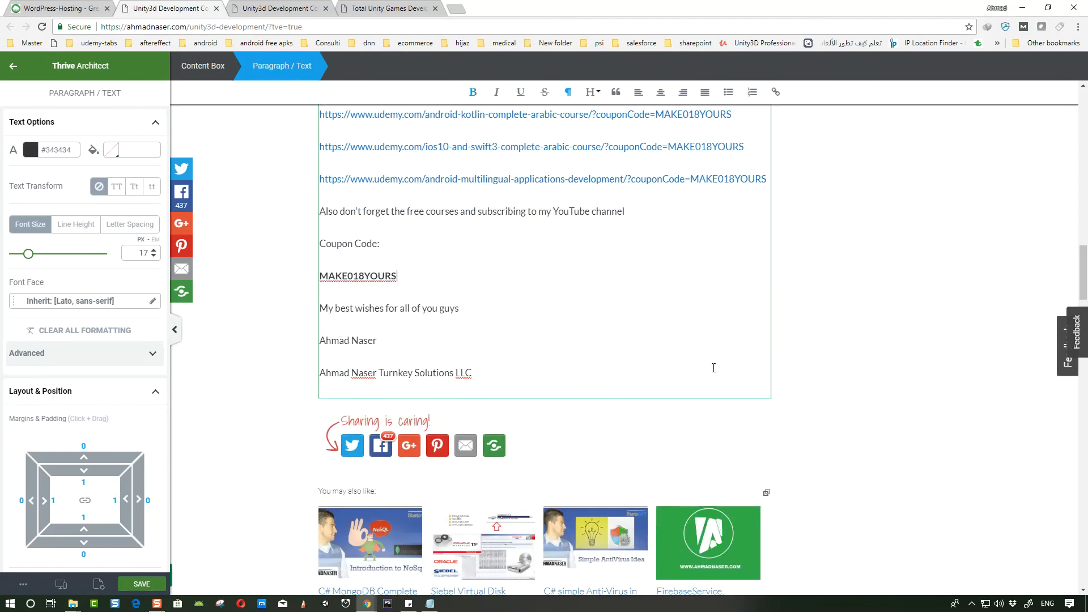
pyautogui.click(901, 369)
pyautogui.scroll(11, 755, 374)
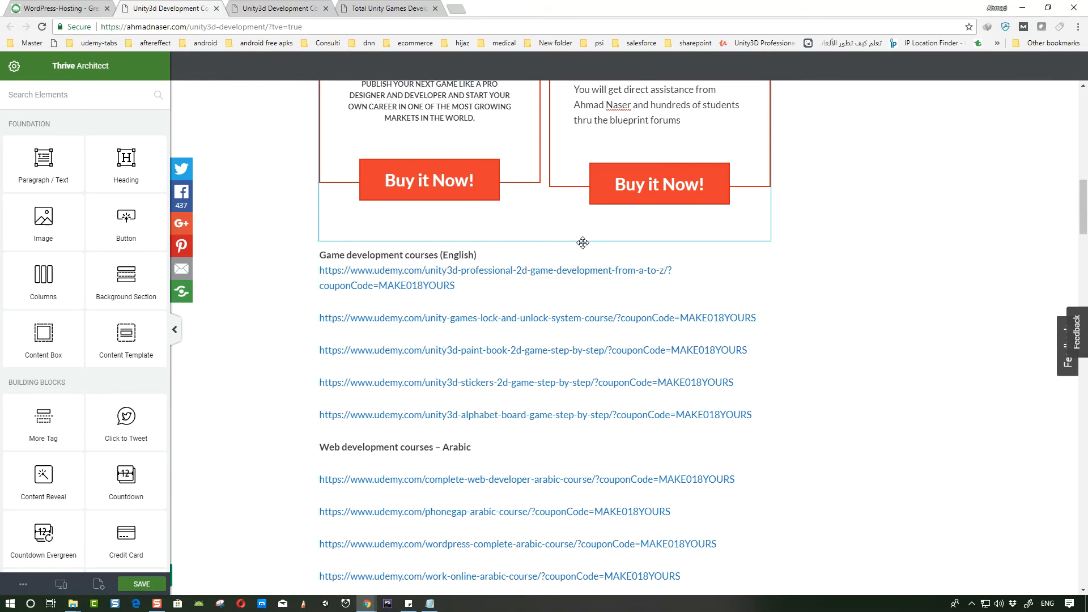
pyautogui.scroll(-3, 554, 250)
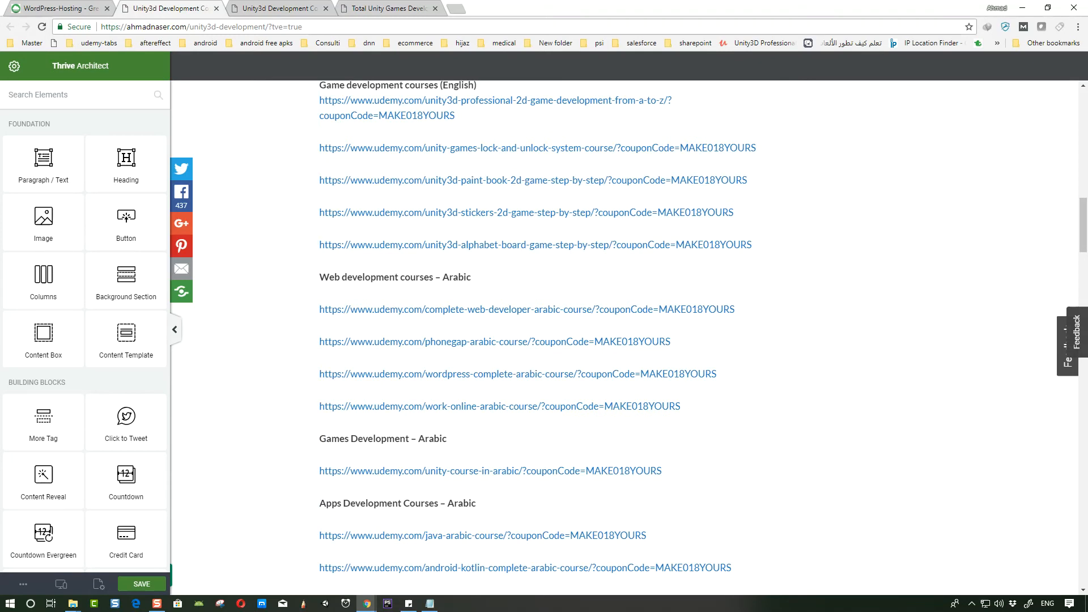
pyautogui.scroll(10, 549, 306)
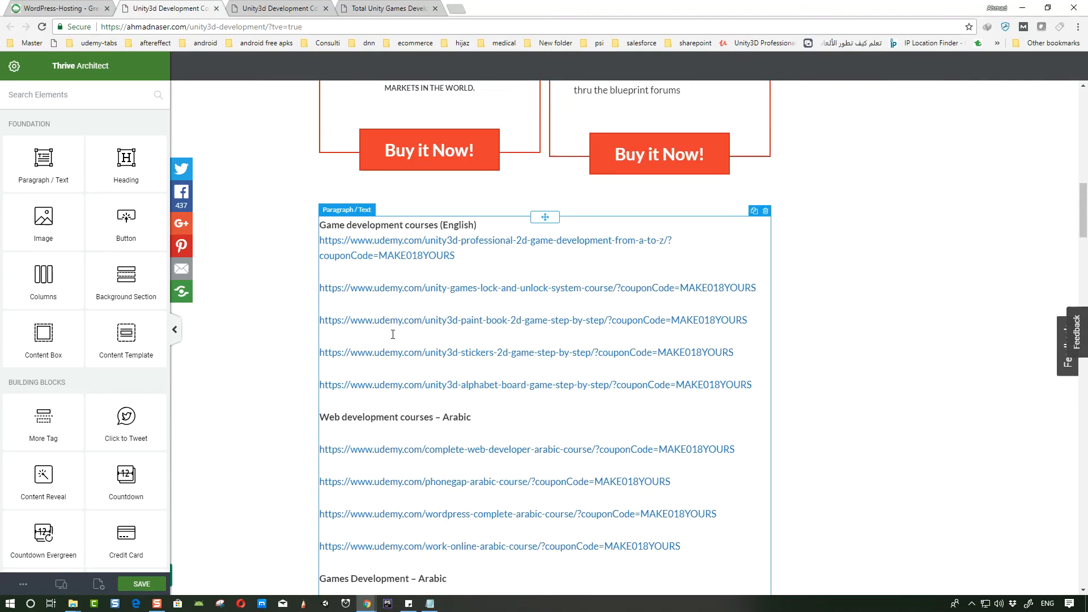
# - Review the call-to-action columns and the coupon links paragraph on the page
pyautogui.scroll(4, 549, 306)
pyautogui.scroll(-20, 532, 323)
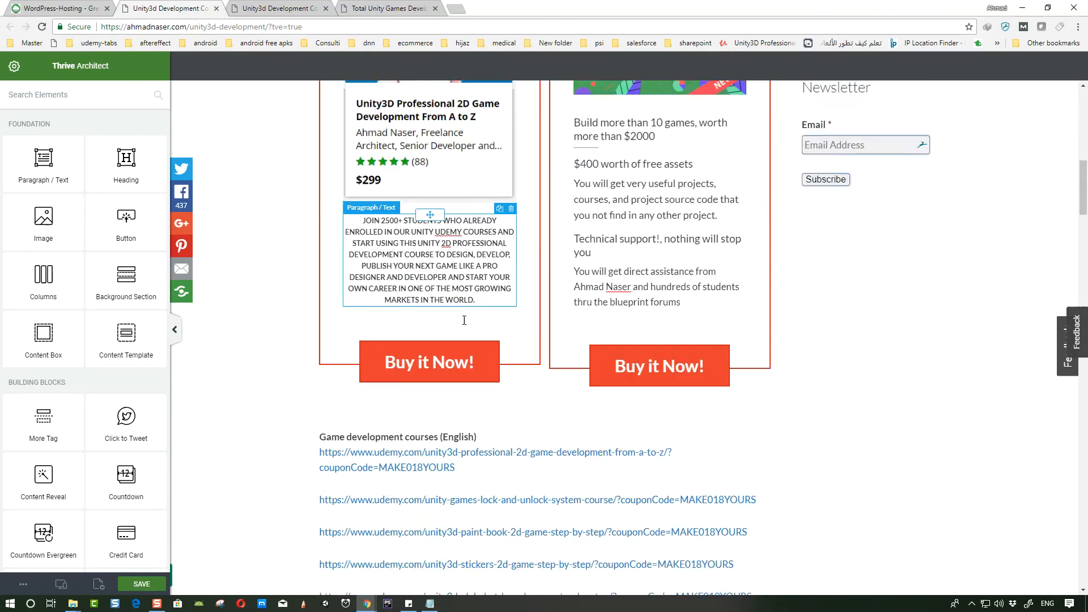
pyautogui.scroll(-5, 513, 341)
pyautogui.scroll(4, 526, 329)
pyautogui.scroll(12, 526, 329)
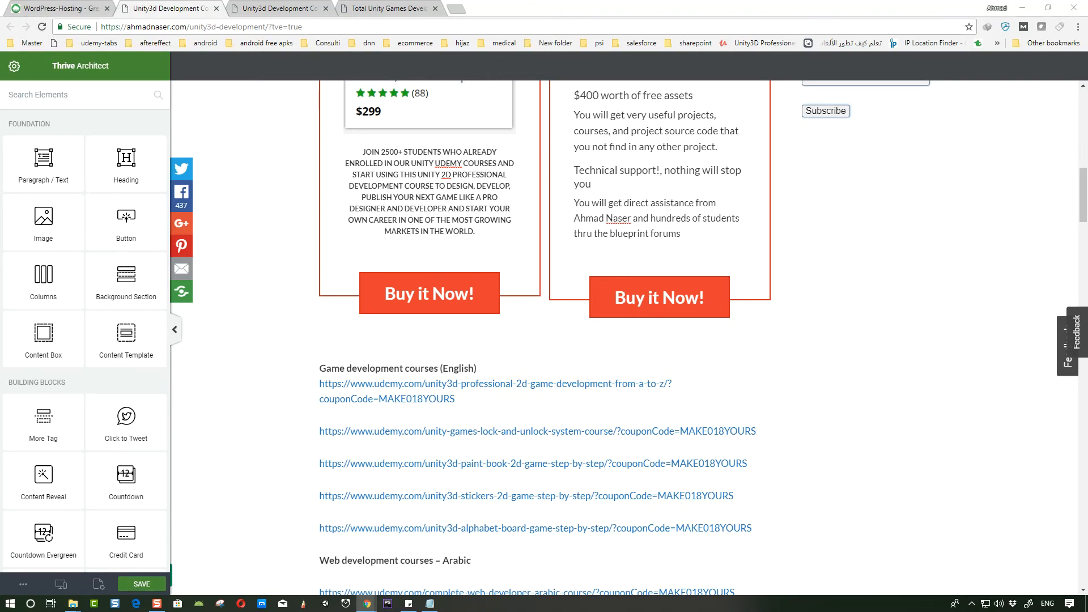
pyautogui.scroll(-1, 916, 510)
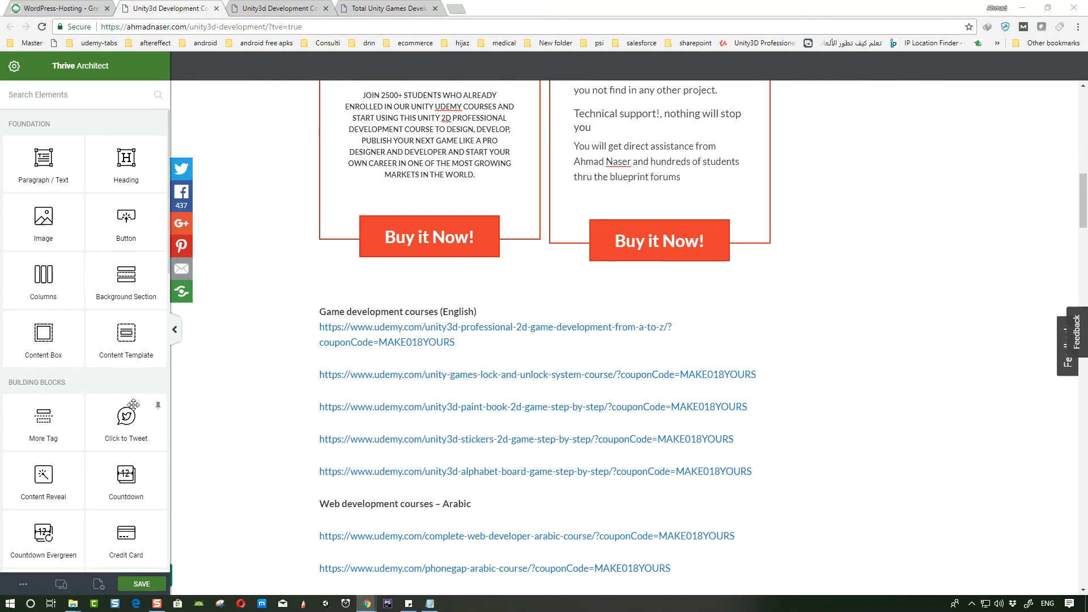
pyautogui.scroll(-6, 120, 378)
pyautogui.scroll(-3, 120, 378)
pyautogui.scroll(8, 446, 272)
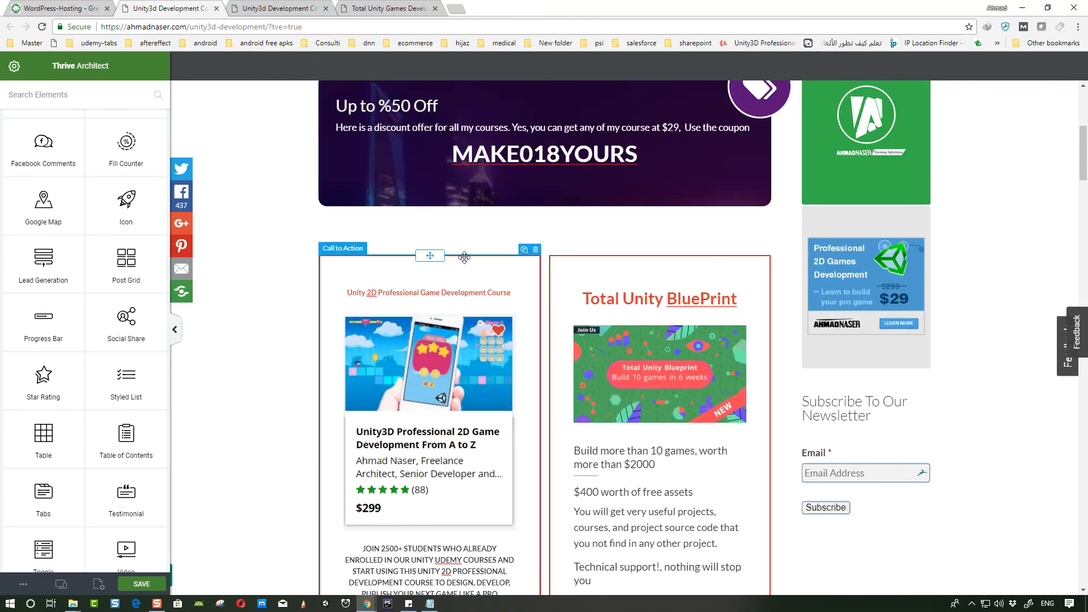
# - Duplicate the left Unity 2D course call-to-action block and move the copy below the coupon links list
pyautogui.click(525, 250)
pyautogui.scroll(-7, 464, 494)
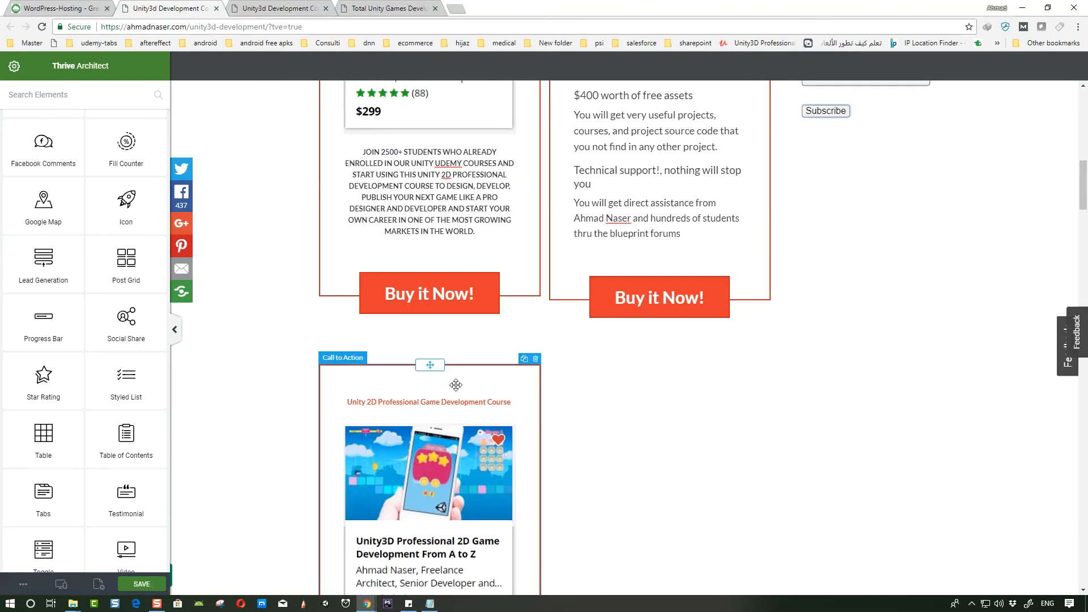
pyautogui.moveTo(431, 366); pyautogui.dragTo(536, 328)
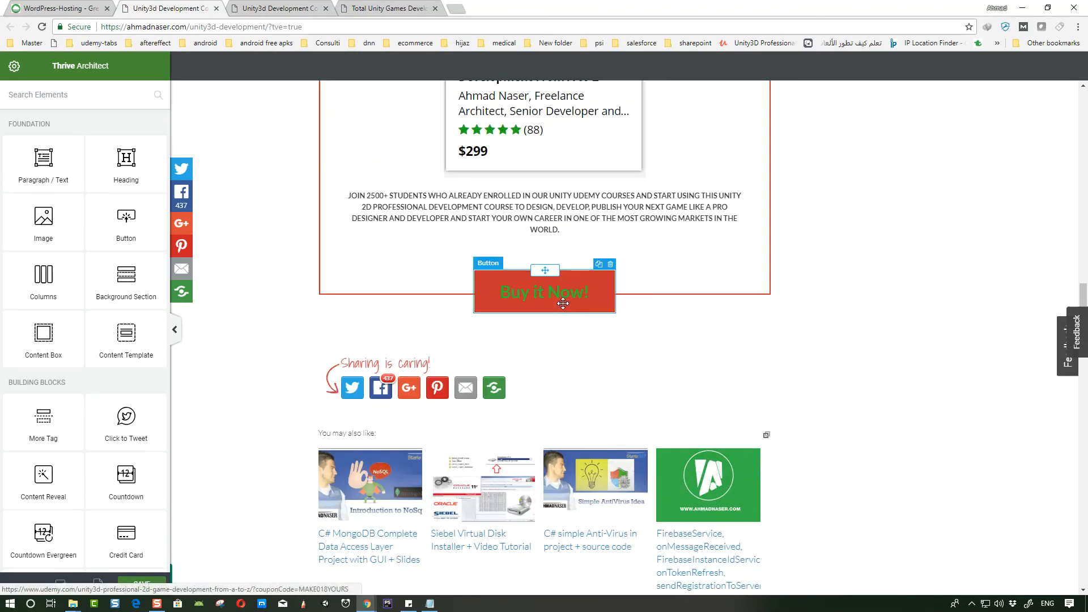
# - Delete the description paragraph from the duplicated call-to-action block
pyautogui.scroll(5, 574, 306)
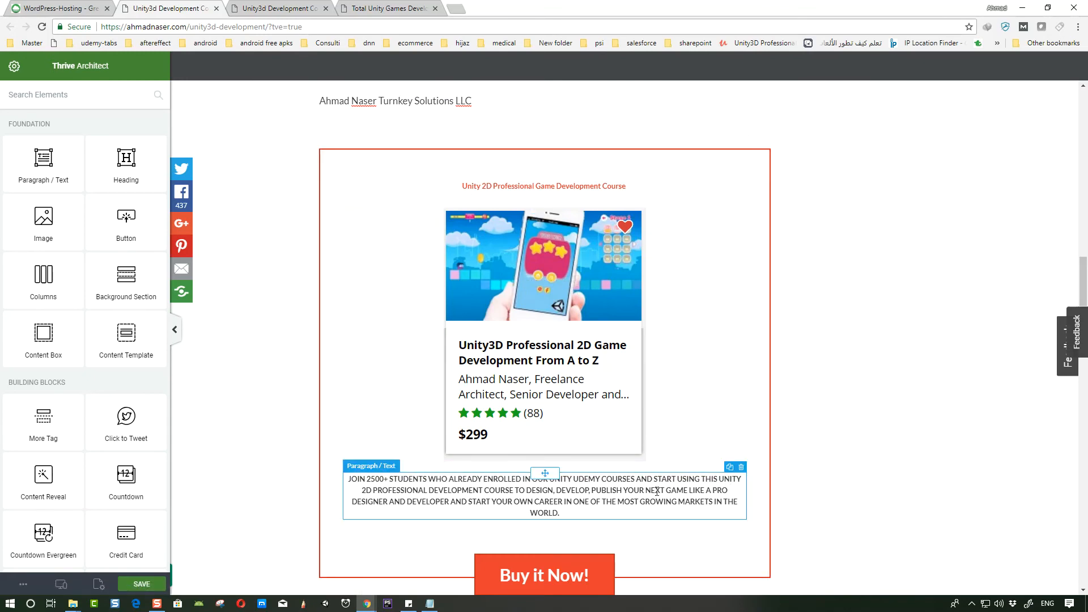
pyautogui.scroll(-1, 602, 482)
pyautogui.click(723, 432)
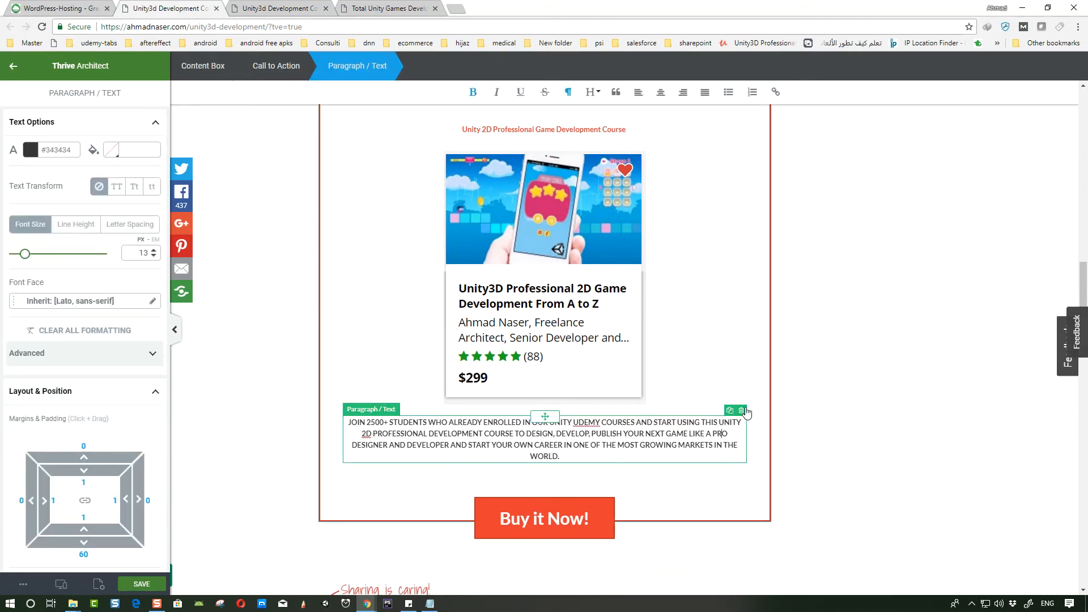
pyautogui.click(742, 412)
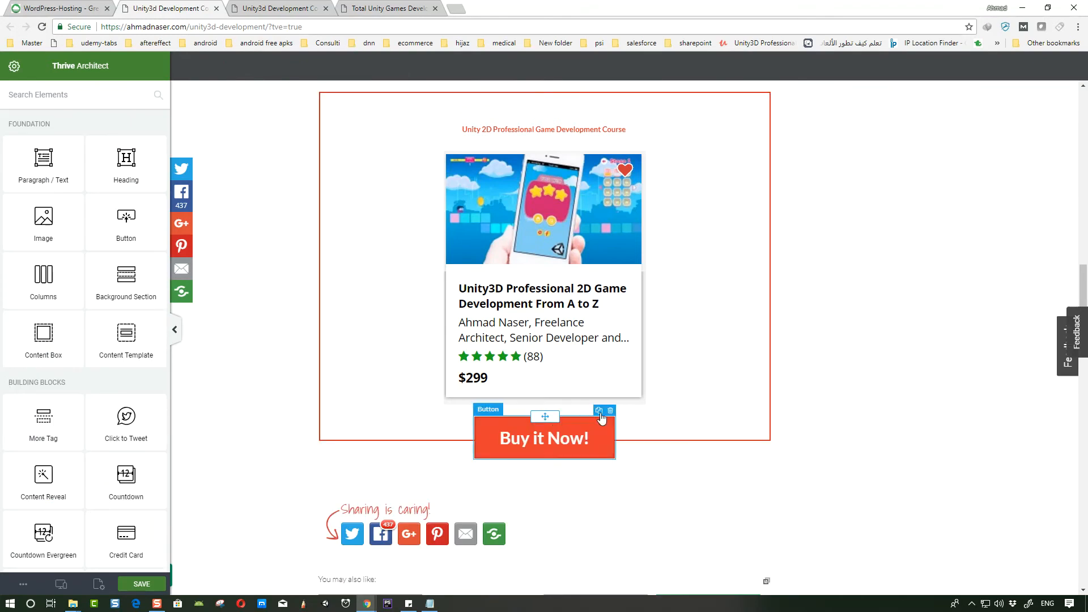
# - Duplicate the block's Buy it Now button and add a Paragraph / Text element, placing both below the call-to-action box
pyautogui.click(600, 412)
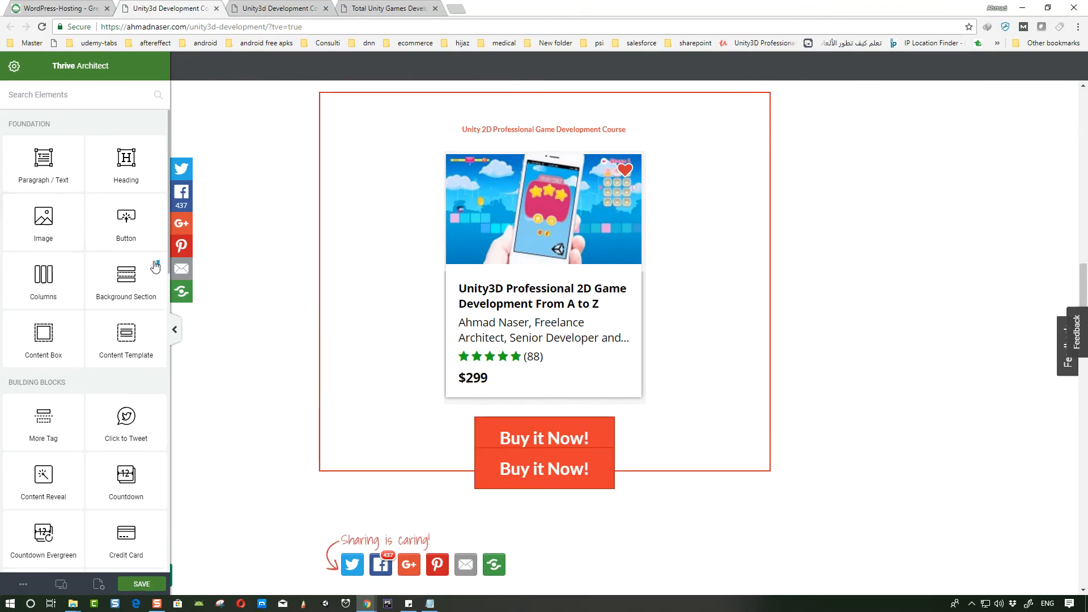
pyautogui.moveTo(68, 181)
pyautogui.mouseDown()
pyautogui.moveTo(535, 462)
pyautogui.moveTo(648, 506)
pyautogui.moveTo(664, 470)
pyautogui.moveTo(613, 499)
pyautogui.moveTo(546, 504)
pyautogui.mouseUp()
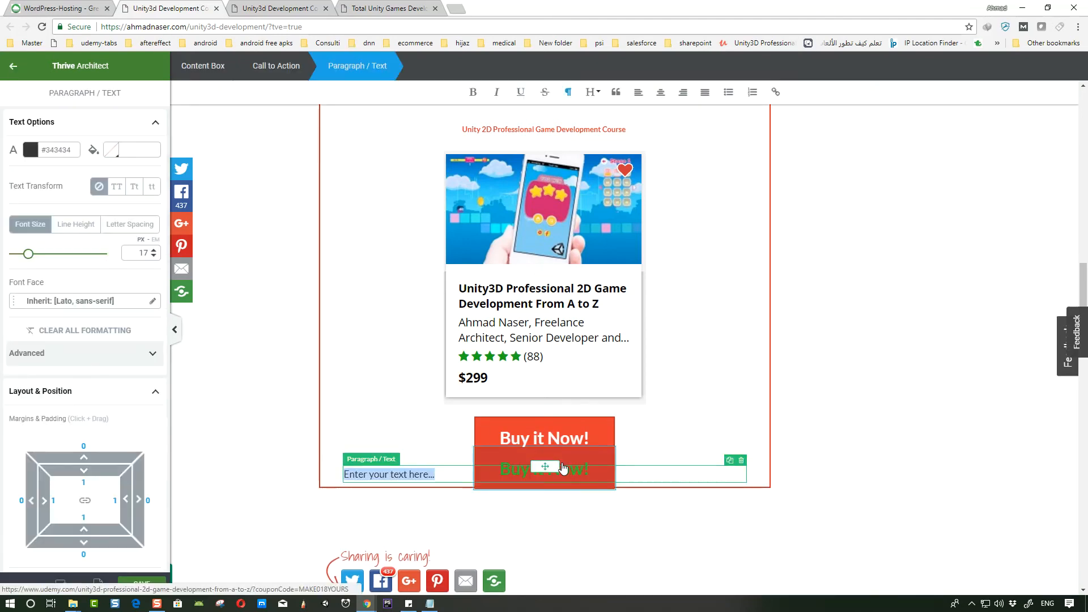
pyautogui.click(549, 447)
pyautogui.moveTo(549, 447)
pyautogui.mouseDown()
pyautogui.moveTo(552, 529)
pyautogui.moveTo(537, 524)
pyautogui.moveTo(527, 419)
pyautogui.moveTo(400, 418)
pyautogui.moveTo(416, 412)
pyautogui.mouseUp()
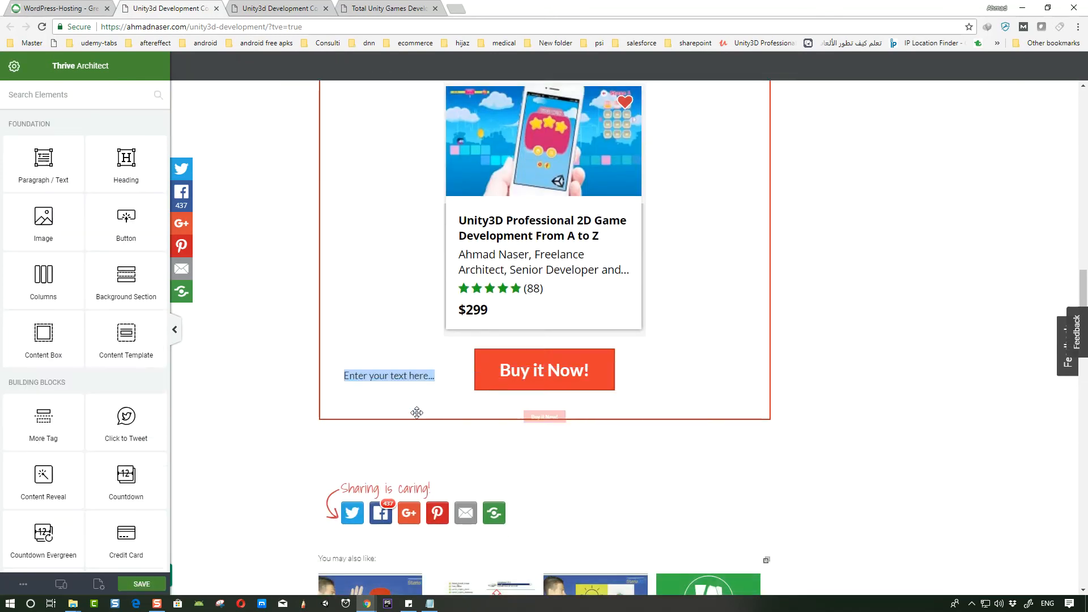
pyautogui.click(567, 367)
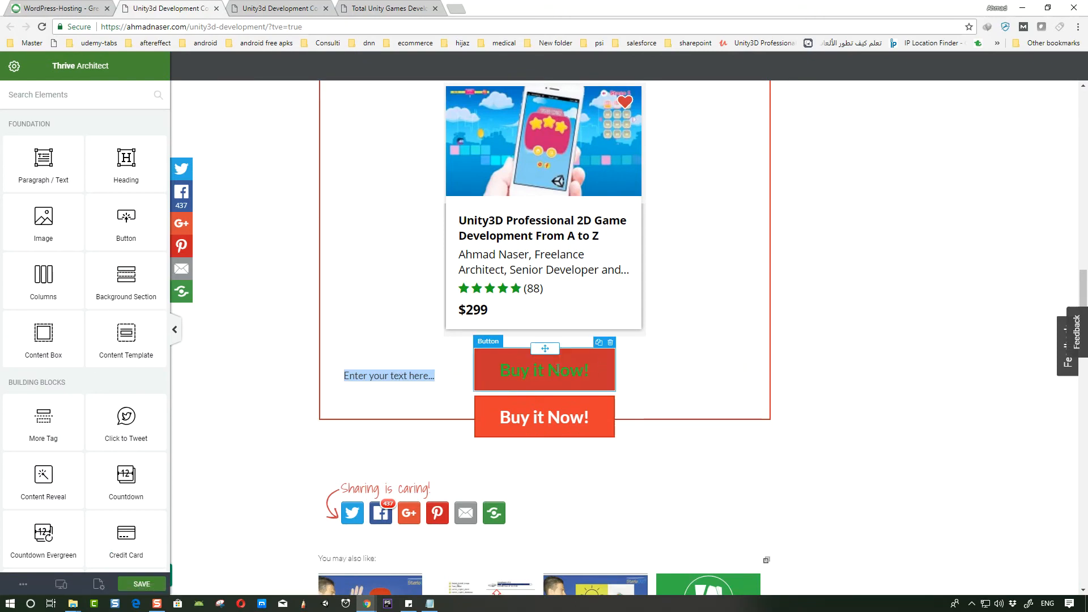
pyautogui.moveTo(544, 371); pyautogui.dragTo(415, 424)
pyautogui.moveTo(522, 441); pyautogui.dragTo(440, 484)
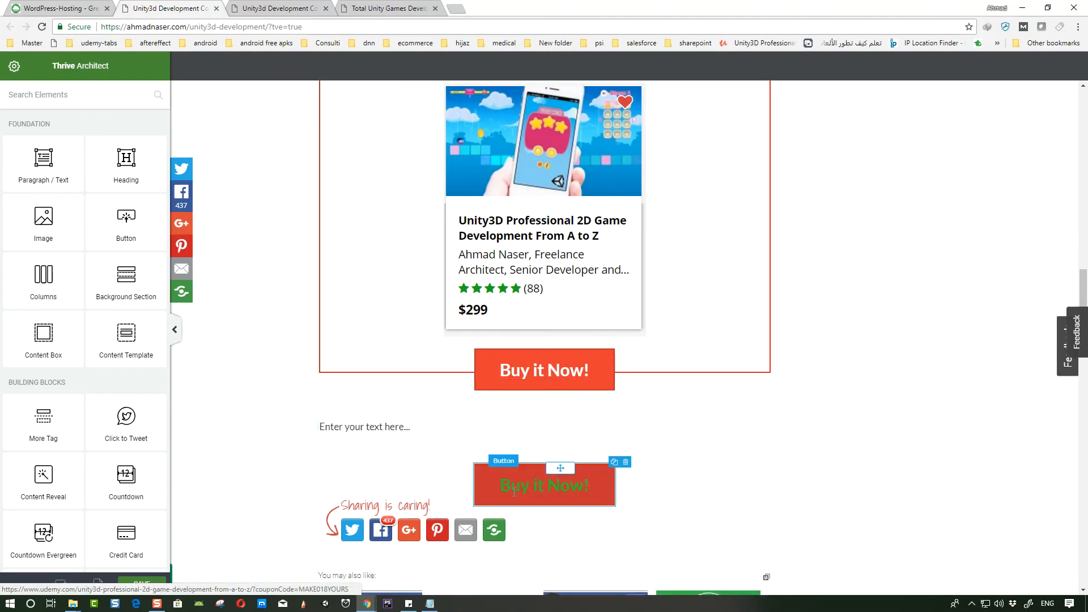
# - Replace the new paragraph's placeholder with the pasted Unity 2D course description text
pyautogui.scroll(-2, 569, 481)
pyautogui.click(421, 316)
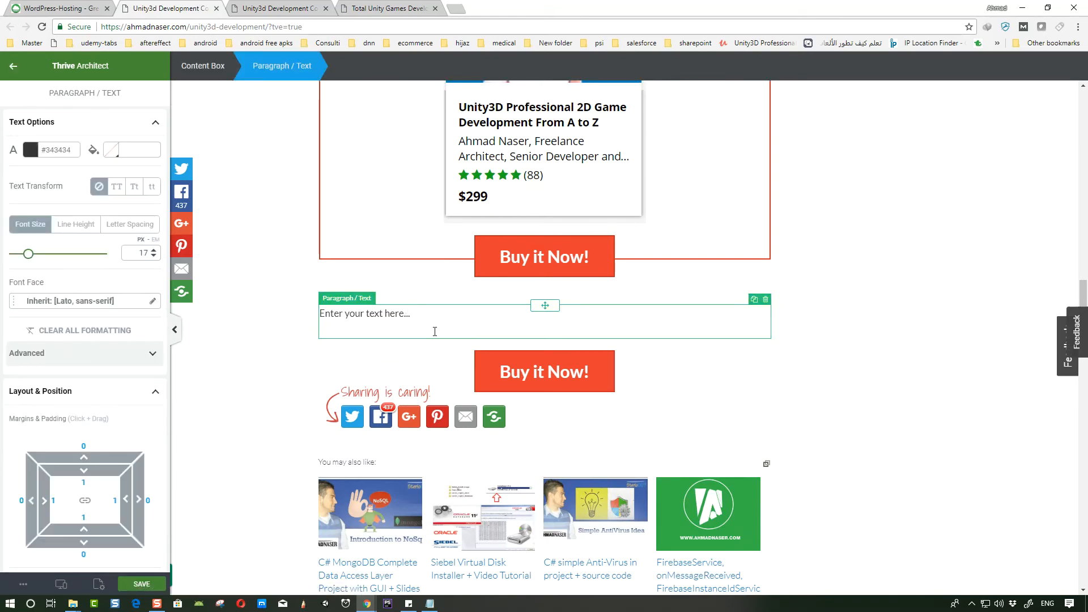
pyautogui.hotkey('ctrl', 'a')
pyautogui.click(418, 318)
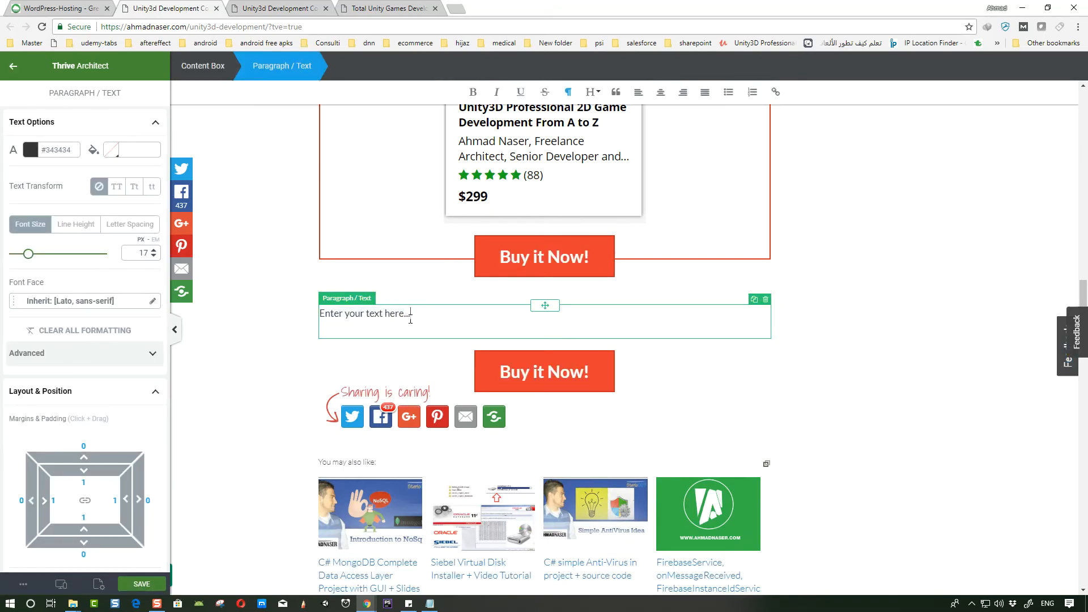
pyautogui.hotkey('ctrl', 'a')
pyautogui.hotkey('ctrl', 'v')
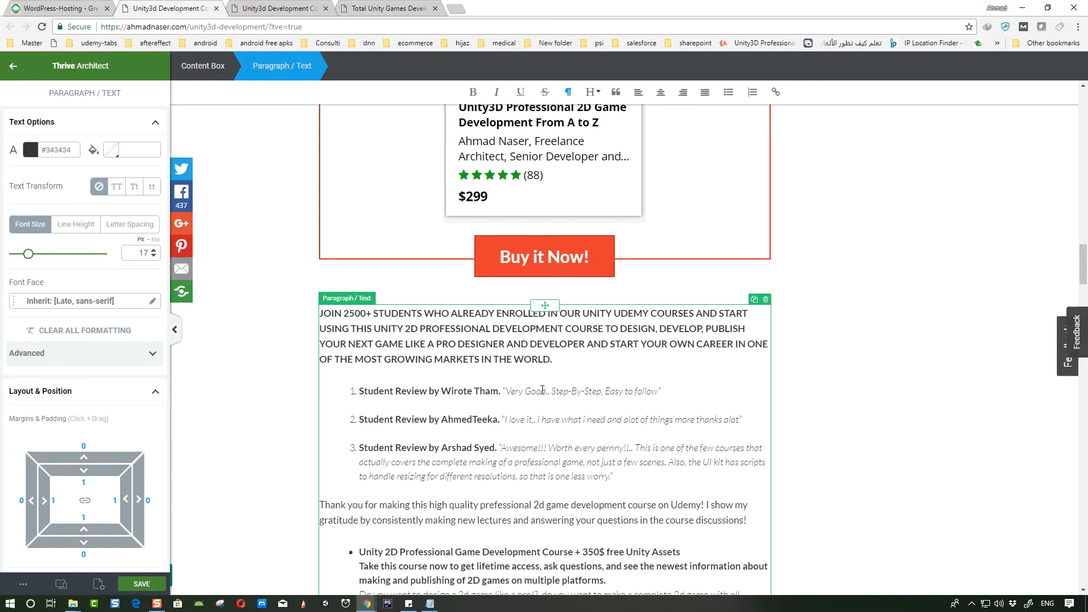
# - Delete the old $12 discount offer sentence at the end of the pasted description
pyautogui.scroll(-14, 520, 384)
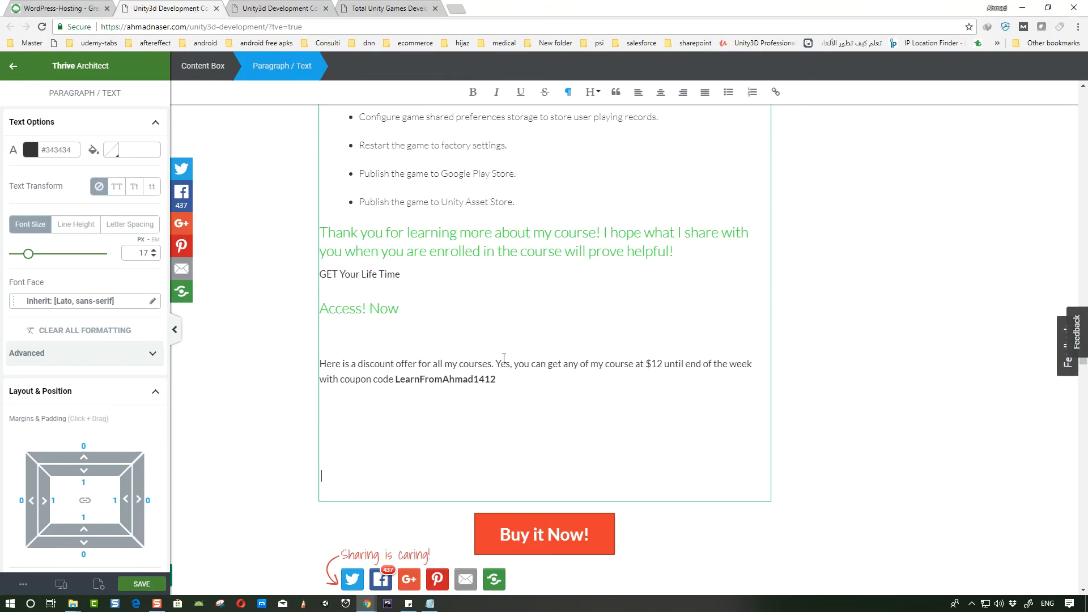
pyautogui.scroll(2, 503, 358)
pyautogui.scroll(-1, 453, 379)
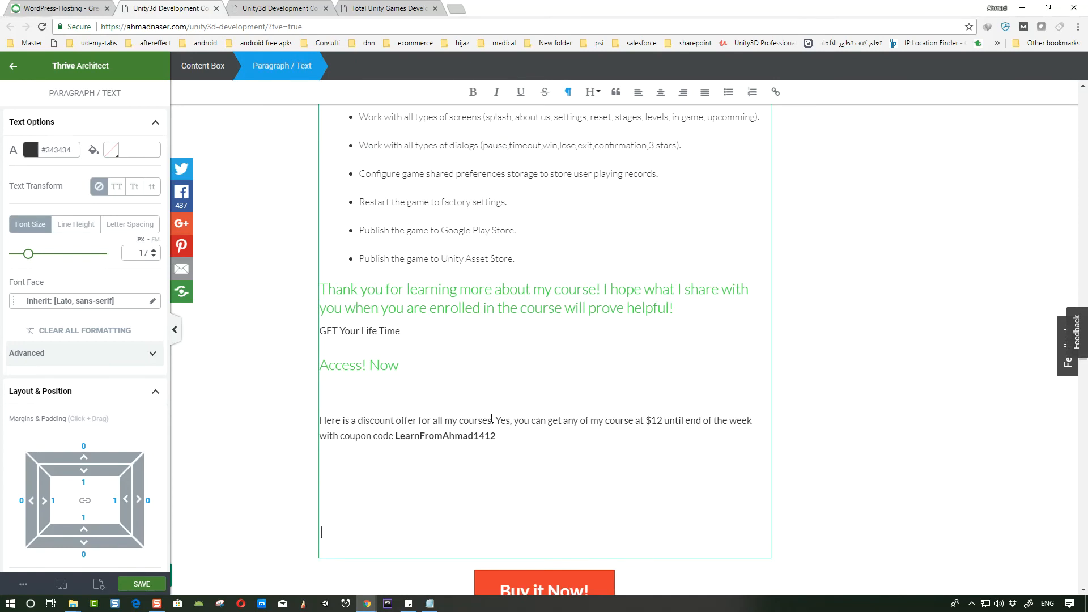
pyautogui.moveTo(515, 434); pyautogui.dragTo(311, 421)
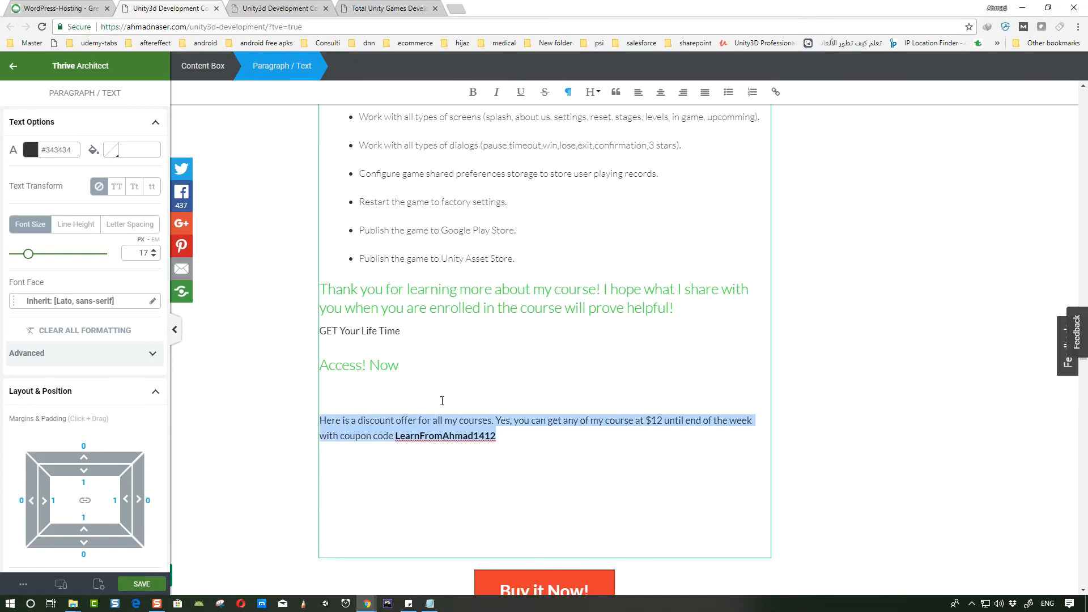
pyautogui.press('BackSpace')
# - Remove the leftover empty lines at the end of the description paragraph
pyautogui.scroll(3, 453, 381)
pyautogui.scroll(-3, 464, 402)
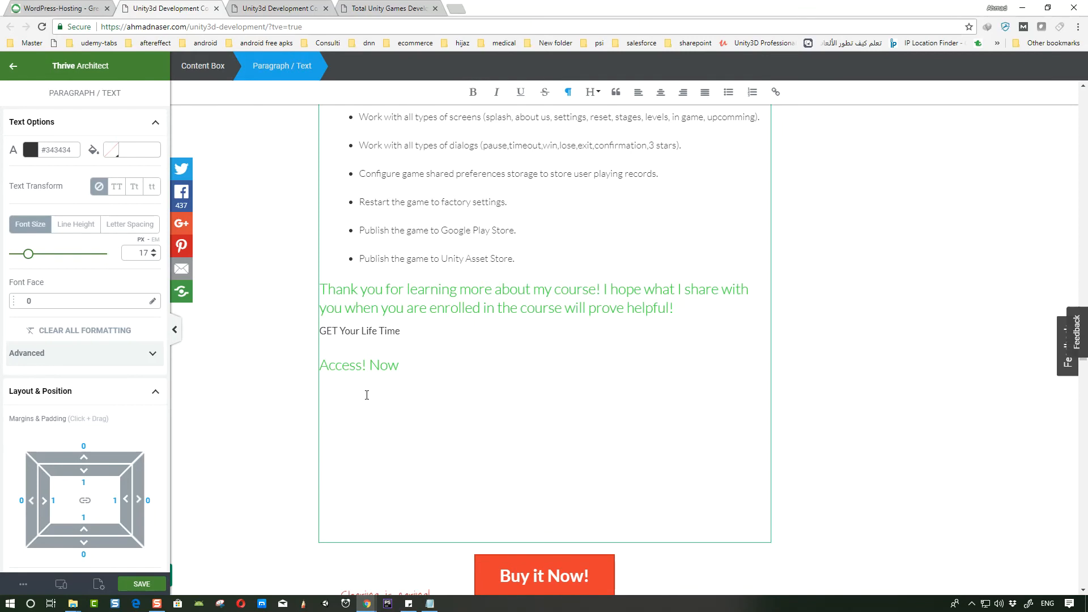
pyautogui.press('BackSpace')
pyautogui.click(370, 473)
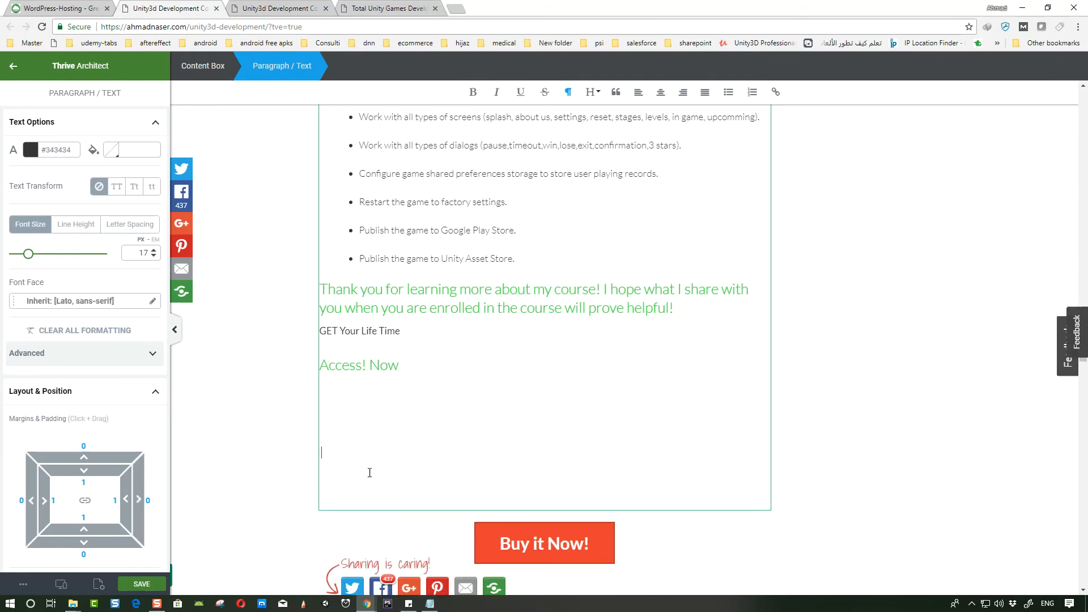
pyautogui.press('BackSpace')
pyautogui.press('BackSpace')
pyautogui.press('BackSpace')
pyautogui.press('BackSpace')
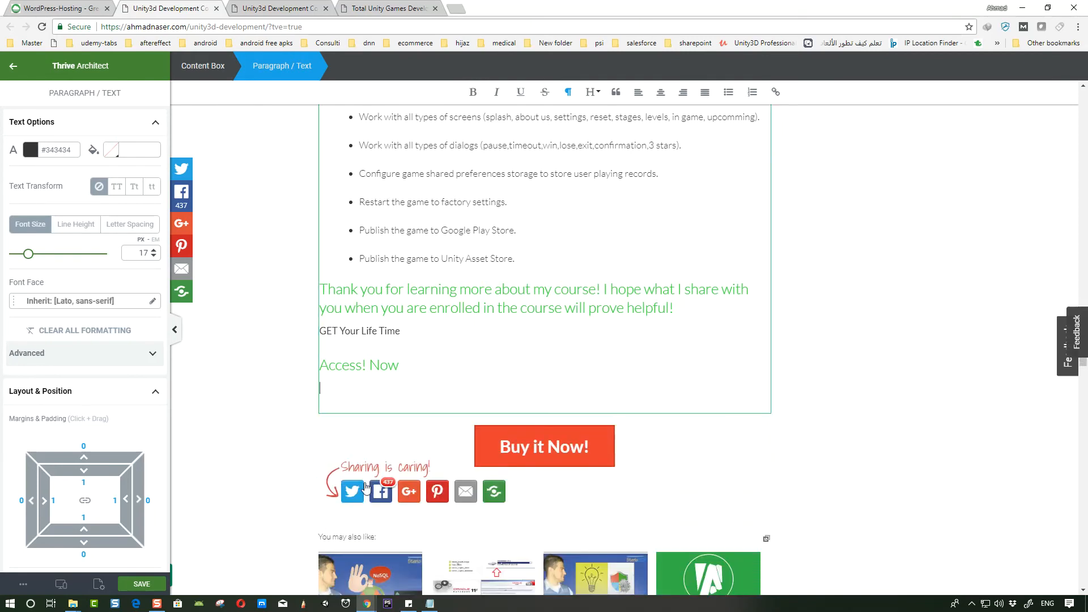
# - Center-align the closing thank-you, GET Your Life Time and Access! Now lines
pyautogui.scroll(1, 363, 482)
pyautogui.moveTo(403, 421); pyautogui.dragTo(331, 319)
pyautogui.click(661, 92)
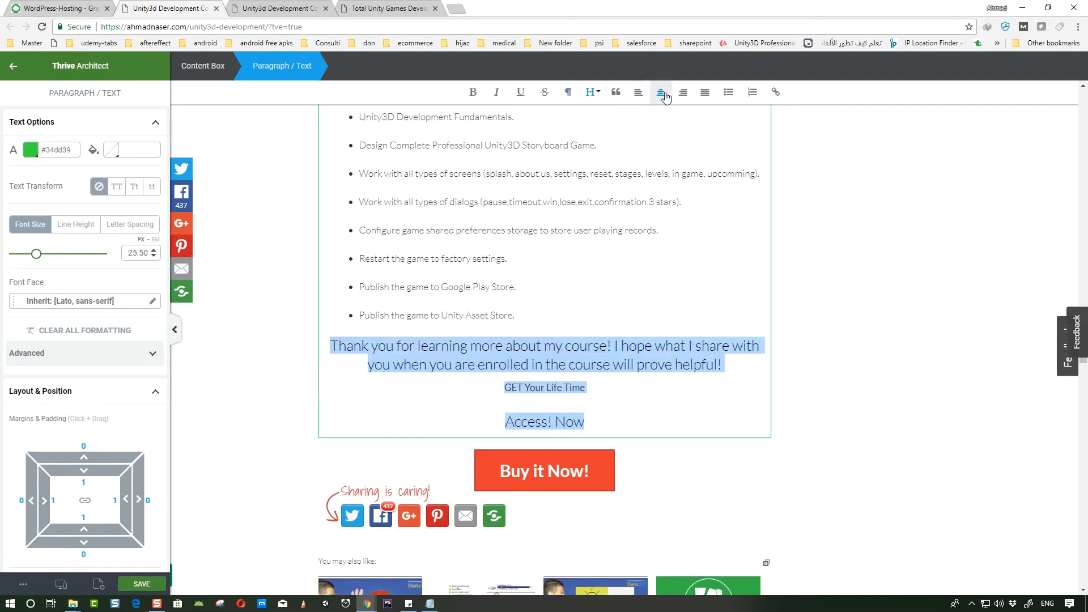
pyautogui.click(823, 431)
pyautogui.moveTo(503, 419); pyautogui.dragTo(563, 481)
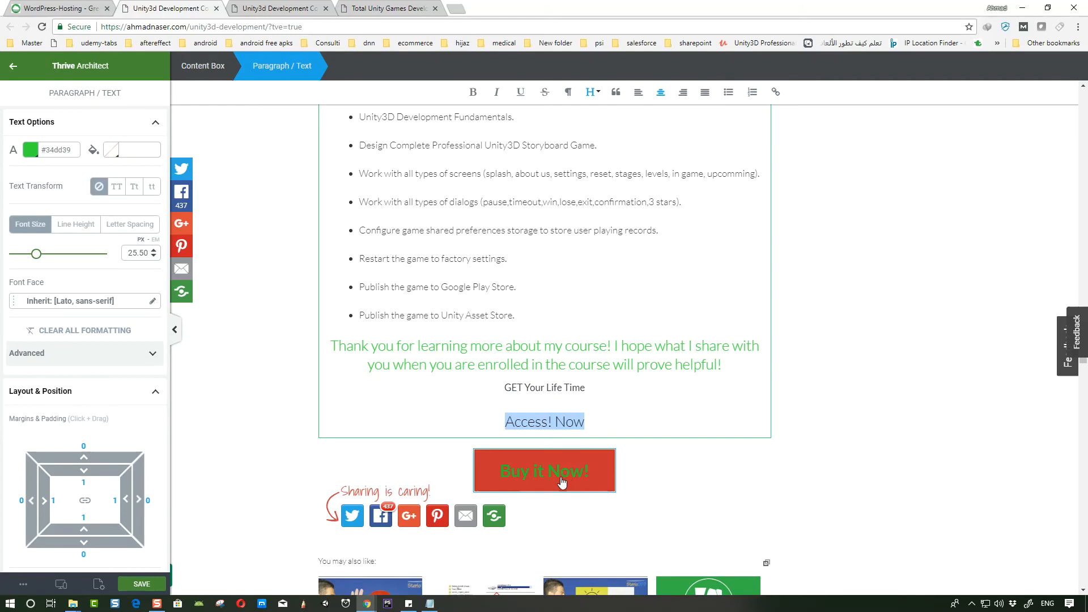
pyautogui.click(475, 486)
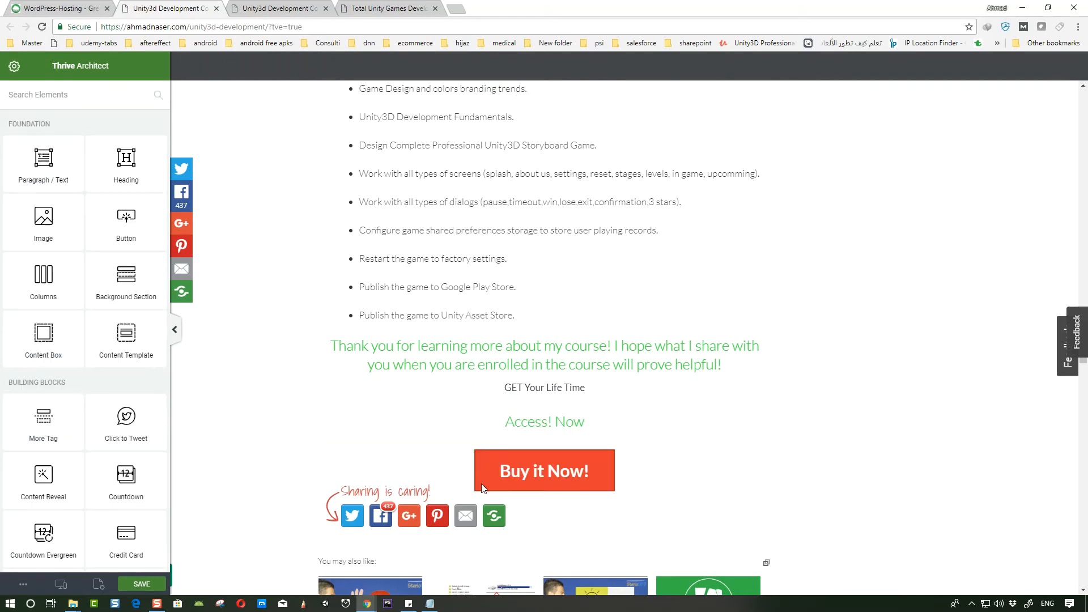
# - Set the bottom margin of the Buy it Now button below the description to 100
pyautogui.click(484, 456)
pyautogui.scroll(-4, 100, 407)
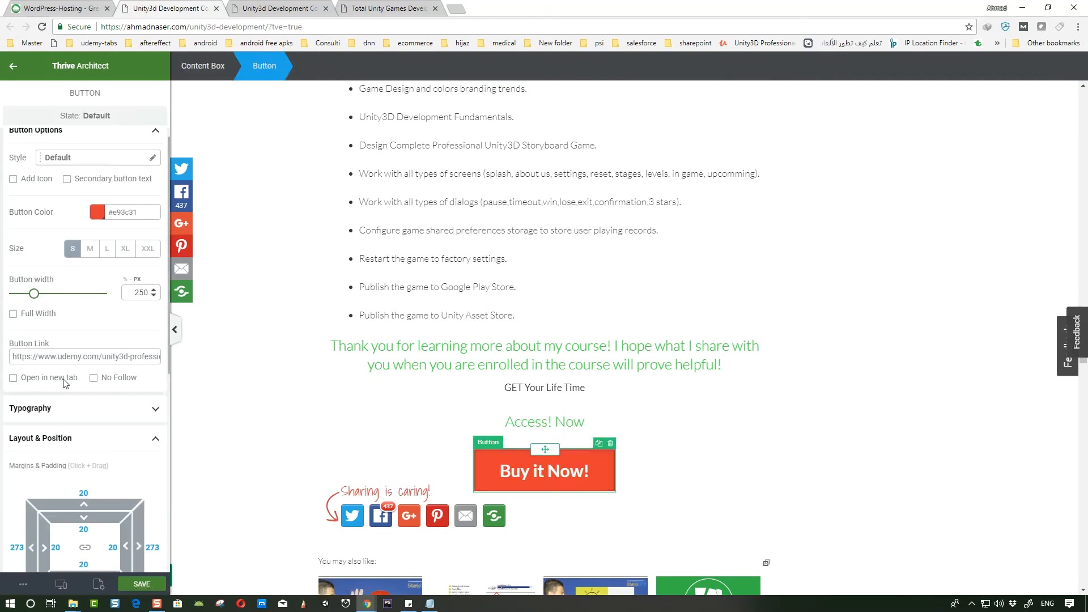
pyautogui.moveTo(77, 387); pyautogui.dragTo(127, 389)
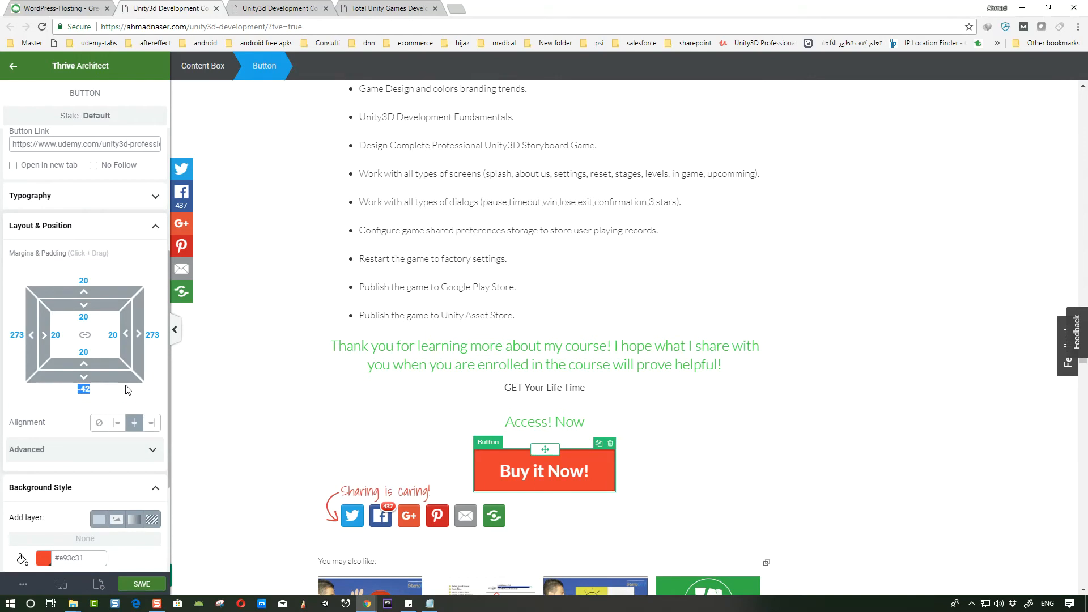
pyautogui.write('1')
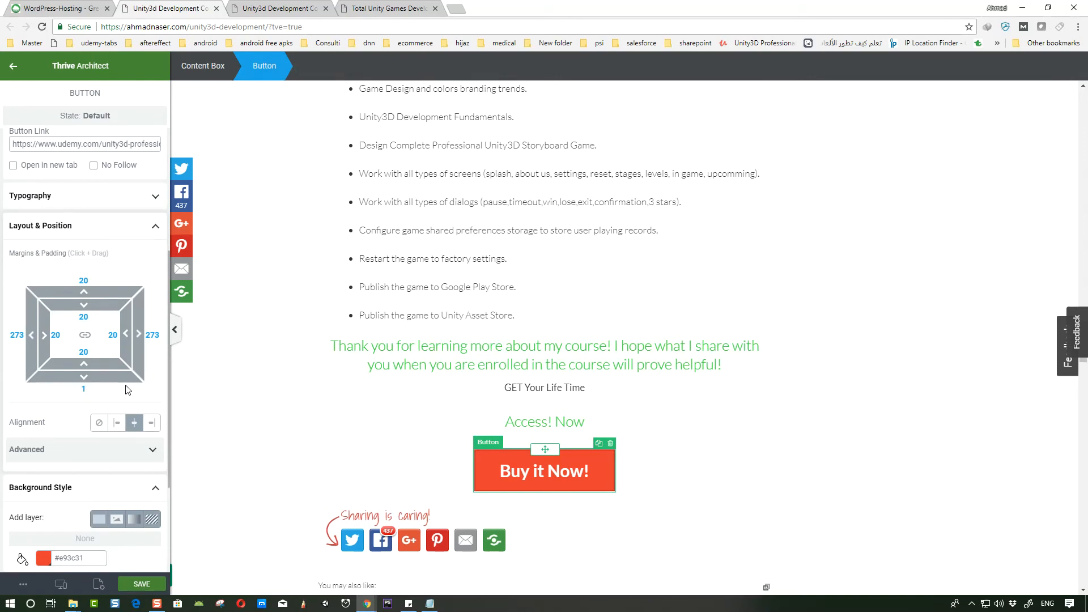
pyautogui.write('00')
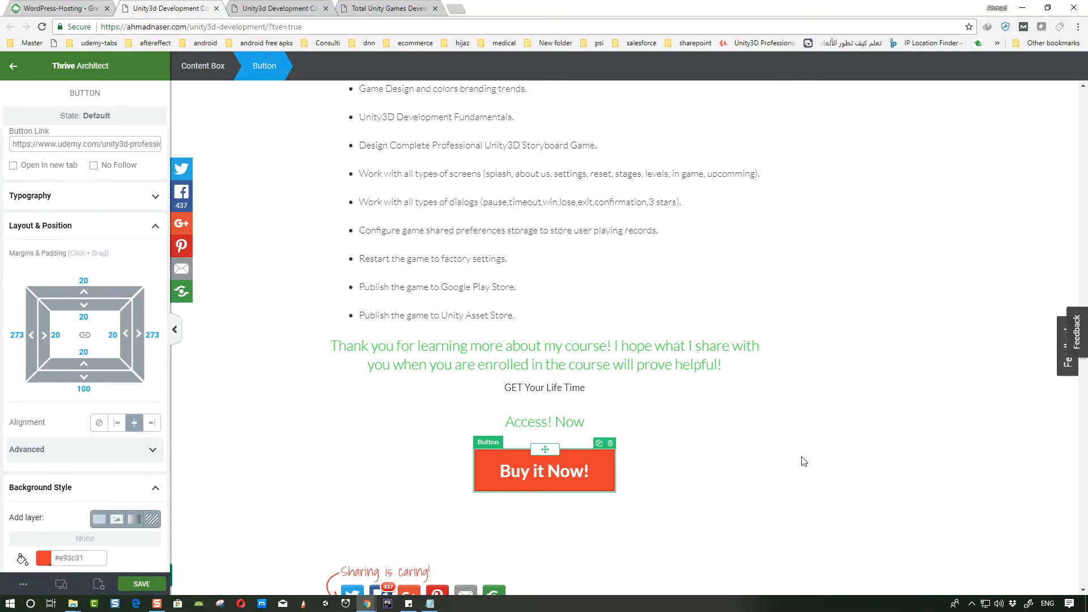
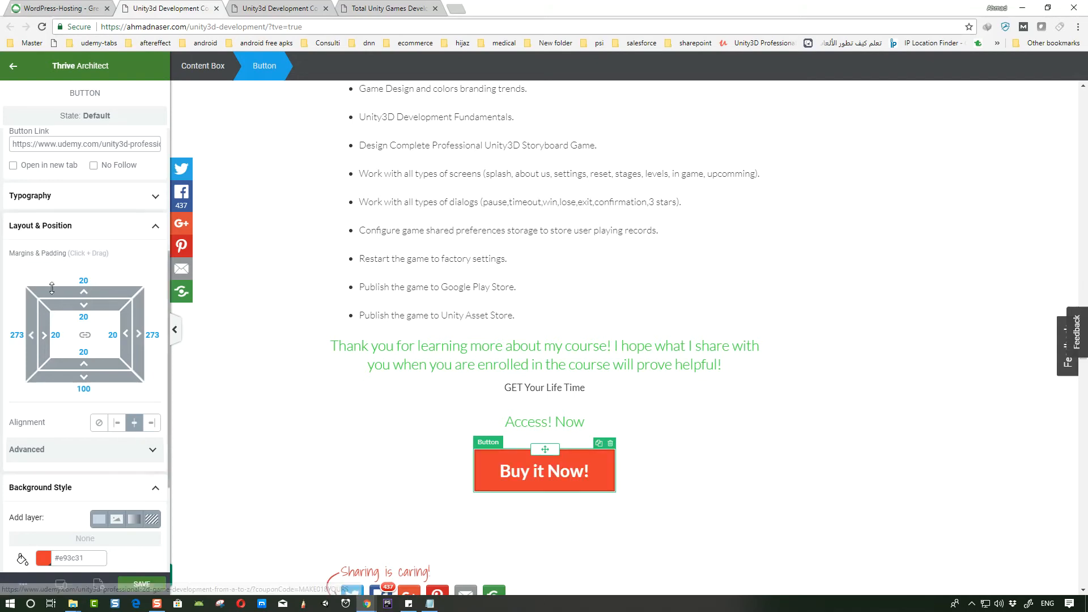
# - Save the page with the Buy it Now button changes
pyautogui.tripleClick(114, 144)
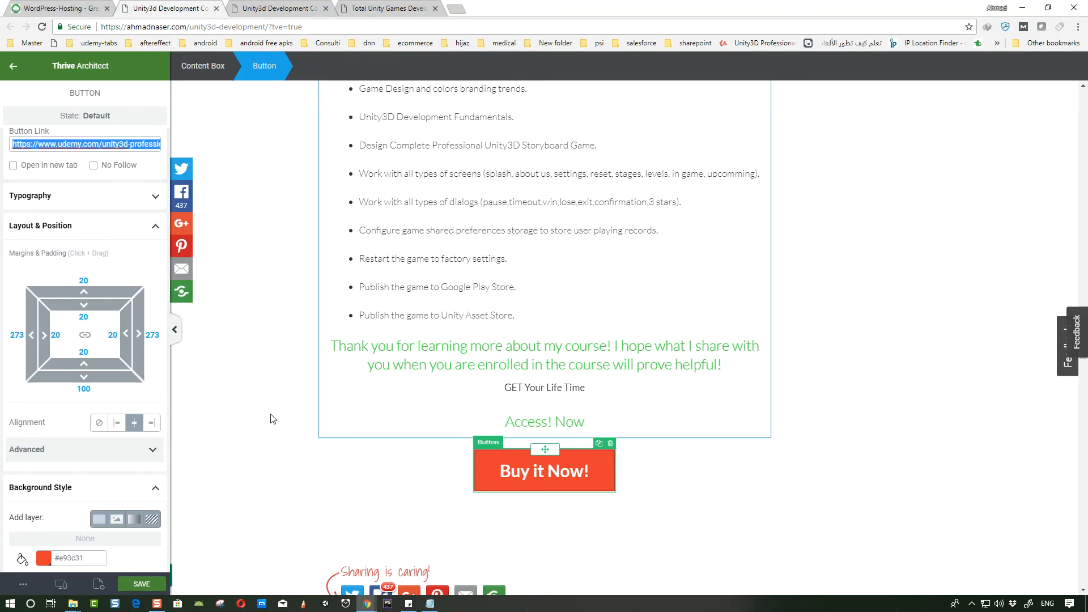
pyautogui.click(157, 584)
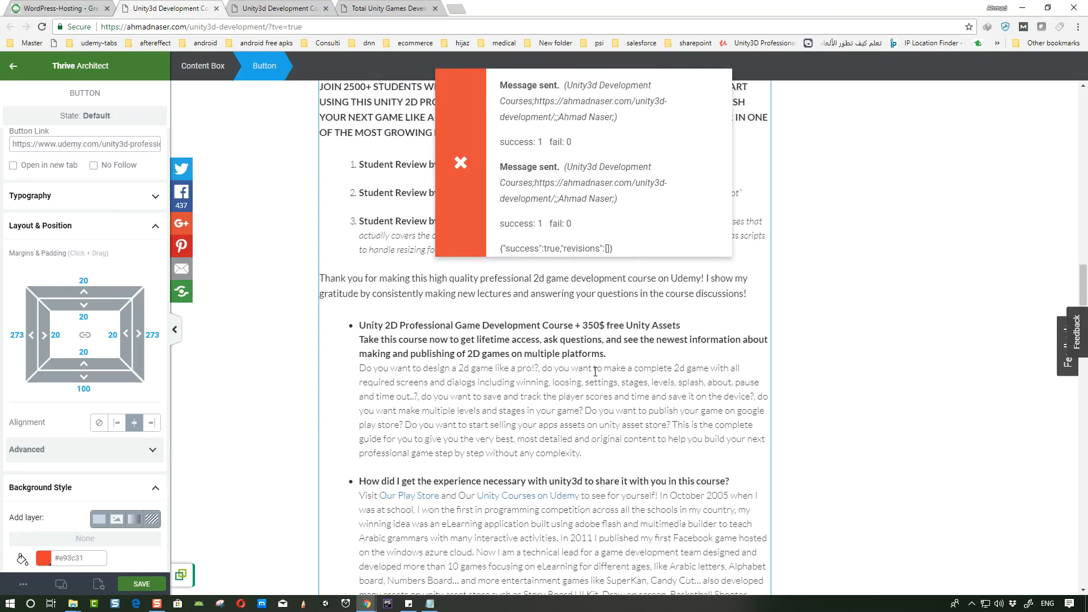
pyautogui.scroll(-10, 595, 377)
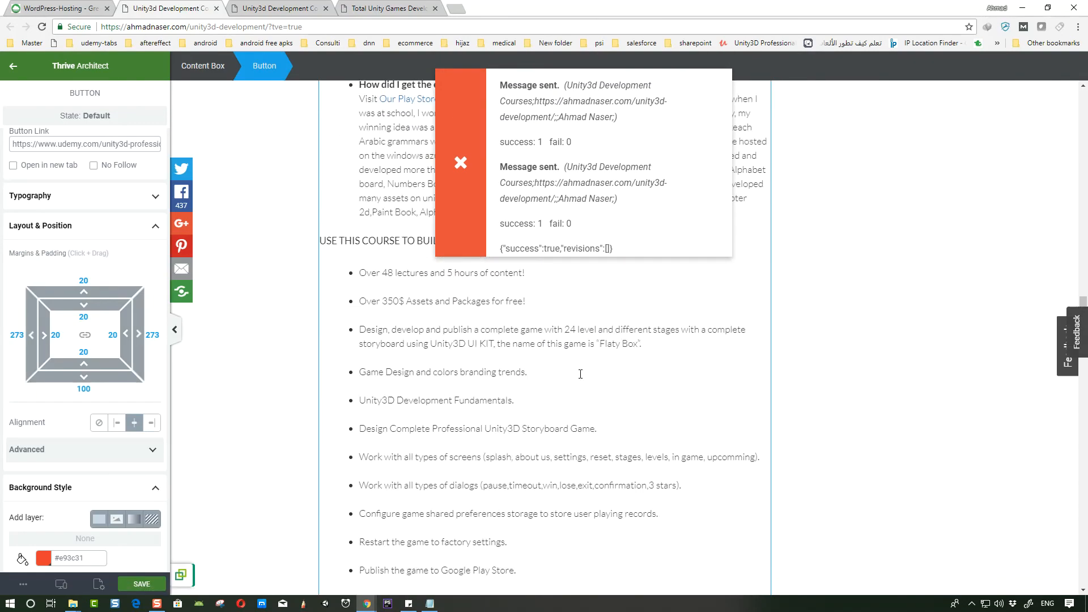
pyautogui.scroll(-4, 579, 372)
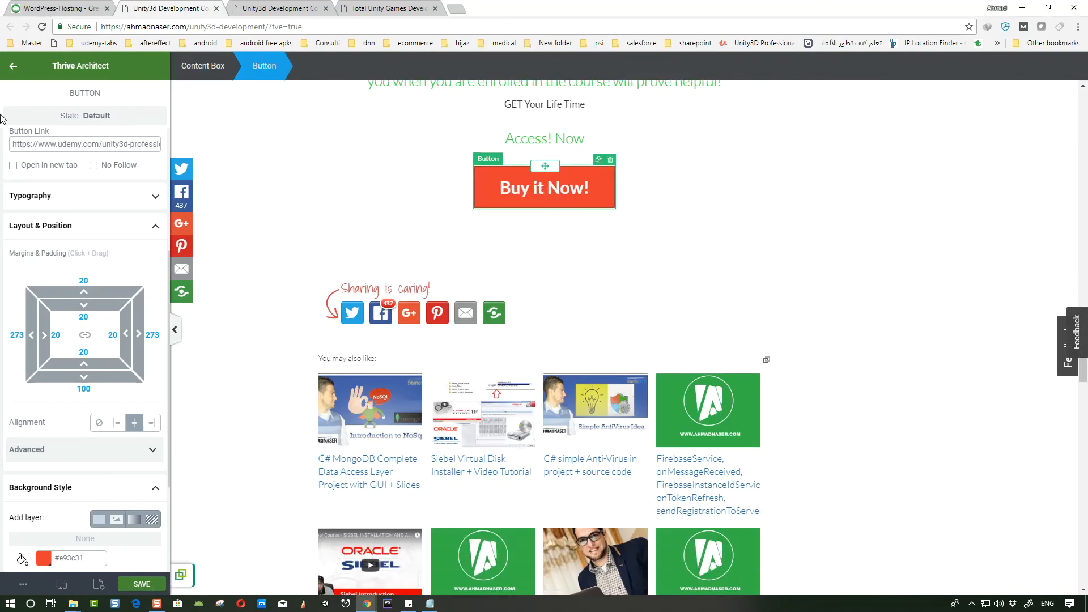
pyautogui.click(8, 69)
pyautogui.moveTo(68, 173); pyautogui.dragTo(558, 220)
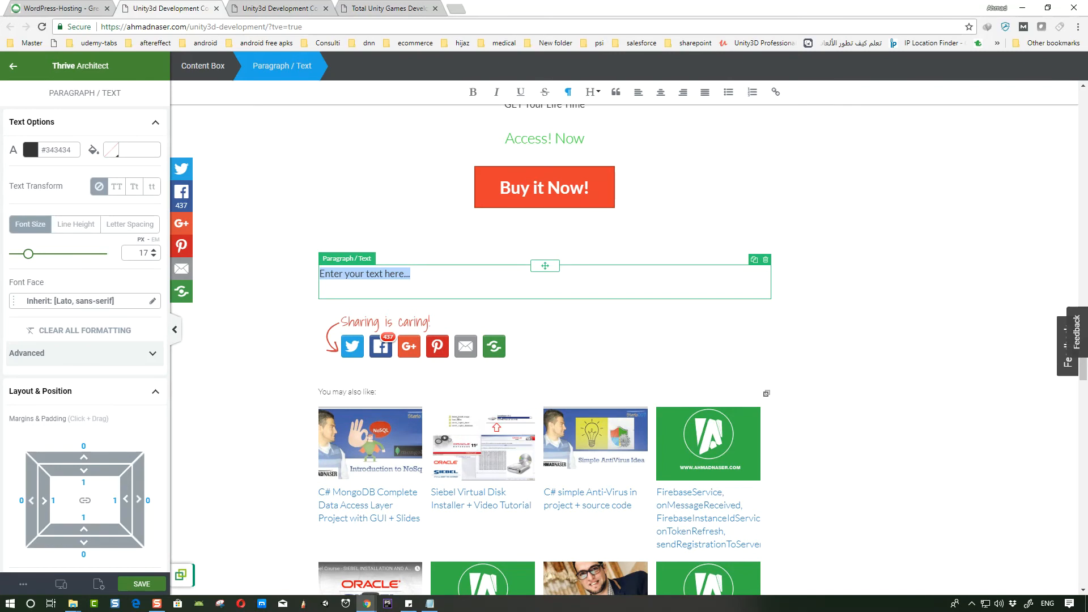
pyautogui.hotkey('alt', 'Tab')
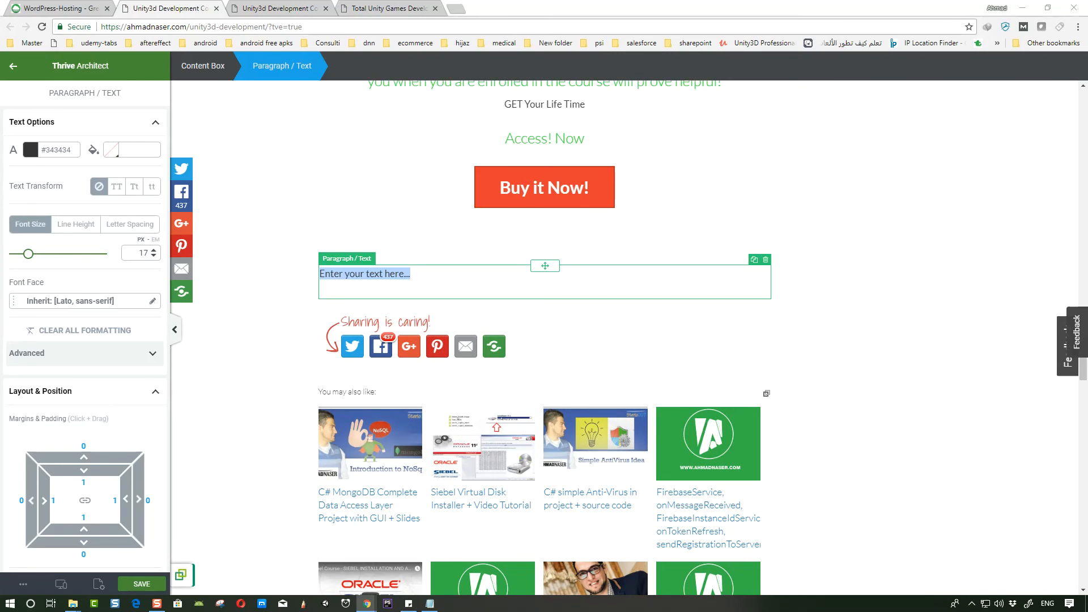
pyautogui.click(766, 259)
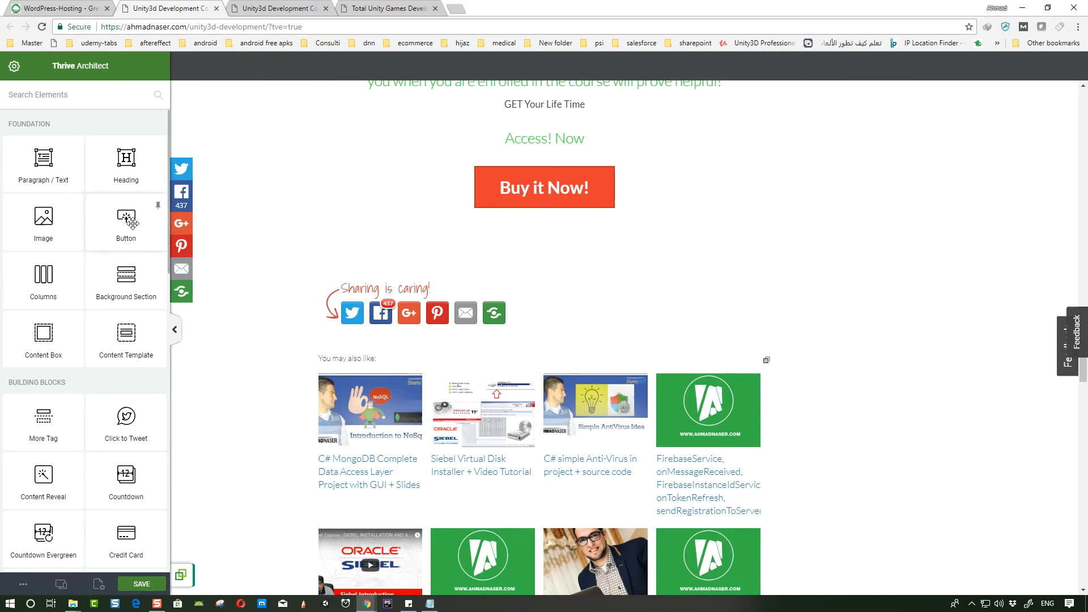
# - Add a content box below the Buy it Now button and place a Video element inside it
pyautogui.moveTo(43, 340); pyautogui.dragTo(547, 207)
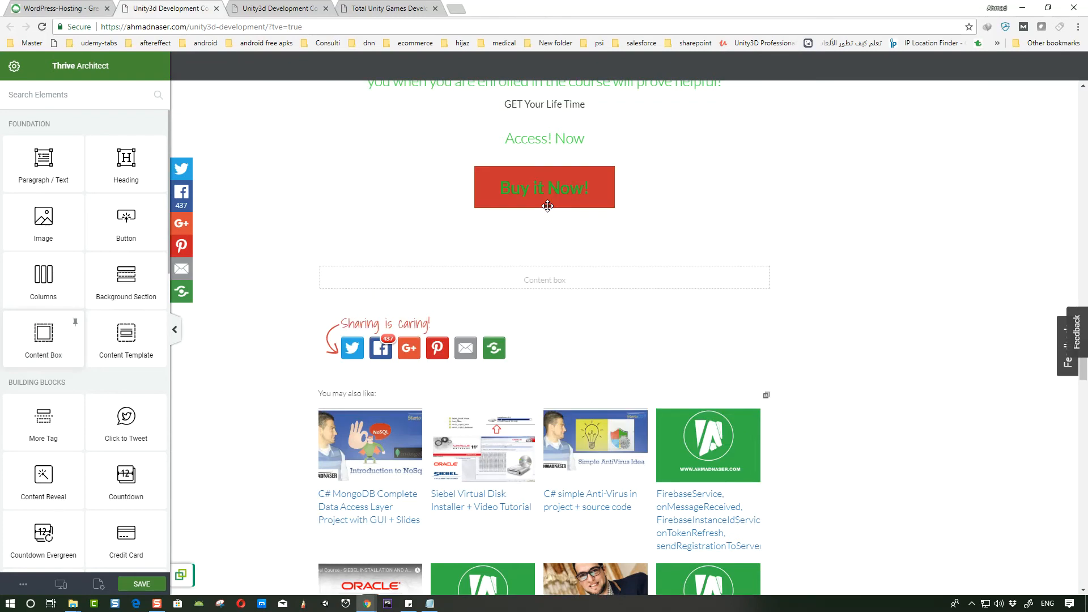
pyautogui.click(14, 68)
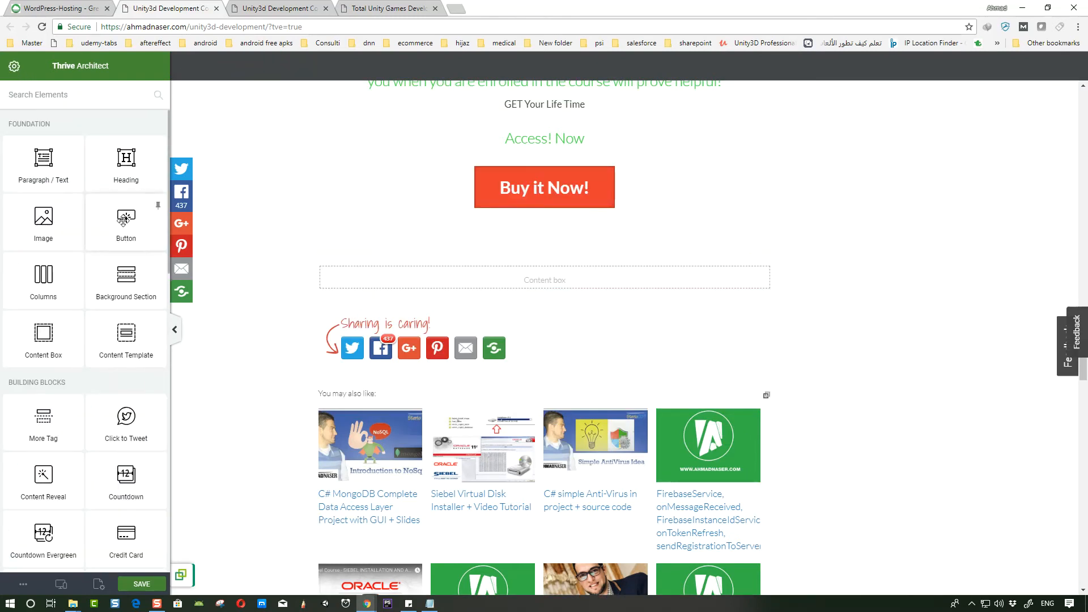
pyautogui.click(57, 98)
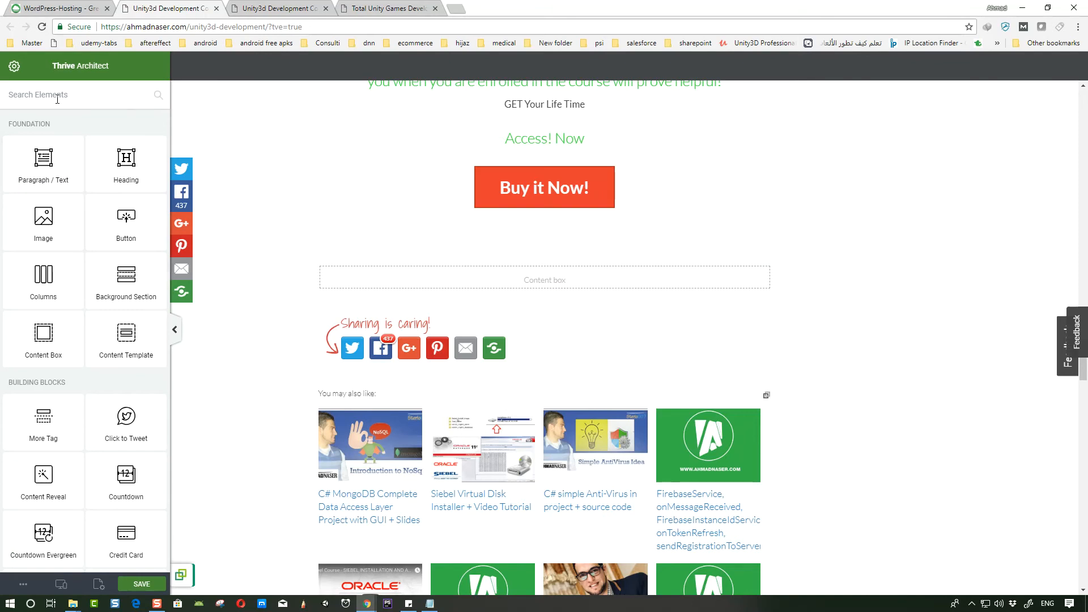
pyautogui.write('bi')
pyautogui.press('BackSpace')
pyautogui.press('BackSpace')
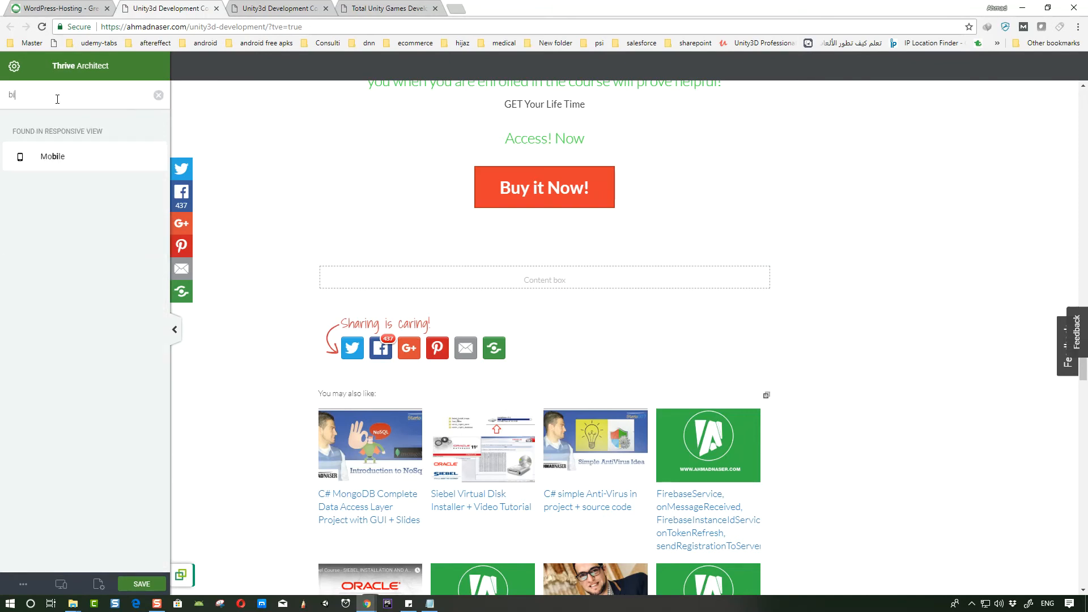
pyautogui.write('vi')
pyautogui.press('BackSpace')
pyautogui.press('BackSpace')
pyautogui.press('BackSpace')
pyautogui.write('eo')
pyautogui.moveTo(62, 159); pyautogui.dragTo(547, 279)
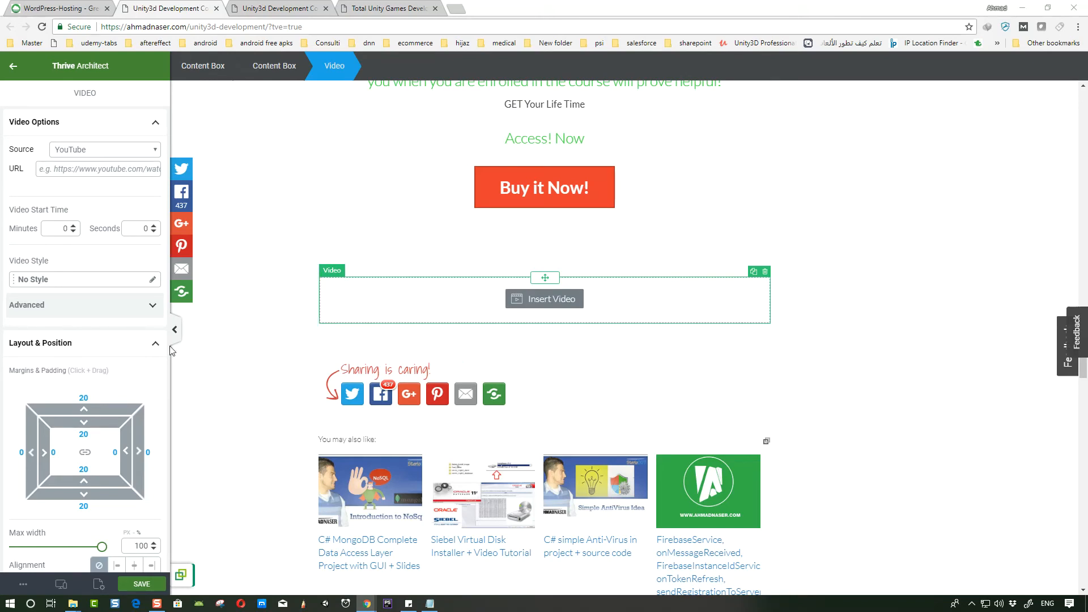
# - Paste the YouTube course video link into the video's URL
pyautogui.click(97, 170)
pyautogui.hotkey('ctrl', 'v')
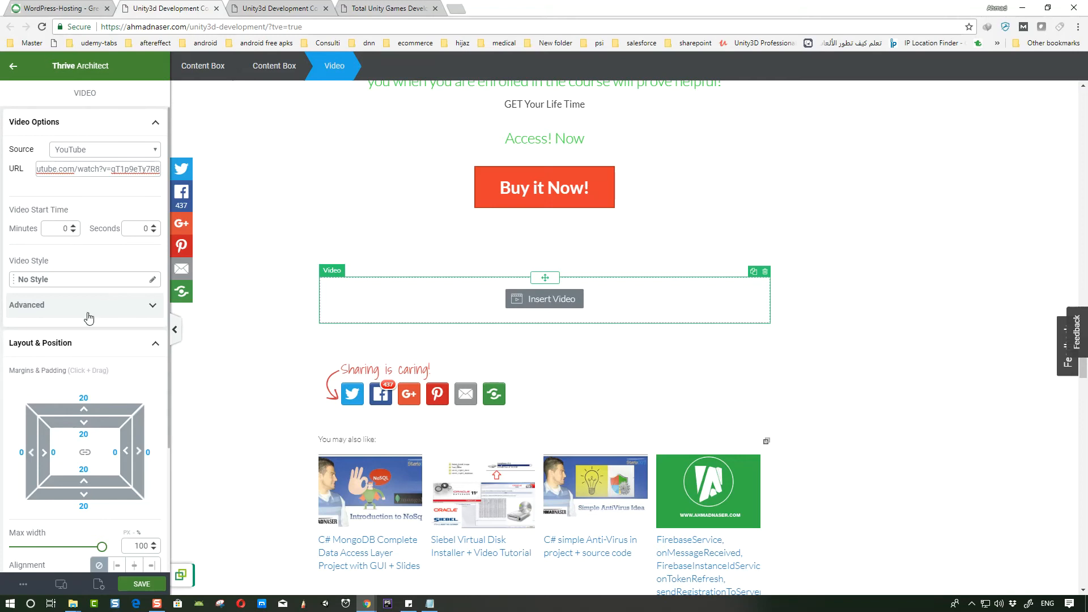
# - Apply the Black Tablet video style to the video
pyautogui.click(77, 305)
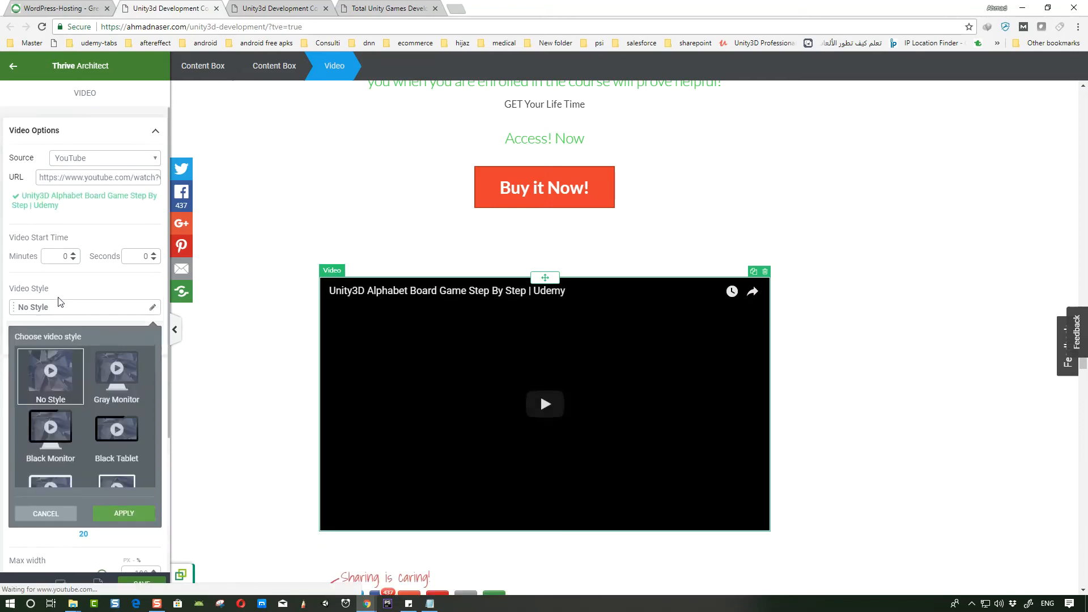
pyautogui.scroll(-3, 88, 362)
pyautogui.click(58, 356)
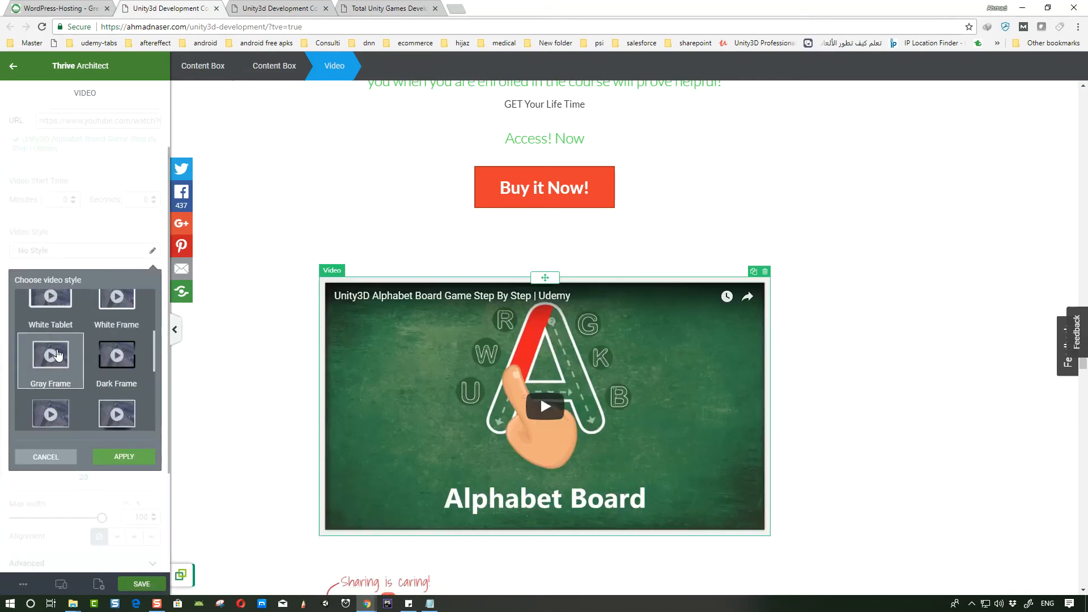
pyautogui.scroll(2, 130, 340)
pyautogui.click(116, 322)
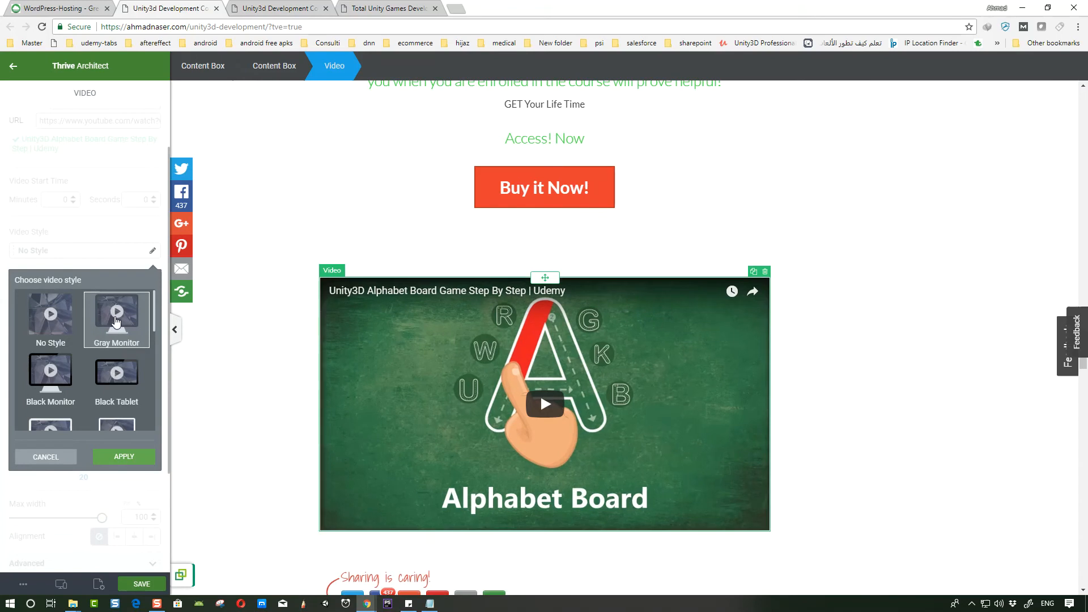
pyautogui.click(57, 327)
pyautogui.scroll(-5, 68, 340)
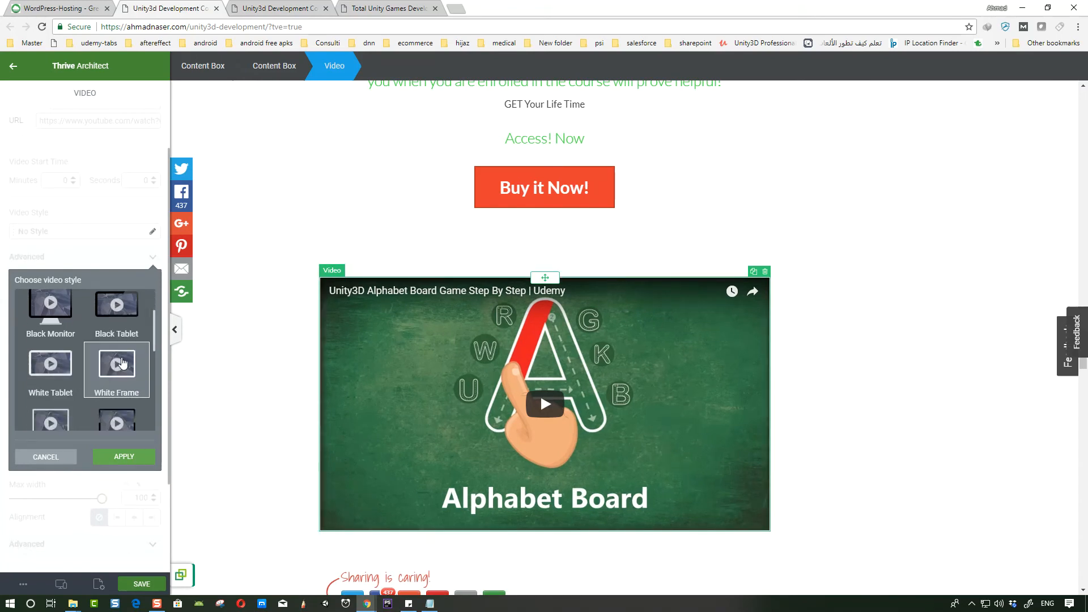
pyautogui.scroll(5, 122, 395)
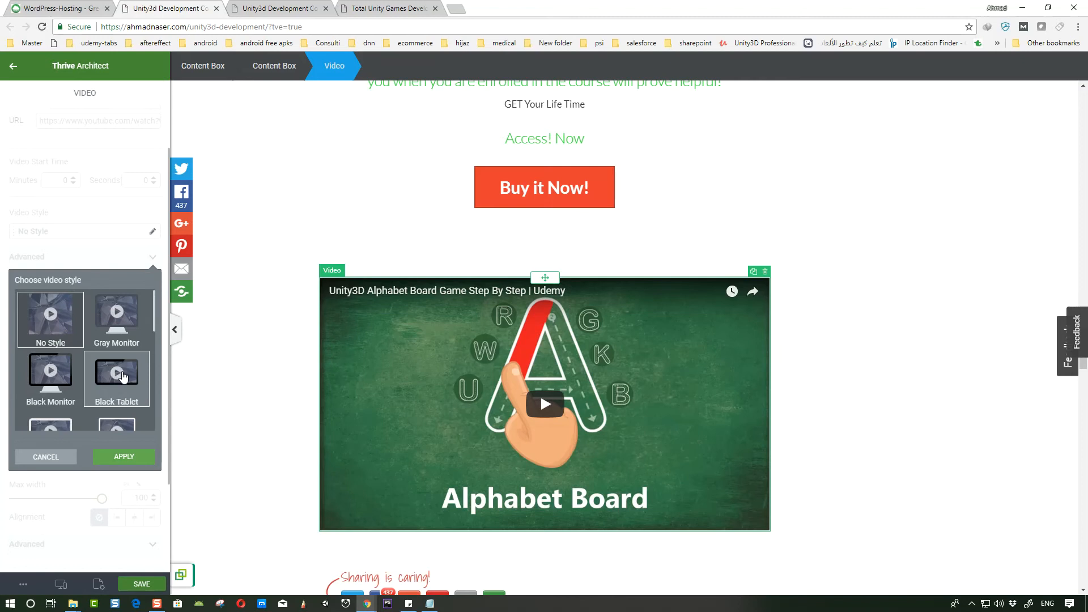
pyautogui.click(123, 375)
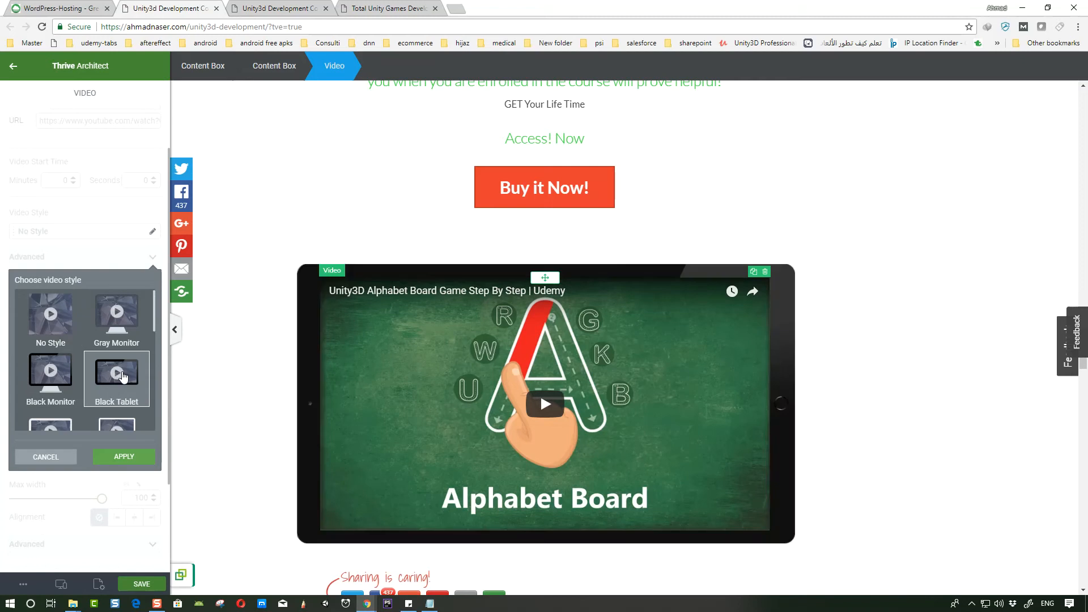
pyautogui.click(122, 457)
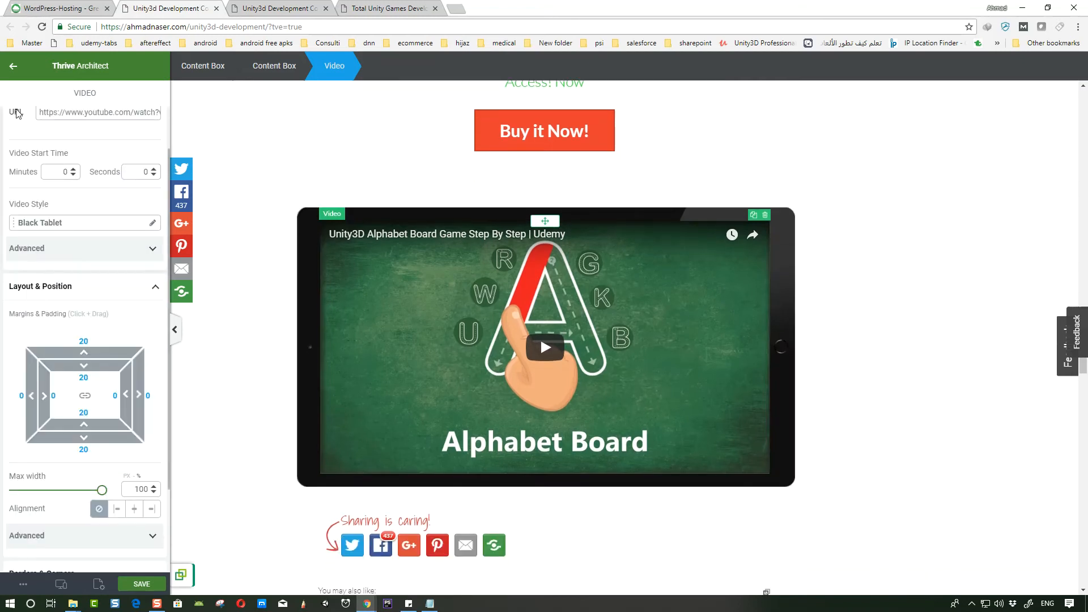
# - Add a Button element below the video
pyautogui.click(13, 65)
pyautogui.click(66, 98)
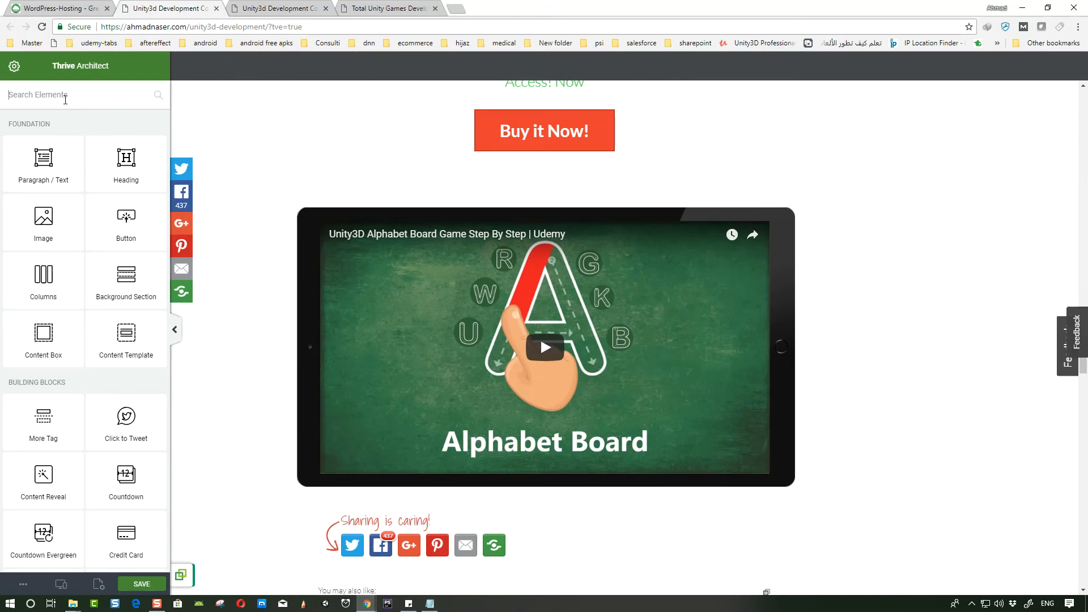
pyautogui.write('but')
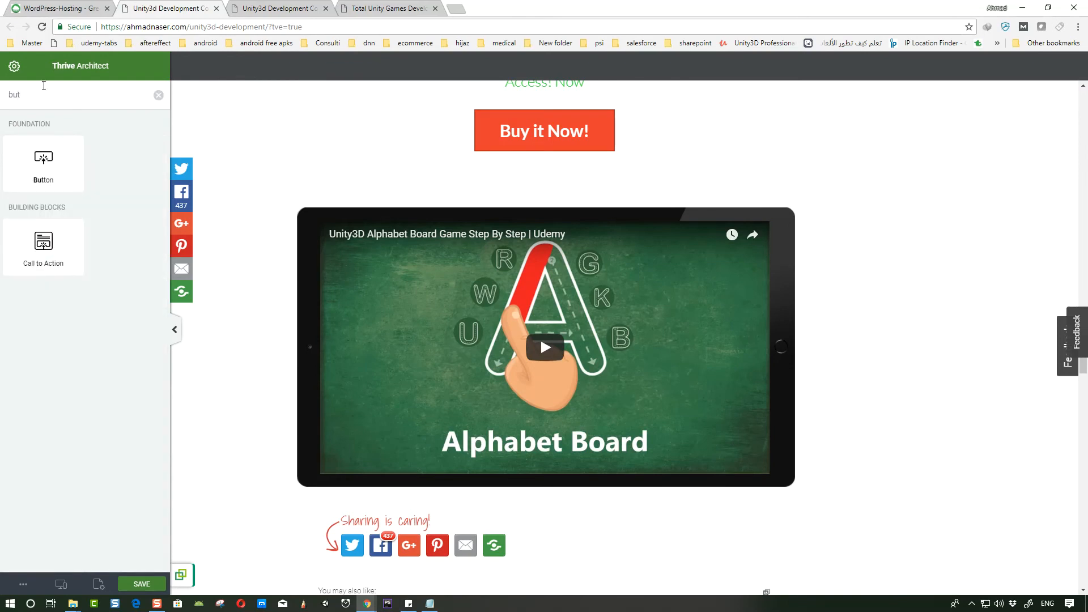
pyautogui.moveTo(63, 179); pyautogui.dragTo(575, 504)
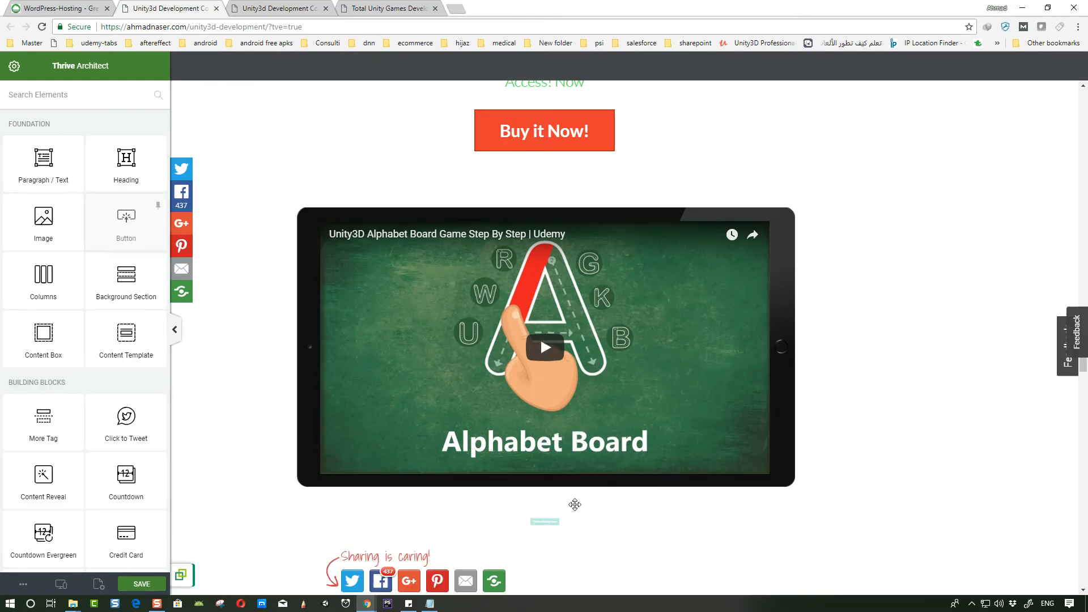
pyautogui.click(549, 519)
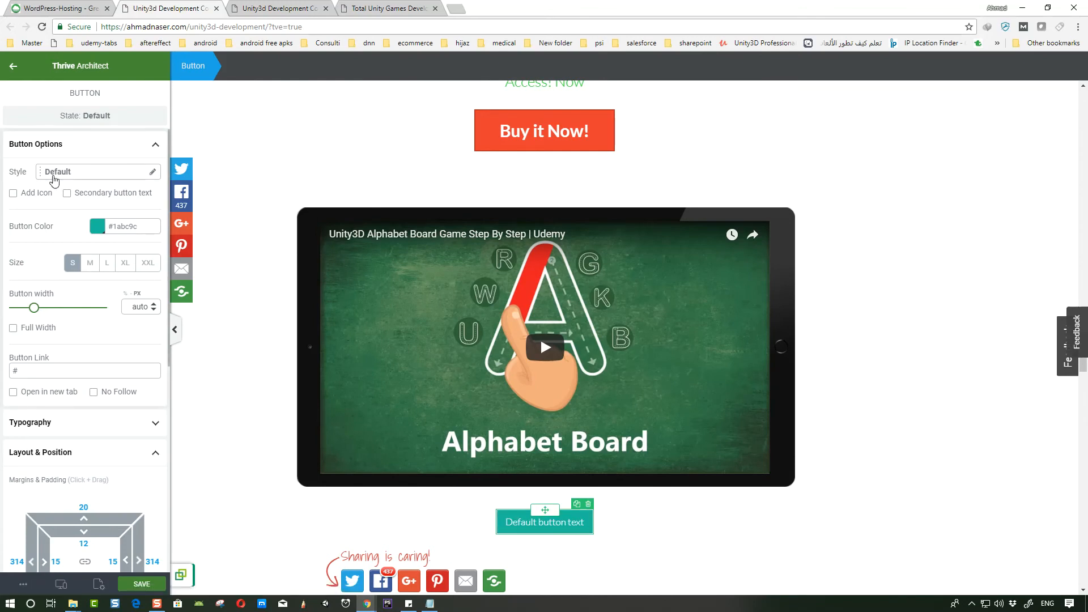
# - Apply the Border 1 style to the new button
pyautogui.click(149, 173)
pyautogui.scroll(-5, 104, 295)
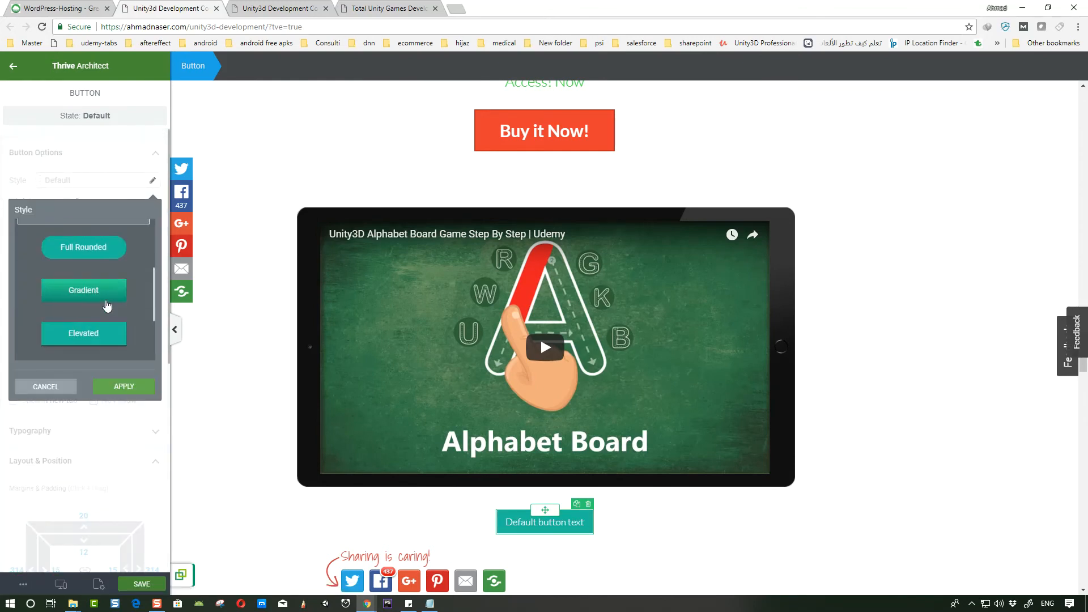
pyautogui.click(85, 289)
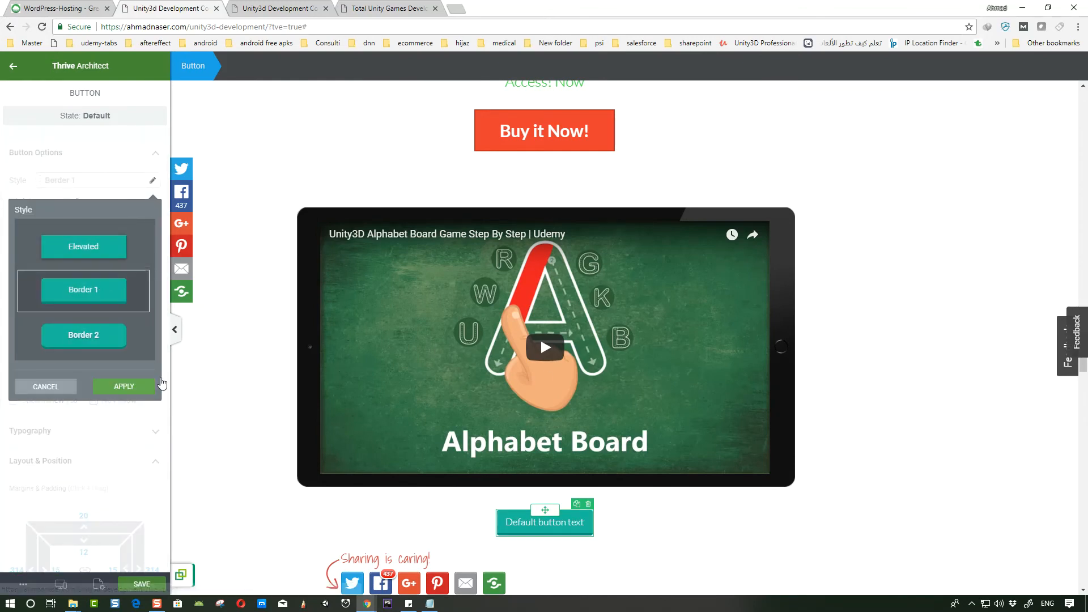
pyautogui.click(120, 387)
# - Change the button text to Enroll Now
pyautogui.scroll(-2, 718, 397)
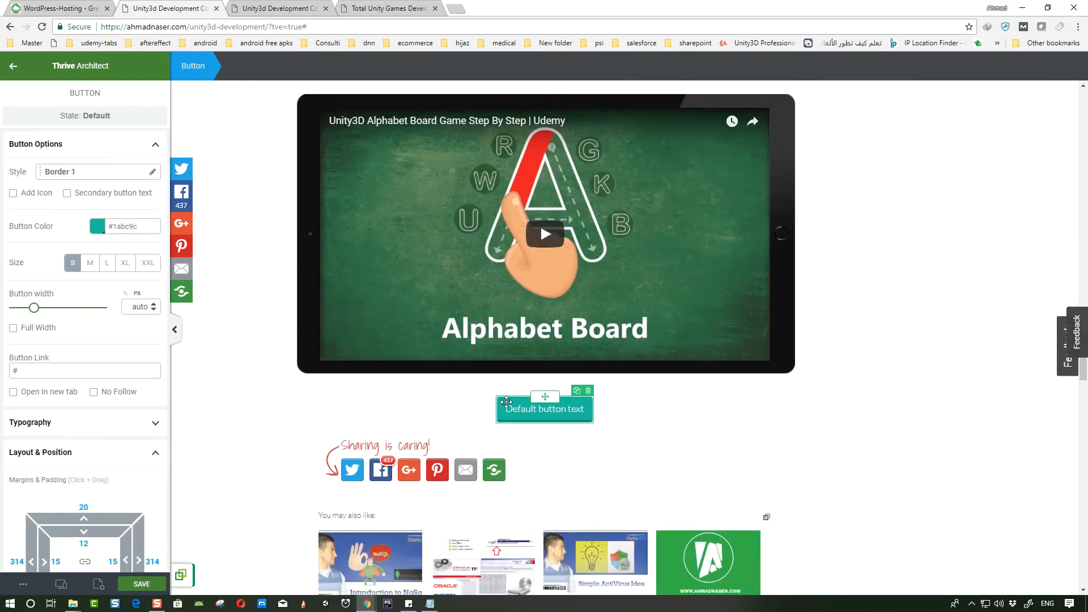
pyautogui.doubleClick(531, 411)
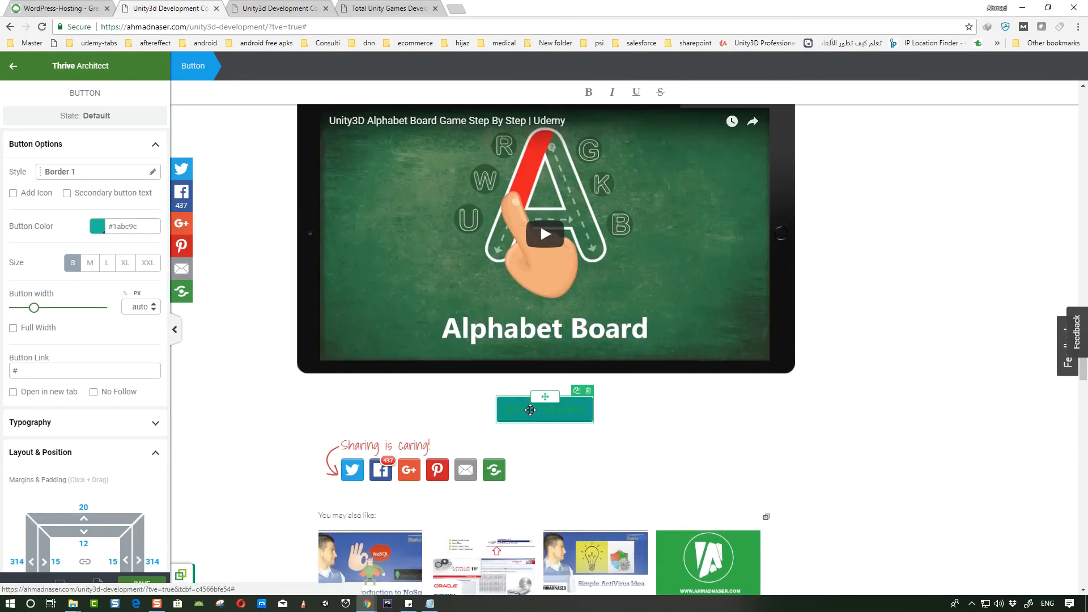
pyautogui.press('BackSpace')
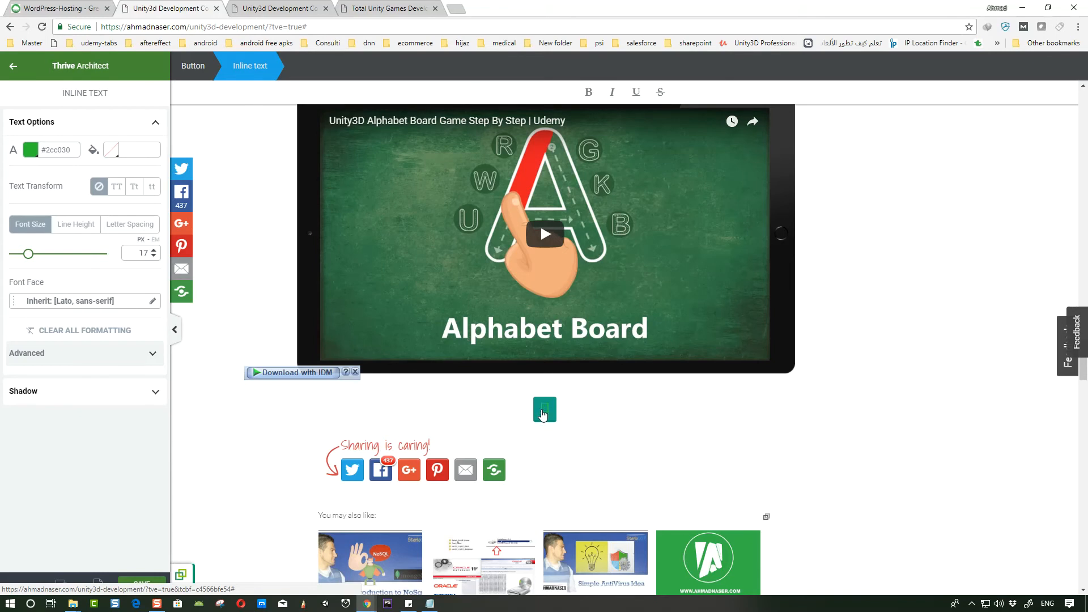
pyautogui.write('Enroll Now')
# - Set the Enroll Now text colour to white #ffffff
pyautogui.hotkey('ctrl', 'a')
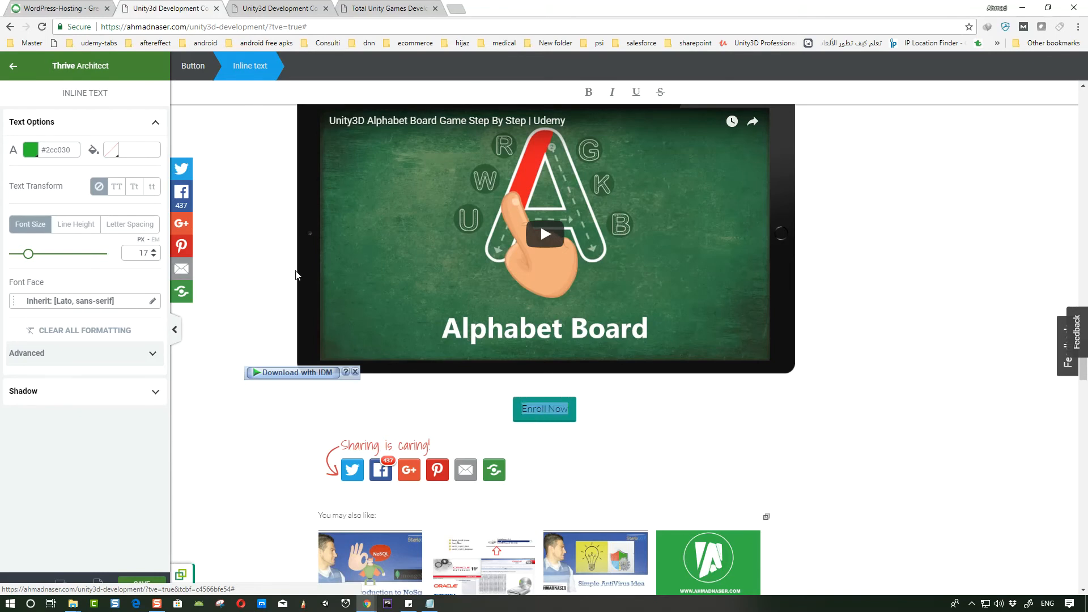
pyautogui.click(28, 151)
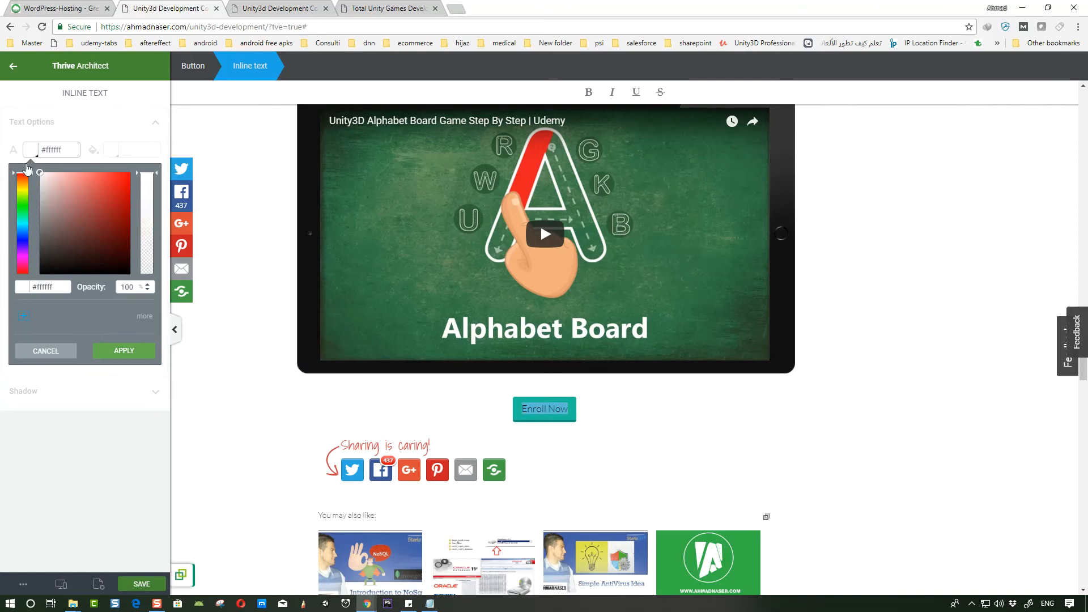
pyautogui.click(130, 350)
pyautogui.click(655, 421)
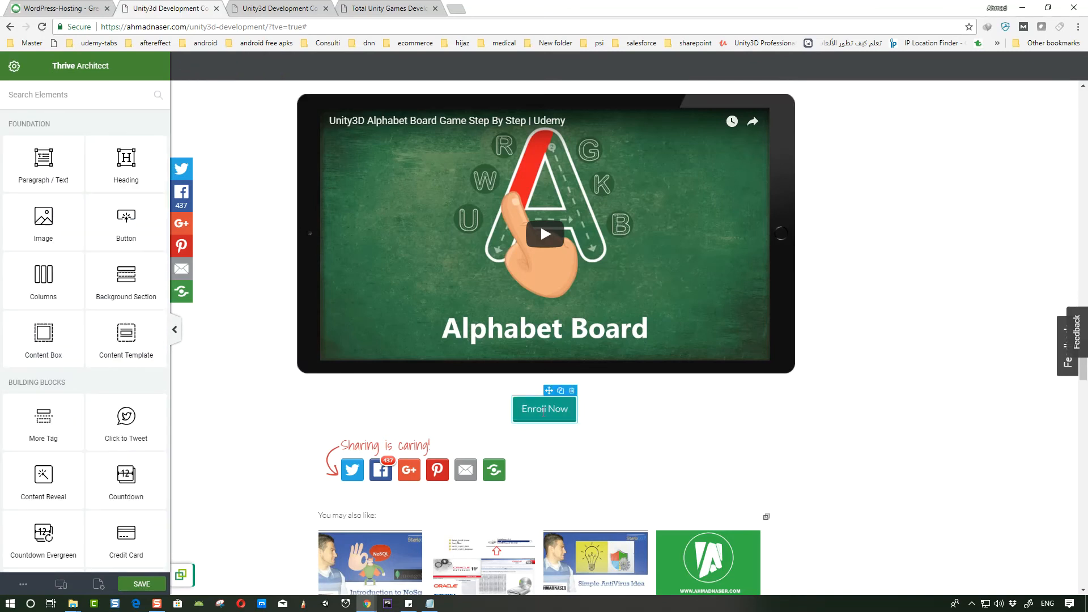
# - Enable an icon on the Enroll Now button and widen it to about 279 px
pyautogui.click(523, 409)
pyautogui.click(516, 409)
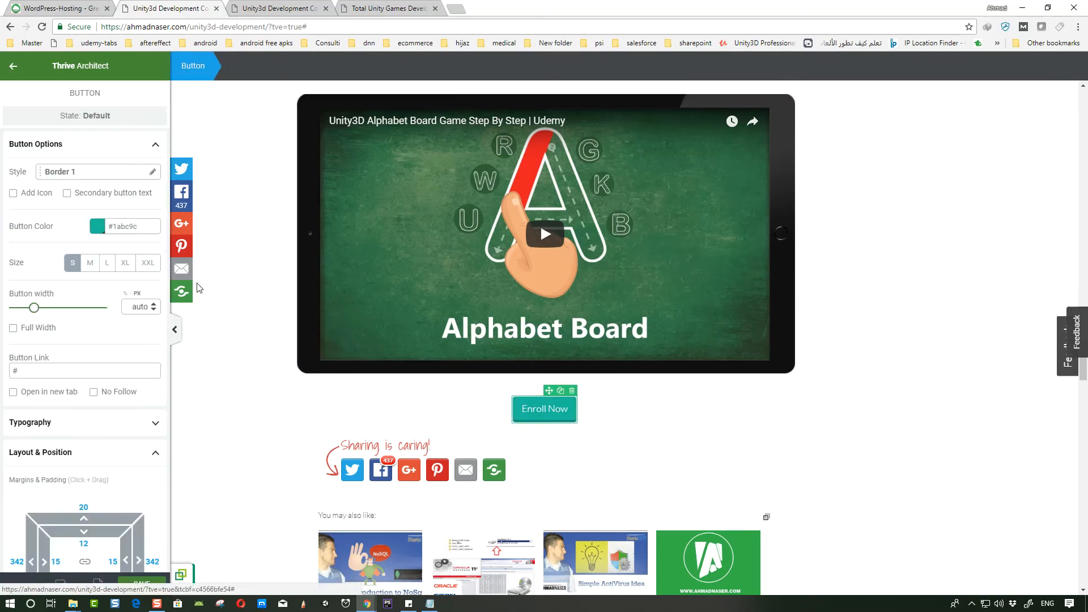
pyautogui.click(14, 194)
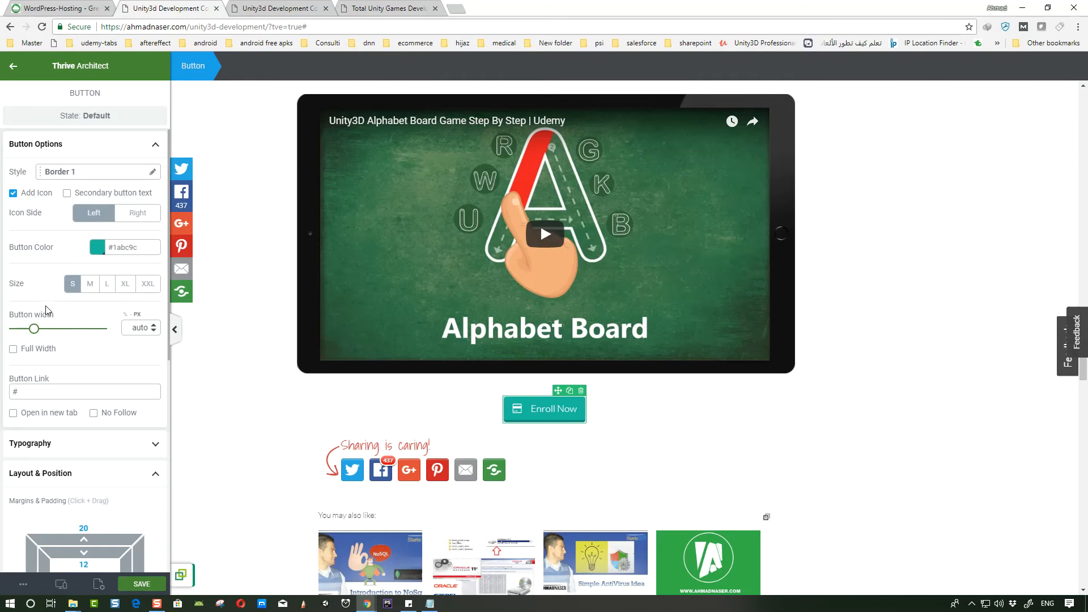
pyautogui.scroll(-1, 41, 297)
pyautogui.moveTo(36, 276); pyautogui.dragTo(38, 276)
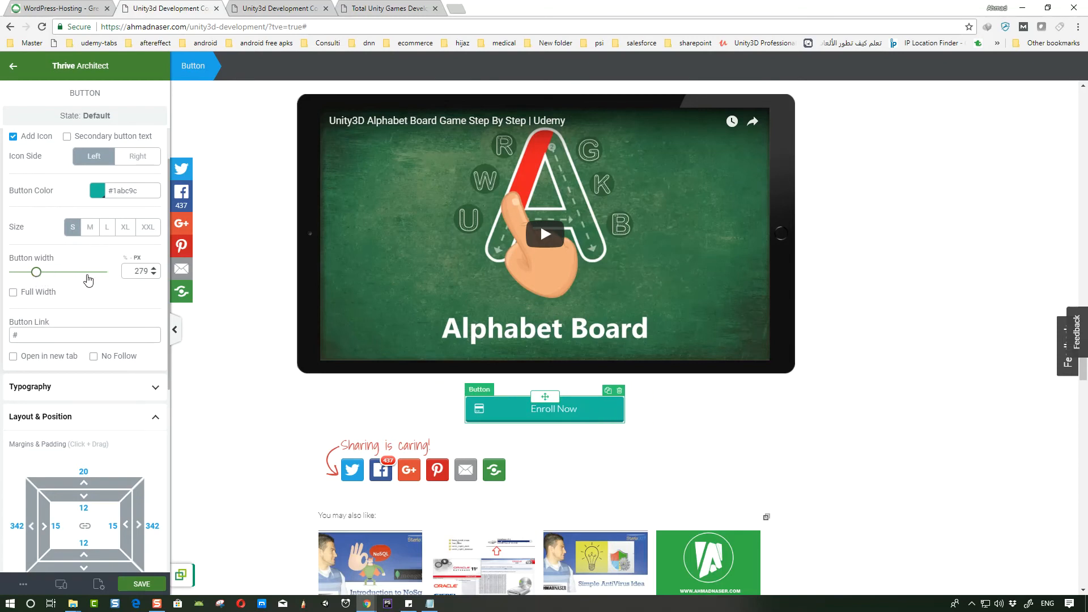
# - Set the Enroll Now text to 35 px and change its font face to Times New Roman
pyautogui.click(550, 409)
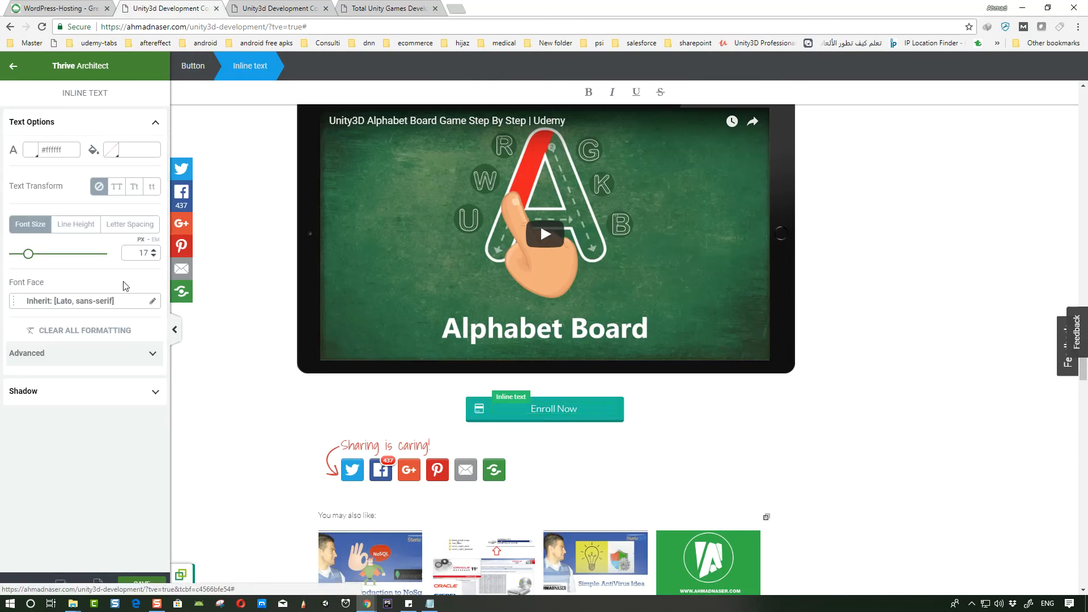
pyautogui.moveTo(28, 254); pyautogui.dragTo(45, 255)
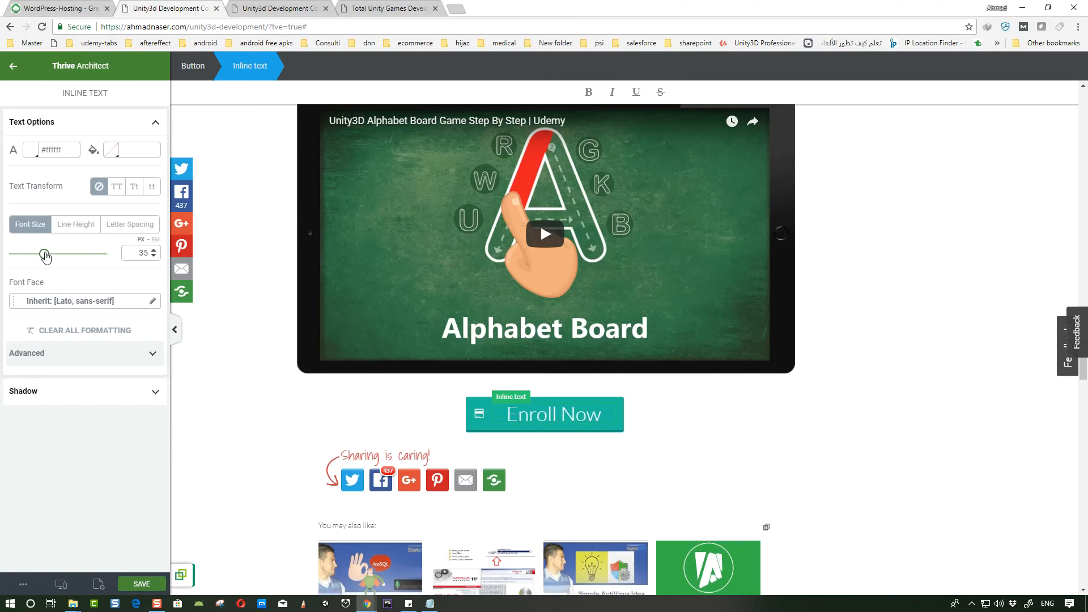
pyautogui.click(154, 302)
pyautogui.click(83, 358)
pyautogui.click(64, 393)
pyautogui.click(134, 393)
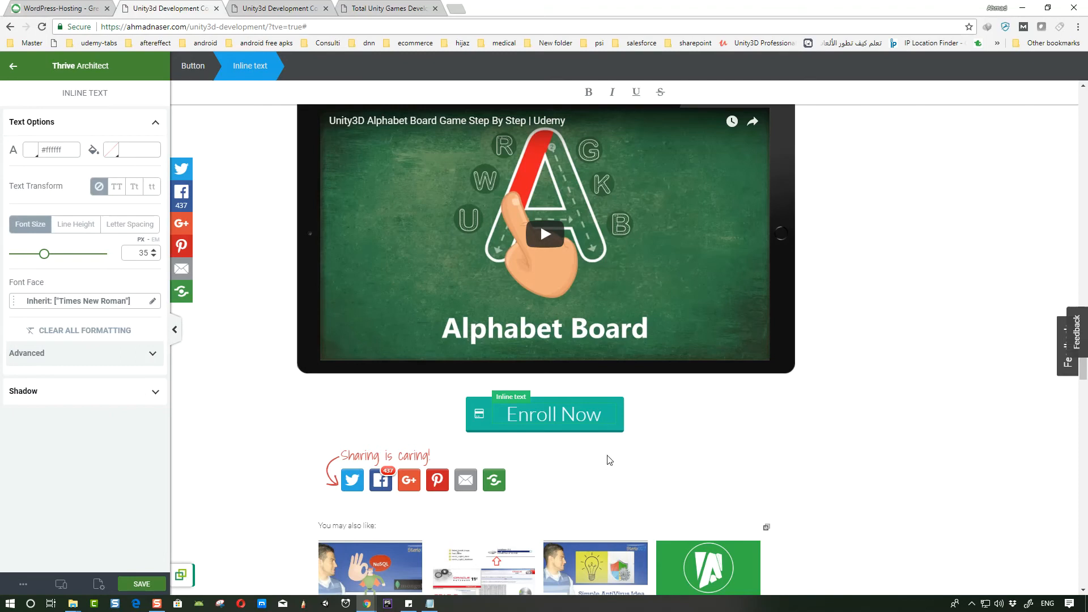
pyautogui.click(480, 403)
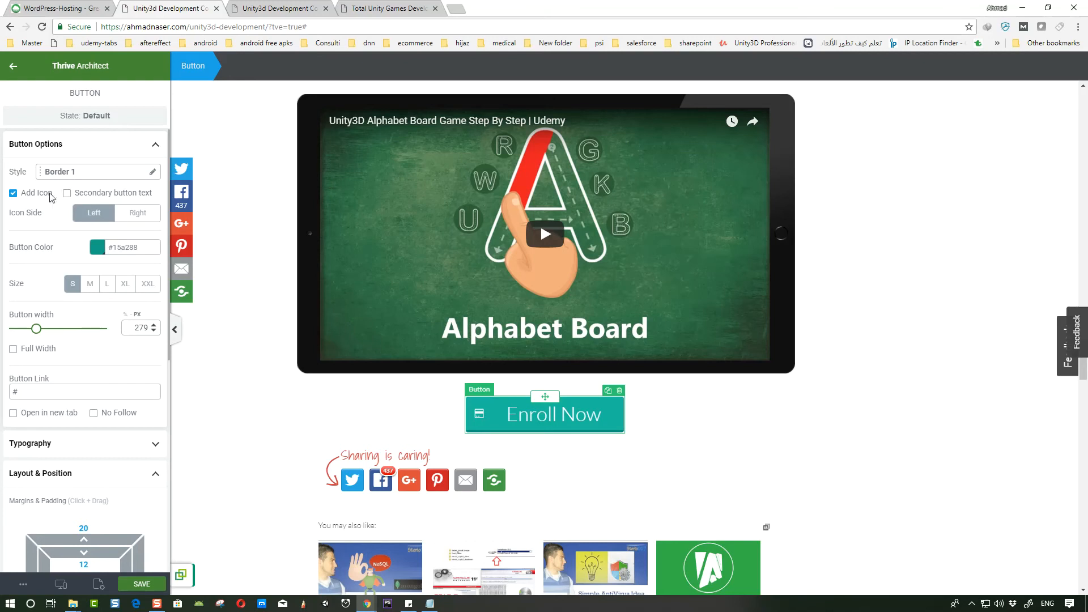
pyautogui.scroll(-7, 76, 392)
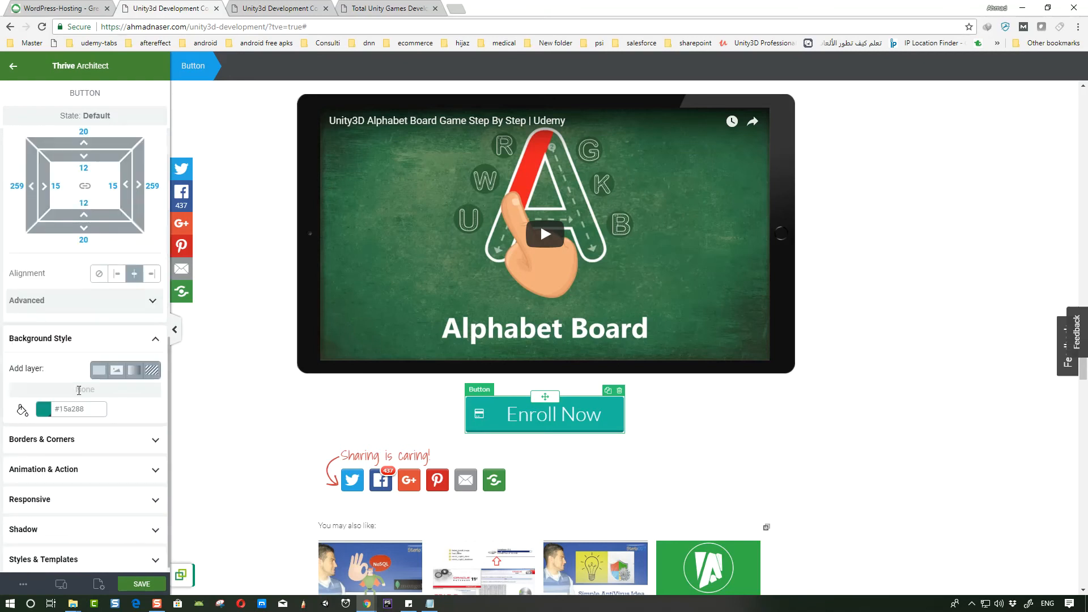
pyautogui.scroll(7, 58, 341)
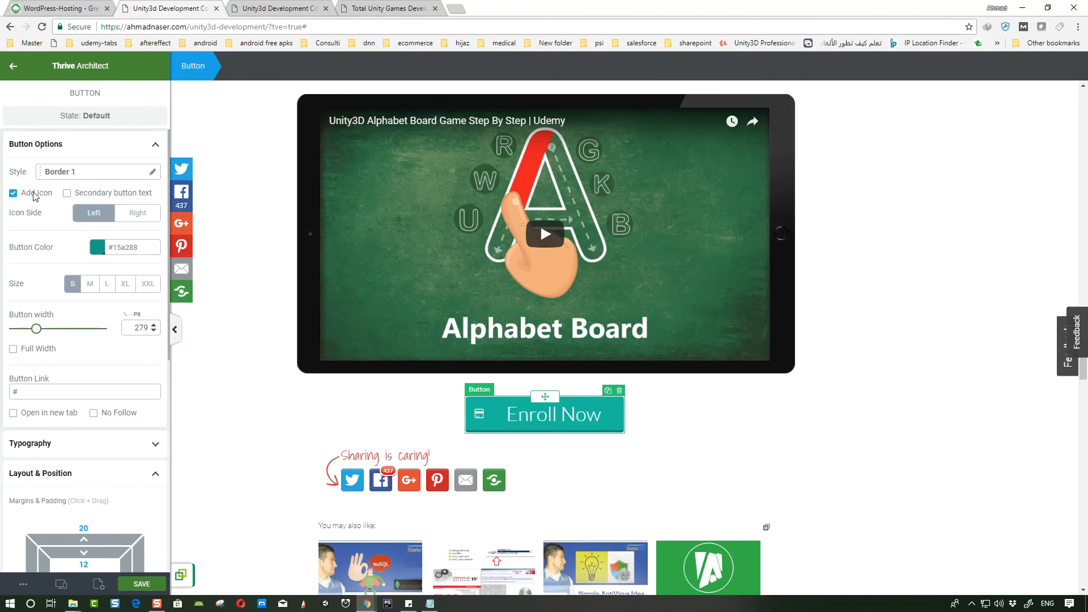
pyautogui.click(137, 213)
pyautogui.click(98, 214)
pyautogui.click(148, 176)
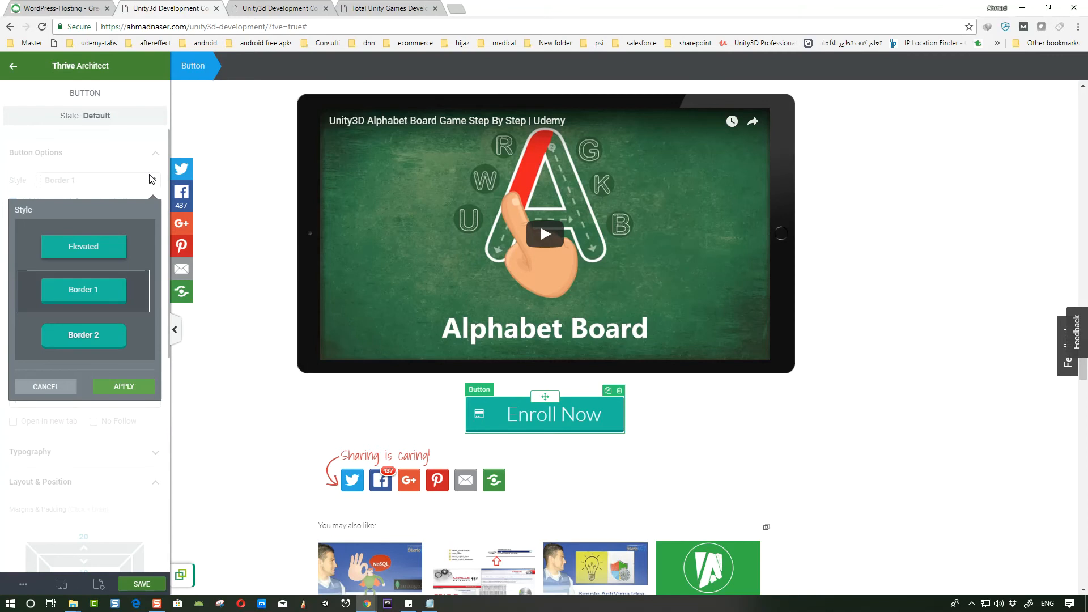
pyautogui.click(46, 387)
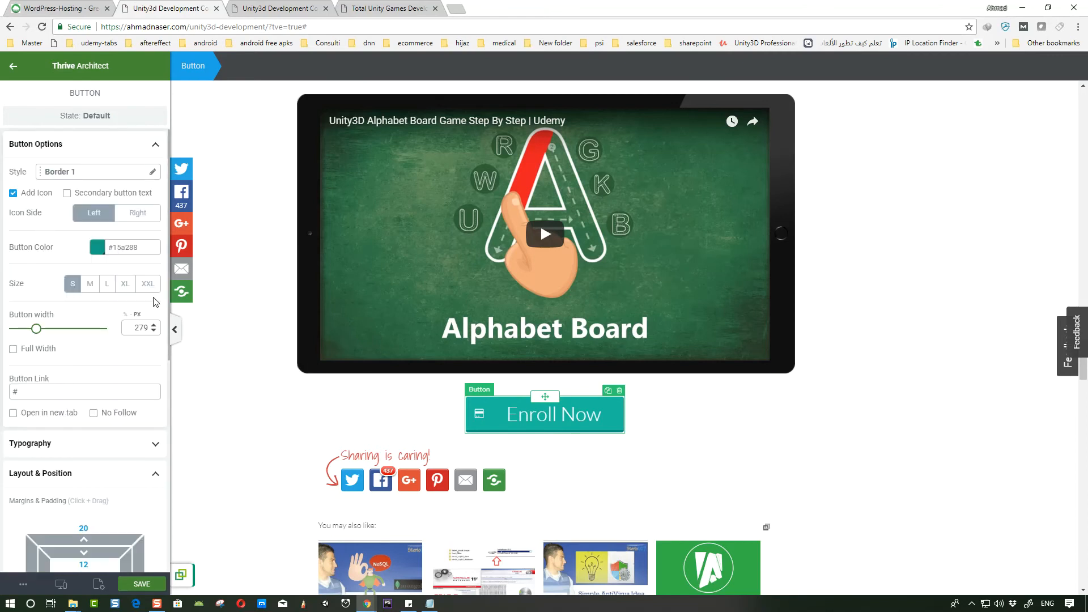
# - Change the button's icon to the tag icon and set the icon size to 28
pyautogui.click(483, 417)
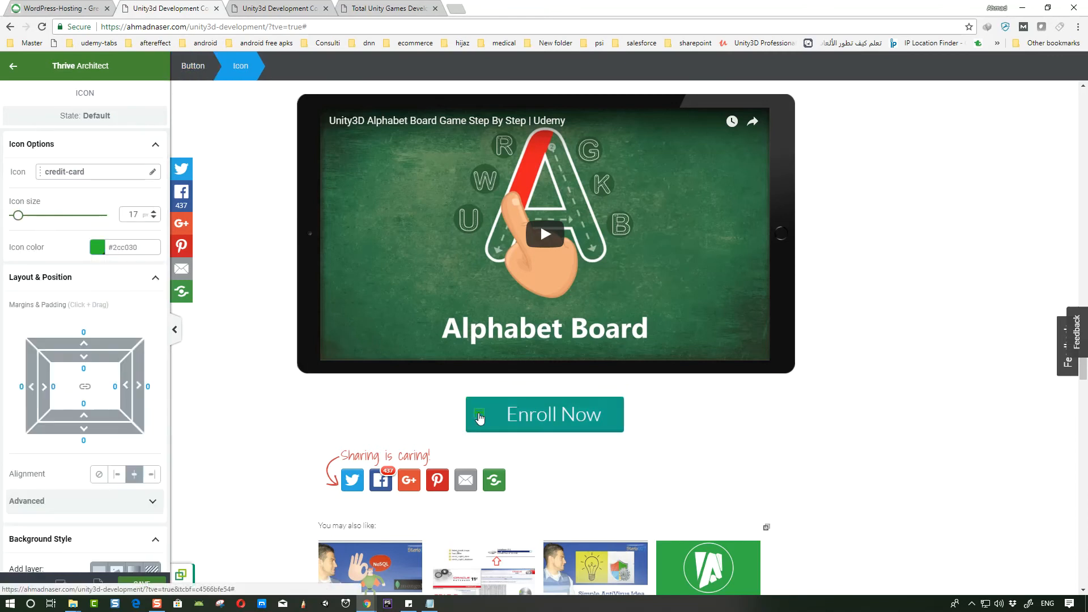
pyautogui.click(127, 175)
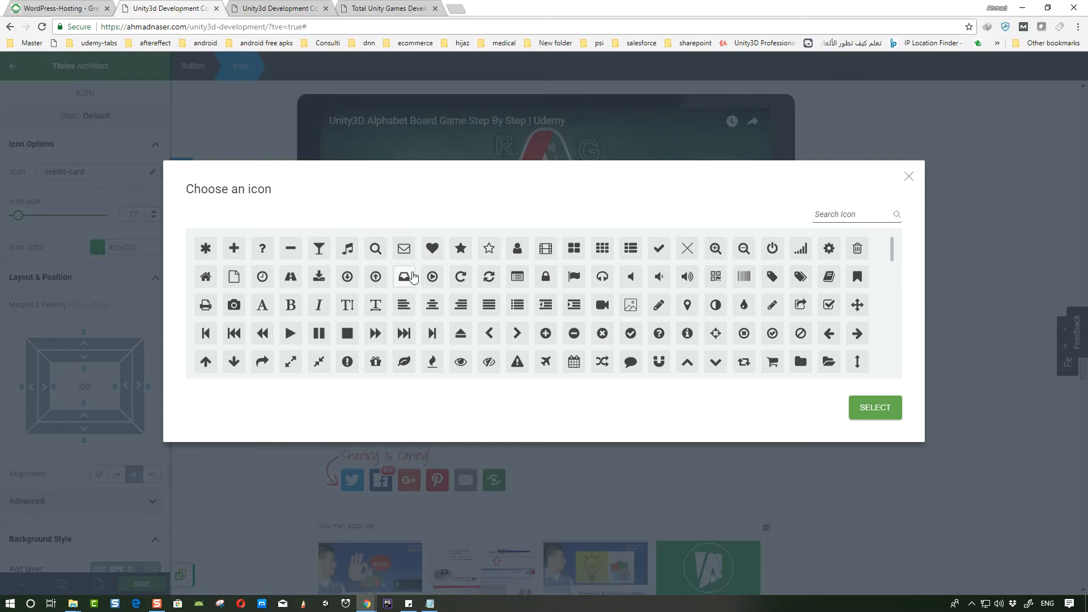
pyautogui.click(773, 278)
pyautogui.click(873, 407)
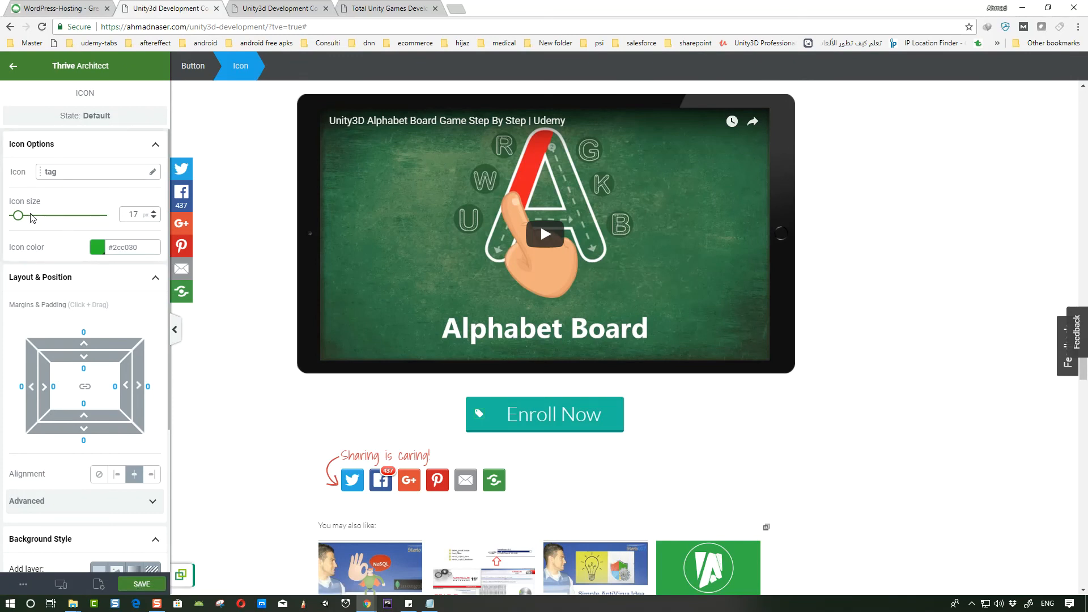
pyautogui.moveTo(16, 221); pyautogui.dragTo(24, 221)
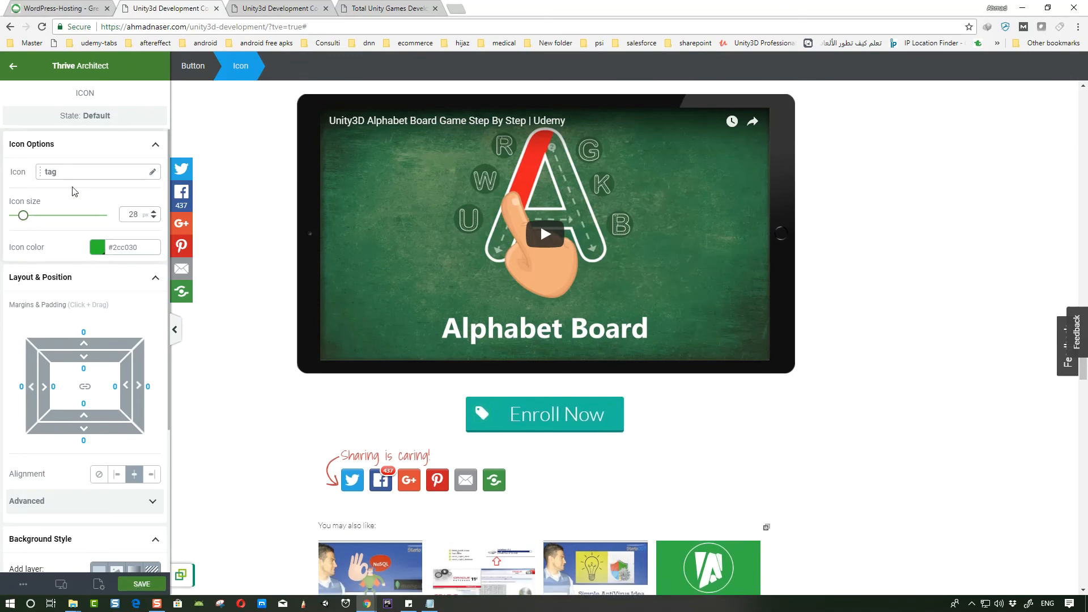
# - Replace the button's icon with the arrow-in-square icon from the icon library
pyautogui.click(152, 172)
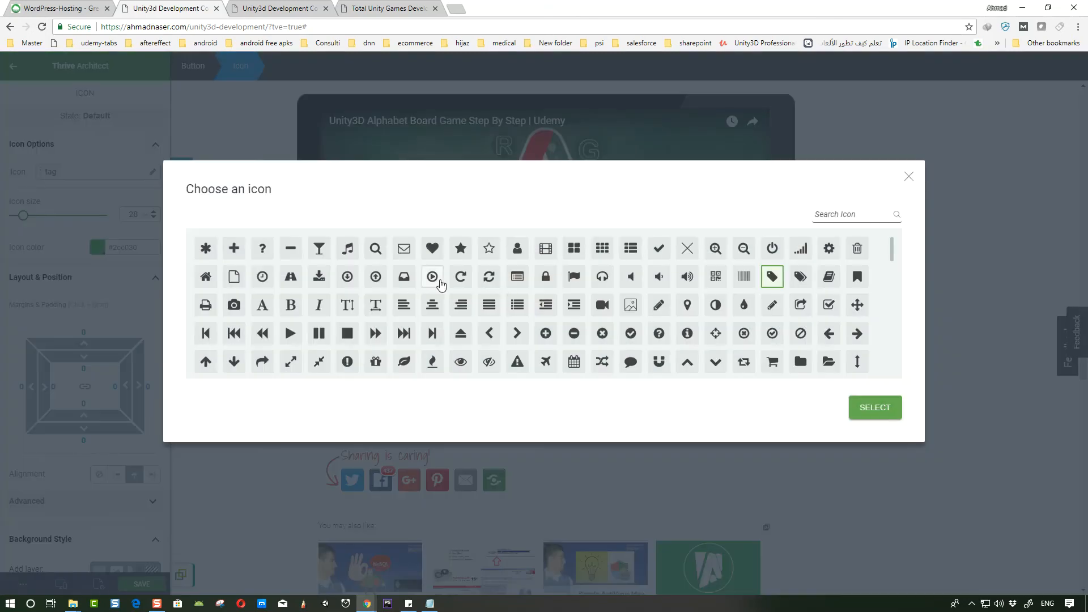
pyautogui.scroll(-1, 745, 306)
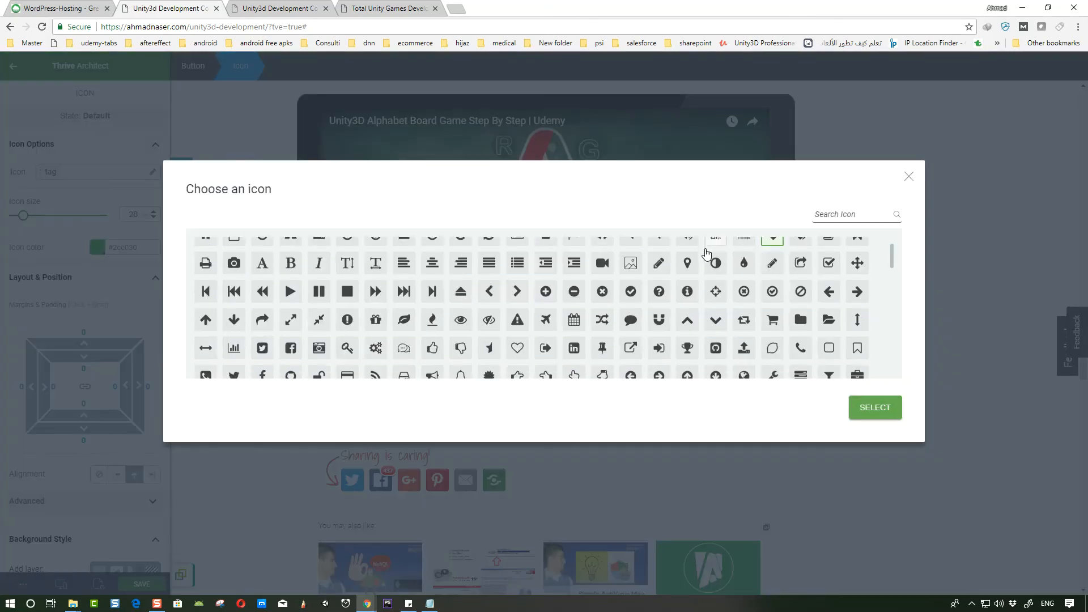
pyautogui.scroll(-5, 746, 315)
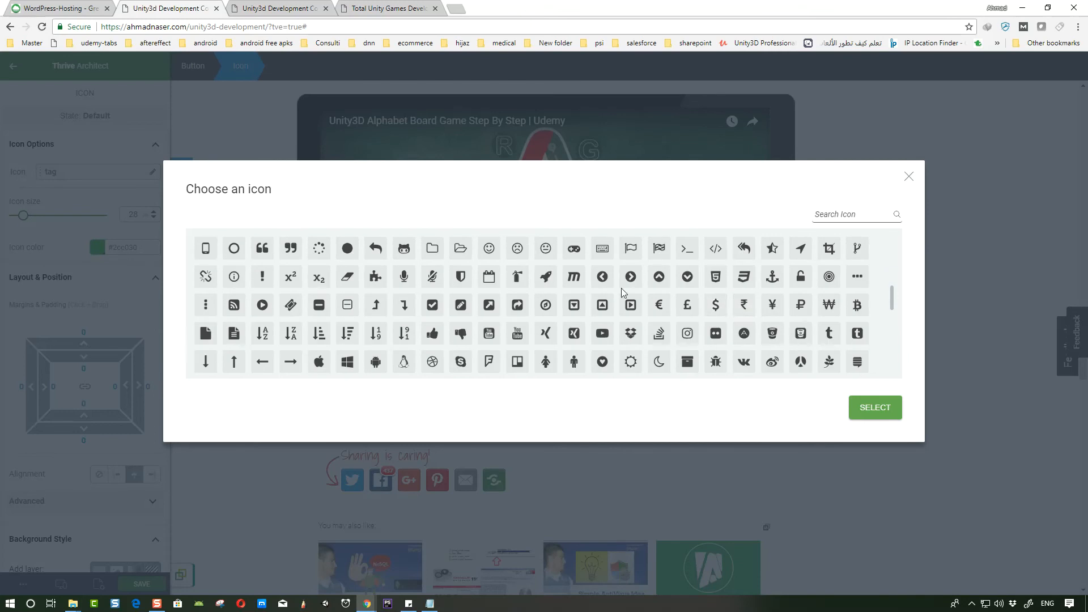
pyautogui.scroll(-5, 577, 318)
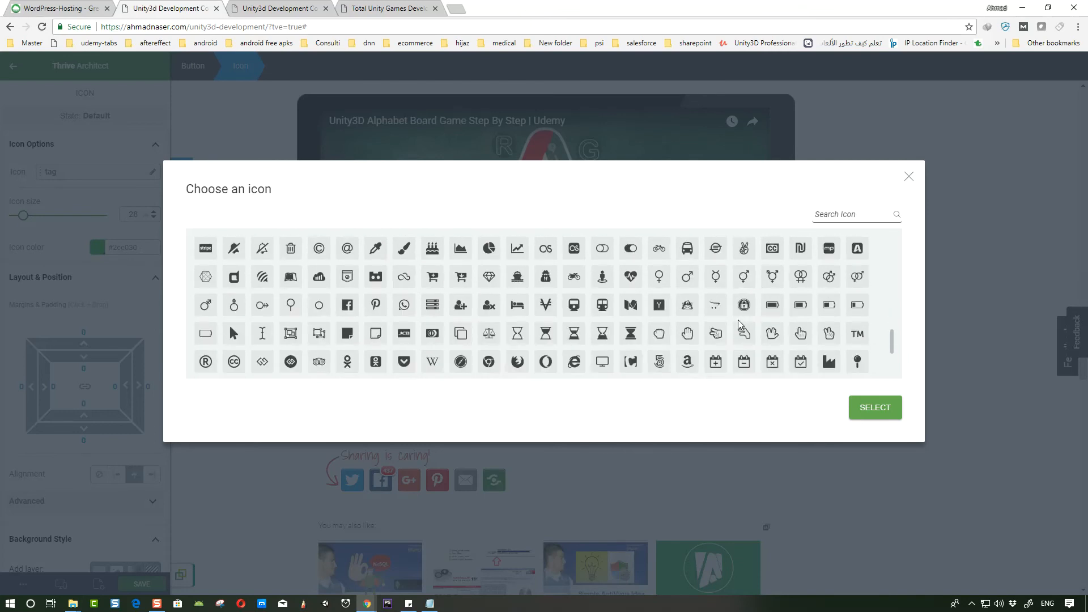
pyautogui.scroll(2, 544, 333)
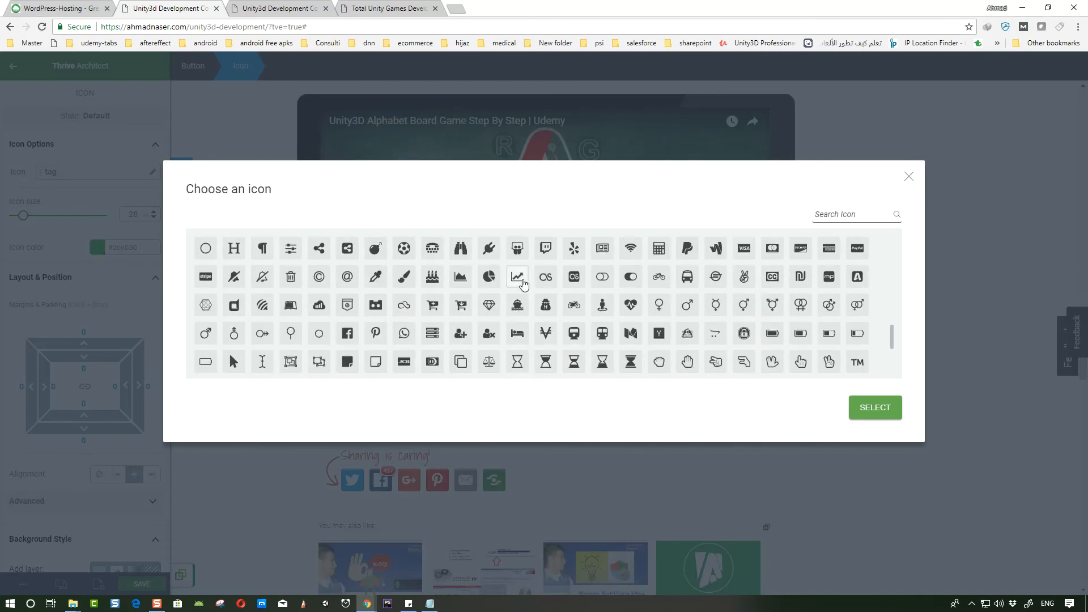
pyautogui.scroll(-6, 324, 298)
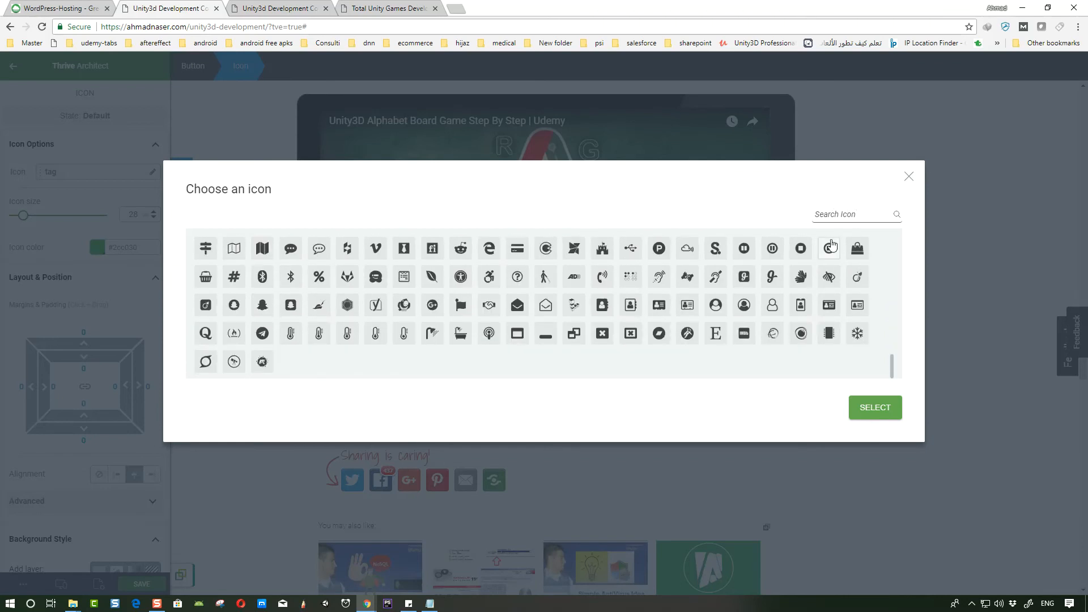
pyautogui.scroll(5, 453, 332)
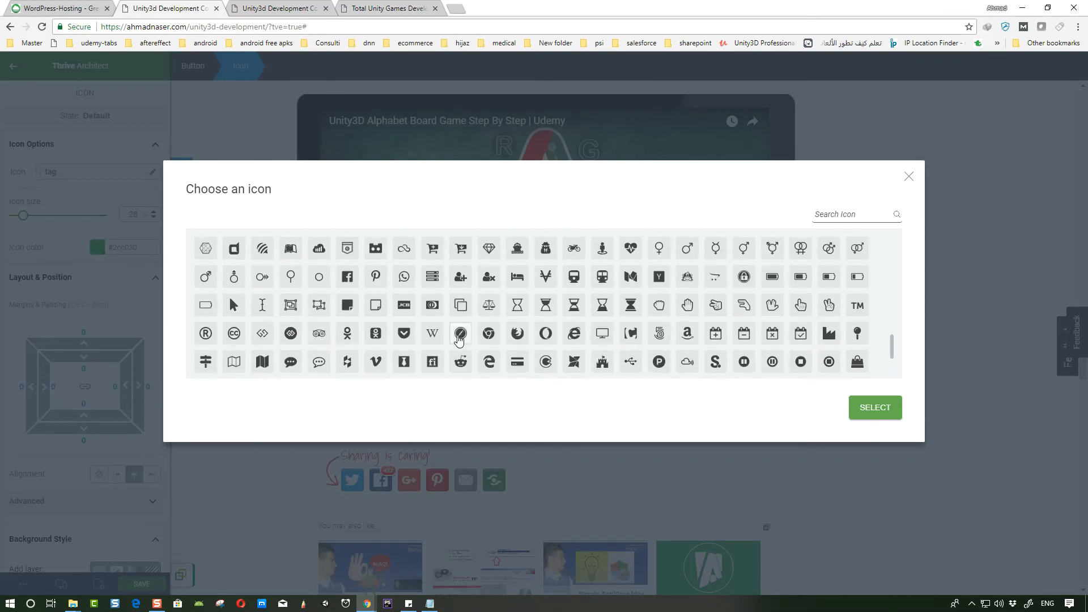
pyautogui.scroll(2, 341, 273)
pyautogui.click(489, 305)
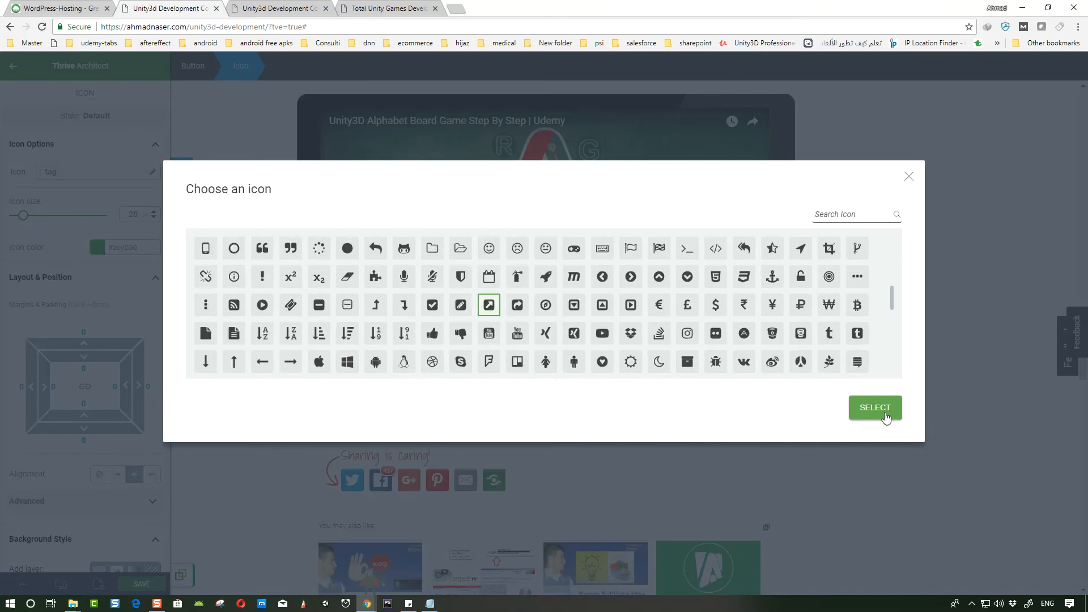
pyautogui.click(875, 408)
pyautogui.scroll(1, 710, 448)
pyautogui.click(721, 469)
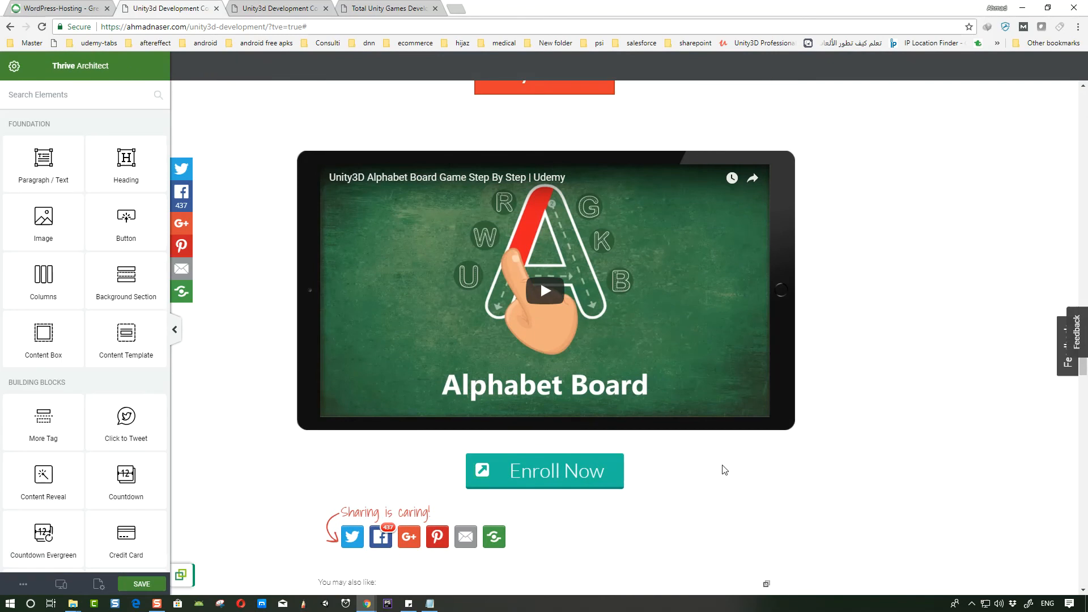
pyautogui.scroll(1, 721, 469)
pyautogui.scroll(-2, 548, 350)
pyautogui.scroll(2, 549, 350)
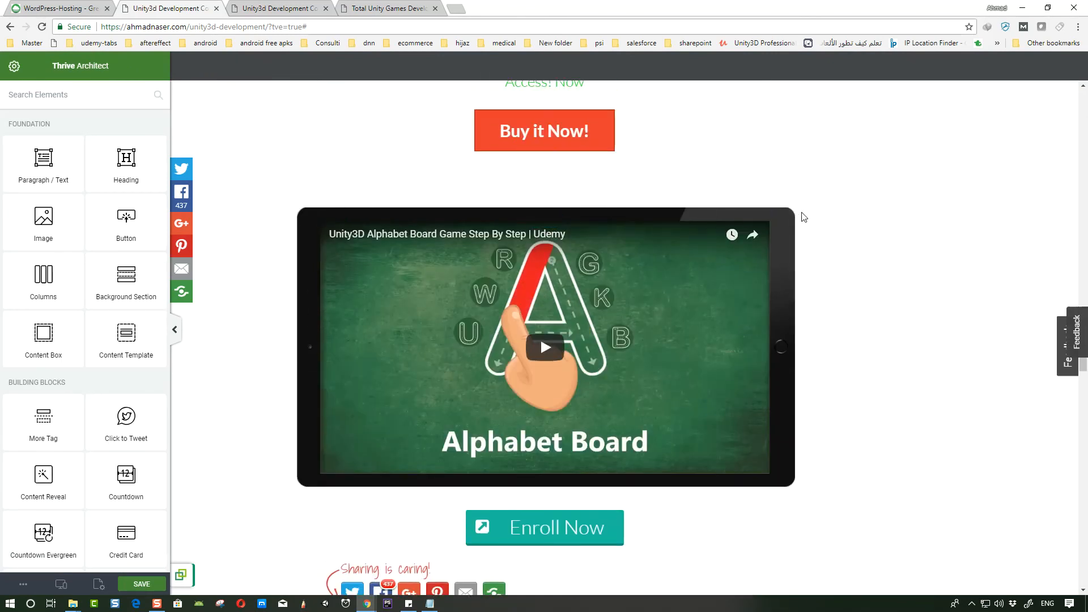
# - Duplicate the content box holding the video, then undo the duplication
pyautogui.click(748, 227)
pyautogui.click(270, 68)
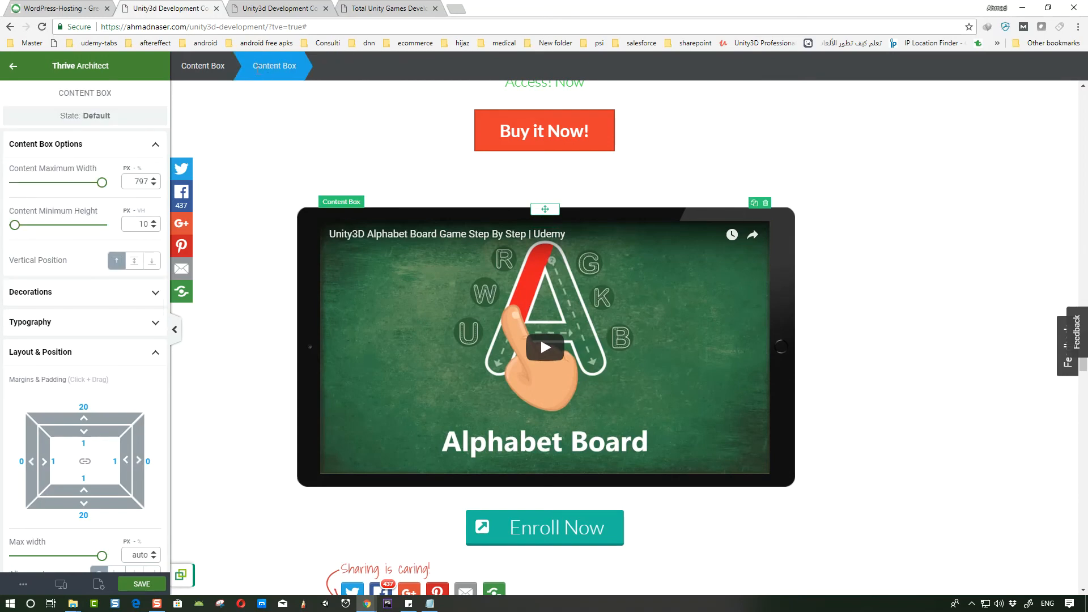
pyautogui.click(211, 67)
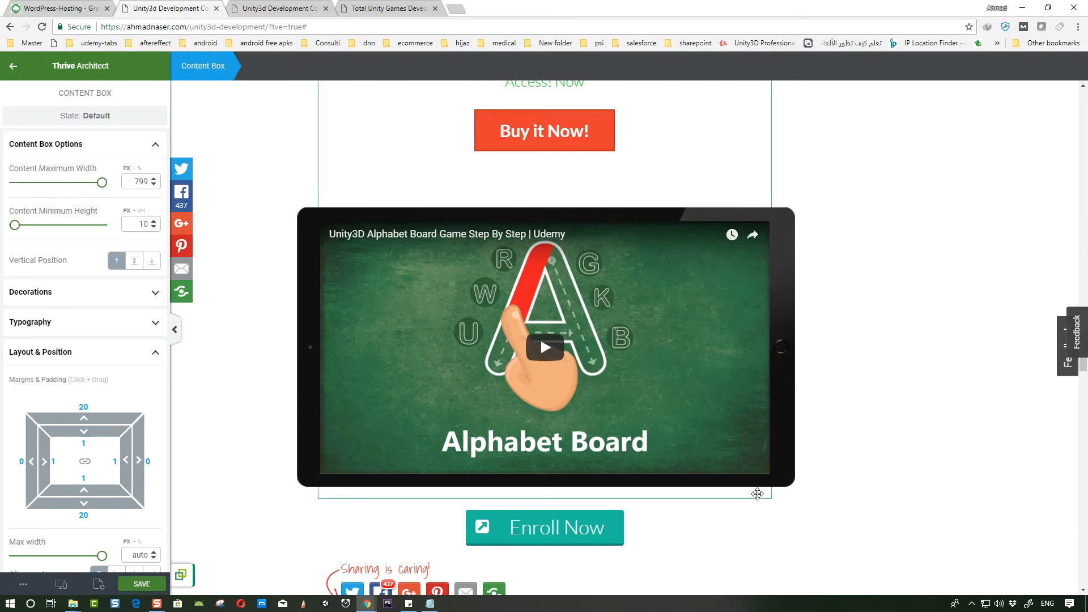
pyautogui.click(654, 424)
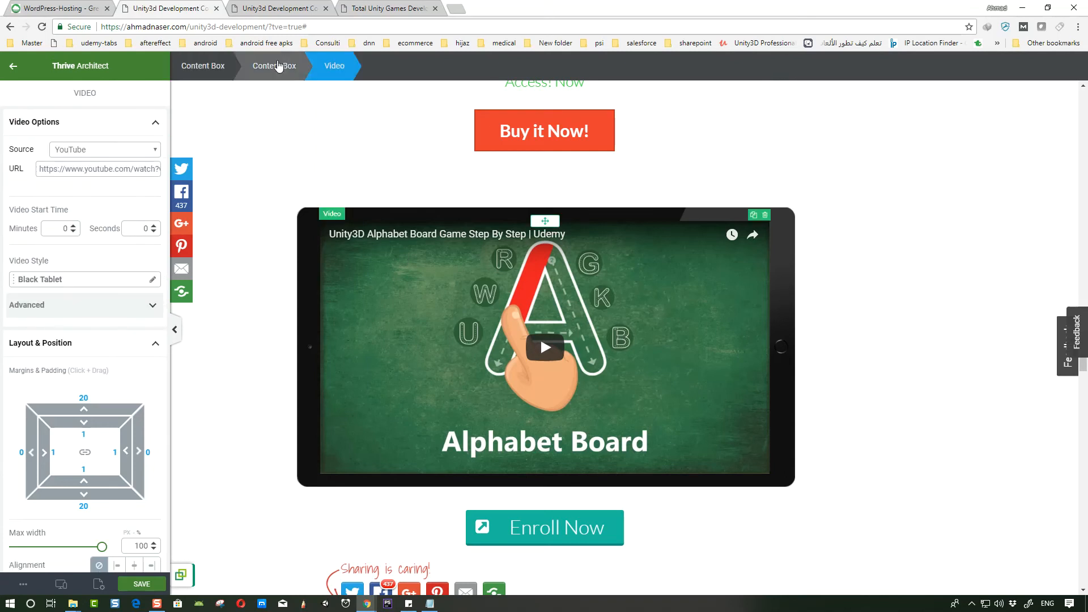
pyautogui.click(275, 67)
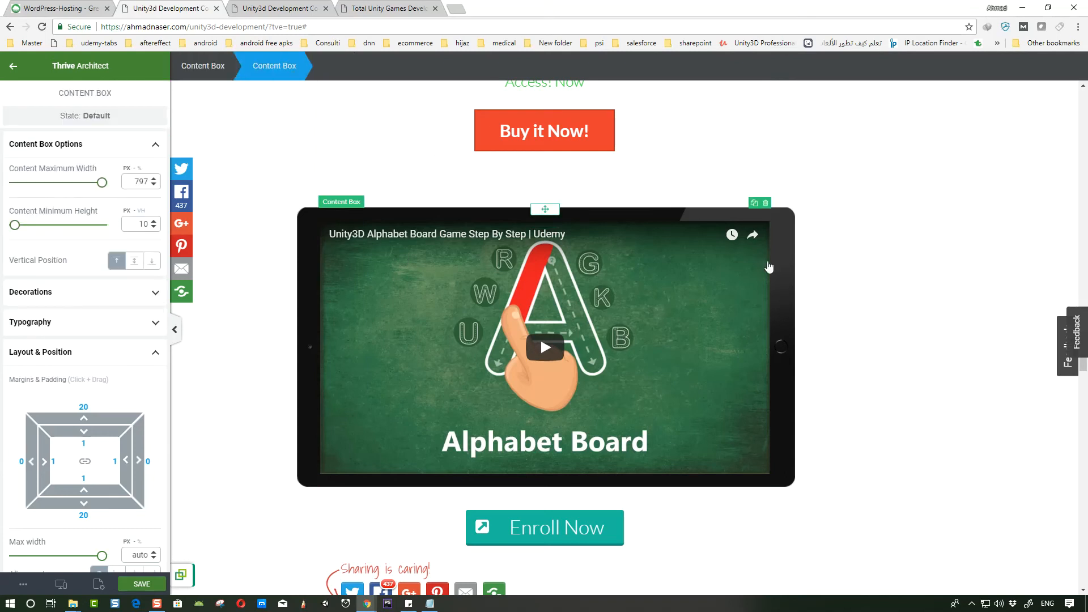
pyautogui.click(754, 204)
pyautogui.scroll(-5, 618, 299)
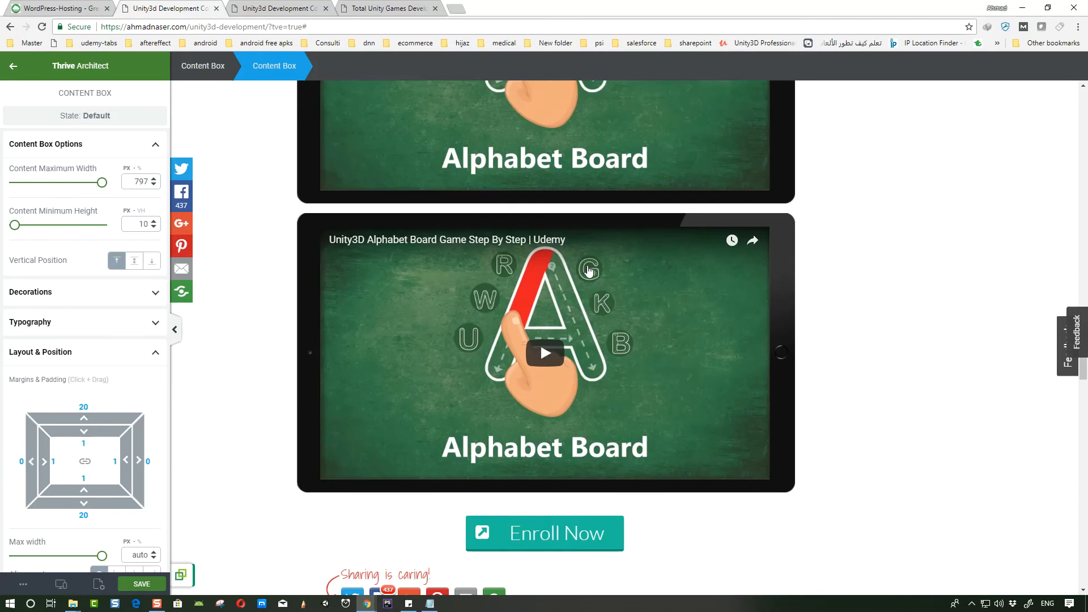
pyautogui.scroll(1, 617, 299)
pyautogui.scroll(5, 618, 298)
pyautogui.scroll(-4, 652, 314)
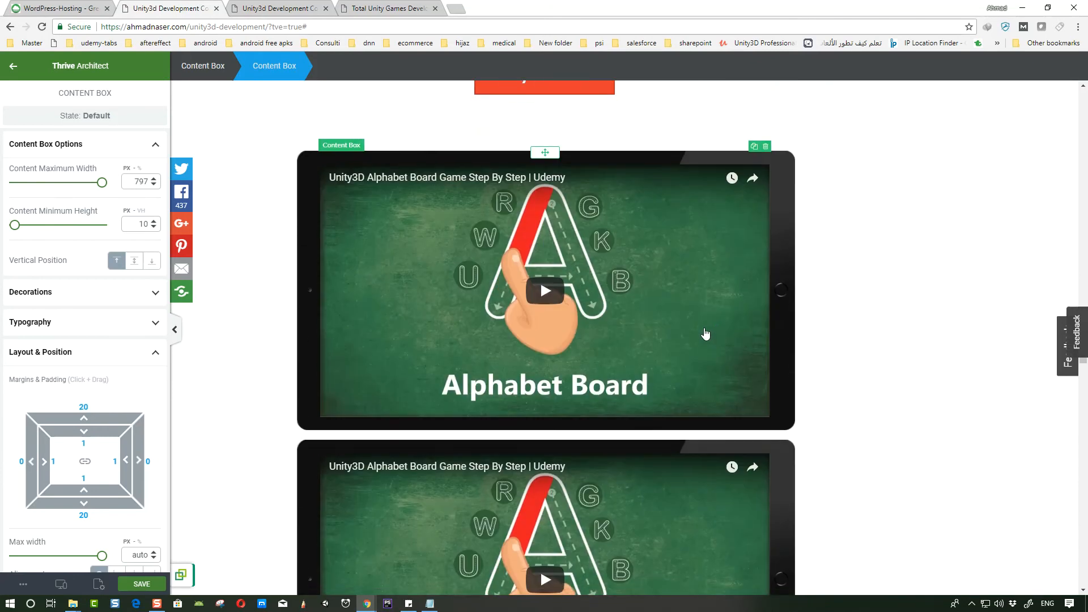
pyautogui.scroll(-1, 669, 324)
pyautogui.scroll(2, 785, 423)
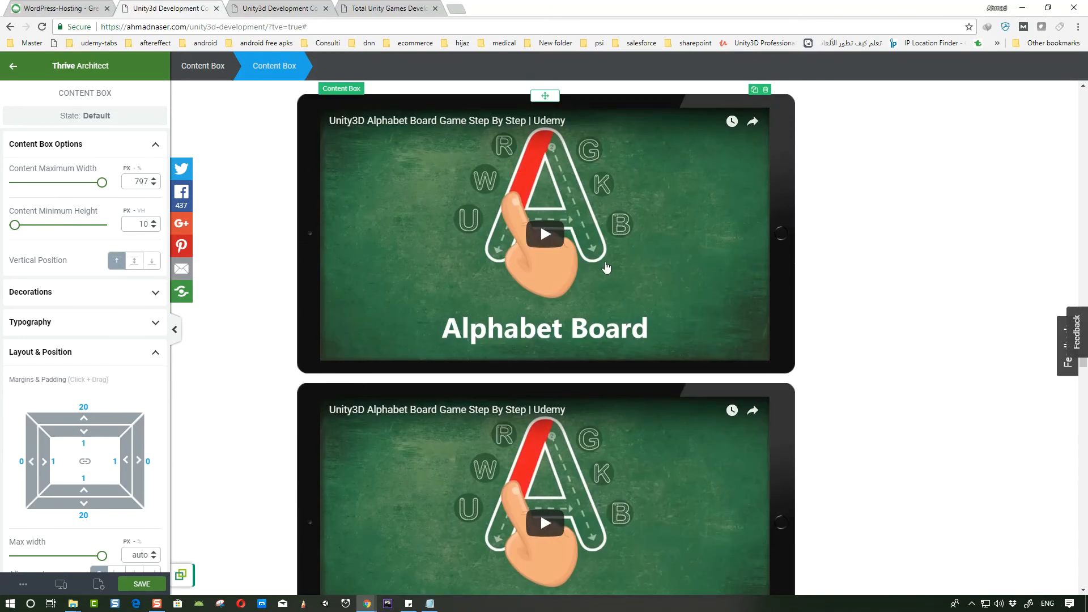
pyautogui.hotkey('ctrl', 'z')
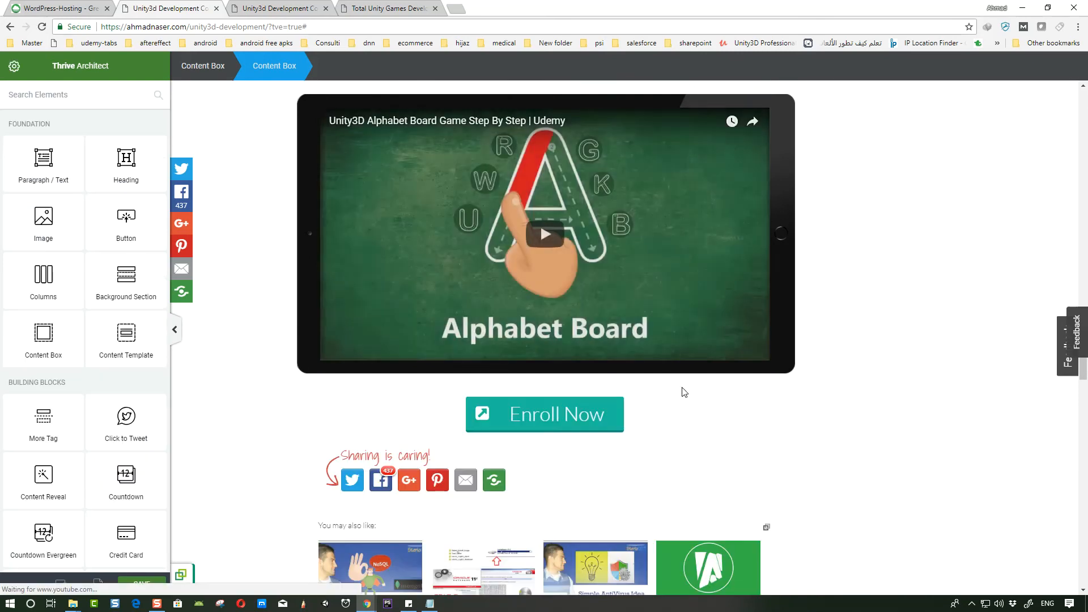
# - Move the Enroll Now button up to sit directly beneath the video and select it again
pyautogui.scroll(3, 682, 391)
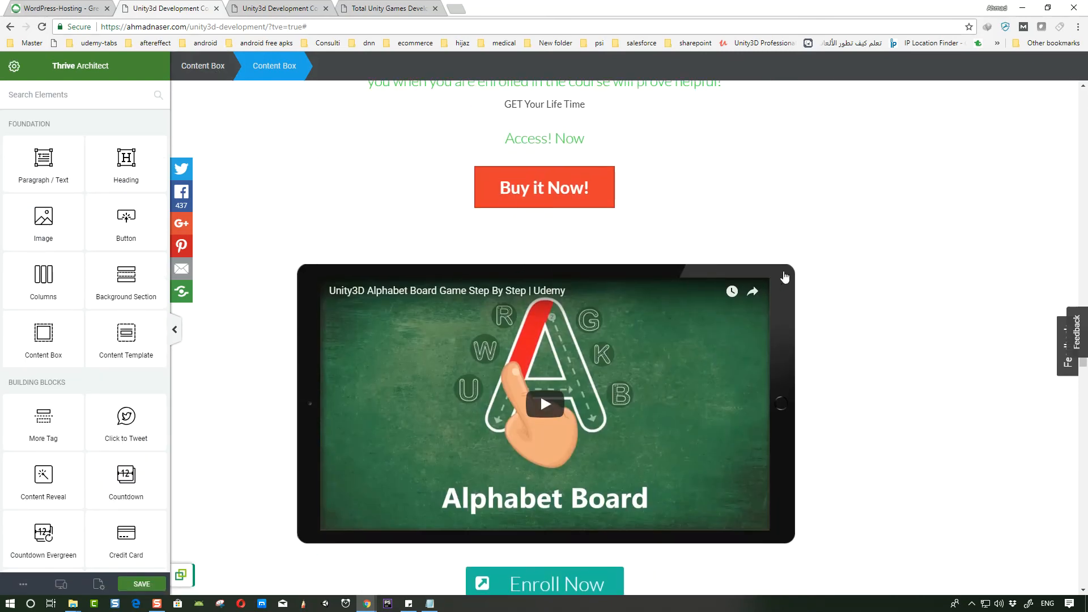
pyautogui.click(787, 281)
pyautogui.scroll(-2, 527, 582)
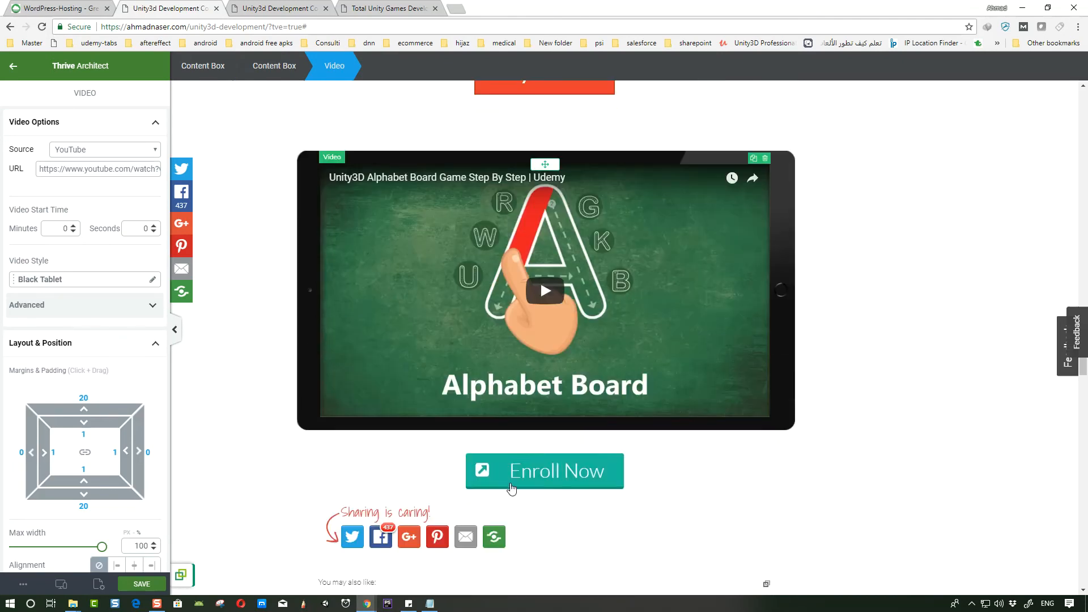
pyautogui.click(543, 467)
pyautogui.click(565, 446)
pyautogui.click(551, 461)
pyautogui.moveTo(549, 462); pyautogui.dragTo(551, 417)
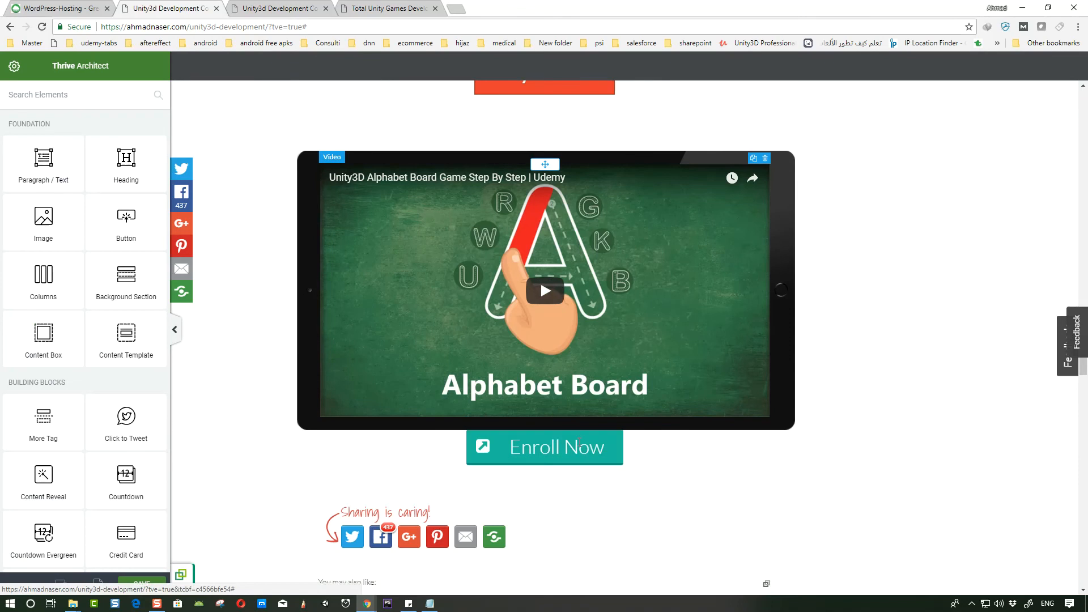
pyautogui.scroll(3, 542, 587)
pyautogui.scroll(-2, 542, 587)
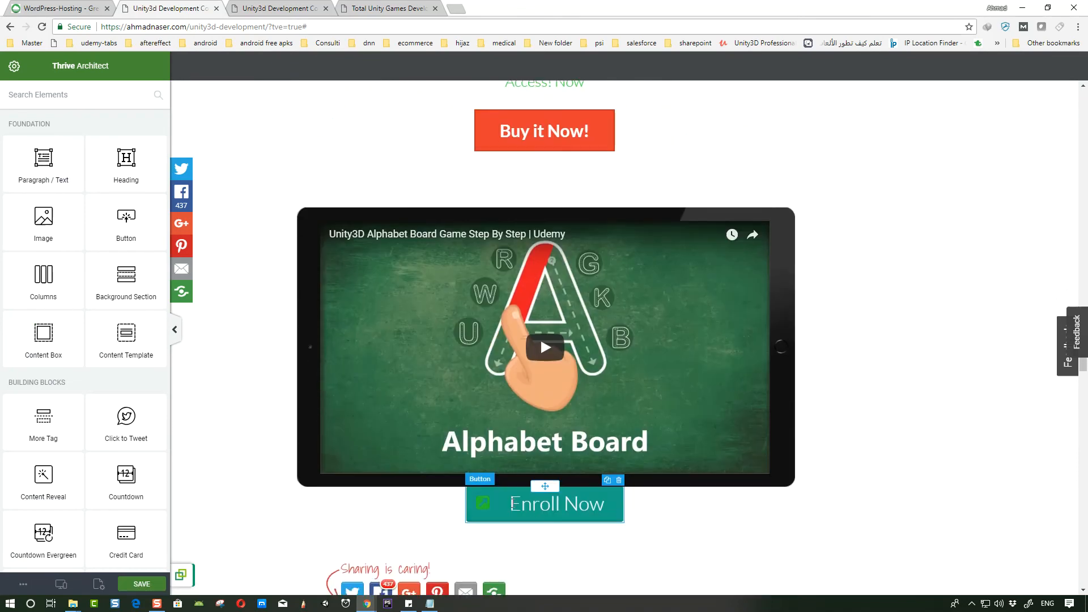
pyautogui.click(485, 517)
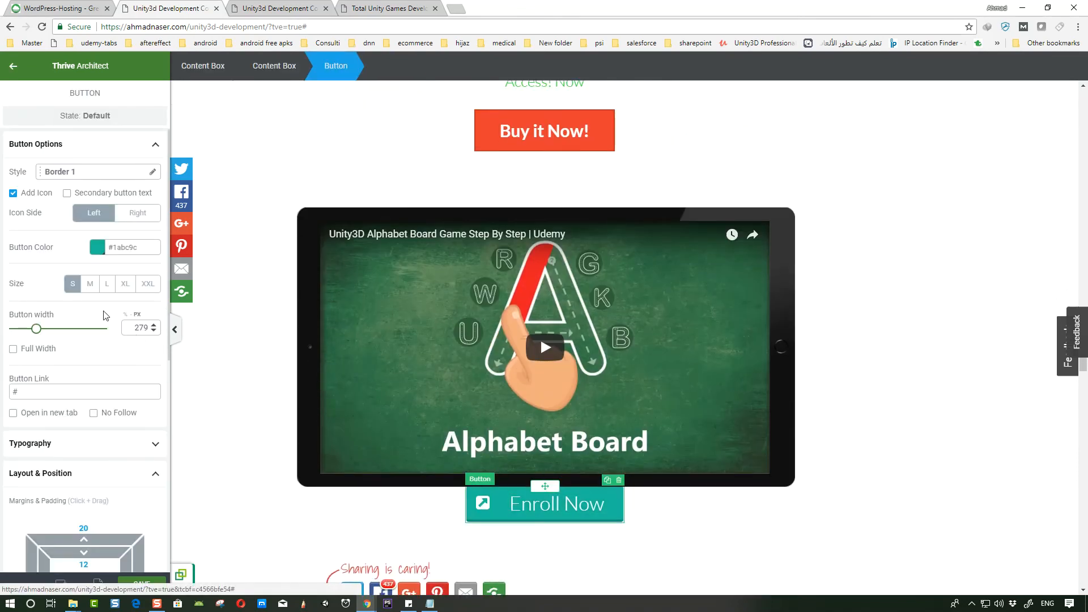
# - Set the Enroll Now button's top margin to 33
pyautogui.scroll(-3, 78, 359)
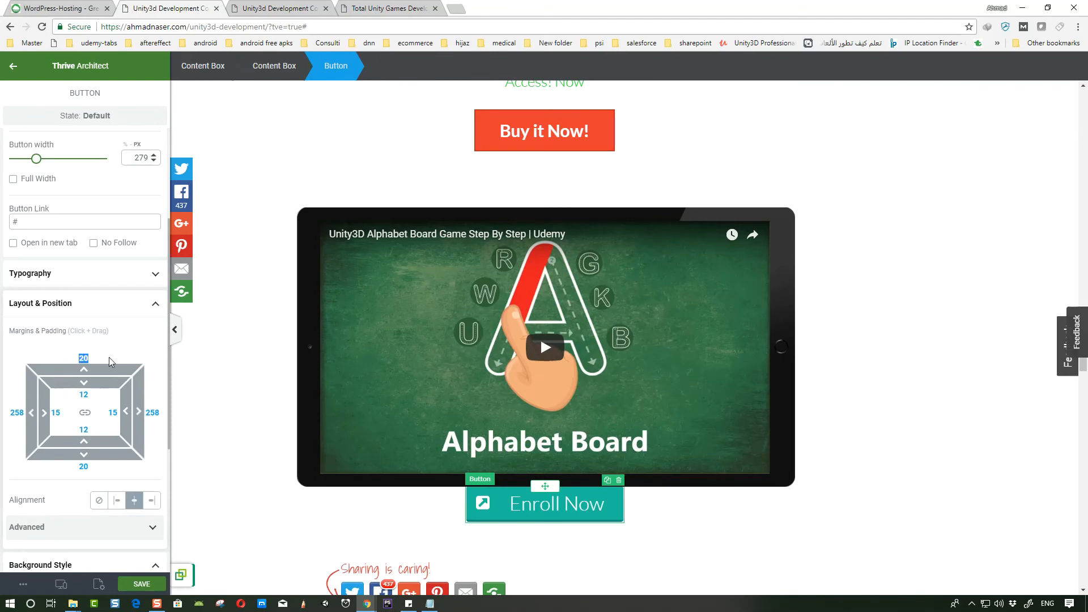
pyautogui.write('33')
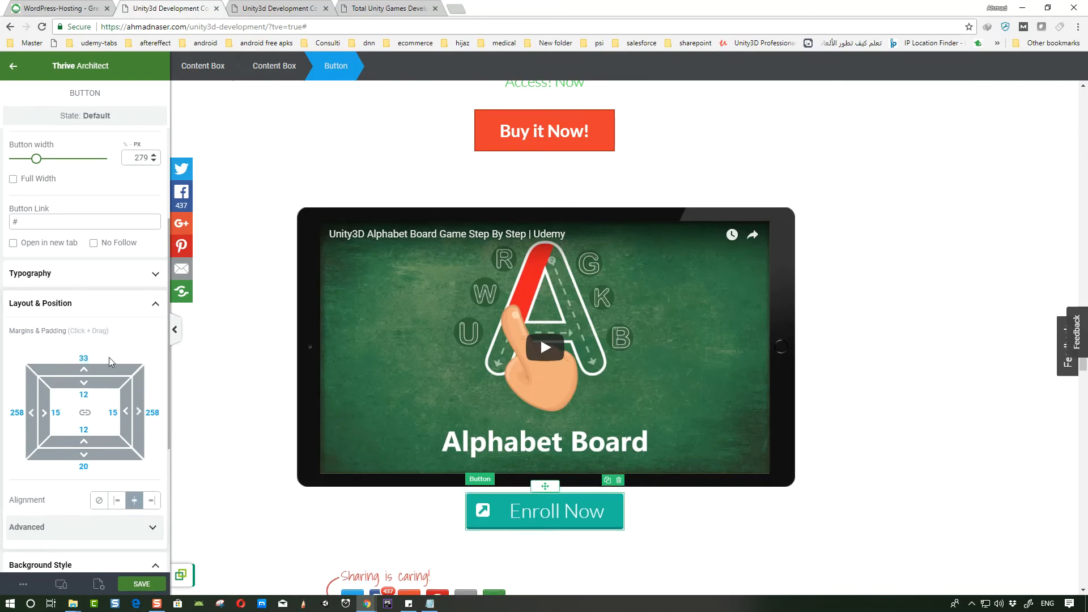
# - Duplicate the content box holding the video and its Enroll Now button
pyautogui.click(784, 217)
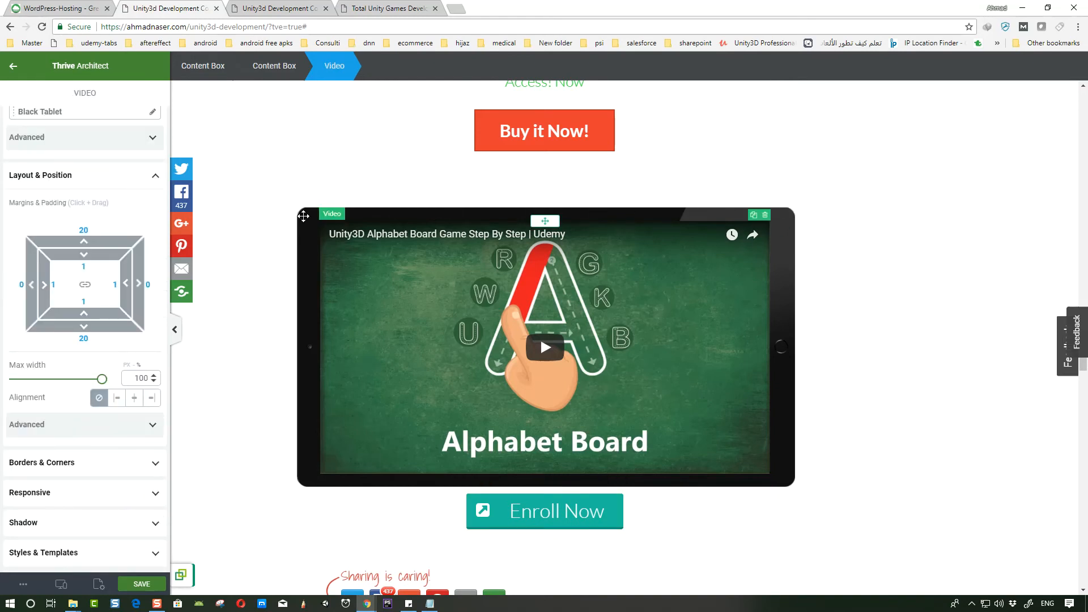
pyautogui.click(266, 65)
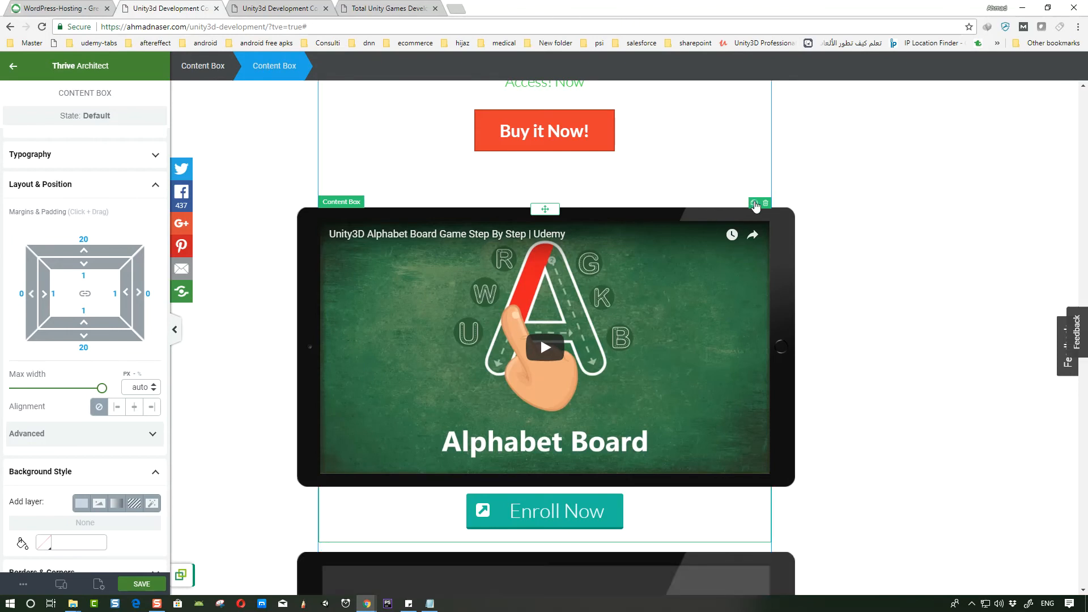
pyautogui.scroll(-2, 720, 333)
pyautogui.scroll(8, 572, 385)
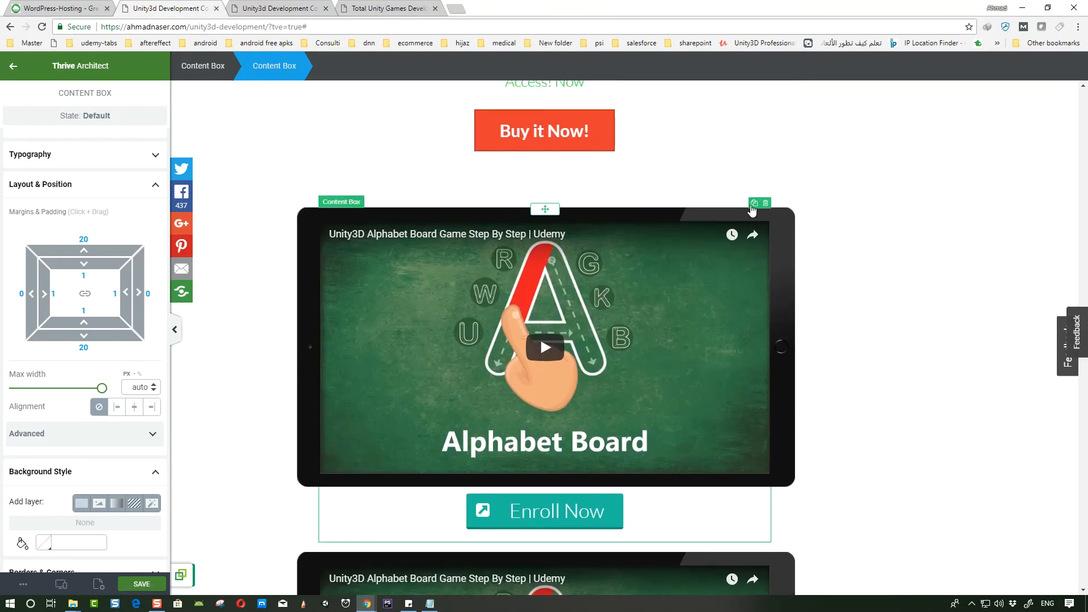
pyautogui.click(753, 203)
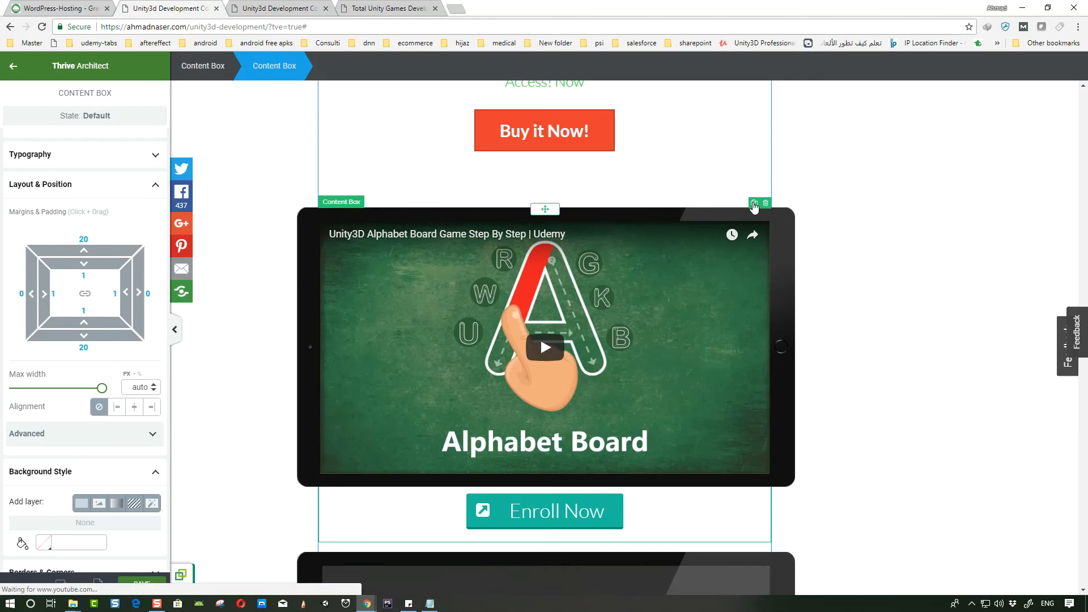
pyautogui.scroll(-5, 558, 329)
pyautogui.scroll(-4, 549, 343)
pyautogui.scroll(3, 543, 356)
pyautogui.scroll(3, 543, 356)
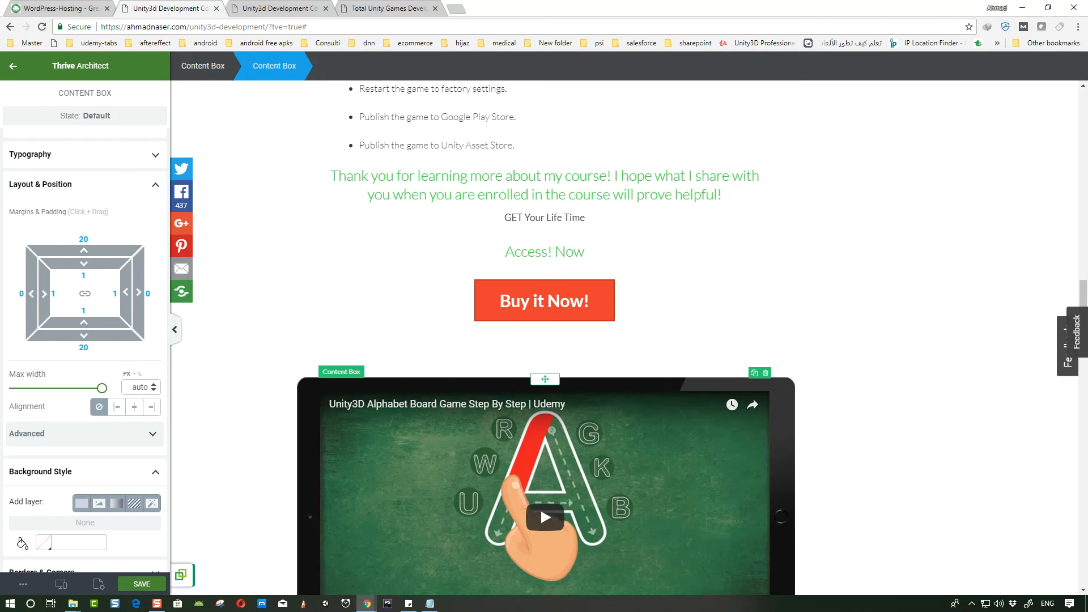
pyautogui.scroll(-5, 510, 397)
pyautogui.scroll(5, 522, 169)
pyautogui.scroll(-2, 521, 169)
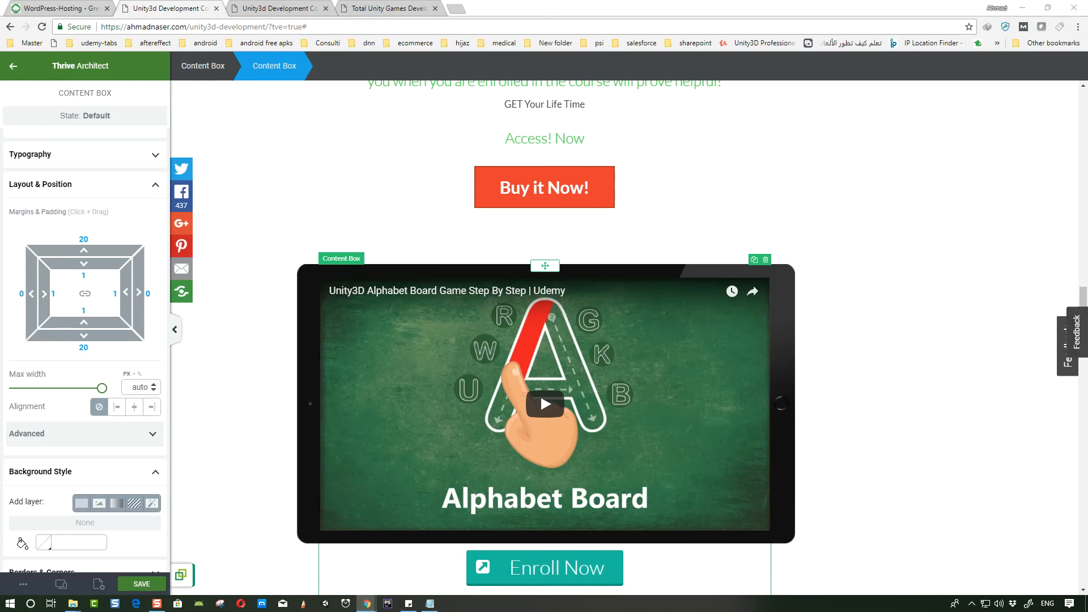
# - Set the first Enroll Now button's link to the course URL with coupon code MAKE018YOURS
pyautogui.click(607, 453)
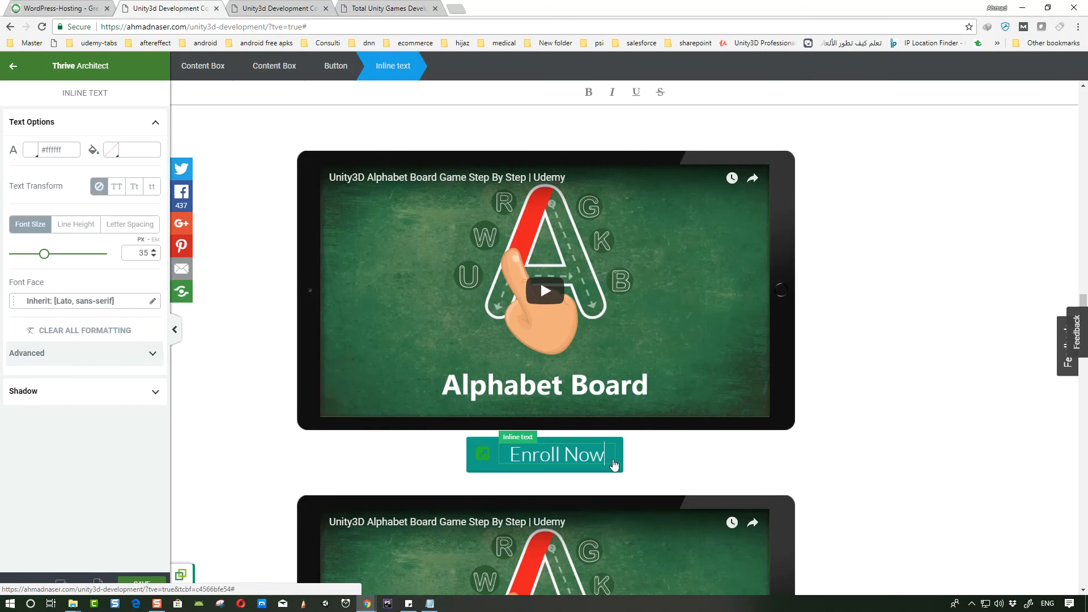
pyautogui.click(476, 454)
pyautogui.click(54, 393)
pyautogui.hotkey('ctrl', 'a')
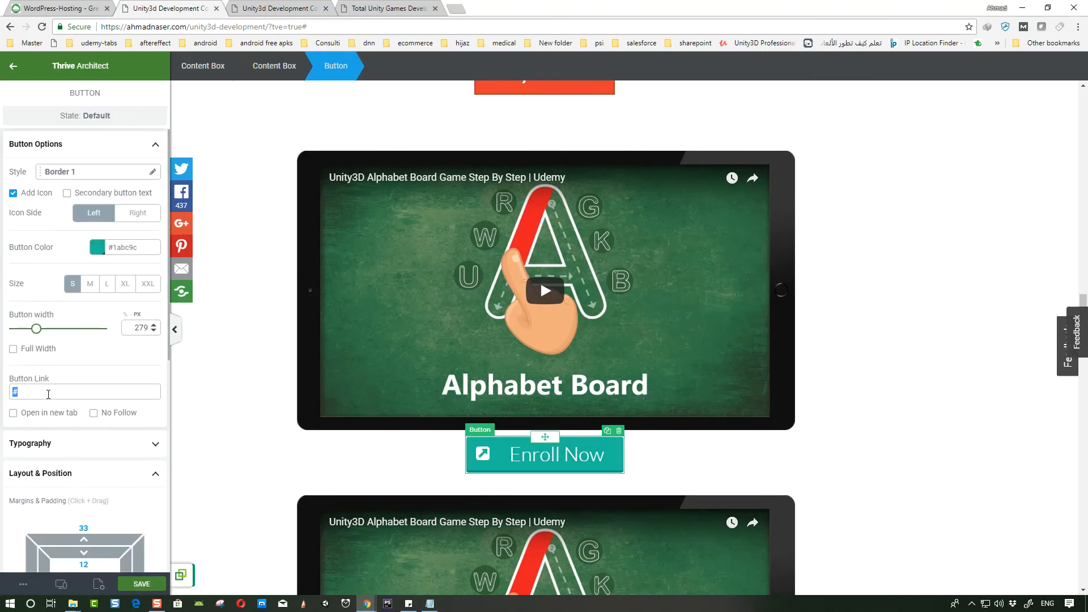
pyautogui.hotkey('ctrl', 'v')
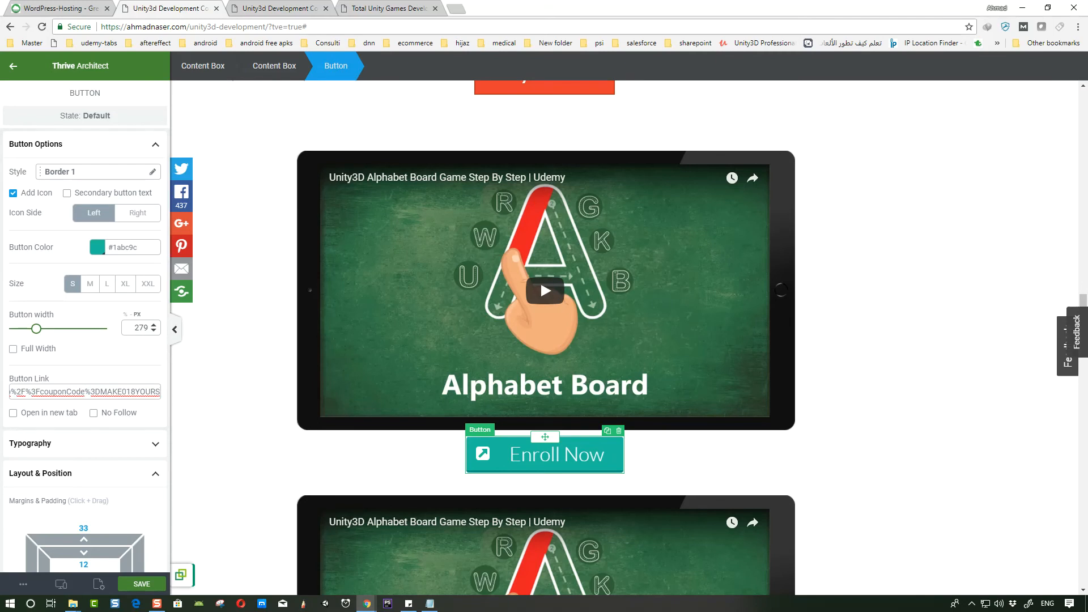
pyautogui.hotkey('alt', 'Tab')
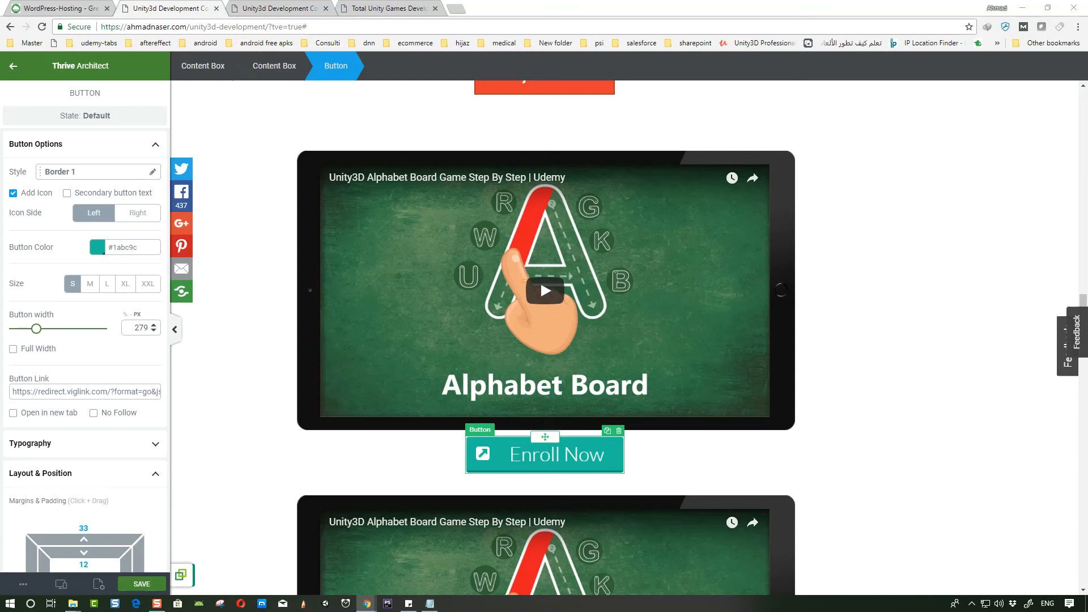
pyautogui.click(86, 391)
pyautogui.hotkey('ctrl', 'a')
pyautogui.hotkey('ctrl', 'v')
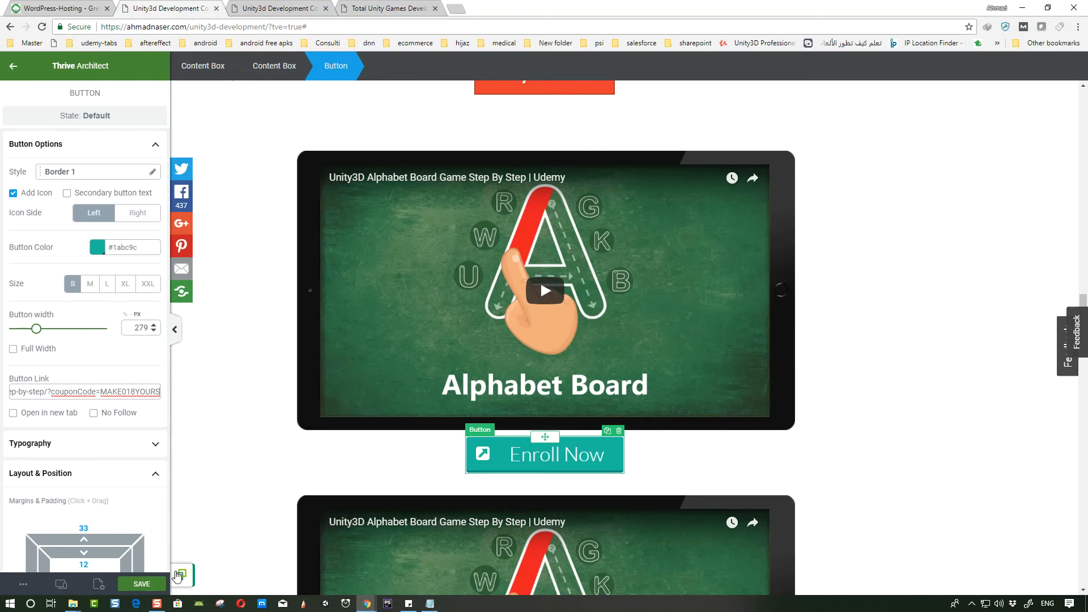
# - Replace the second video's YouTube URL with the Unity3D Stickers 2D Game course video
pyautogui.scroll(-3, 351, 430)
pyautogui.scroll(-3, 327, 404)
pyautogui.click(318, 305)
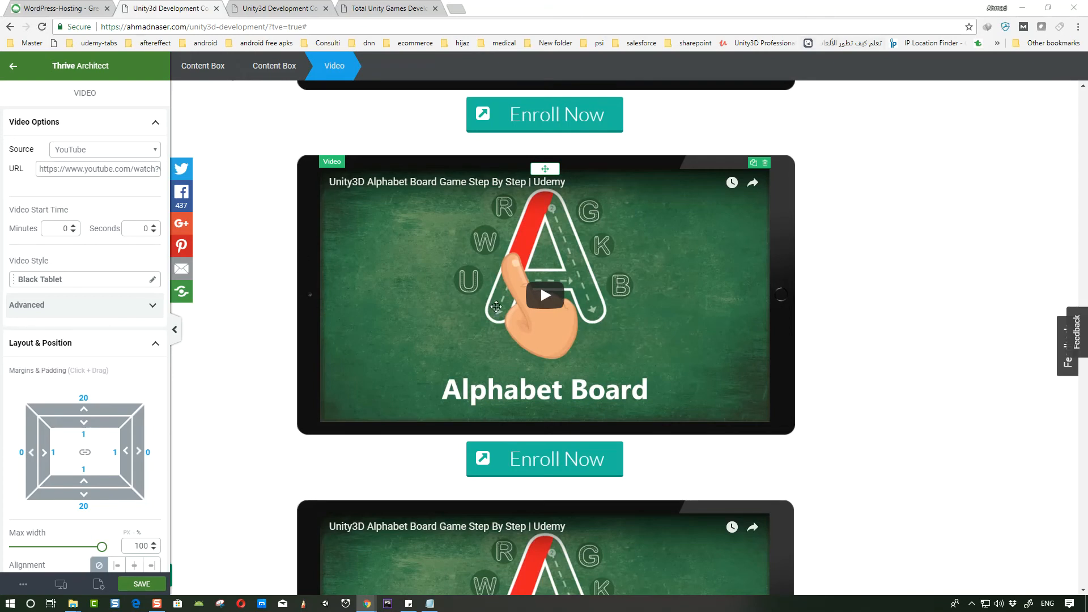
pyautogui.scroll(3, 496, 306)
pyautogui.tripleClick(78, 168)
pyautogui.write('https://www.youtube.com/watch?v=aFuxj2qwNuw')
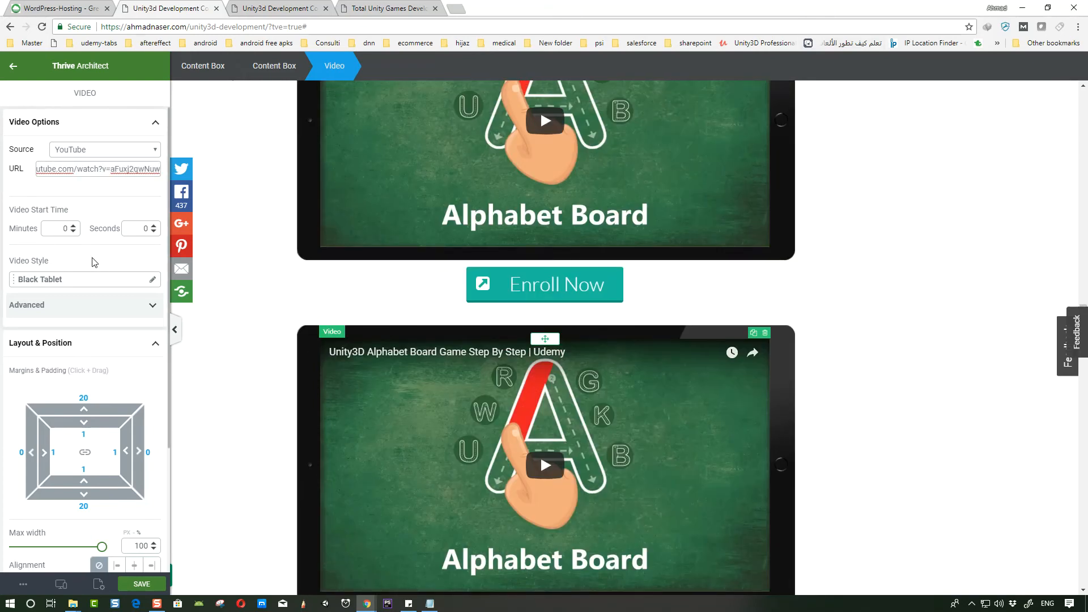
pyautogui.scroll(-3, 510, 385)
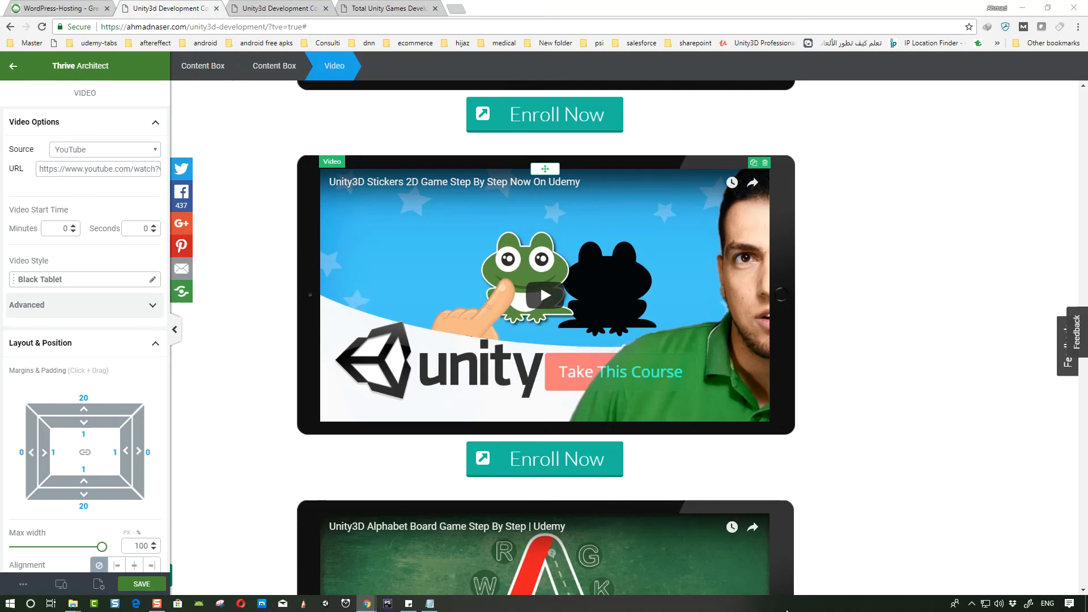
# - Paste the Stickers course coupon URL into the second Enroll Now button's link
pyautogui.click(510, 465)
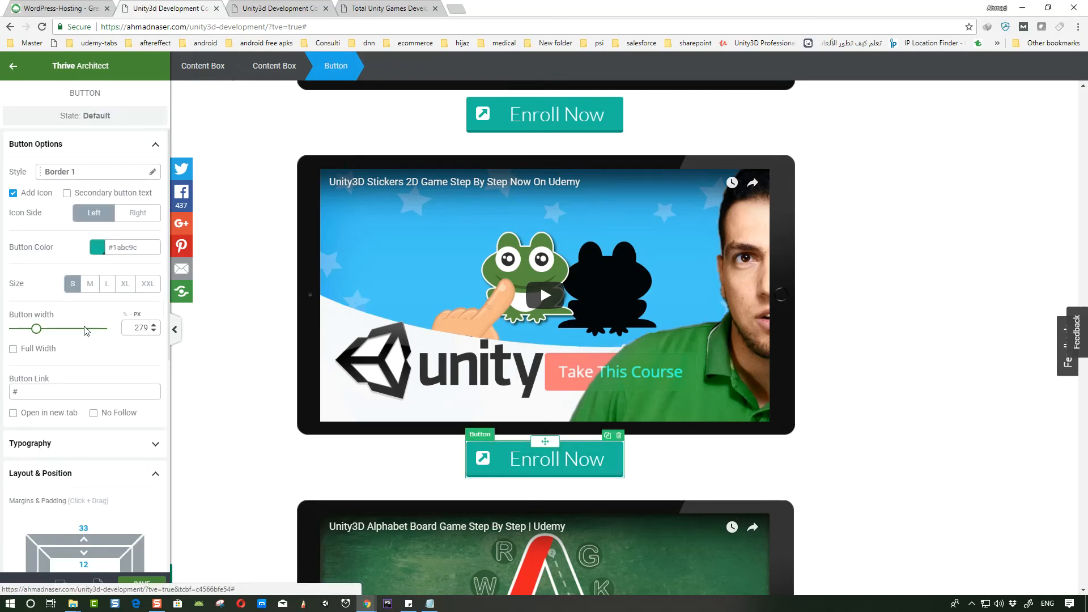
pyautogui.doubleClick(73, 391)
pyautogui.hotkey('ctrl', 'v')
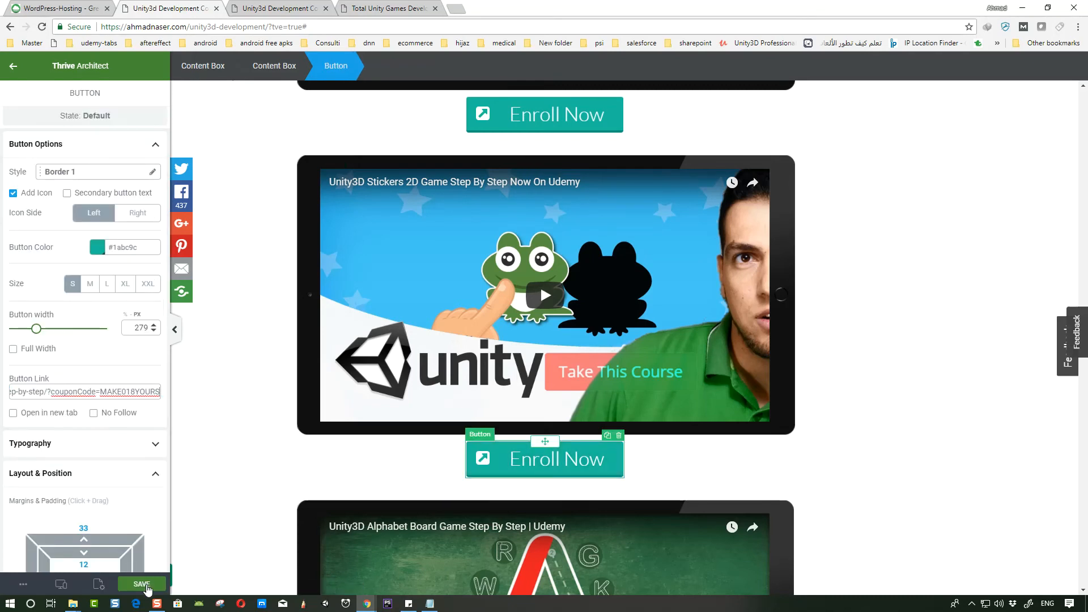
# - Replace the third video's YouTube URL with the Unity3D Paint Book 2D Game course video
pyautogui.scroll(-4, 194, 553)
pyautogui.click(307, 283)
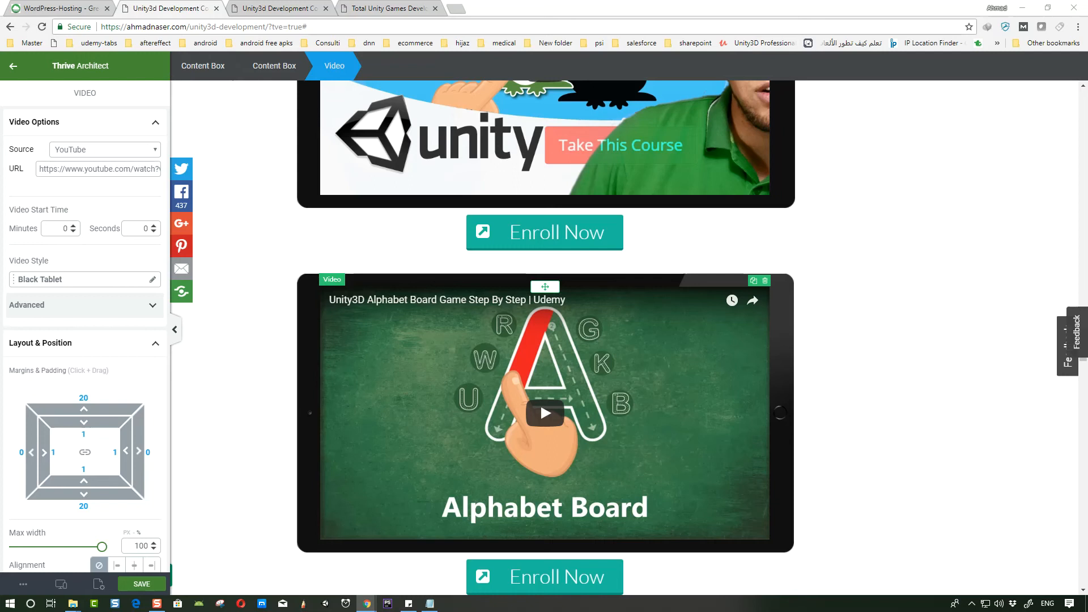
pyautogui.tripleClick(86, 169)
pyautogui.hotkey('ctrl', 'v')
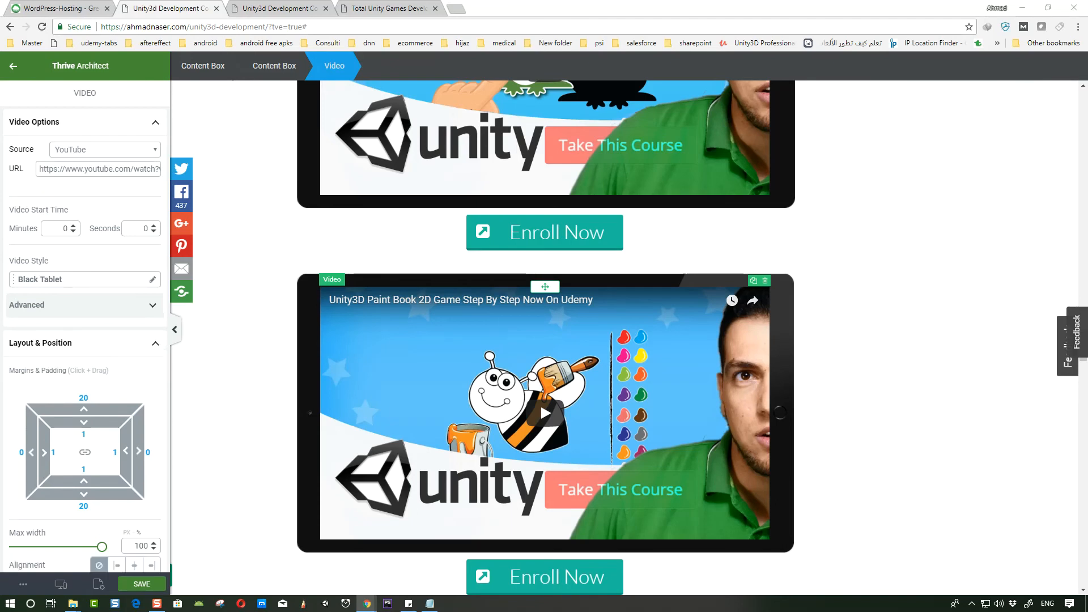
pyautogui.scroll(-2, 761, 486)
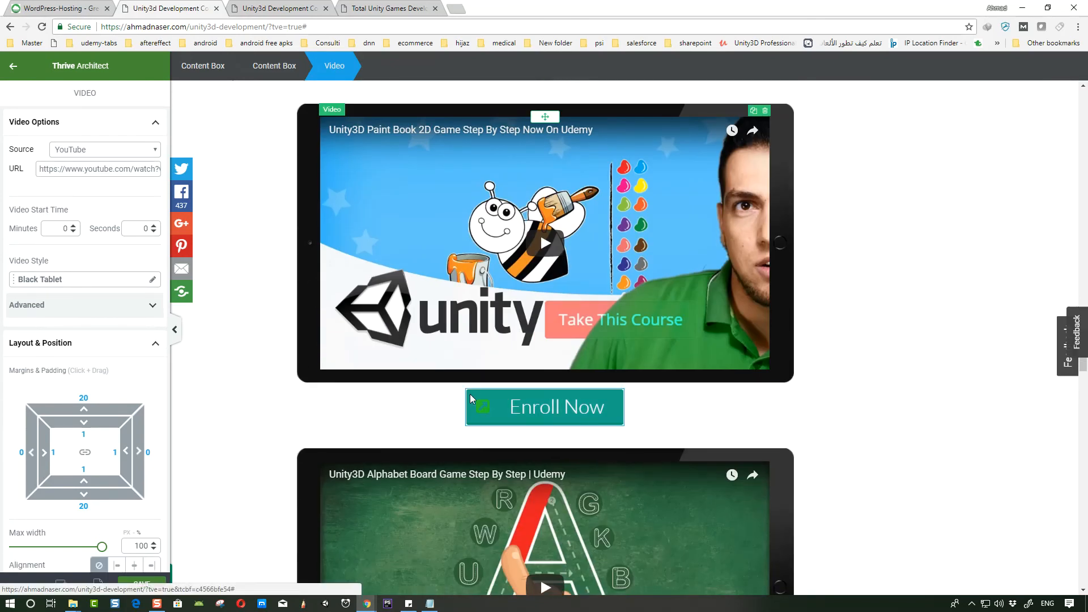
# - Set the third Enroll Now button's link to the Udemy Unity3D Paint Book course URL and save the page
pyautogui.click(544, 407)
pyautogui.tripleClick(61, 392)
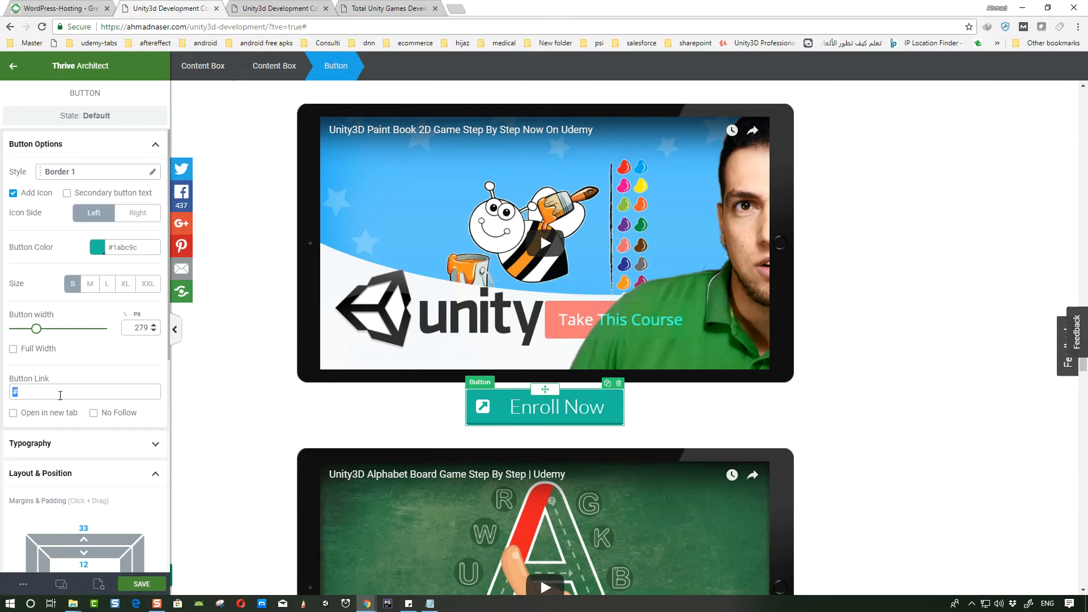
pyautogui.hotkey('ctrl', 'v')
pyautogui.click(141, 587)
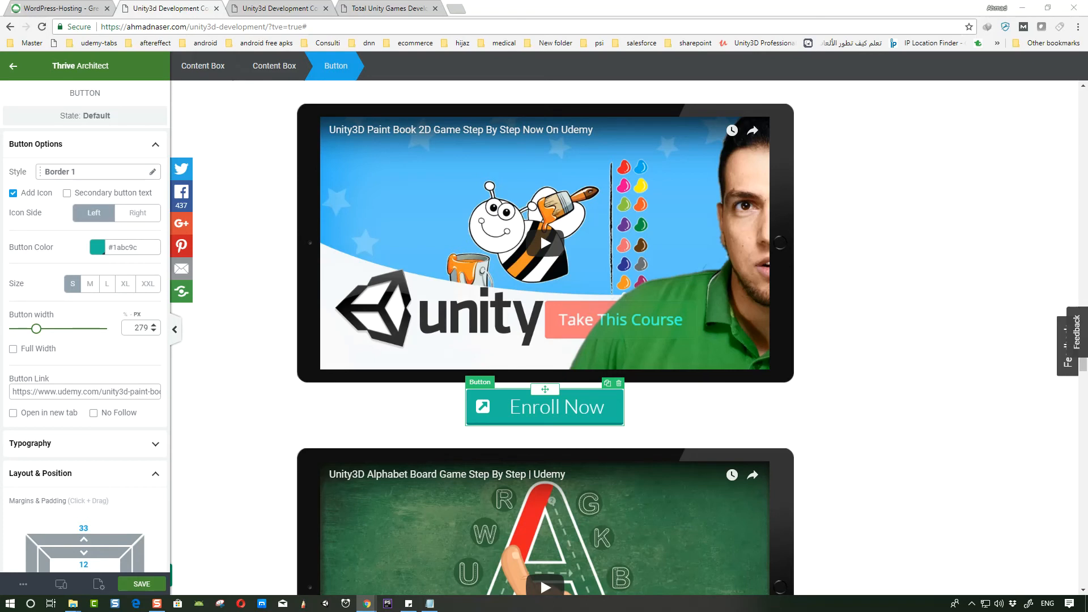
# - Replace the fourth video with the Build Pokemon Ball Game using Unity course video
pyautogui.scroll(-5, 427, 207)
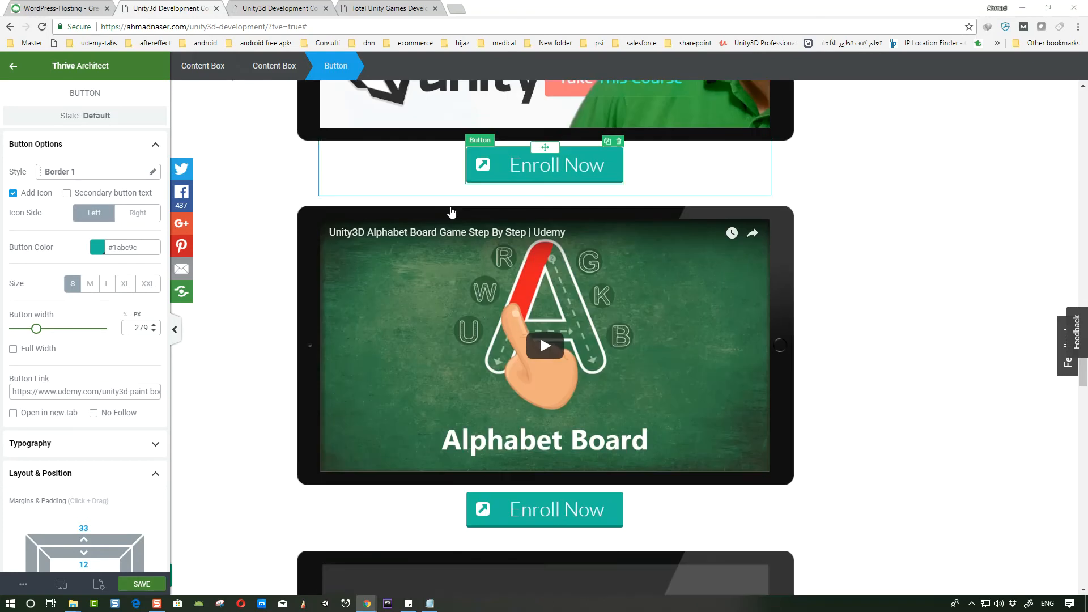
pyautogui.scroll(6, 562, 250)
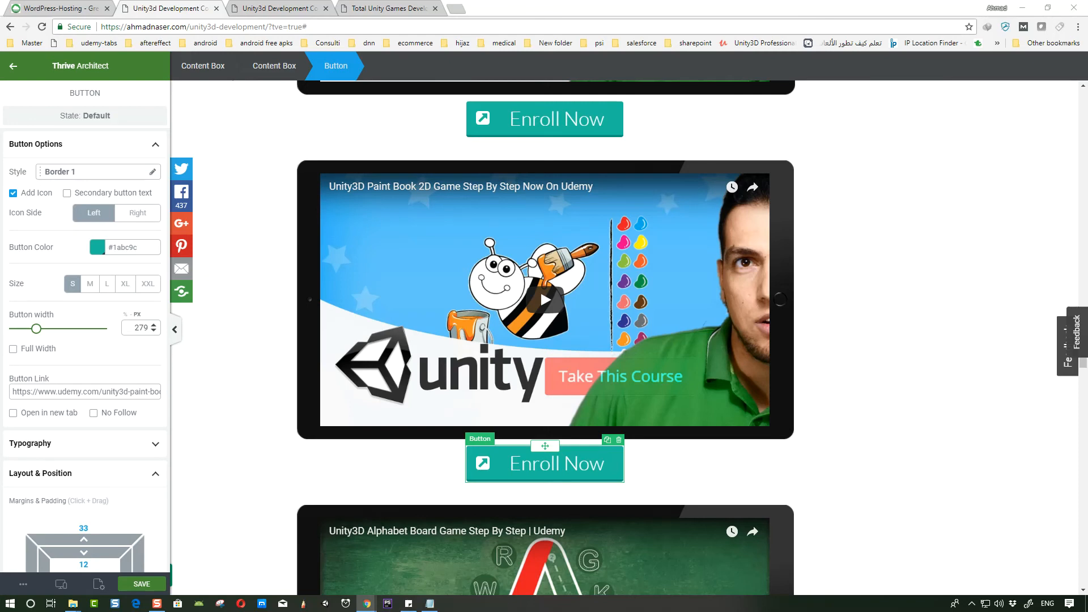
pyautogui.scroll(-8, 540, 233)
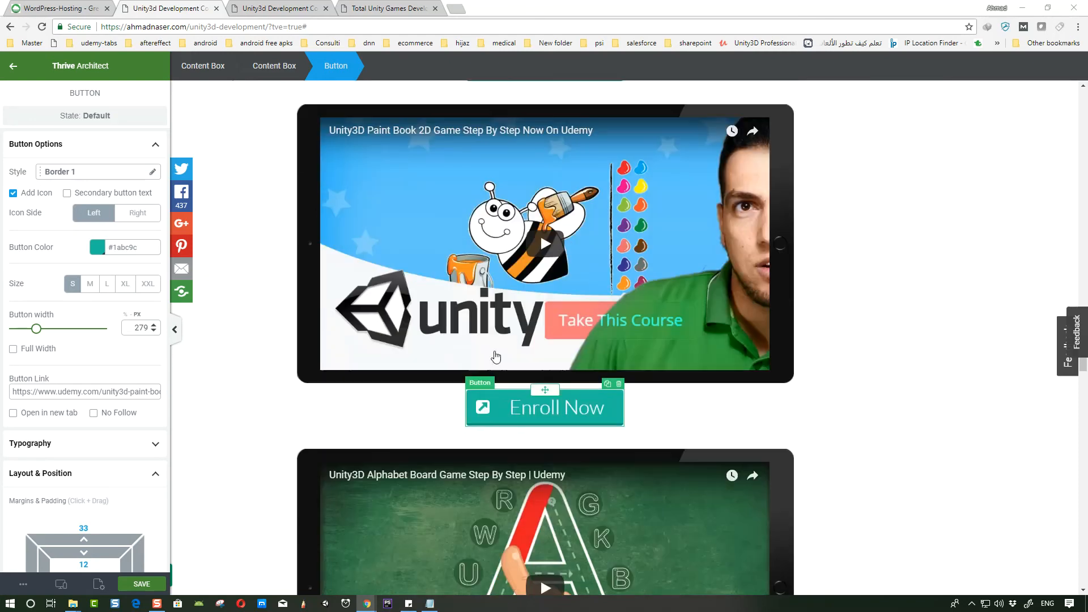
pyautogui.click(326, 182)
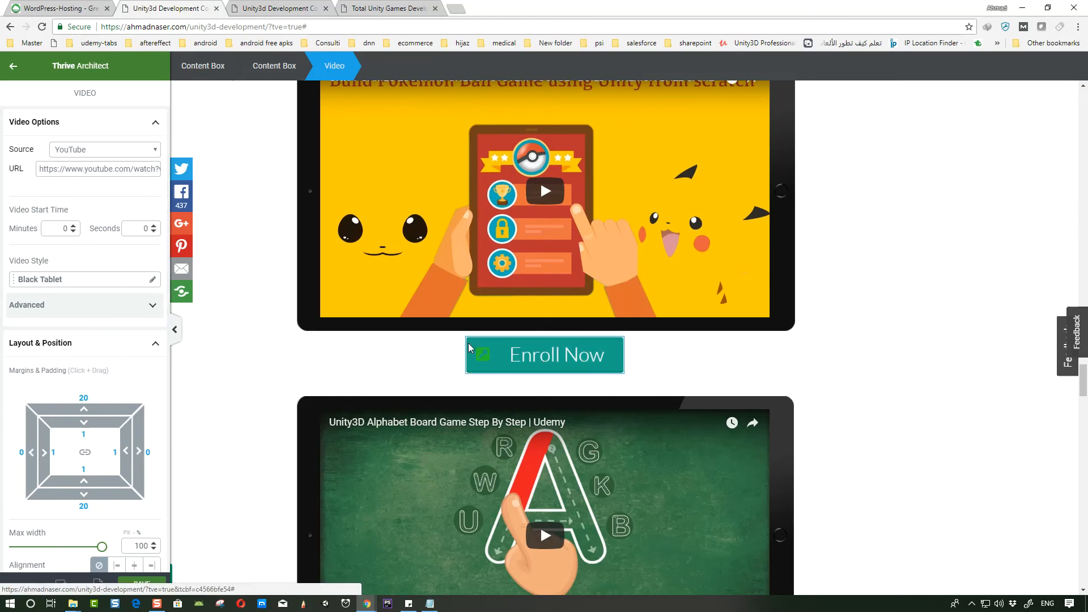
# - Set the fourth Enroll Now button's link to the Udemy unity-games course URL with coupon code MAKE018YOURS
pyautogui.click(502, 356)
pyautogui.click(59, 392)
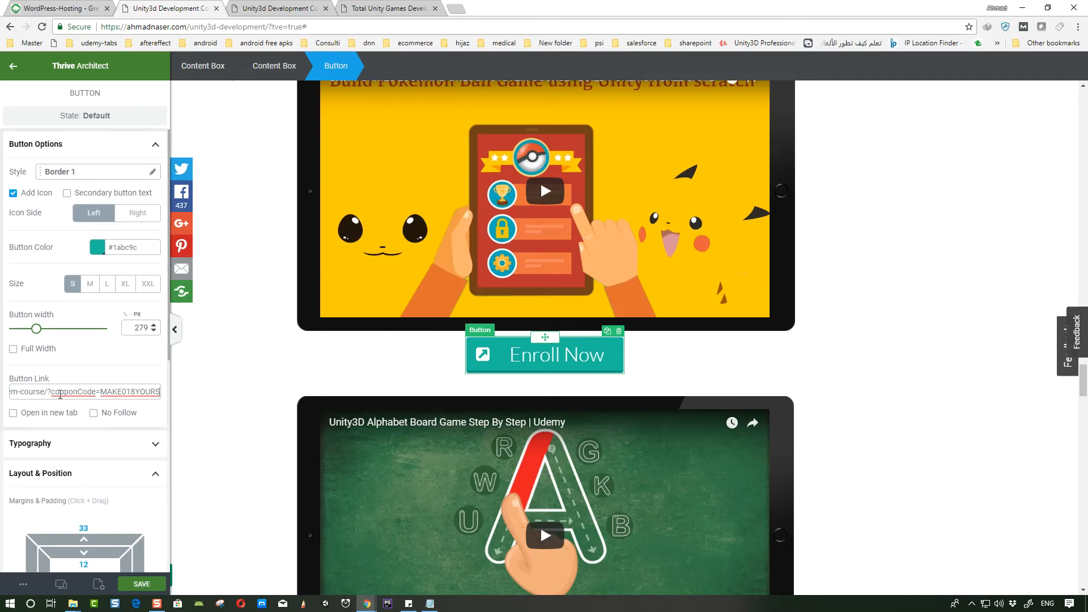
pyautogui.hotkey('ctrl', 'v')
pyautogui.scroll(-3, 371, 284)
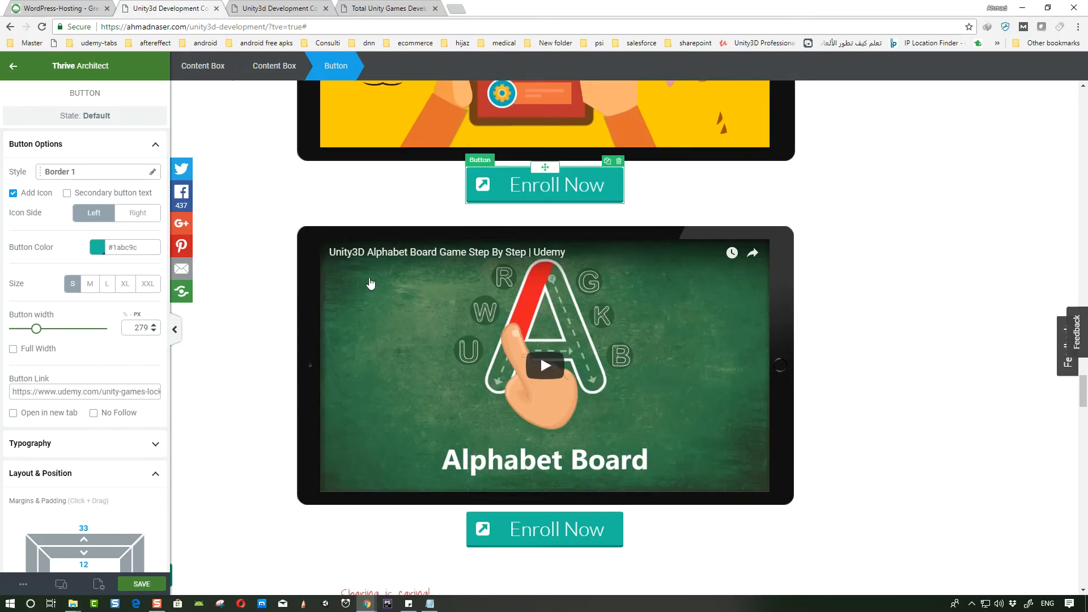
# - Set the last Enroll Now button's link to the StackSkills Unity in-app purchase course URL
pyautogui.click(318, 232)
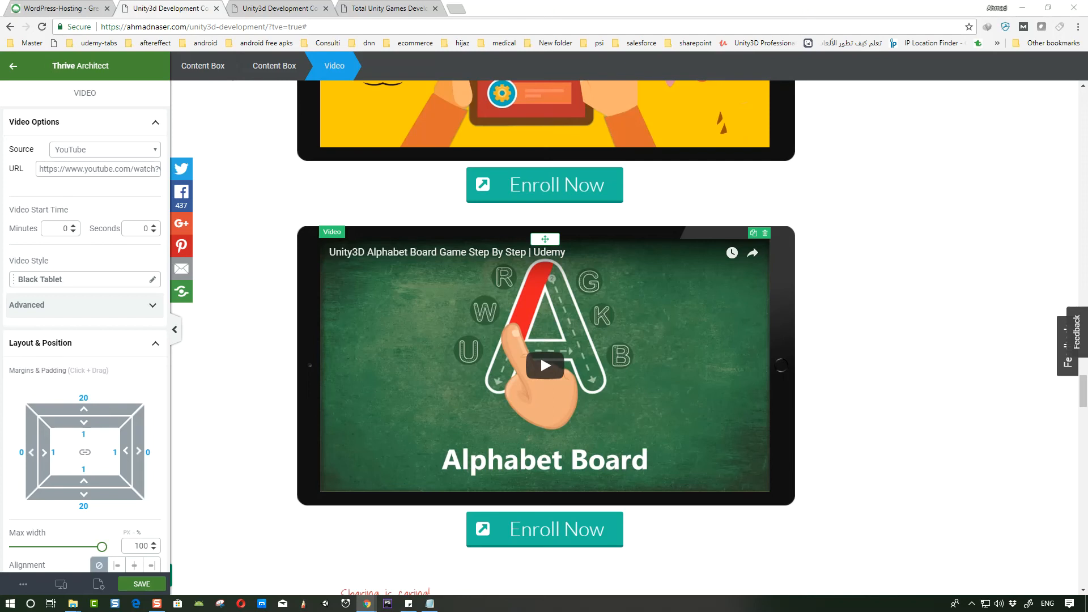
pyautogui.click(469, 526)
pyautogui.moveTo(105, 392); pyautogui.dragTo(4, 387)
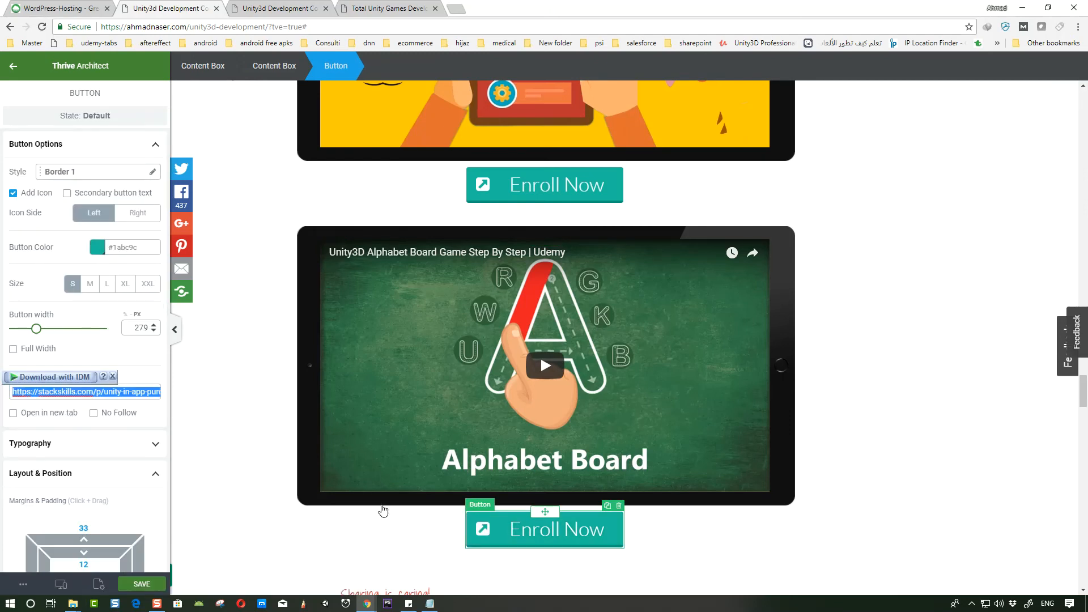
pyautogui.click(387, 523)
# - Replace the last video's YouTube URL with the Unity Mindizor In App Purchase Soomla course promo
pyautogui.click(304, 243)
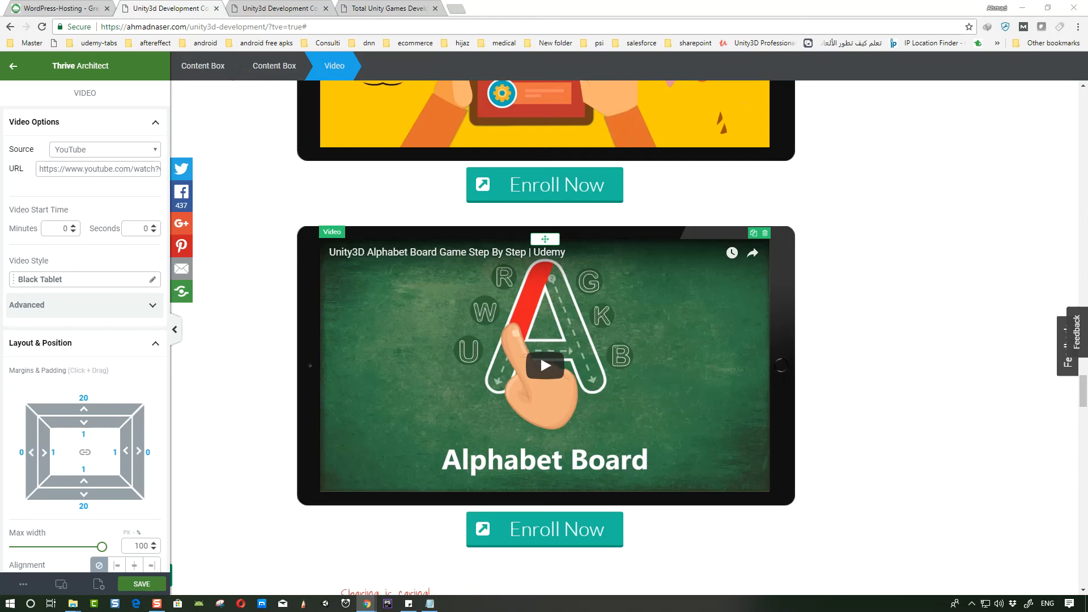
pyautogui.tripleClick(102, 169)
pyautogui.hotkey('ctrl', 'v')
pyautogui.click(93, 204)
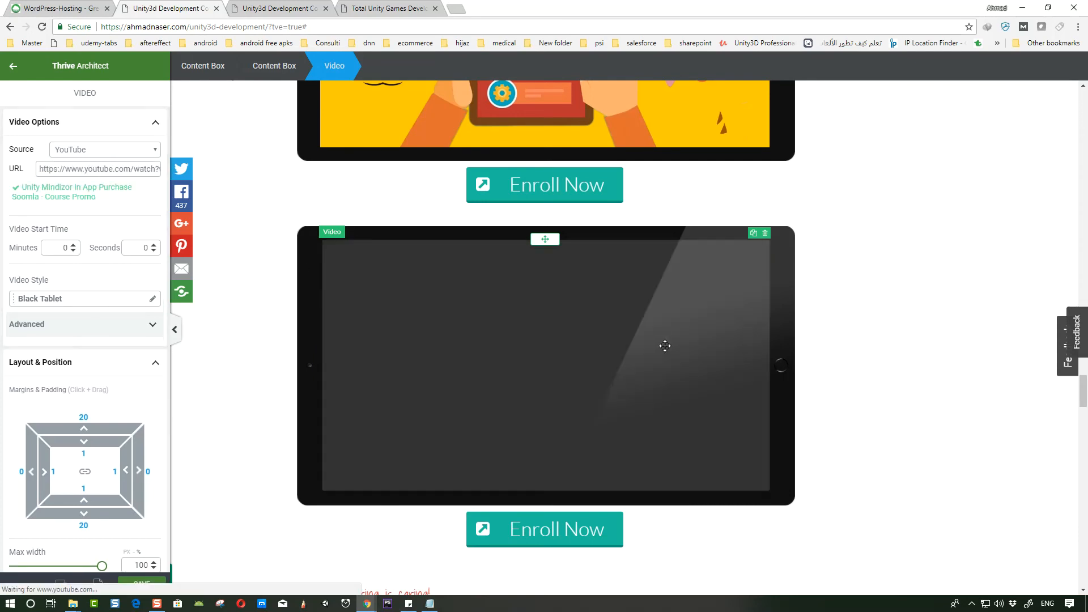
# - Review the page's course blocks and discount section
pyautogui.scroll(-2, 540, 312)
pyautogui.scroll(10, 583, 226)
pyautogui.scroll(20, 614, 371)
pyautogui.scroll(-6, 615, 369)
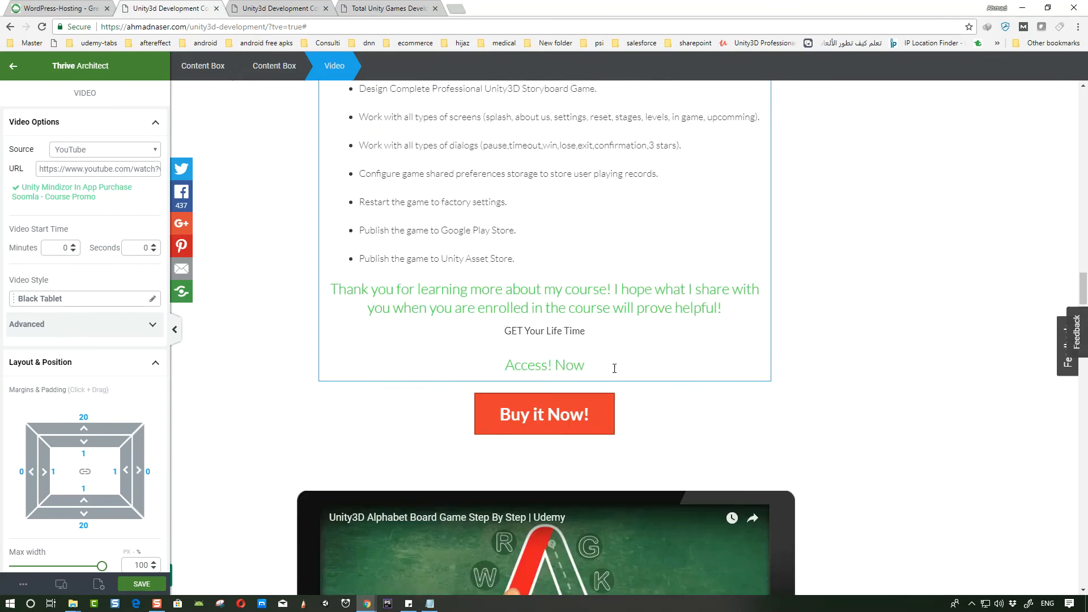
pyautogui.scroll(10, 614, 368)
pyautogui.scroll(15, 556, 383)
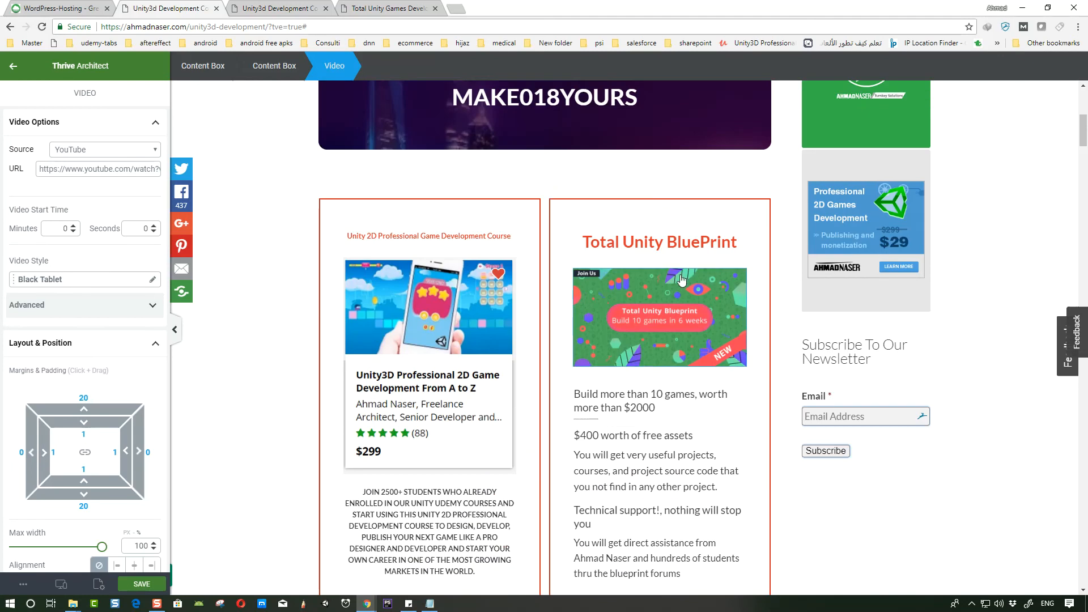
# - Add a divider below the last Enroll Now button
pyautogui.scroll(4, 681, 280)
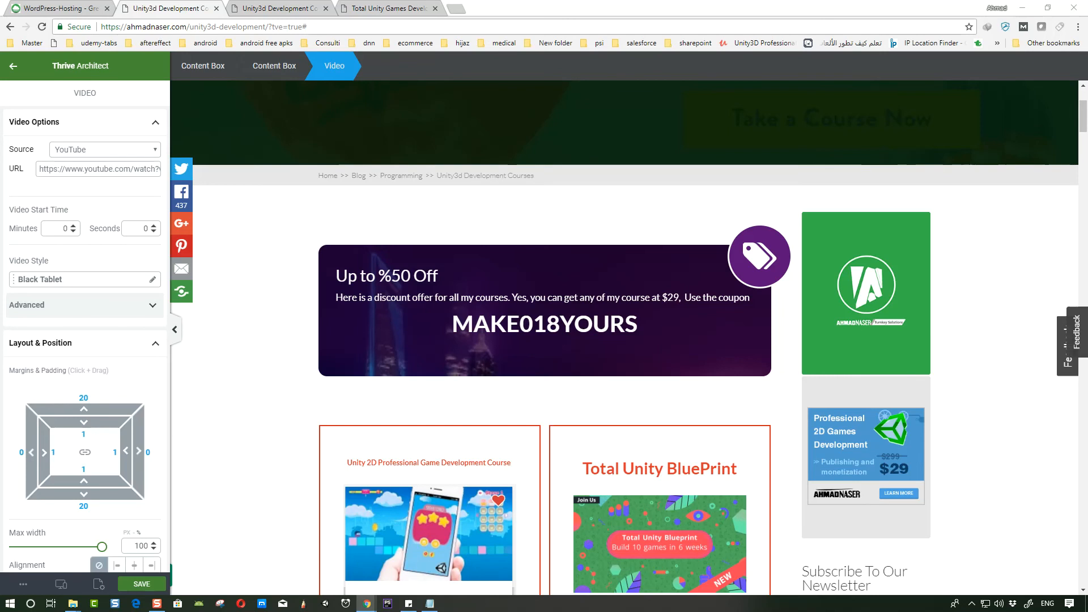
pyautogui.scroll(-20, 544, 304)
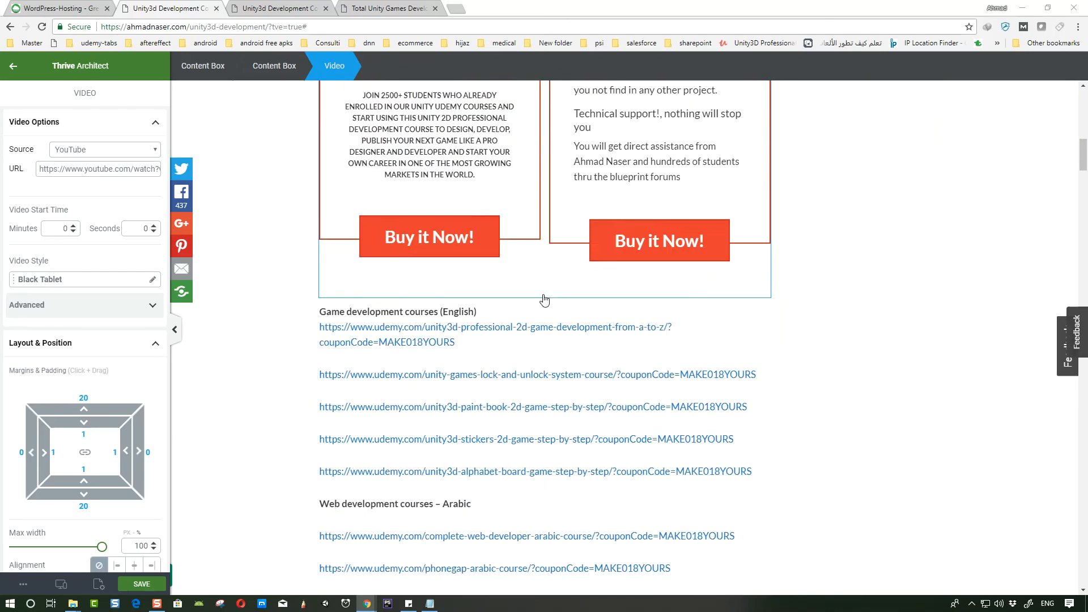
pyautogui.scroll(-20, 543, 305)
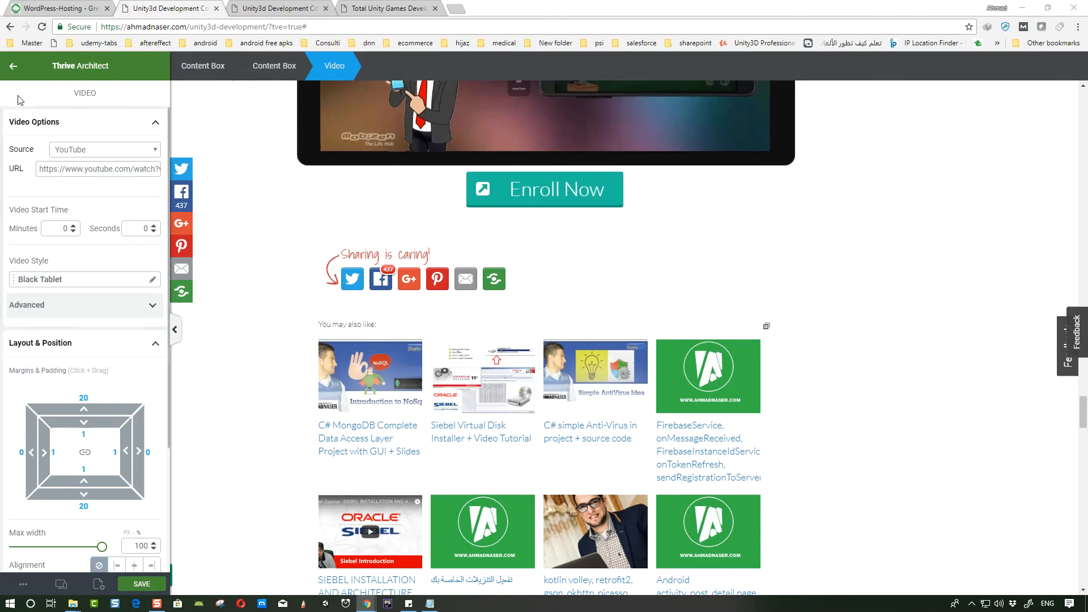
pyautogui.click(13, 66)
pyautogui.click(74, 96)
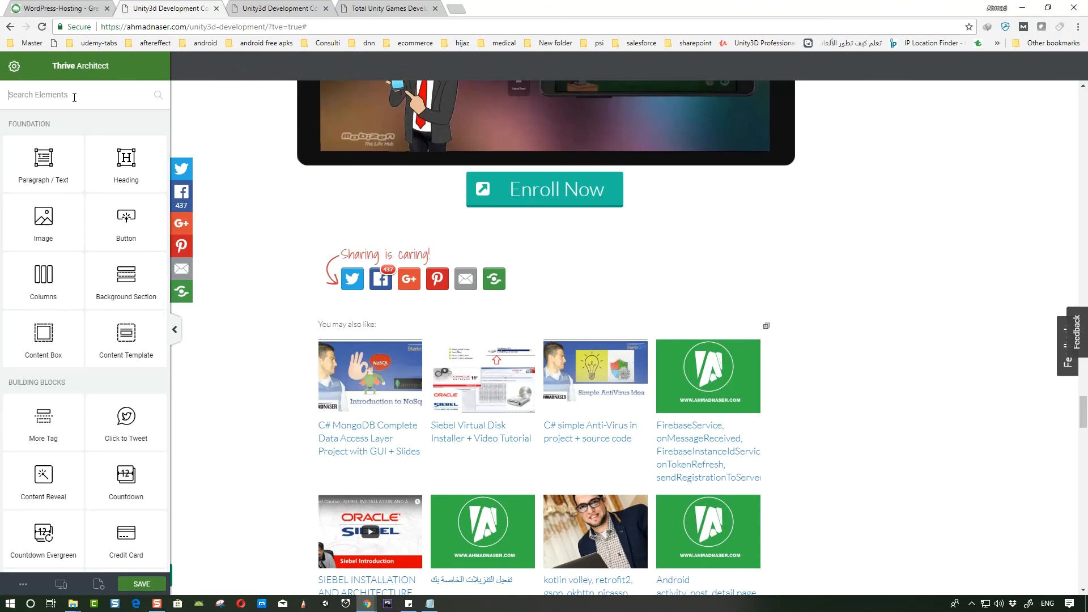
pyautogui.write('di')
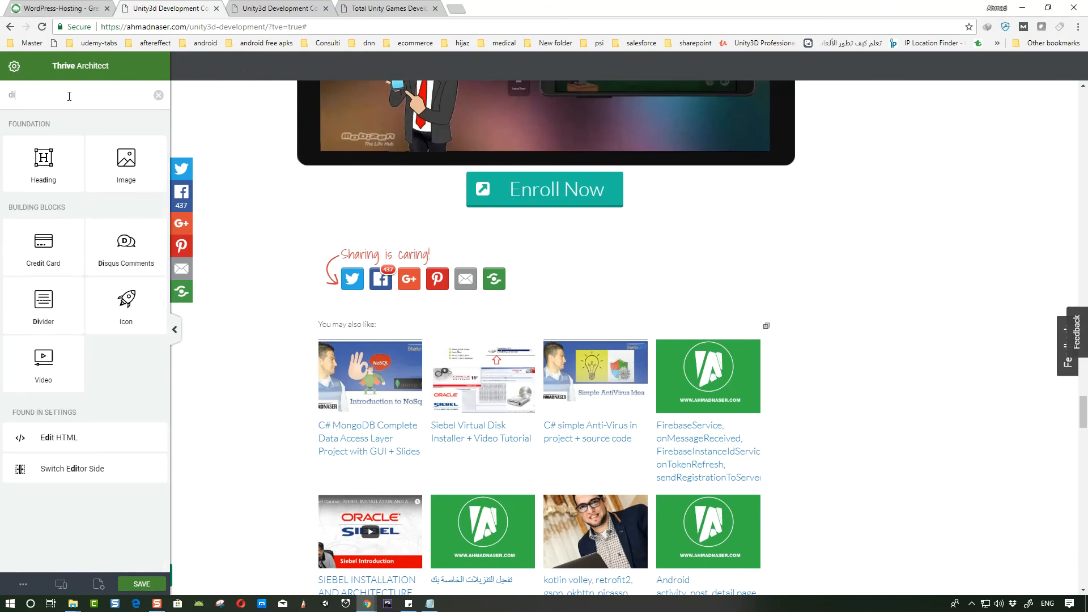
pyautogui.moveTo(43, 303); pyautogui.dragTo(547, 216)
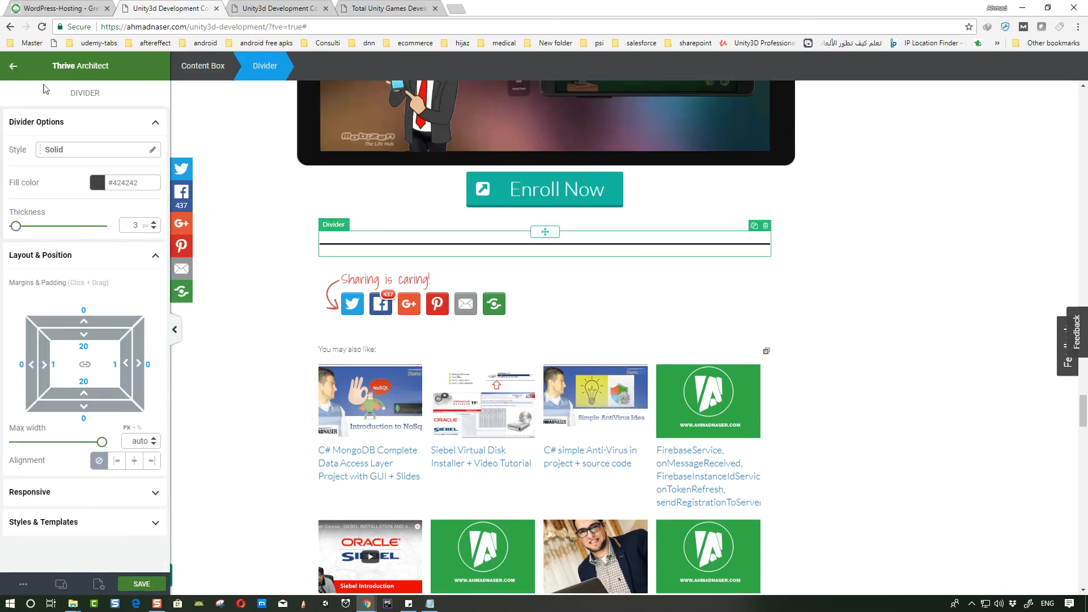
# - Insert an Image element below the new divider
pyautogui.click(13, 66)
pyautogui.scroll(-3, 114, 263)
pyautogui.scroll(-5, 114, 267)
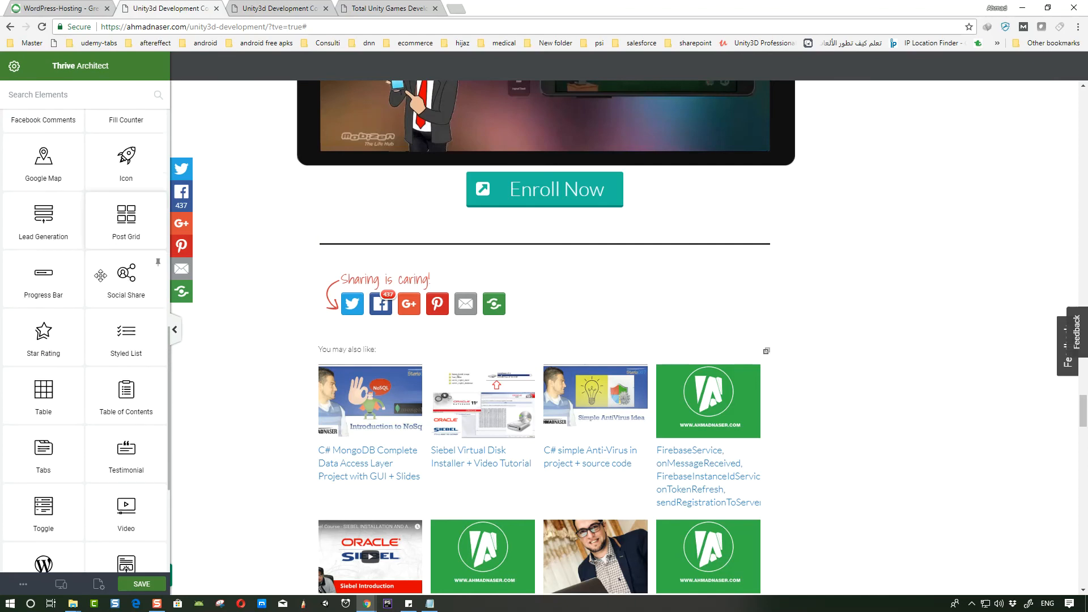
pyautogui.scroll(10, 110, 294)
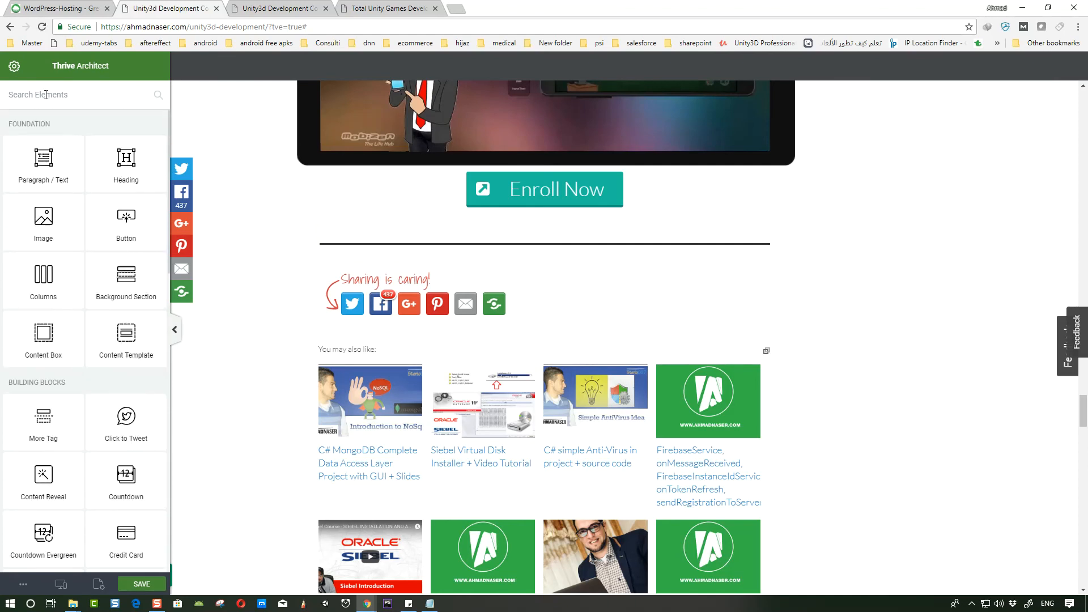
pyautogui.moveTo(43, 218); pyautogui.dragTo(506, 256)
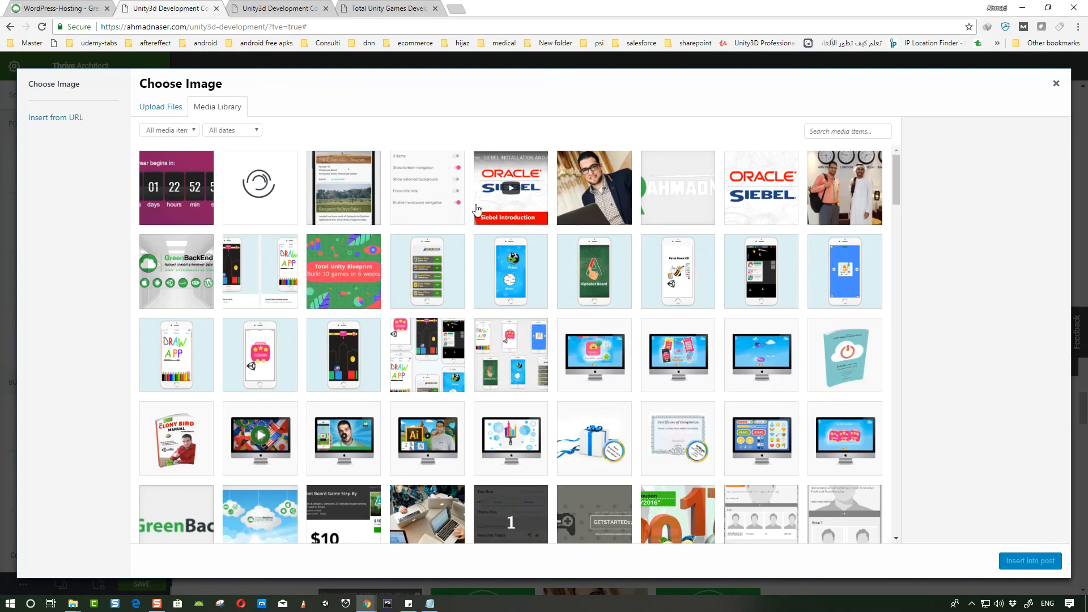
pyautogui.scroll(-5, 504, 265)
pyautogui.scroll(-10, 504, 265)
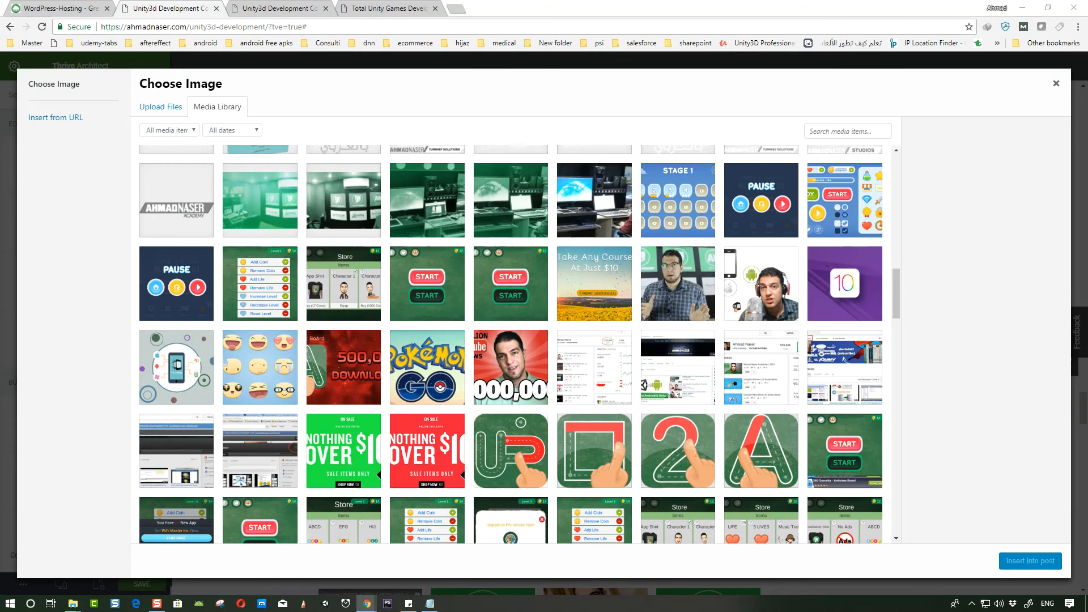
# - Try to upload an image file from the greenbackend project folder
pyautogui.click(161, 108)
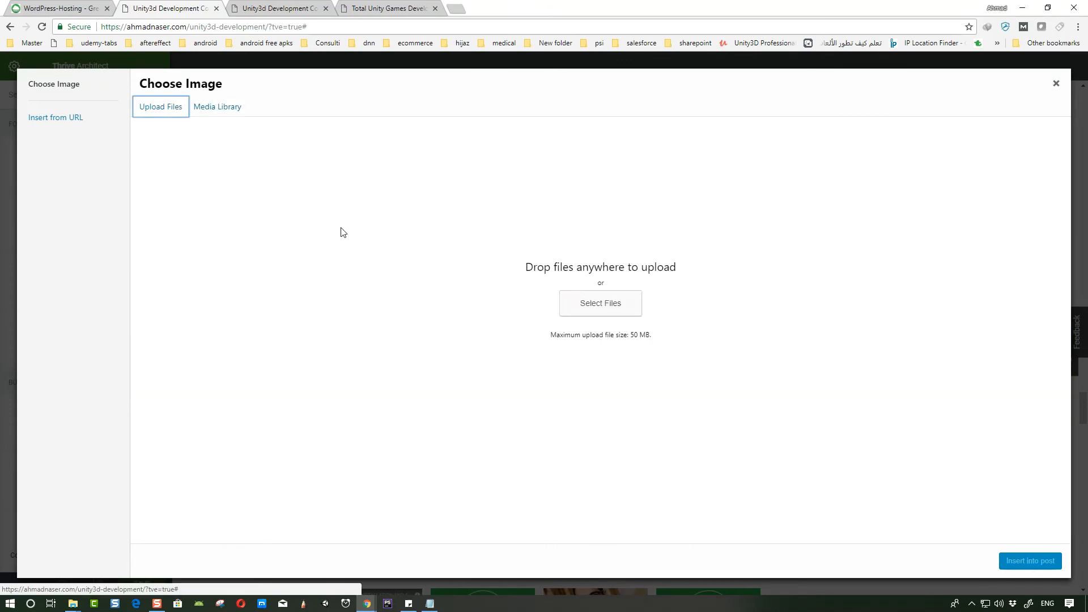
pyautogui.click(637, 309)
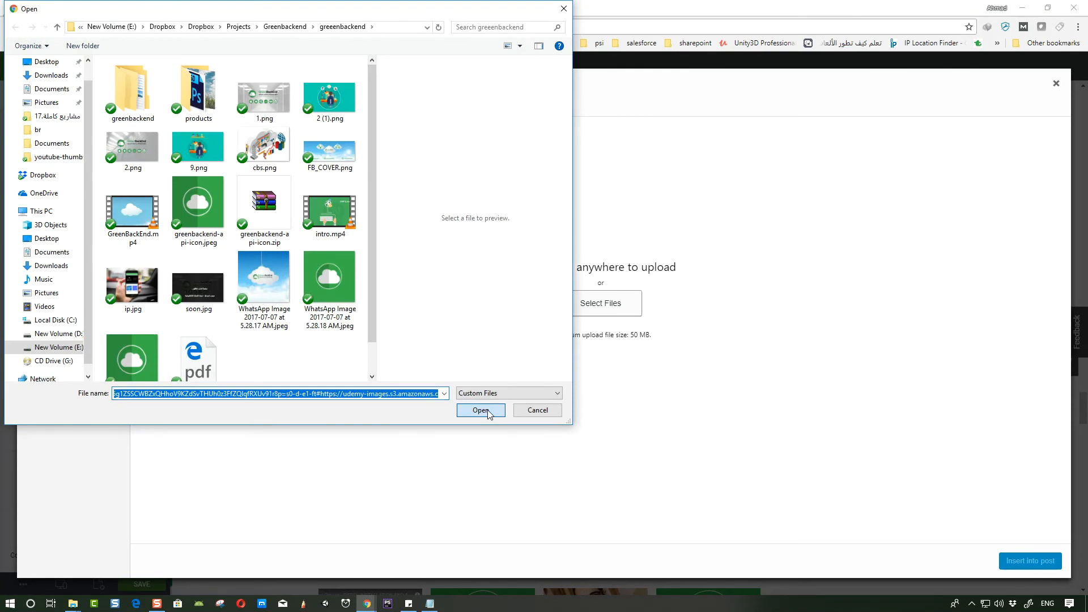
pyautogui.click(487, 410)
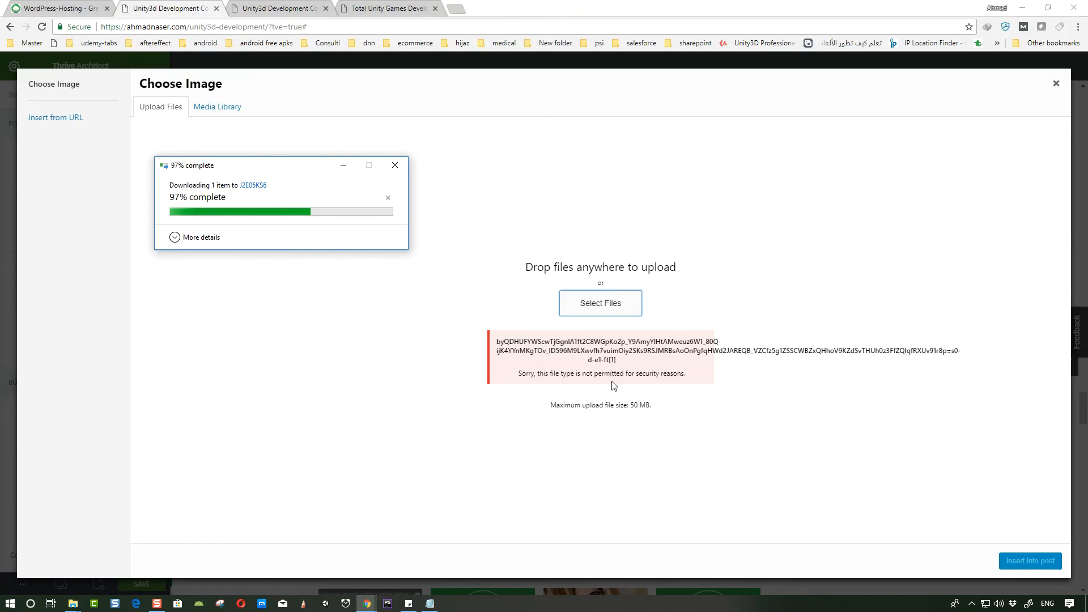
# - Upload unnamed.jpg from Downloads after renaming it to ahmadnaser-assets.jpg
pyautogui.click(609, 316)
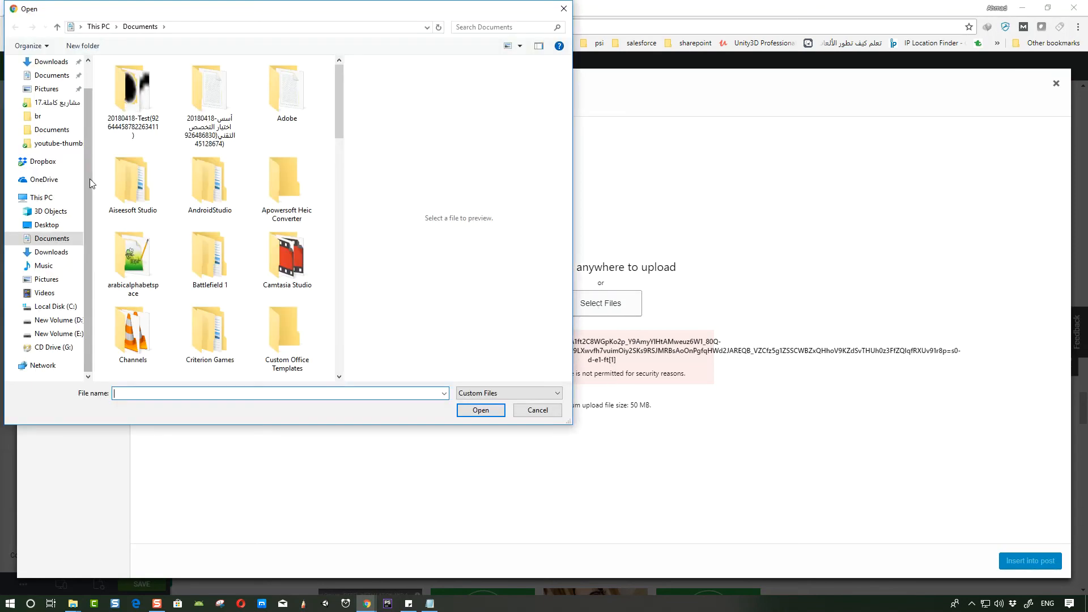
pyautogui.click(59, 252)
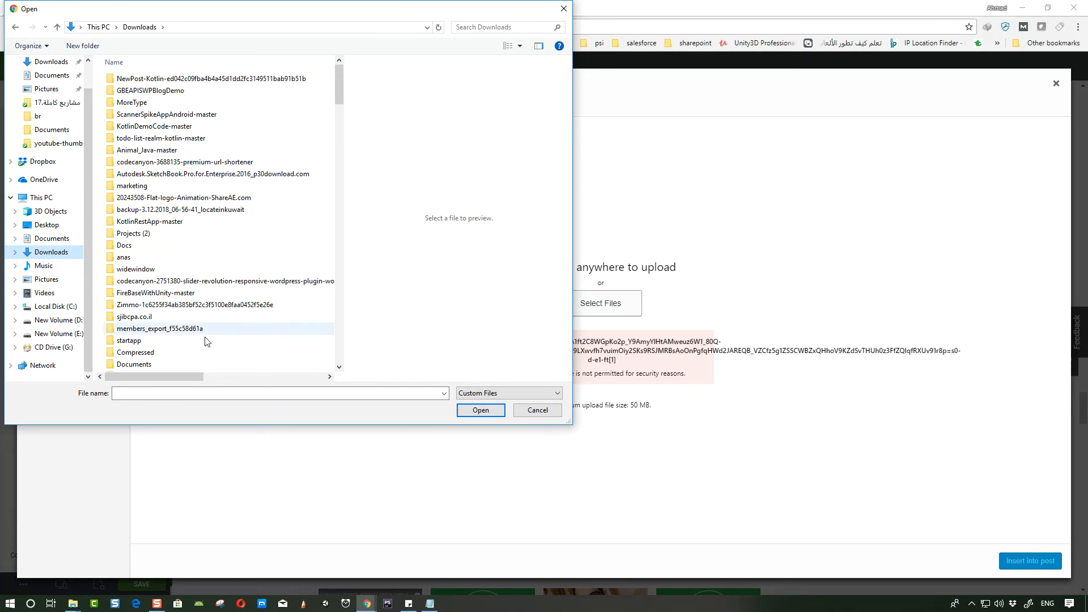
pyautogui.moveTo(176, 377); pyautogui.dragTo(288, 379)
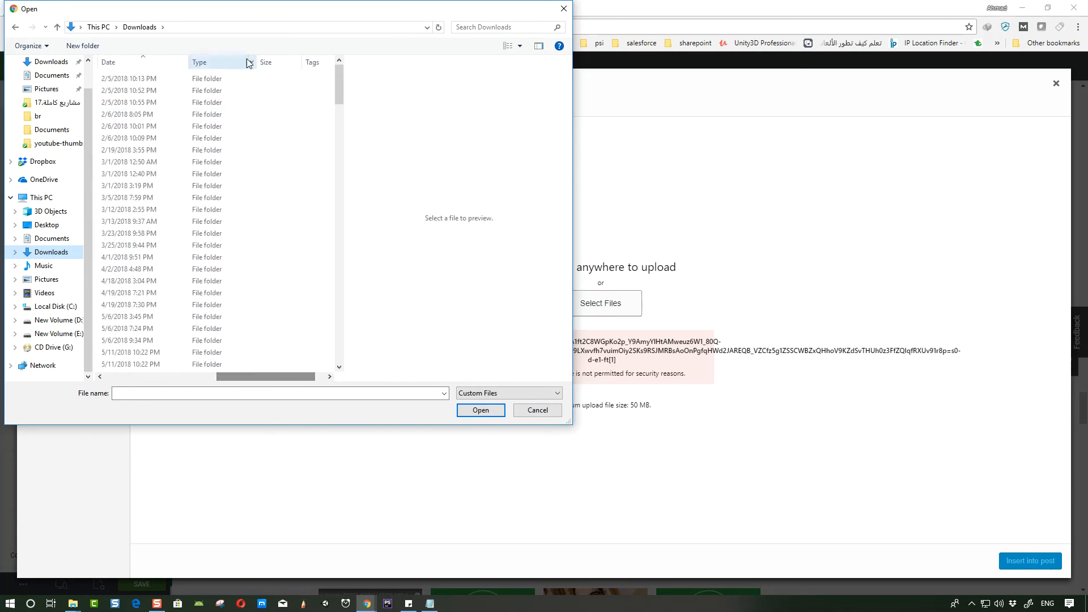
pyautogui.click(157, 63)
pyautogui.scroll(-2, 169, 321)
pyautogui.scroll(-2, 169, 321)
pyautogui.click(136, 270)
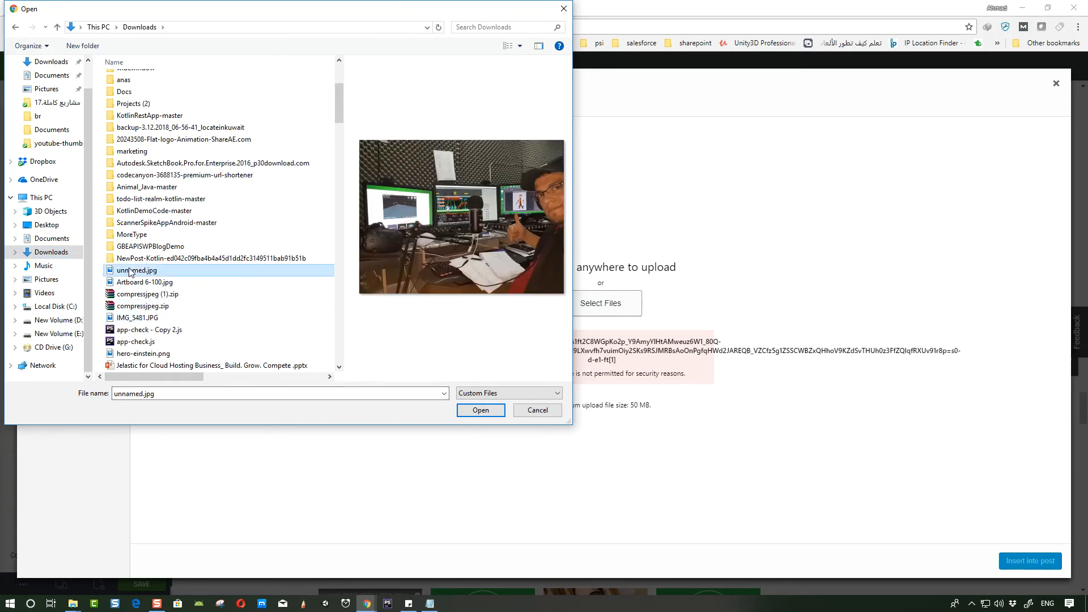
pyautogui.rightClick(136, 270)
pyautogui.click(58, 570)
pyautogui.write('ahmadnas')
pyautogui.write('er-asse')
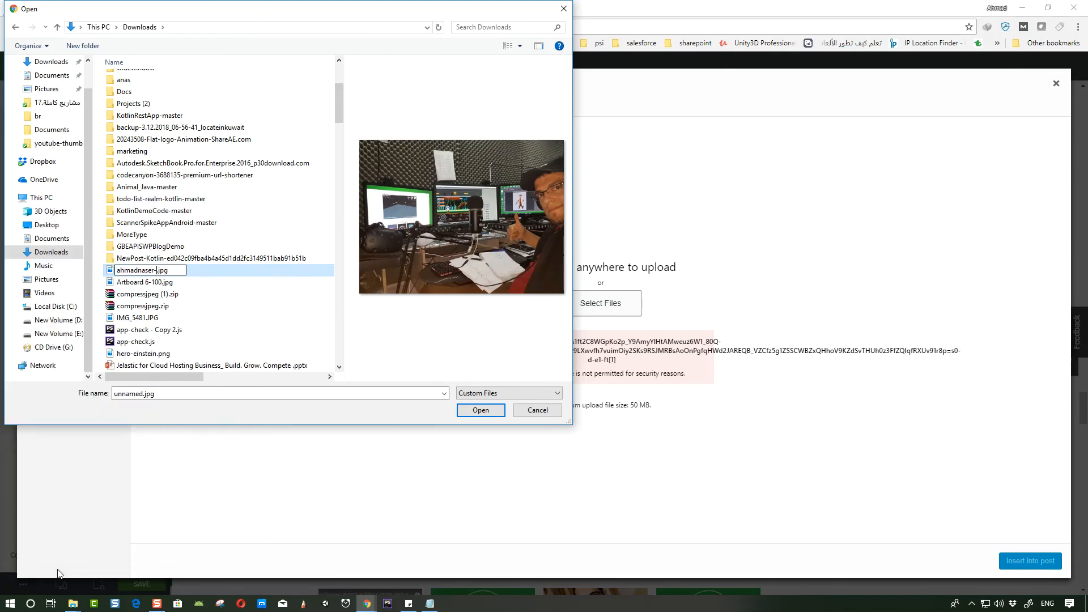
pyautogui.write('ts')
pyautogui.press('Return')
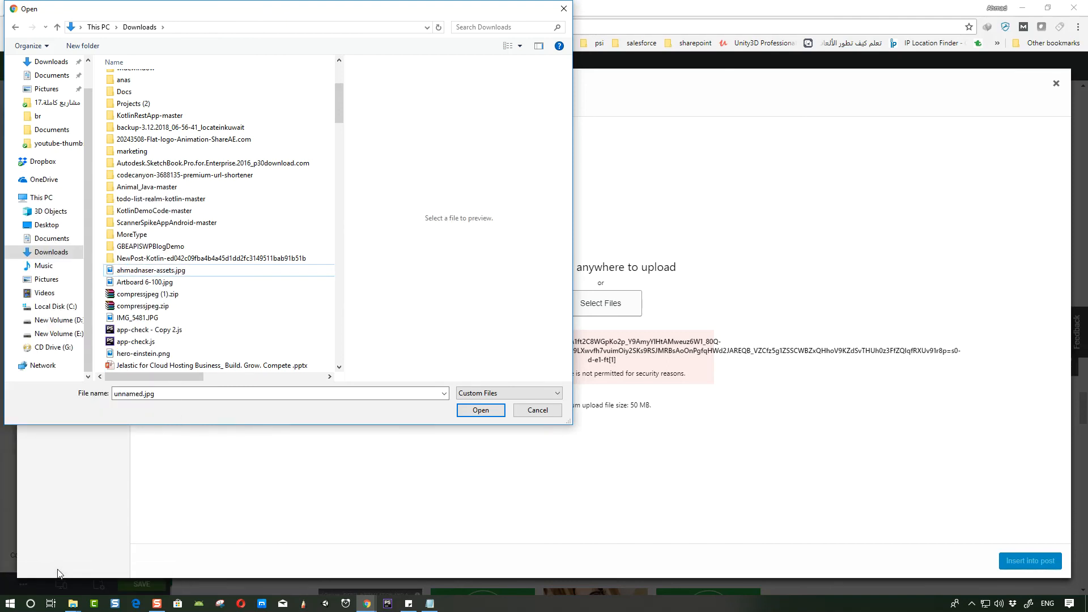
pyautogui.click(151, 270)
pyautogui.click(480, 409)
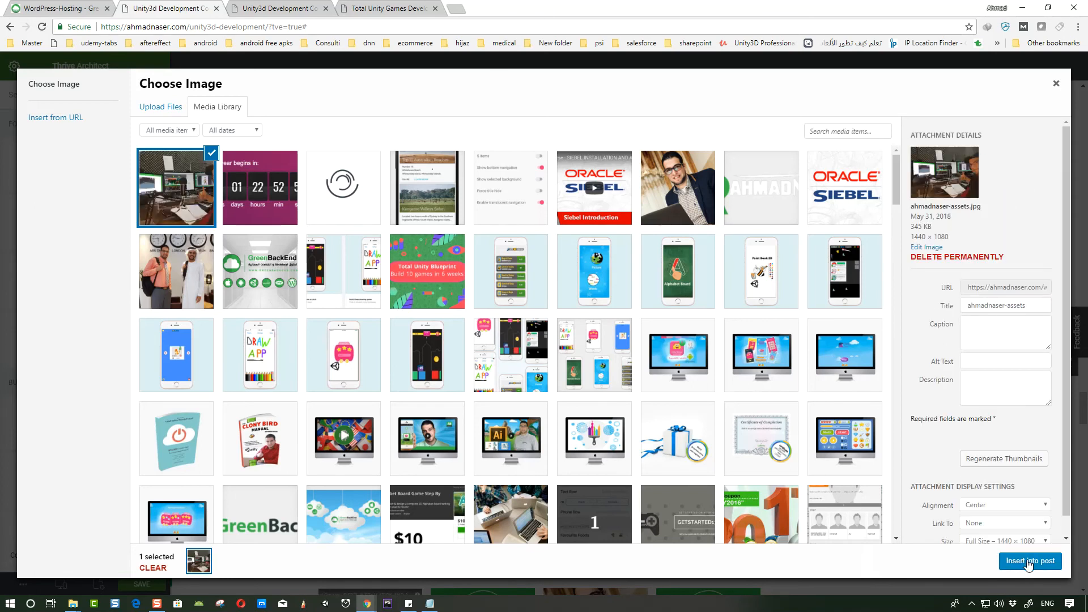
# - Link the image to the pasted Unity Asset Store publisher URL as a custom URL and insert it into the post
pyautogui.scroll(-1, 1011, 524)
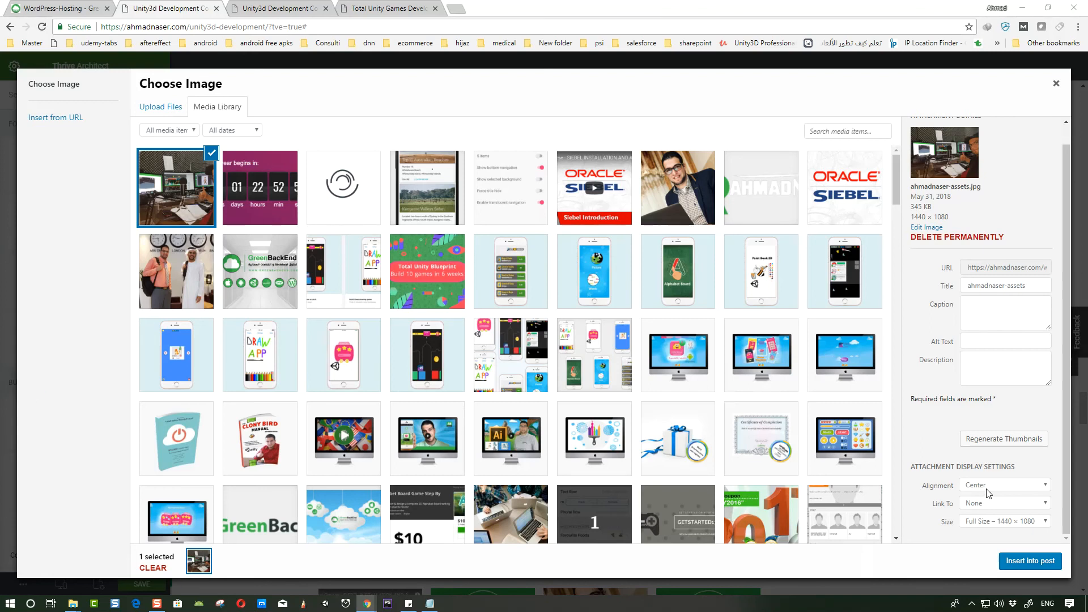
pyautogui.click(990, 502)
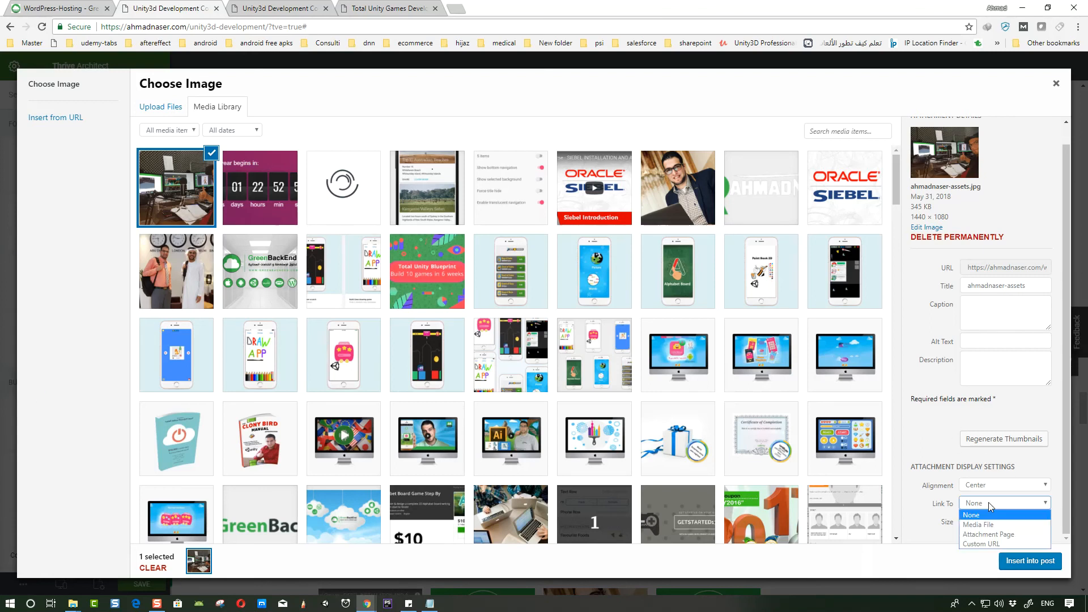
pyautogui.click(991, 543)
pyautogui.hotkey('ctrl', 'v')
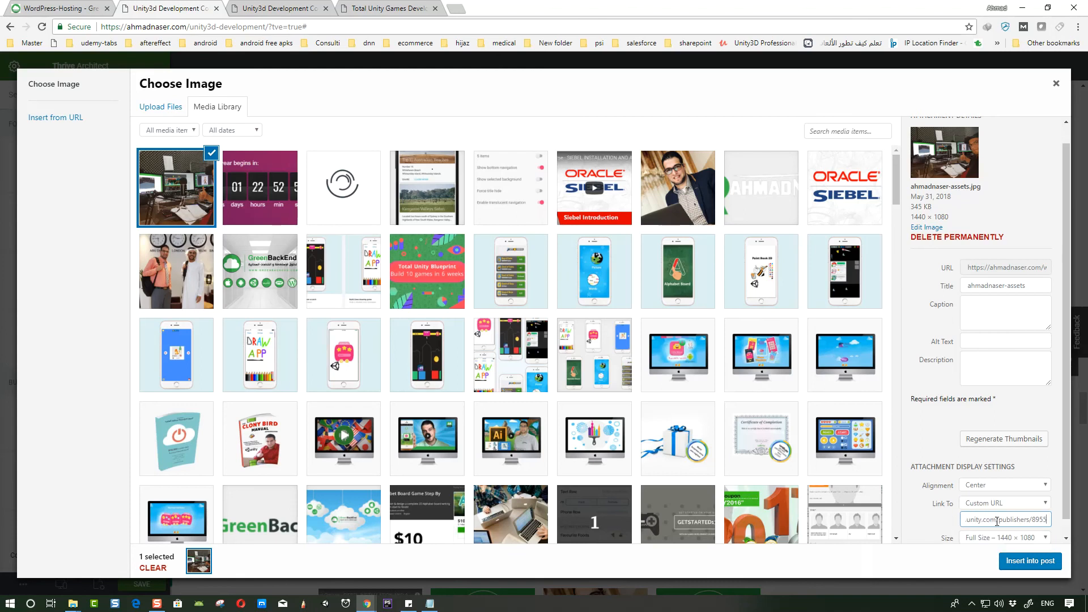
pyautogui.click(1031, 561)
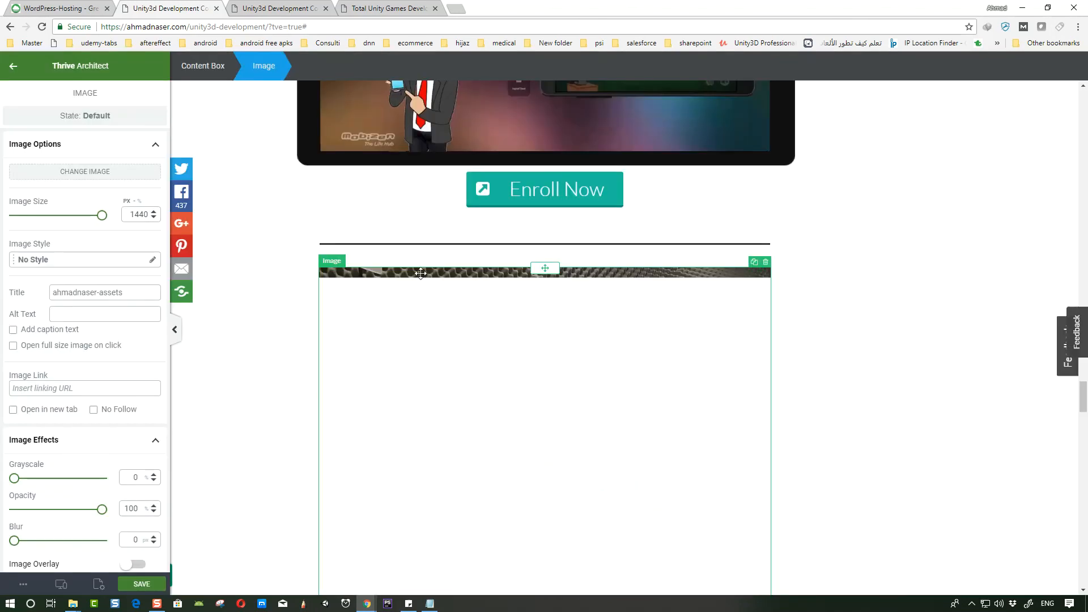
pyautogui.scroll(-2, 534, 312)
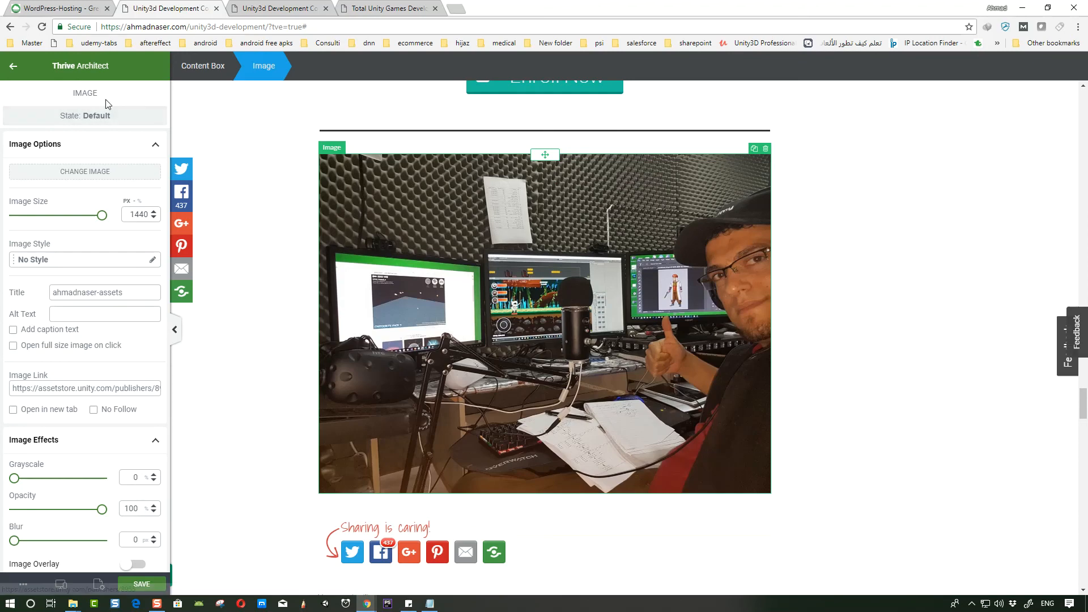
pyautogui.click(13, 66)
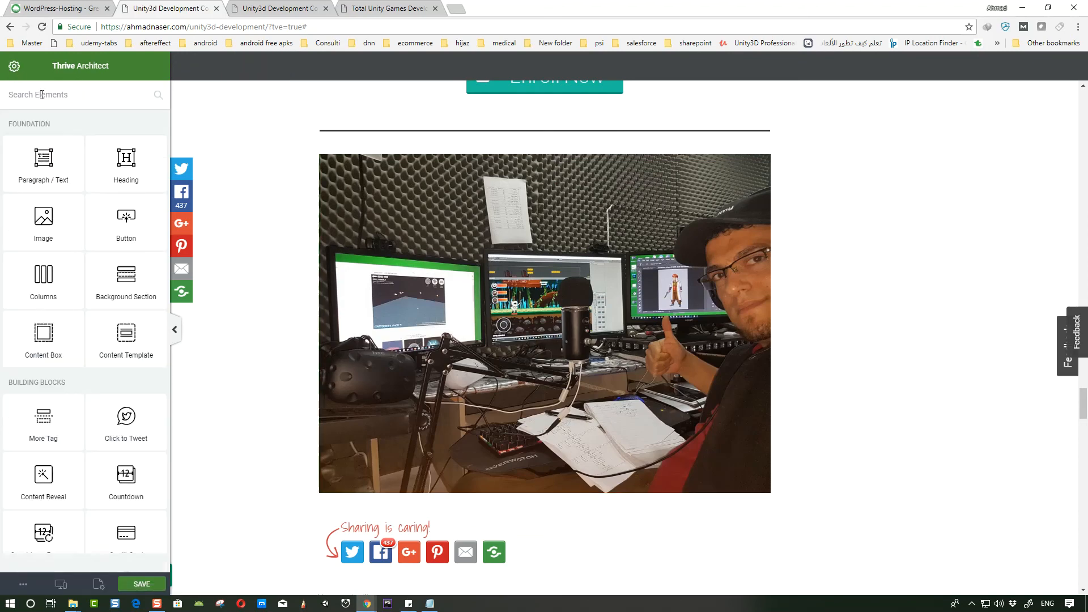
pyautogui.scroll(1, 81, 187)
pyautogui.scroll(-2, 303, 267)
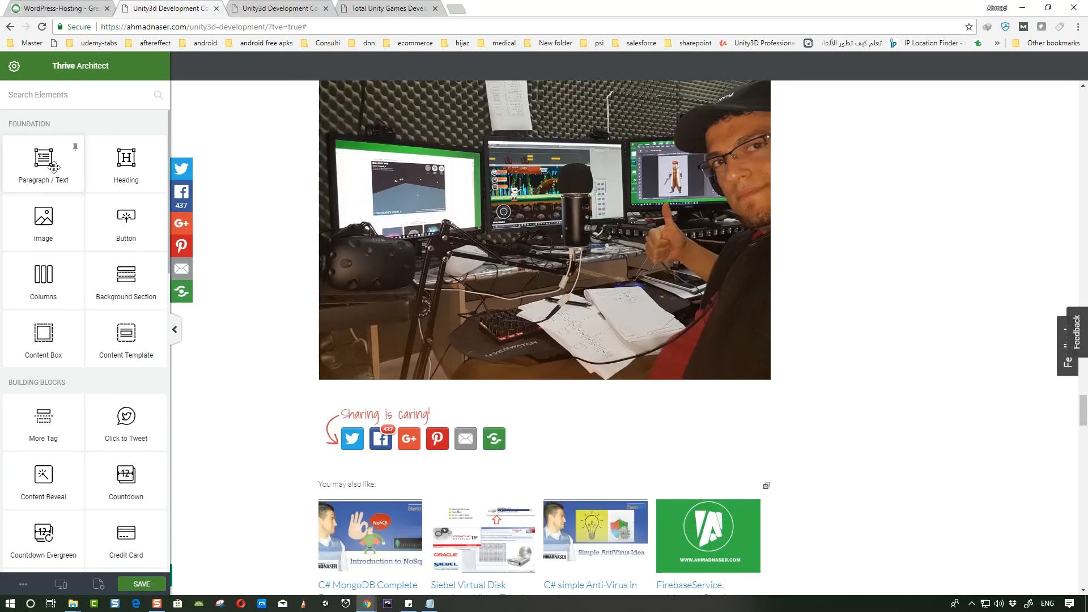
pyautogui.moveTo(44, 161); pyautogui.dragTo(575, 379)
pyautogui.click(479, 400)
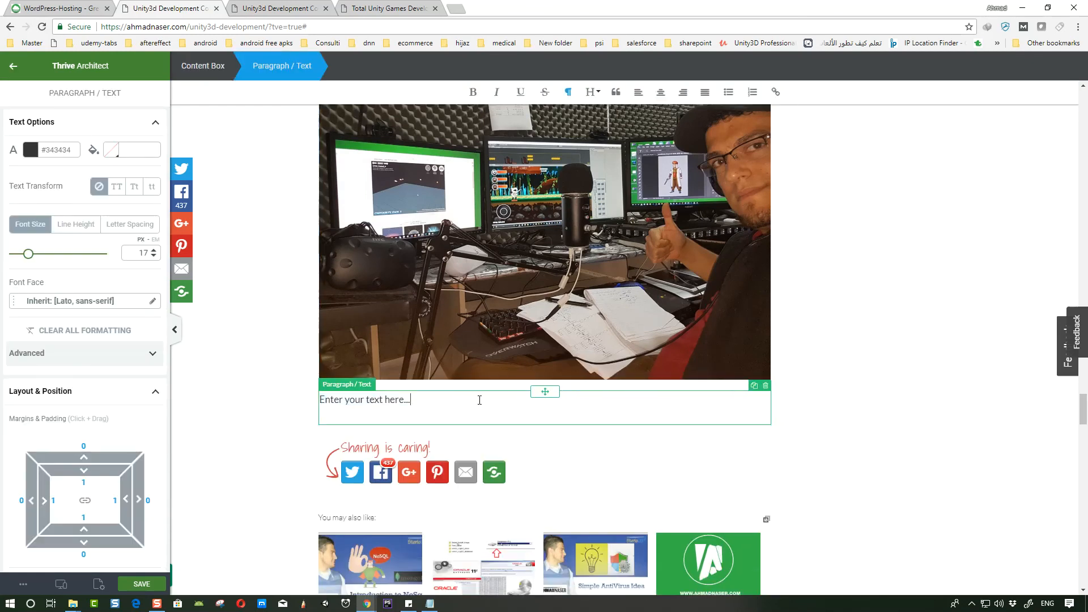
pyautogui.click(766, 385)
# - Add a Custom HTML block below the image containing the pasted Latest Unity3D Assets list of links
pyautogui.click(68, 95)
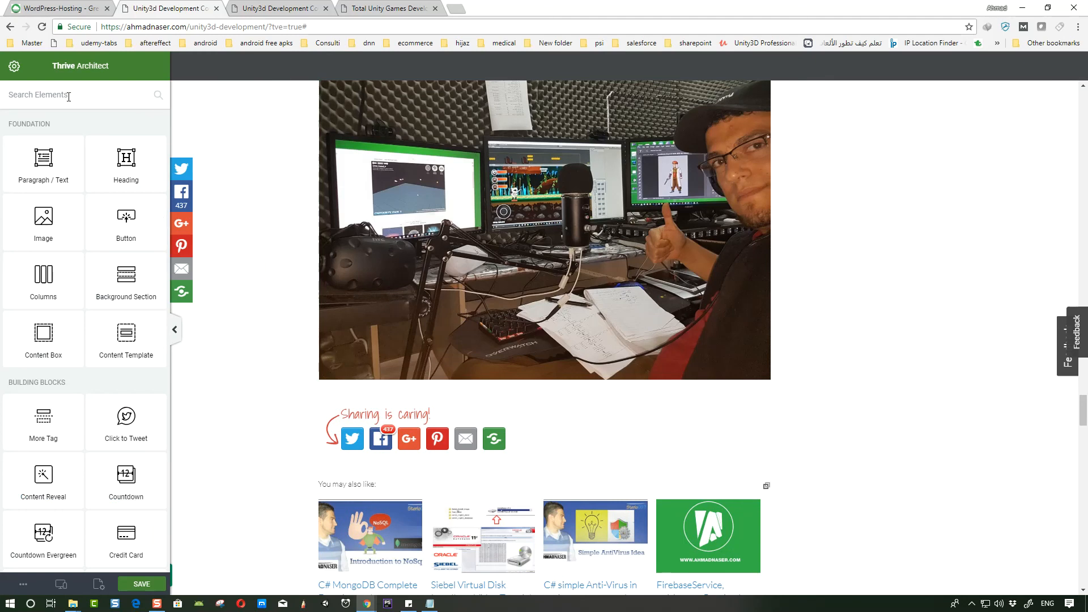
pyautogui.write('htm')
pyautogui.moveTo(50, 160); pyautogui.dragTo(544, 385)
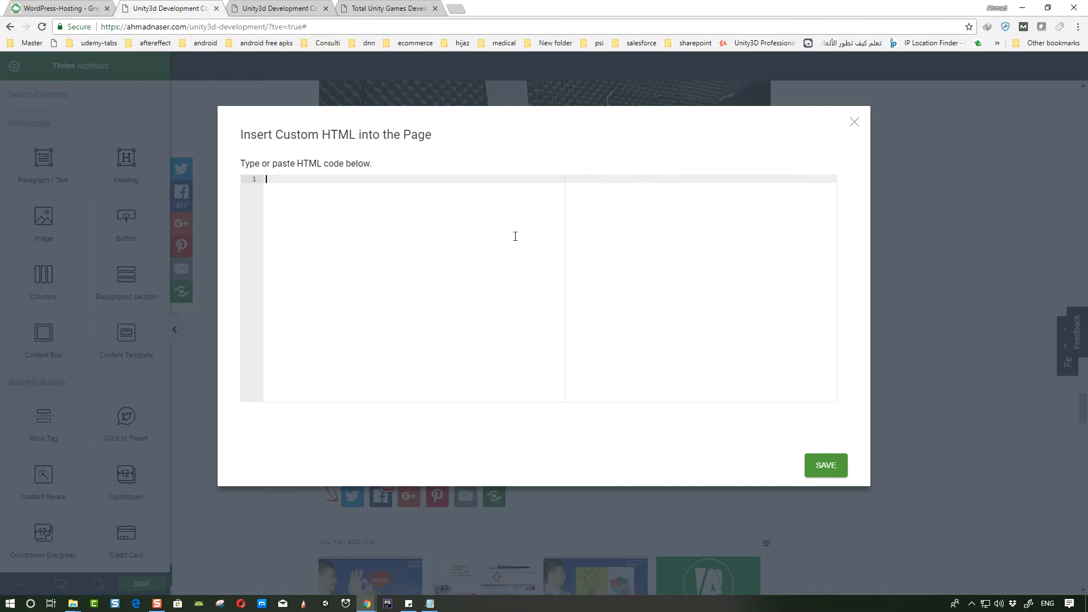
pyautogui.hotkey('ctrl', 'v')
pyautogui.scroll(1, 527, 306)
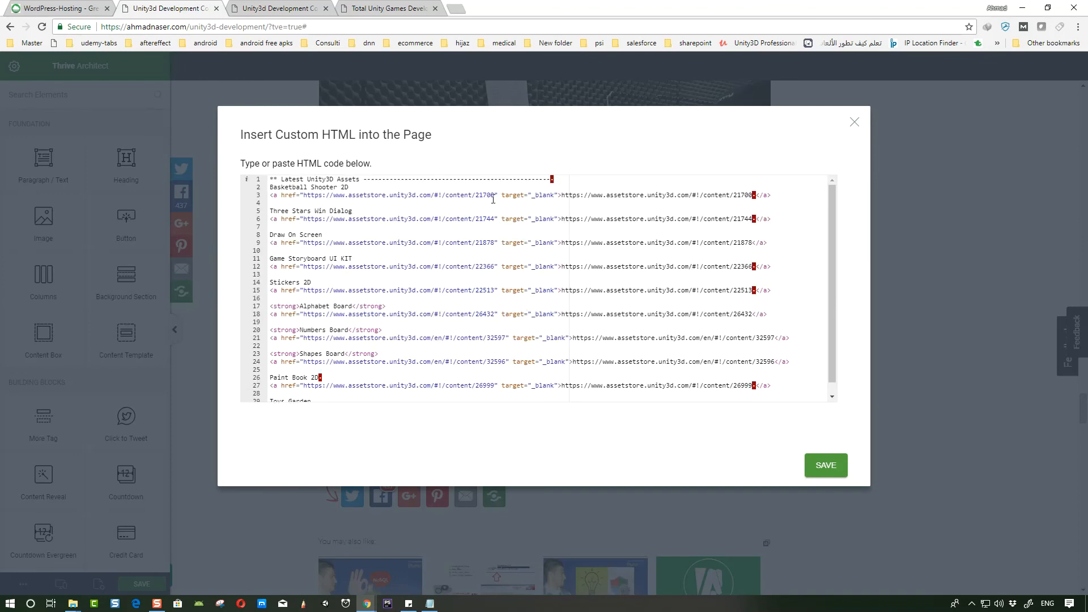
pyautogui.scroll(-1, 525, 210)
pyautogui.click(828, 471)
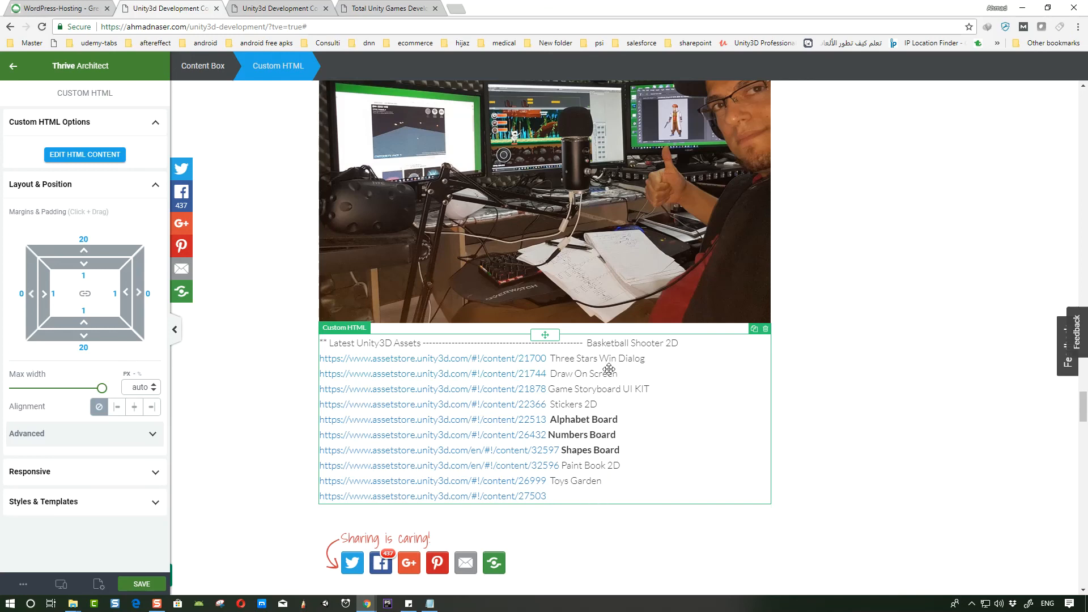
# - Open the Custom HTML block's code and rename the Basketball Shooter 2D entry to Basketball 2D
pyautogui.click(83, 156)
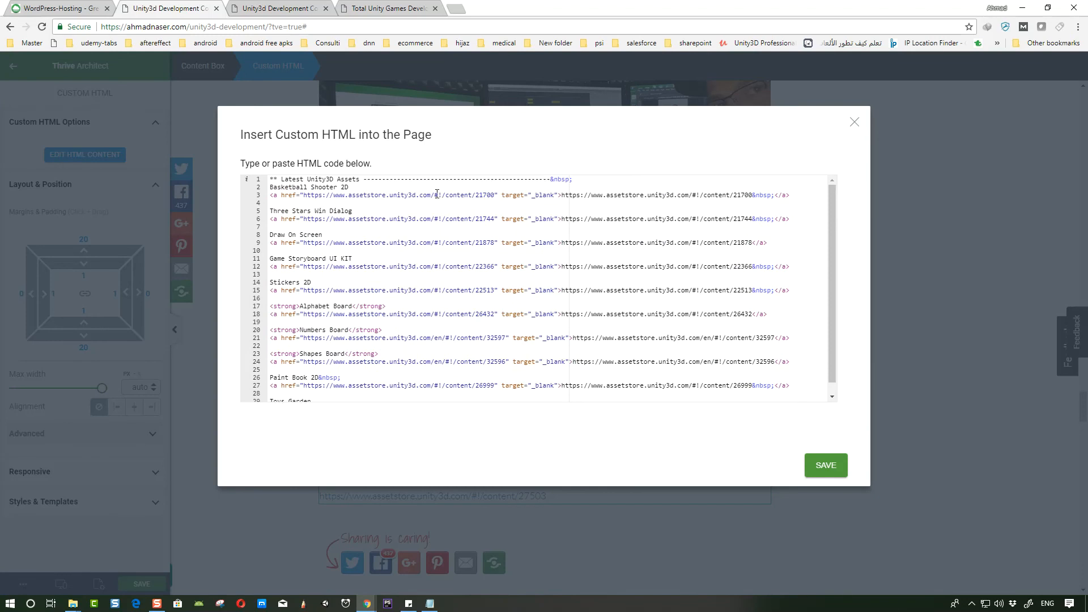
pyautogui.click(362, 187)
pyautogui.click(610, 180)
pyautogui.press('Return')
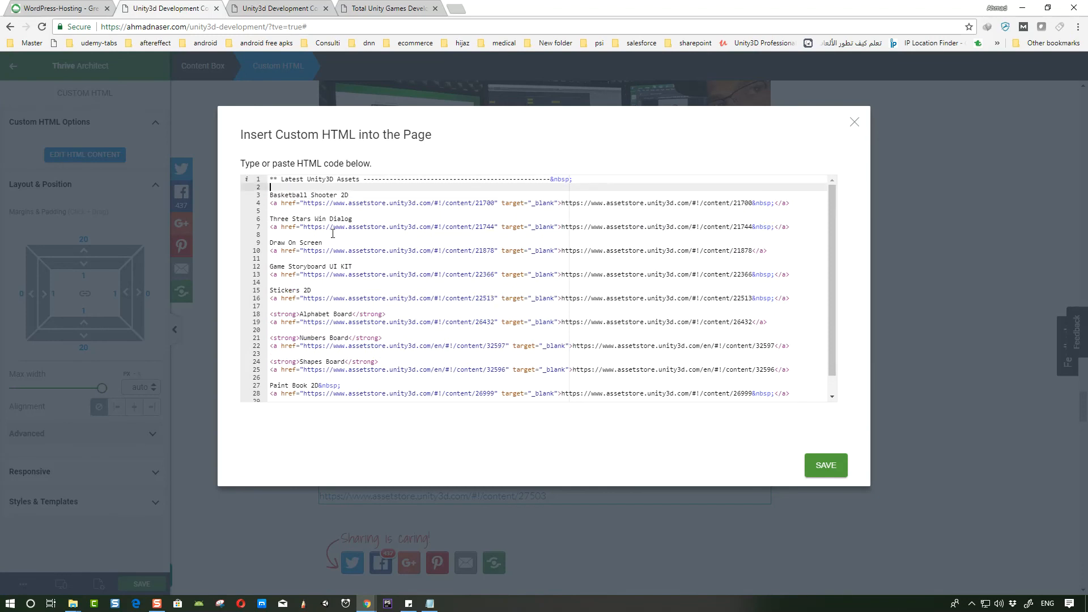
pyautogui.doubleClick(326, 195)
pyautogui.press('BackSpace')
pyautogui.press('BackSpace')
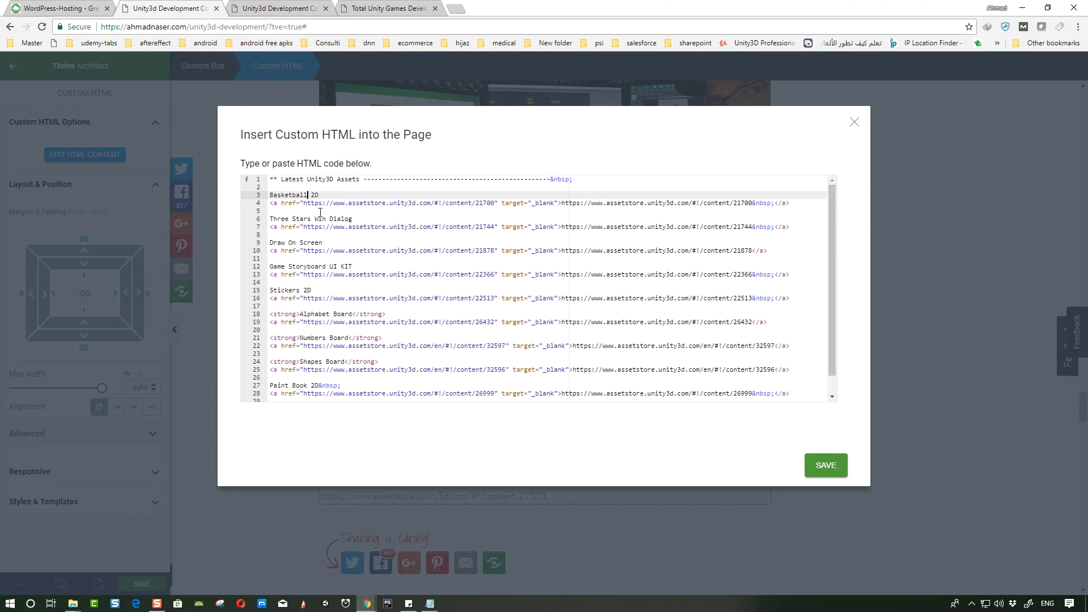
# - Add a <br> tag after the Latest Unity3D Assets heading and save the HTML
pyautogui.moveTo(338, 192); pyautogui.dragTo(240, 195)
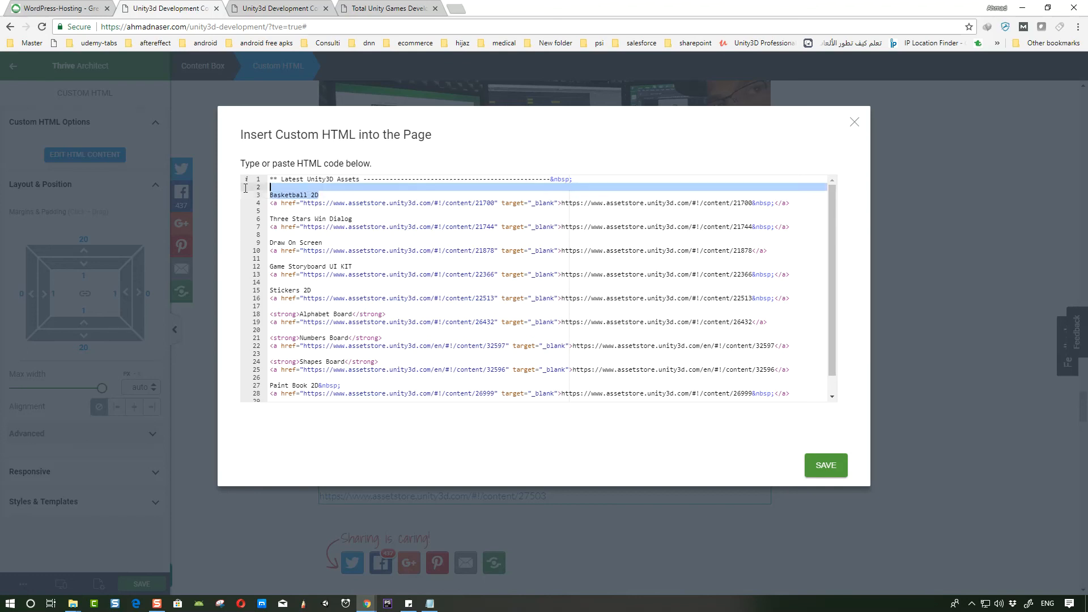
pyautogui.click(601, 179)
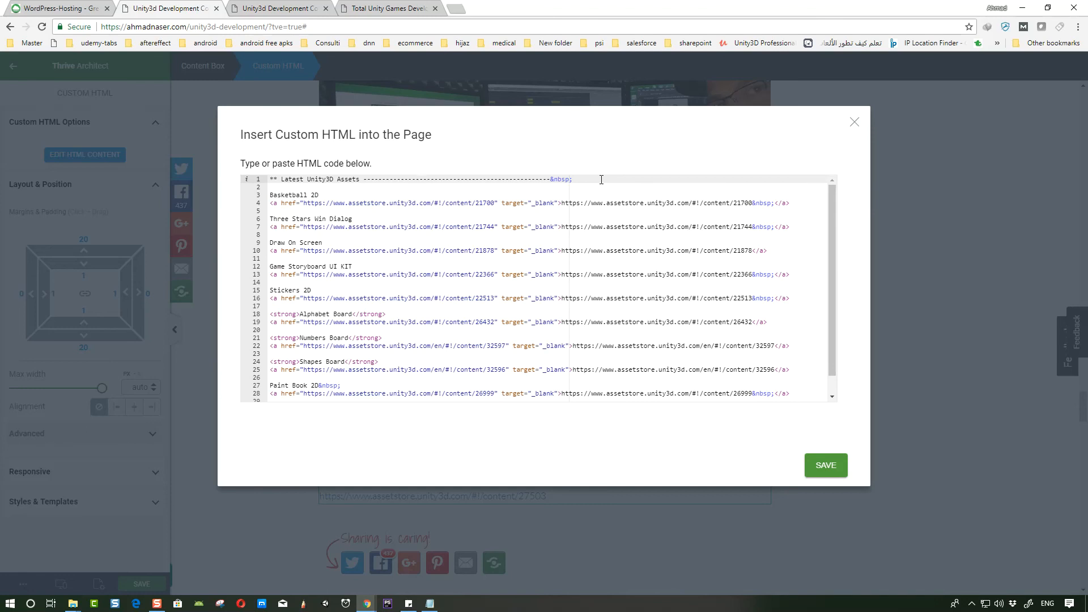
pyautogui.write('<br>')
pyautogui.click(825, 466)
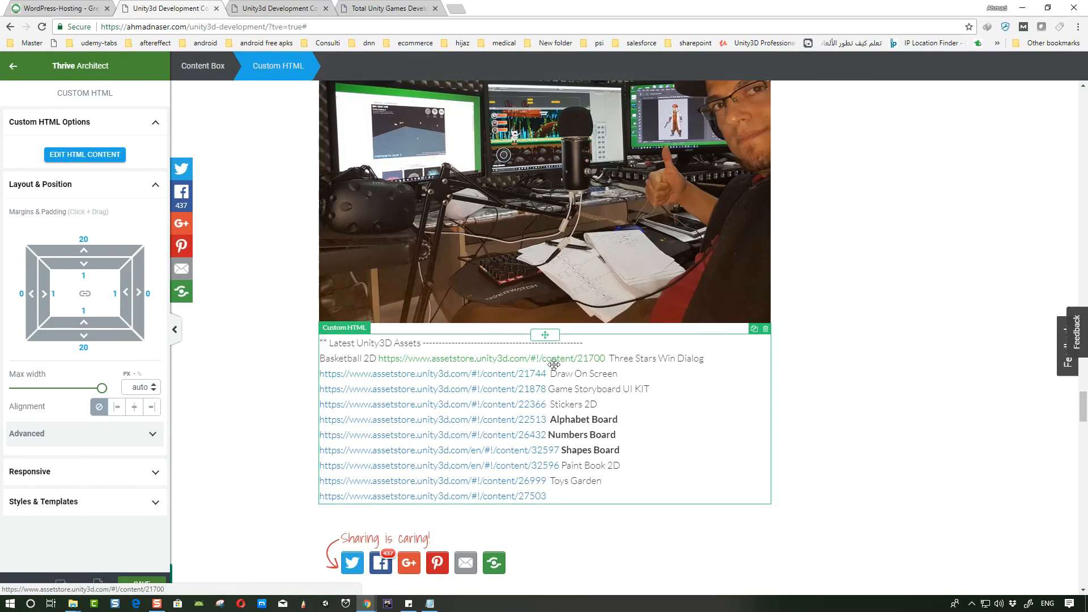
# - Reopen the HTML code, copy the <br> tag and paste it after the first asset links up to Stickers 2D
pyautogui.click(95, 161)
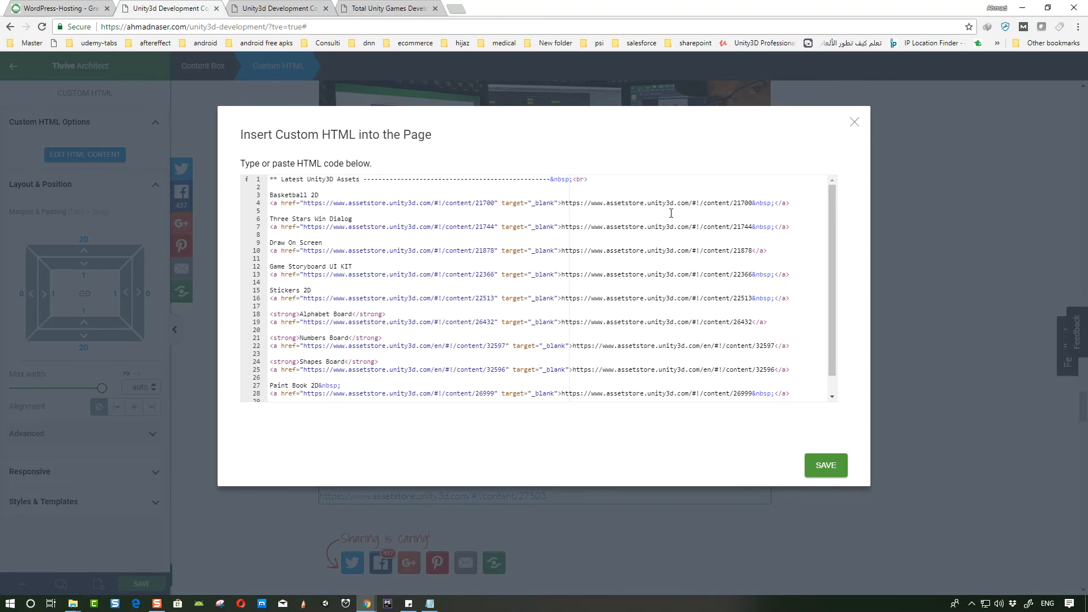
pyautogui.moveTo(574, 178); pyautogui.dragTo(604, 178)
pyautogui.hotkey('ctrl', 'c')
pyautogui.click(323, 211)
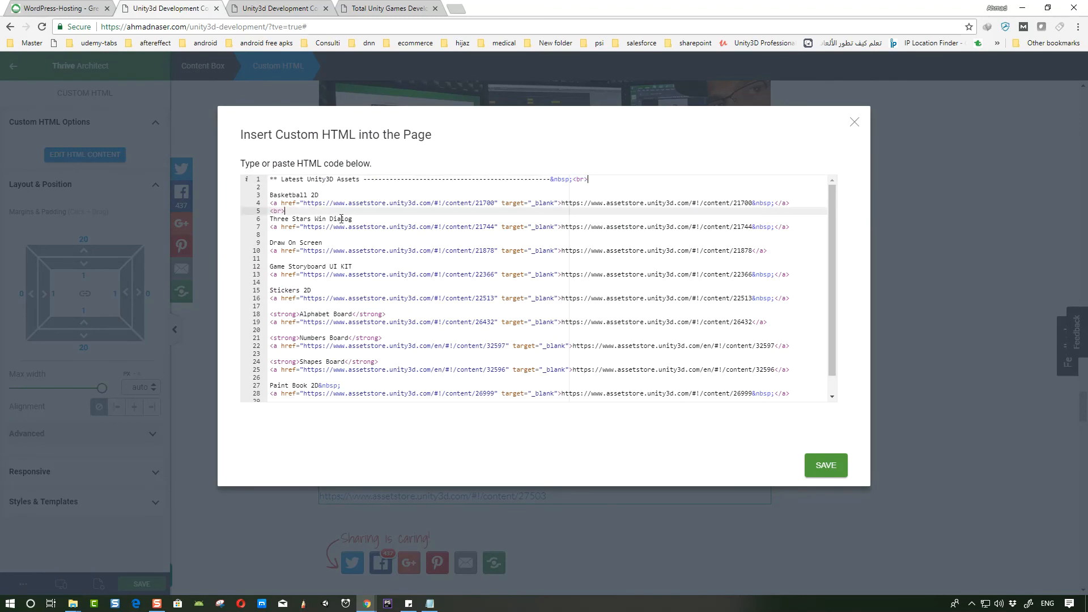
pyautogui.click(315, 234)
pyautogui.keyDown('ctrl'); pyautogui.click(292, 257); pyautogui.keyUp('ctrl')
pyautogui.hotkey('ctrl', 'v')
pyautogui.keyDown('ctrl'); pyautogui.click(293, 287); pyautogui.keyUp('ctrl')
pyautogui.keyDown('ctrl'); pyautogui.click(293, 282); pyautogui.keyUp('ctrl')
pyautogui.hotkey('ctrl', 'v')
pyautogui.keyDown('ctrl'); pyautogui.click(300, 304); pyautogui.keyUp('ctrl')
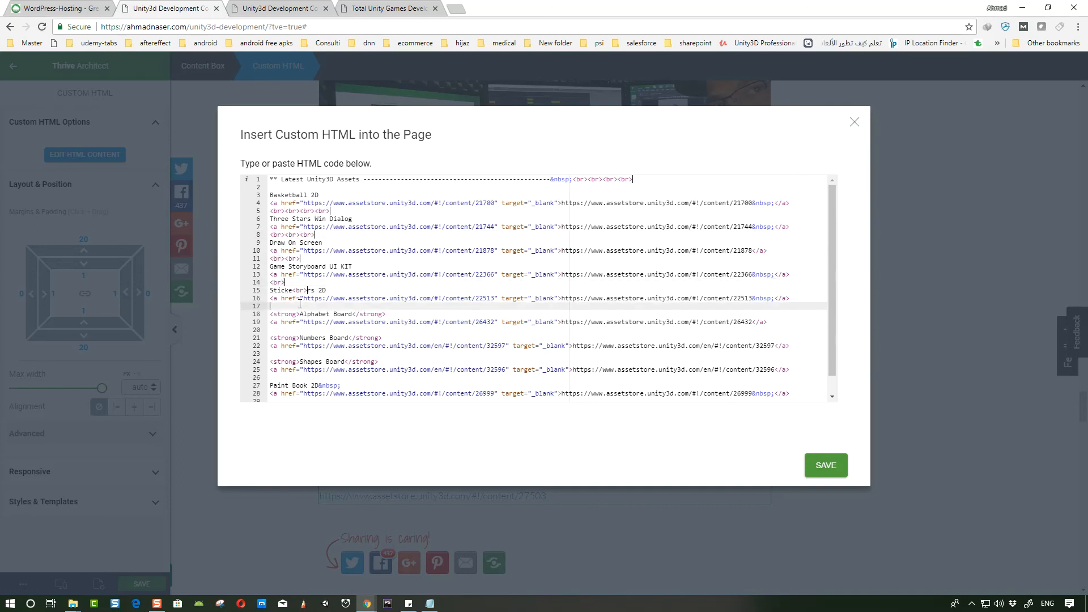
pyautogui.keyDown('ctrl'); pyautogui.click(294, 329); pyautogui.keyUp('ctrl')
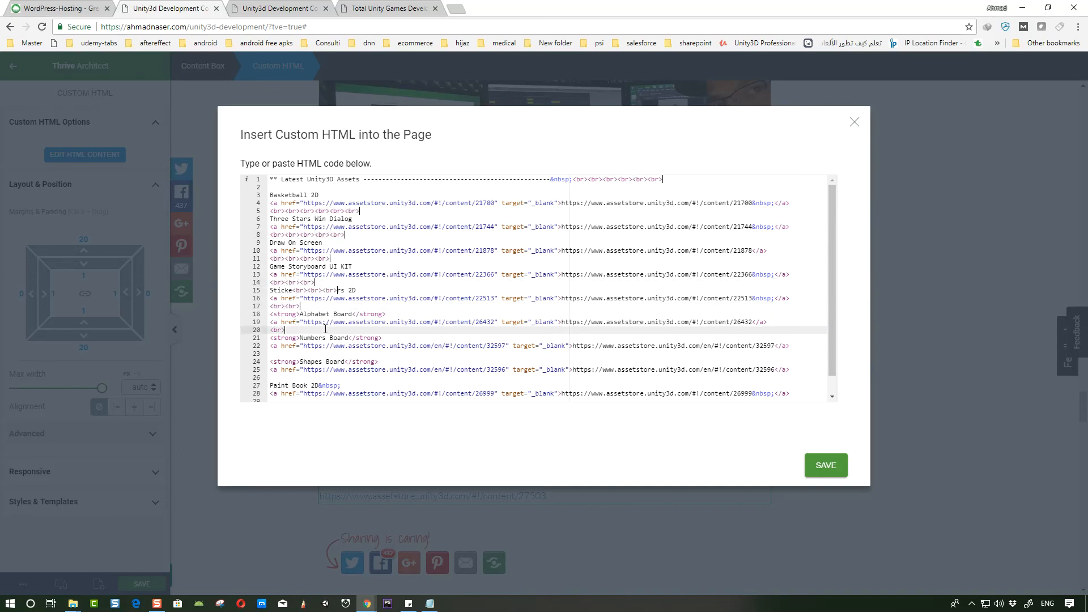
pyautogui.press('BackSpace')
pyautogui.press('BackSpace')
pyautogui.press('BackSpace')
pyautogui.press('BackSpace')
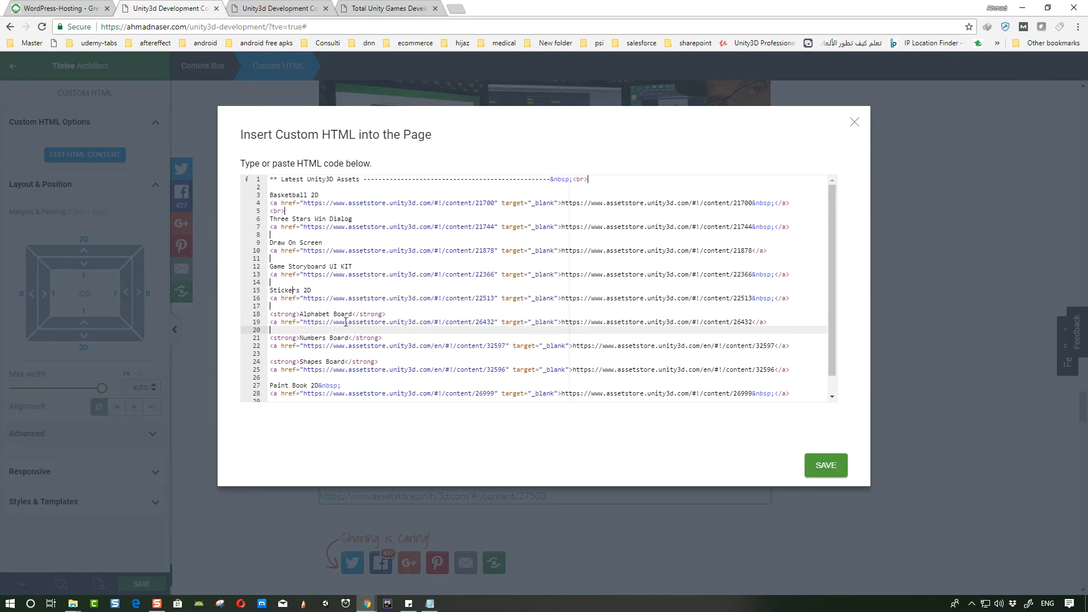
pyautogui.click(290, 236)
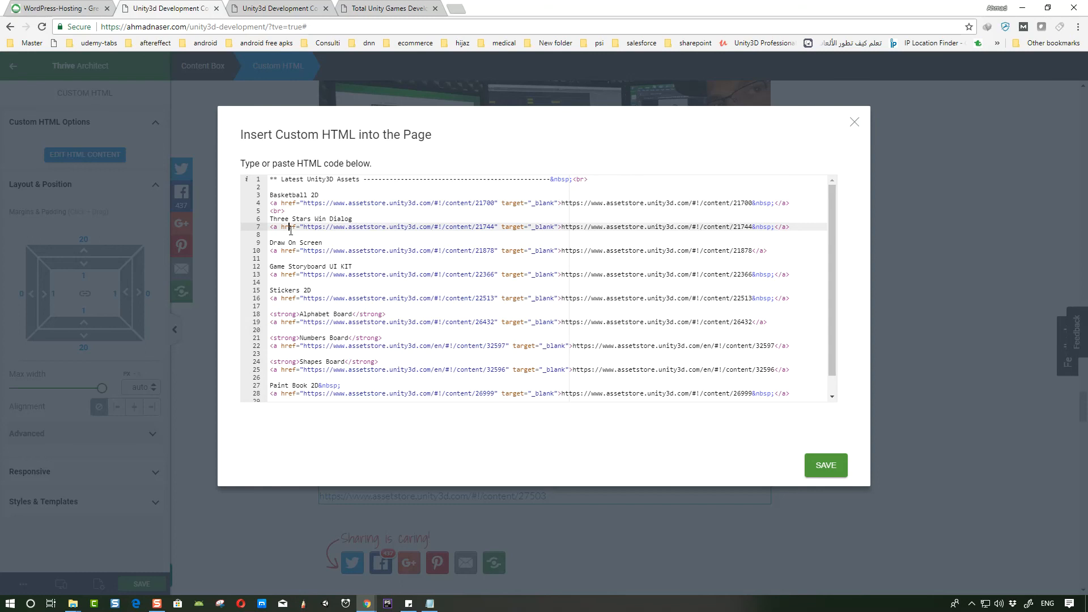
pyautogui.click(294, 257)
pyautogui.click(291, 283)
pyautogui.click(298, 306)
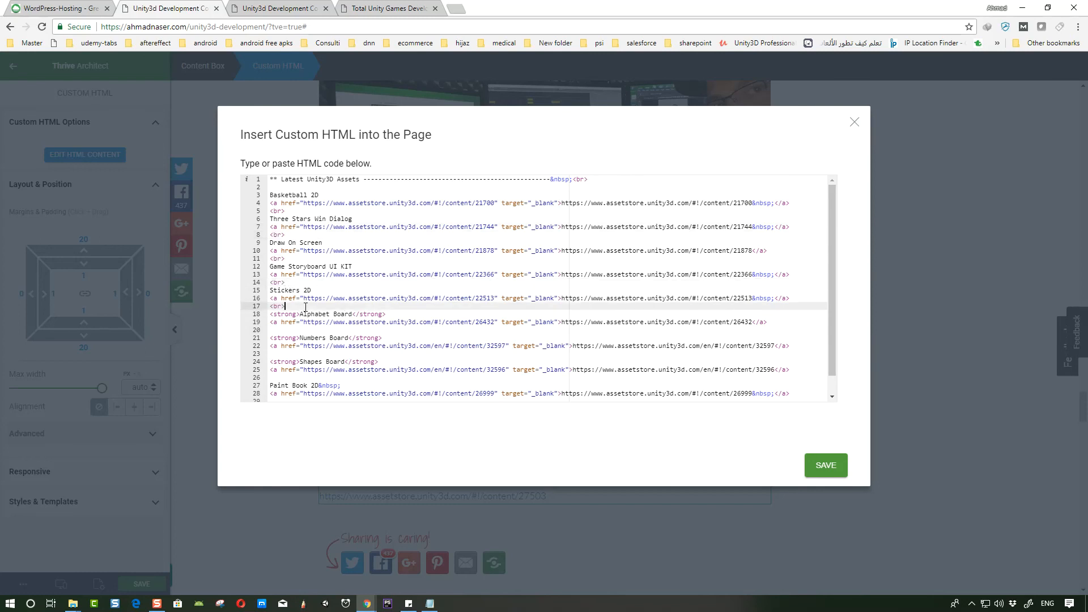
# - Paste <br> after the remaining asset links through Paint Book 2D and save the HTML
pyautogui.scroll(-1, 305, 307)
pyautogui.click(298, 311)
pyautogui.hotkey('ctrl', 'v')
pyautogui.click(296, 336)
pyautogui.click(288, 361)
pyautogui.click(317, 381)
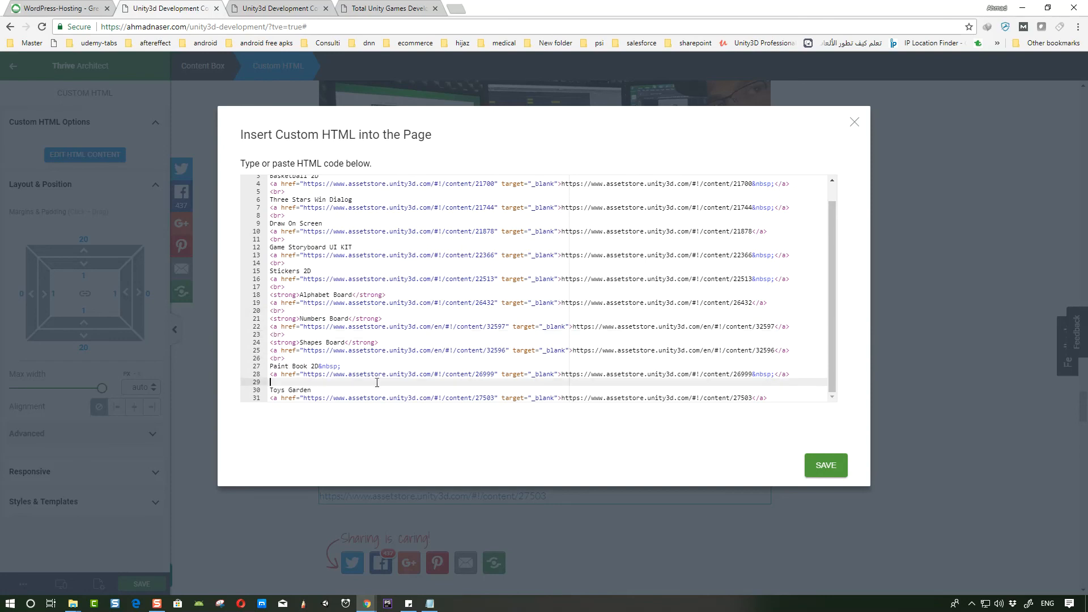
pyautogui.hotkey('ctrl', 'v')
pyautogui.scroll(1, 416, 335)
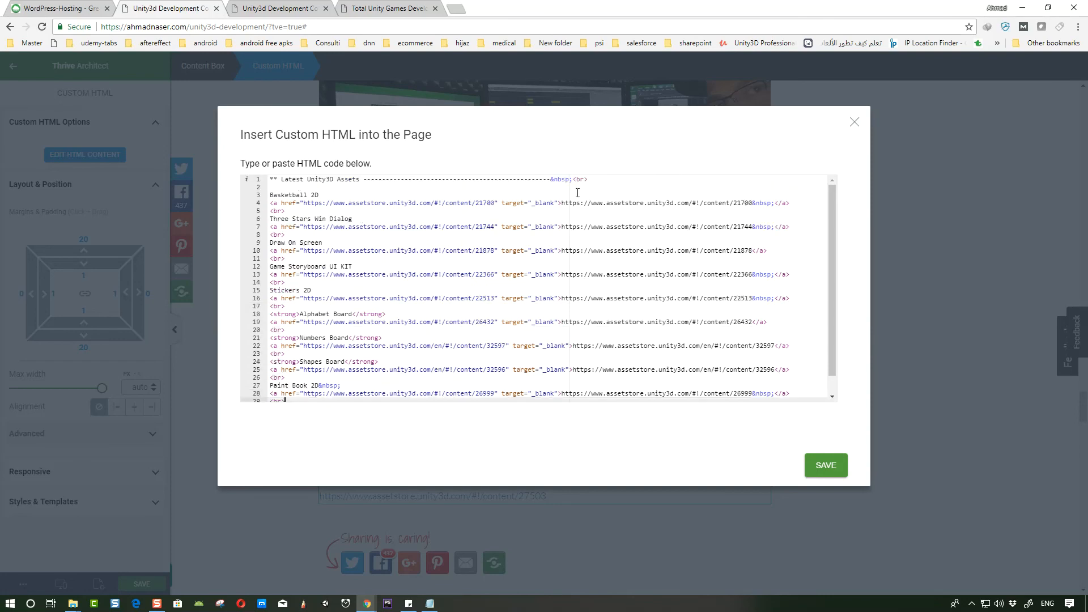
pyautogui.click(816, 466)
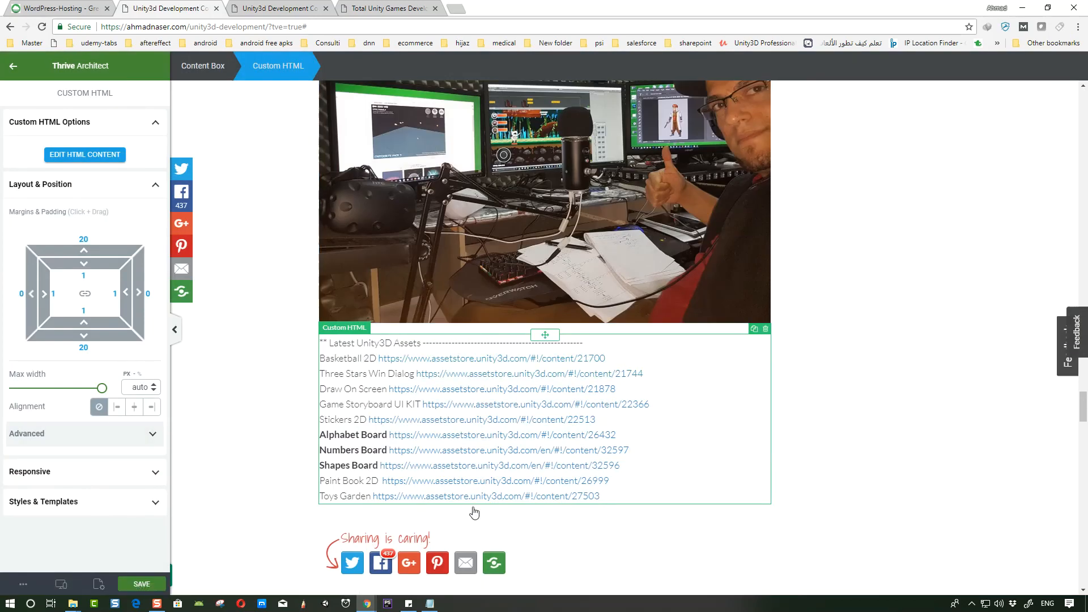
# - Insert a button element between the image and the Custom HTML block
pyautogui.scroll(1, 616, 379)
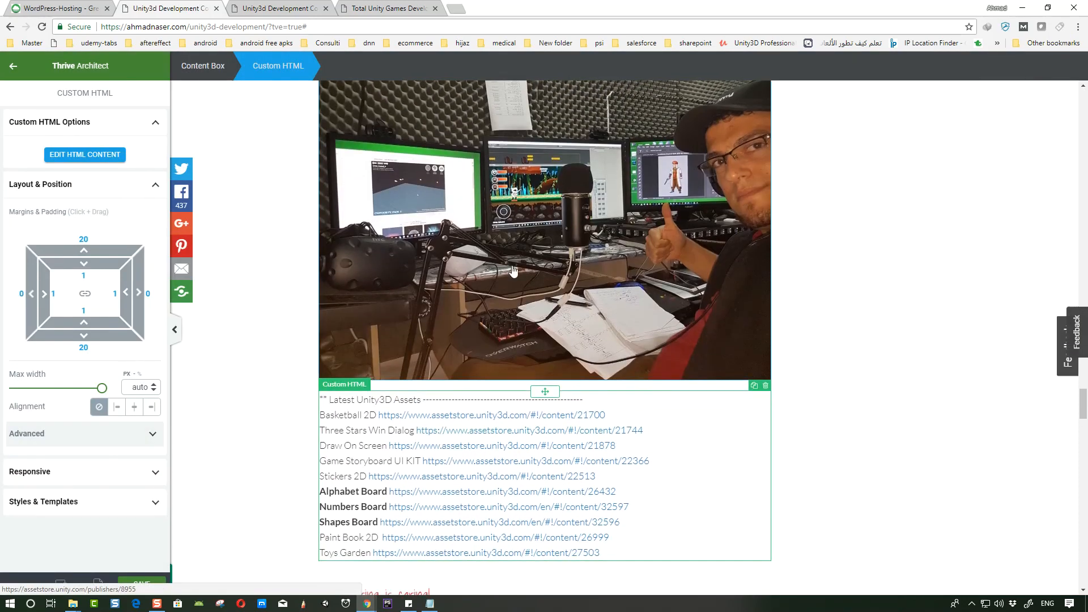
pyautogui.click(13, 66)
pyautogui.moveTo(141, 253); pyautogui.dragTo(567, 391)
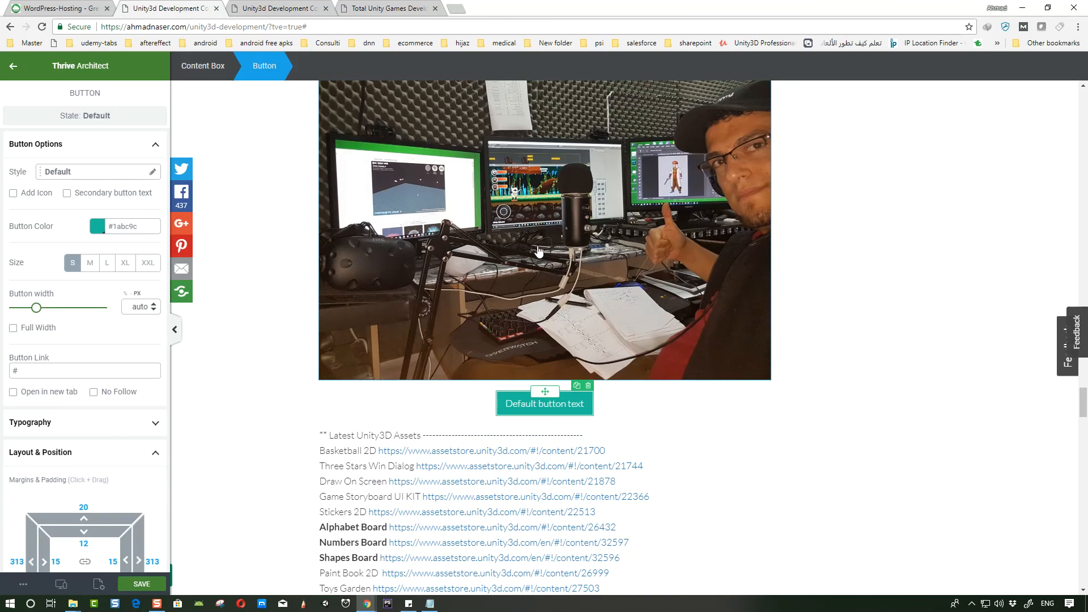
# - Copy the image's Asset Store link and replace the button text with Visit Our Assets Store
pyautogui.click(506, 242)
pyautogui.click(90, 387)
pyautogui.hotkey('ctrl', 'a')
pyautogui.hotkey('ctrl', 'c')
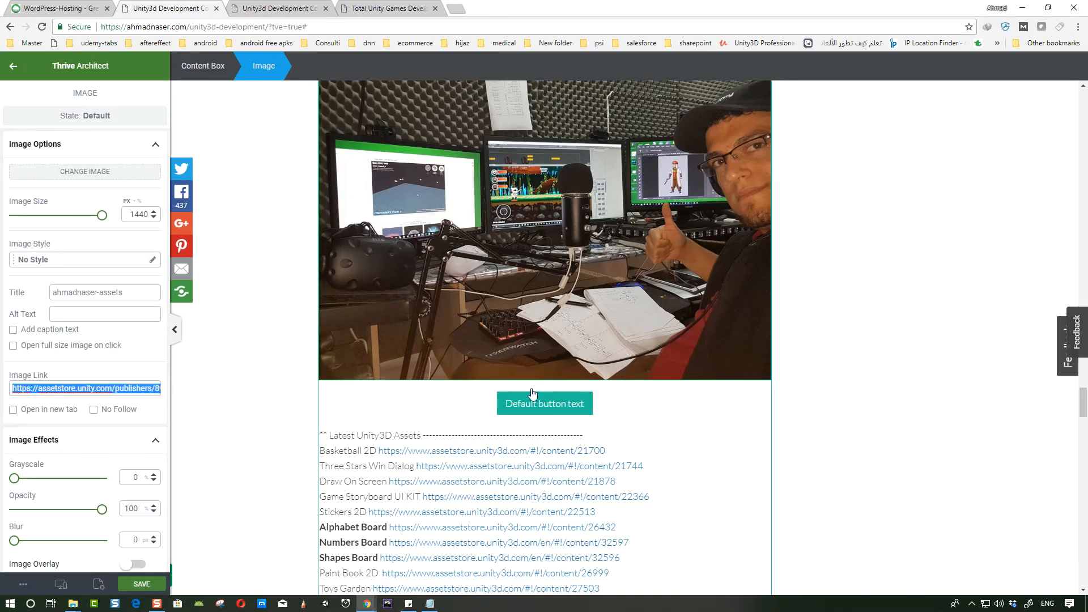
pyautogui.doubleClick(546, 401)
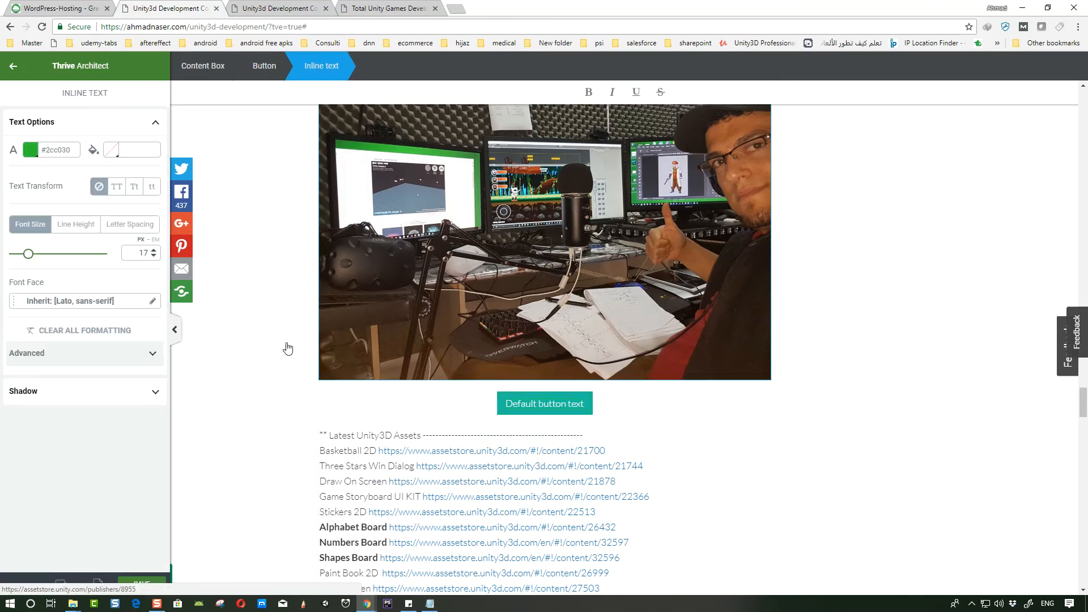
pyautogui.doubleClick(542, 405)
pyautogui.press('BackSpace')
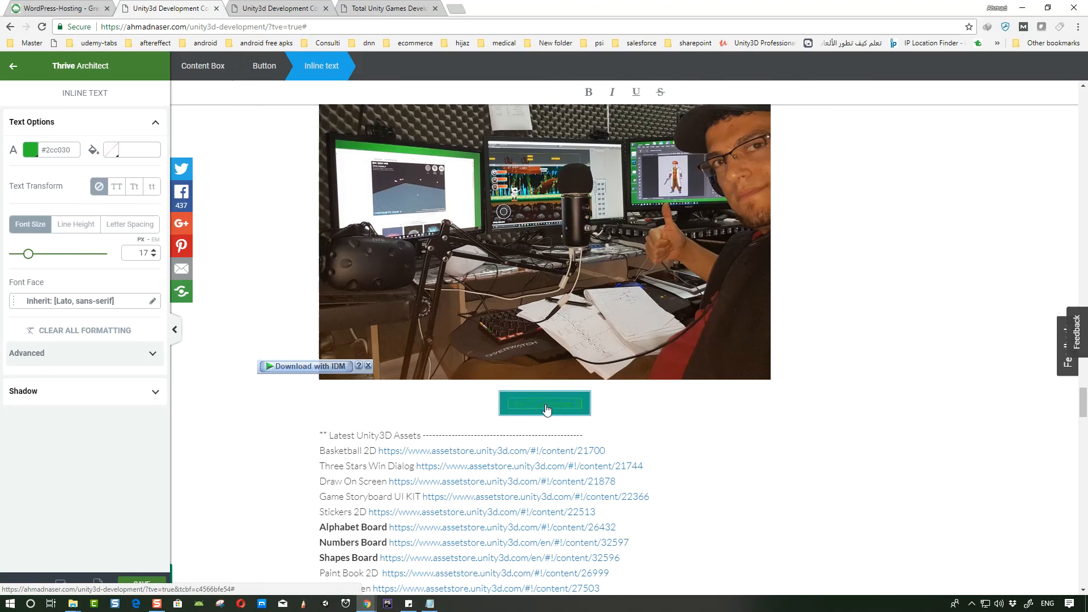
# - Set the button link to the copied Asset Store publisher URL and save the post
pyautogui.click(496, 397)
pyautogui.hotkey('ctrl', 'a')
pyautogui.hotkey('ctrl', 'v')
pyautogui.hotkey('ctrl', 's')
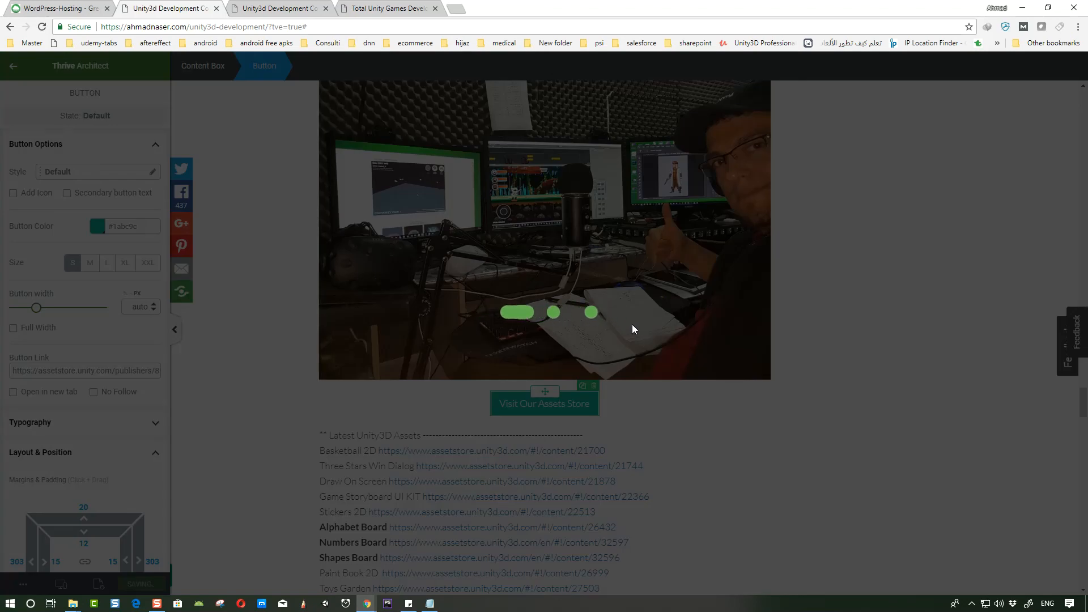
# - Save the post again and exit Thrive Architect
pyautogui.scroll(-5, 511, 360)
pyautogui.scroll(4, 523, 356)
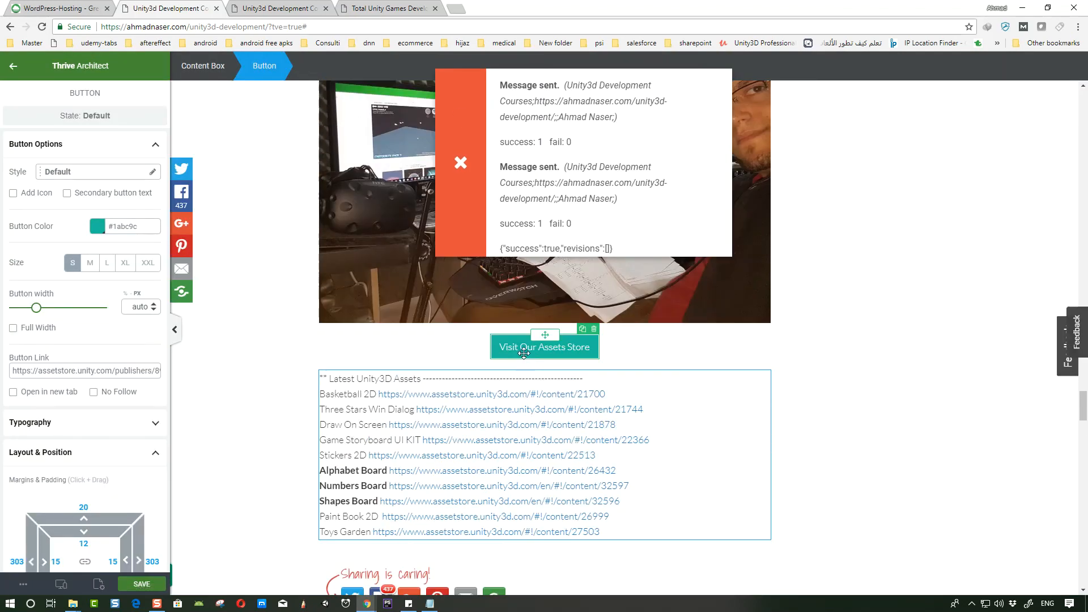
pyautogui.scroll(8, 525, 359)
pyautogui.hotkey('ctrl', 's')
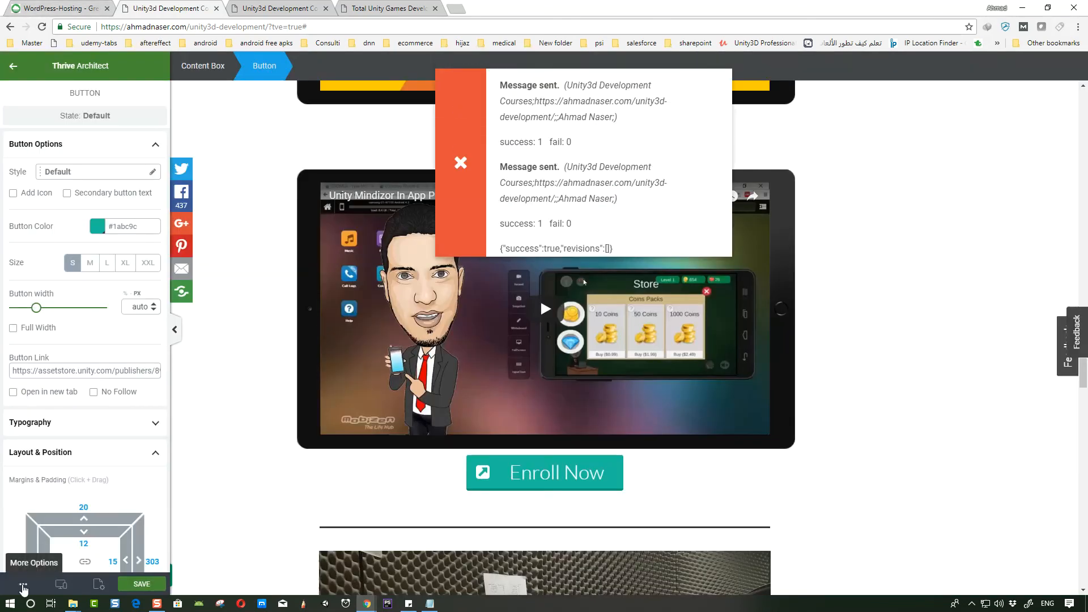
pyautogui.click(22, 585)
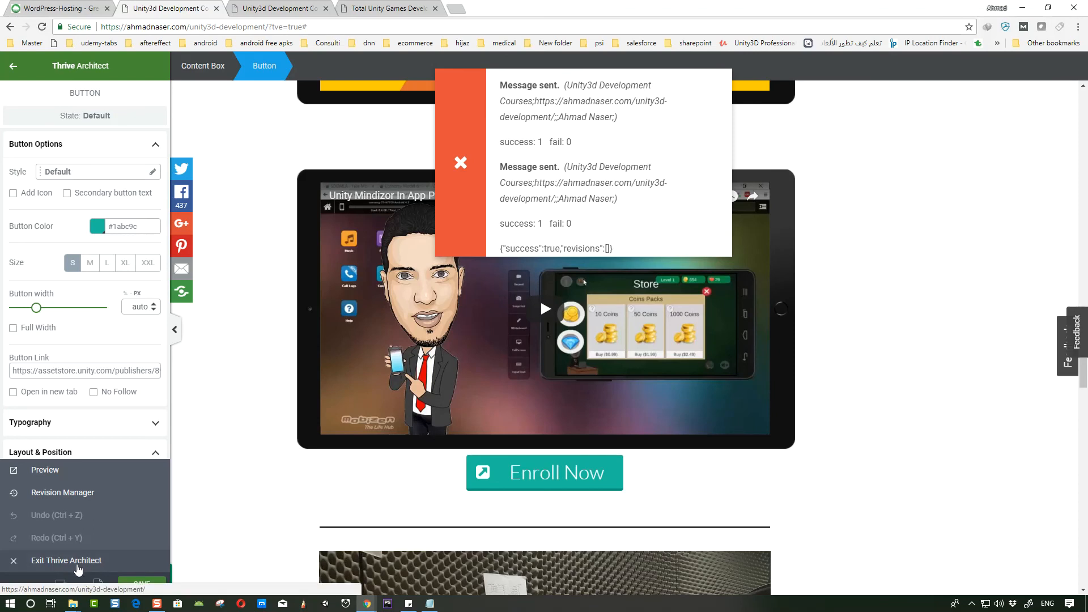
pyautogui.click(78, 567)
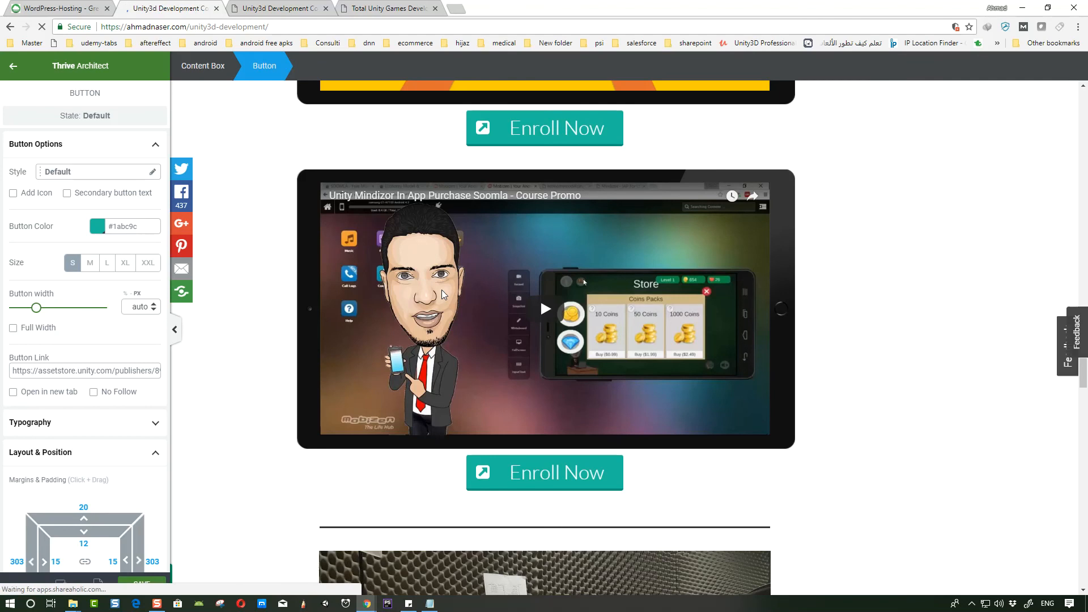
# - Scroll through the live post to review the discount box, courses, videos and assets section
pyautogui.scroll(-3, 520, 255)
pyautogui.scroll(-4, 518, 255)
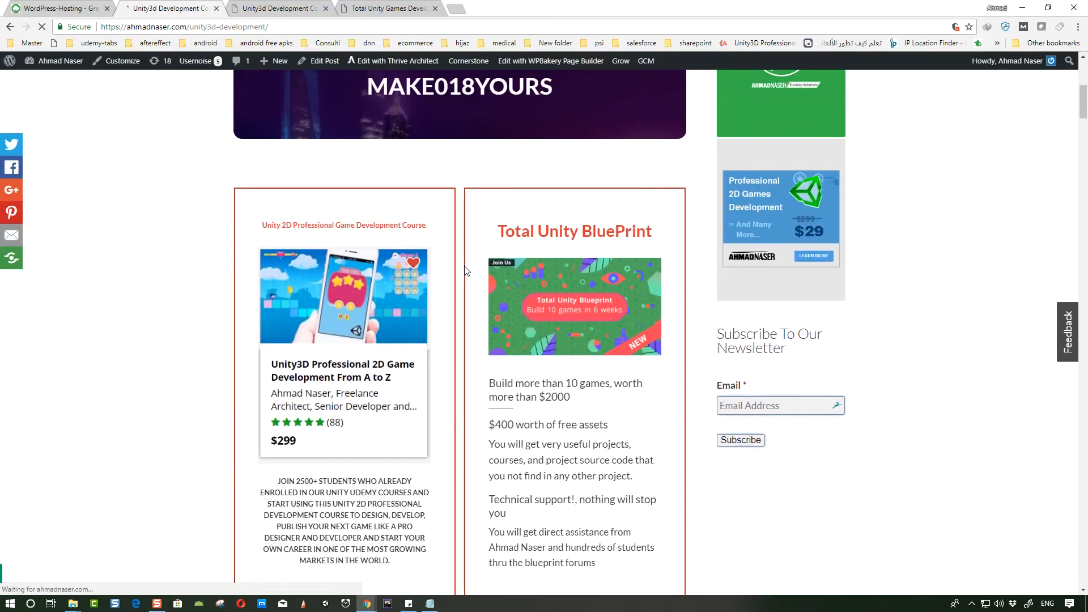
pyautogui.scroll(-5, 355, 295)
pyautogui.scroll(-15, 356, 350)
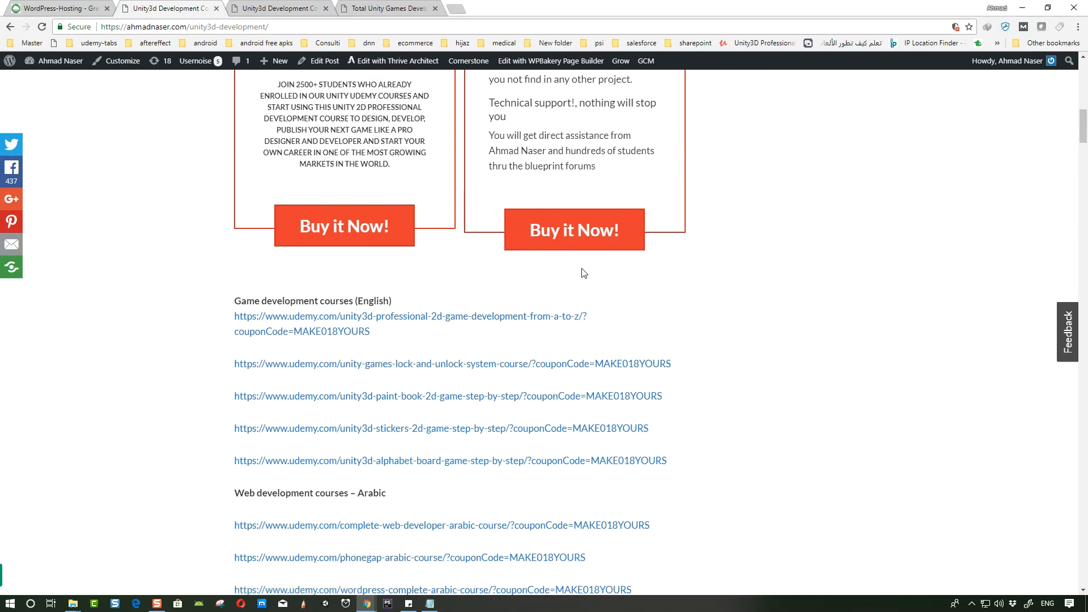
pyautogui.scroll(-17, 412, 288)
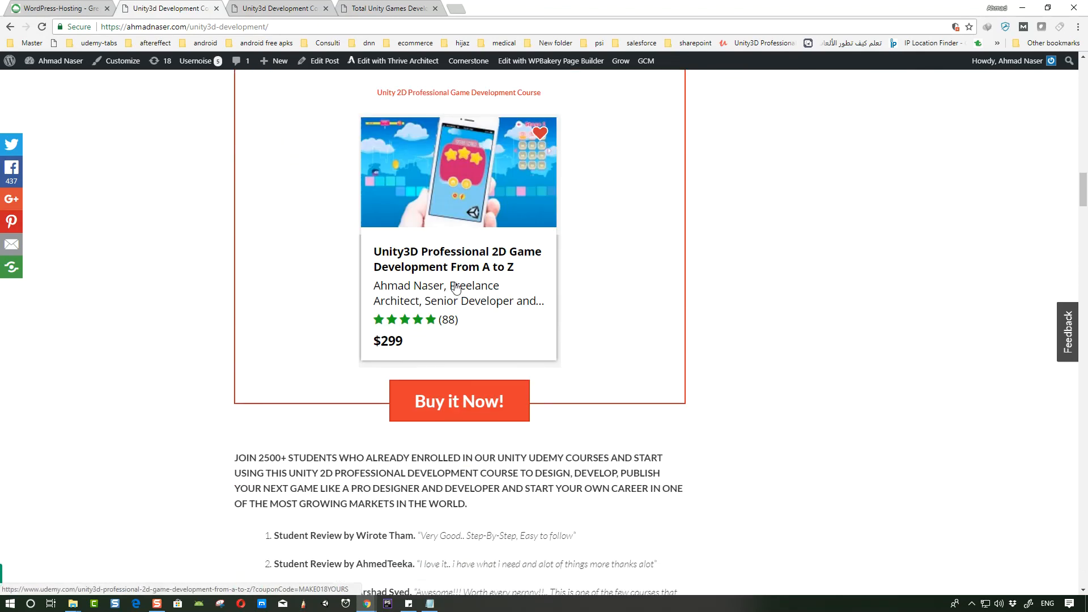
pyautogui.scroll(-20, 466, 281)
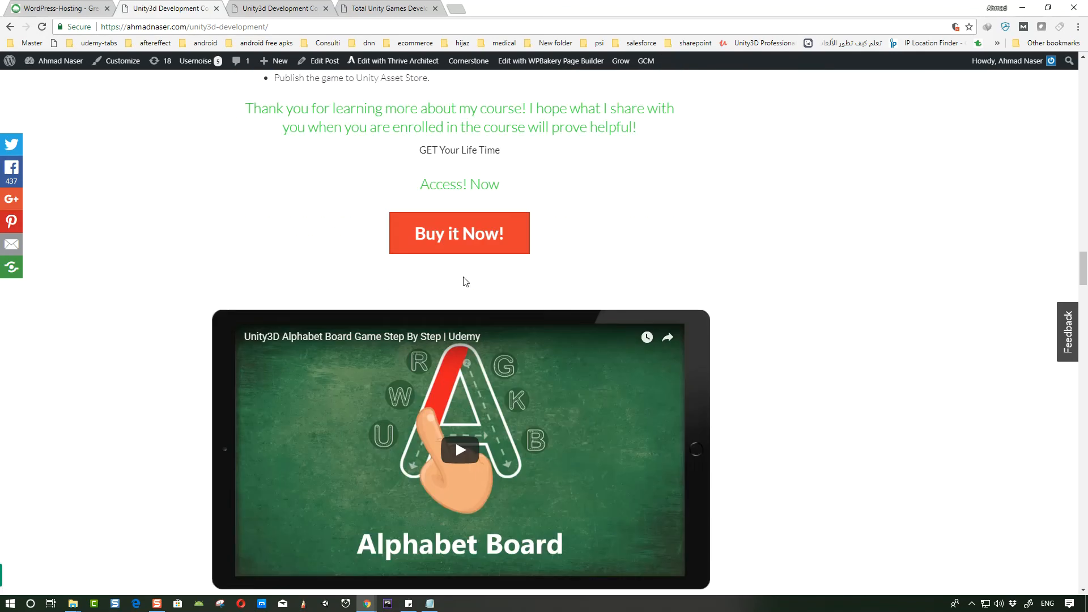
pyautogui.scroll(-20, 462, 281)
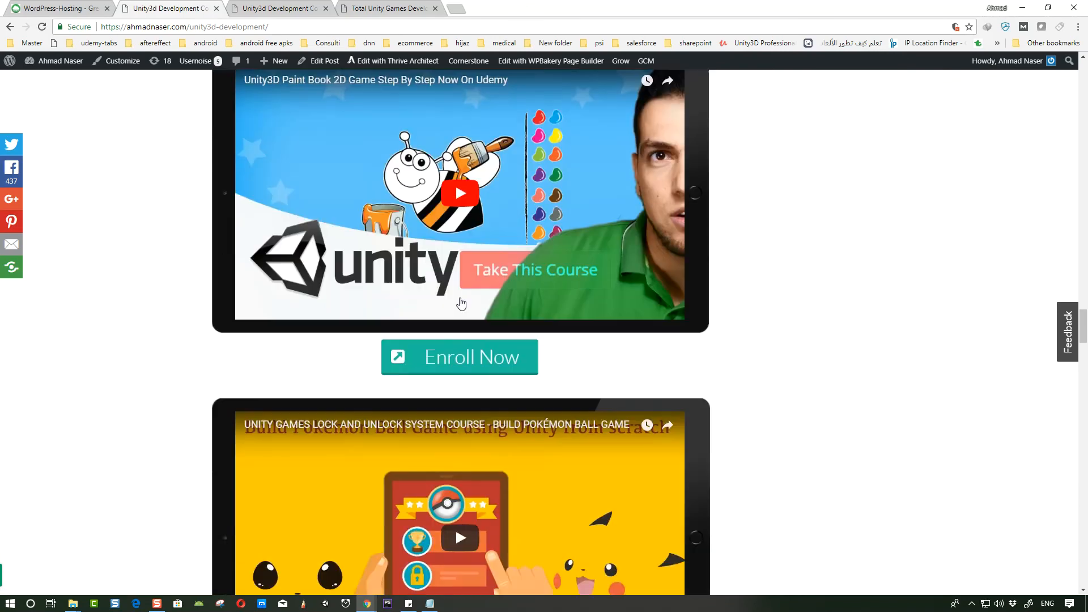
pyautogui.scroll(5, 459, 312)
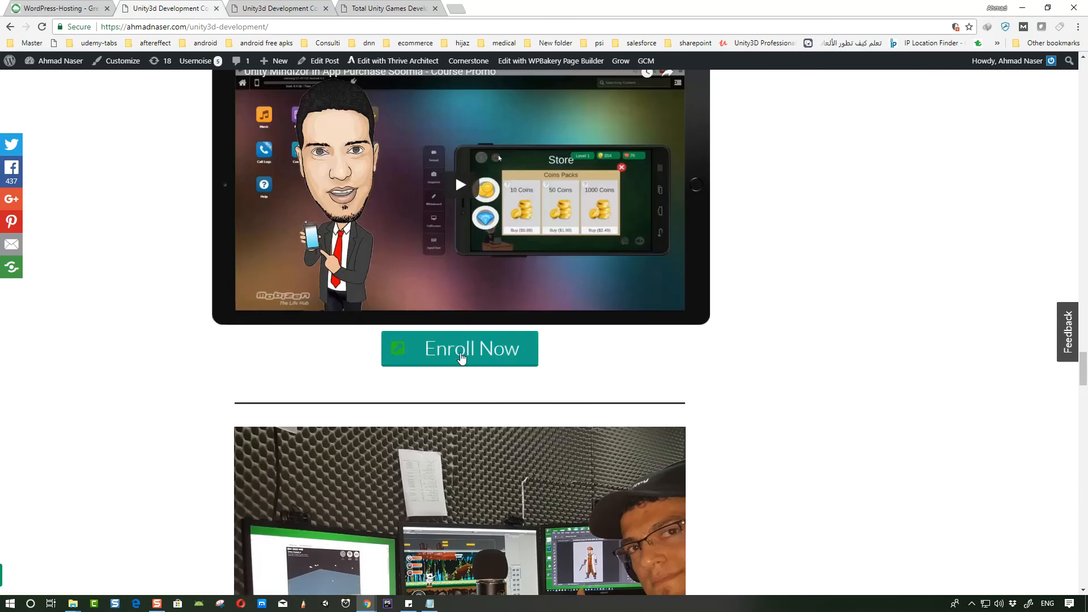
pyautogui.scroll(-6, 462, 358)
pyautogui.scroll(-10, 516, 353)
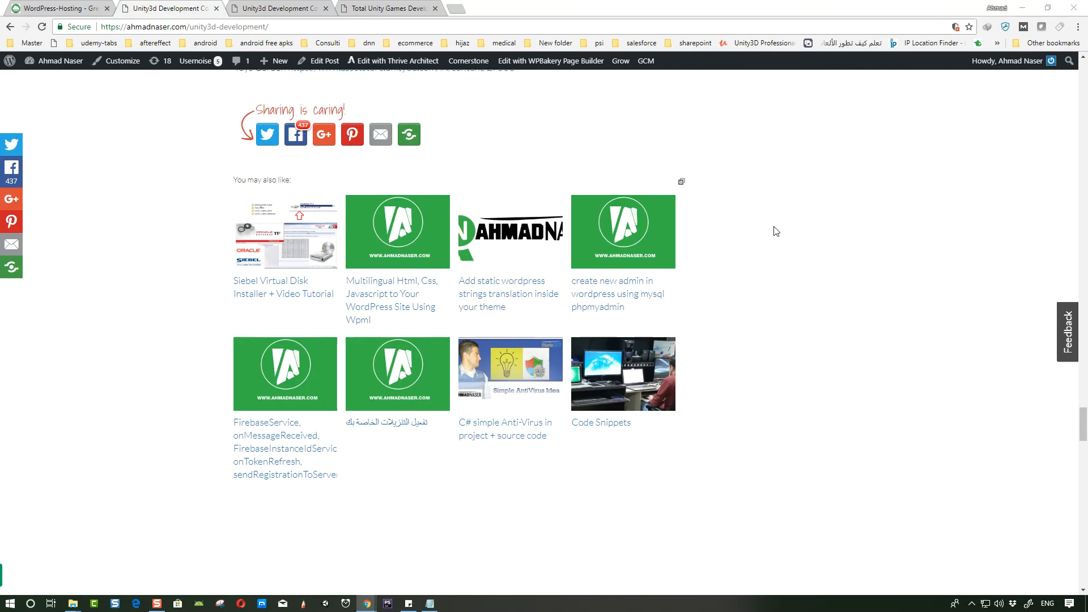
pyautogui.scroll(18, 674, 248)
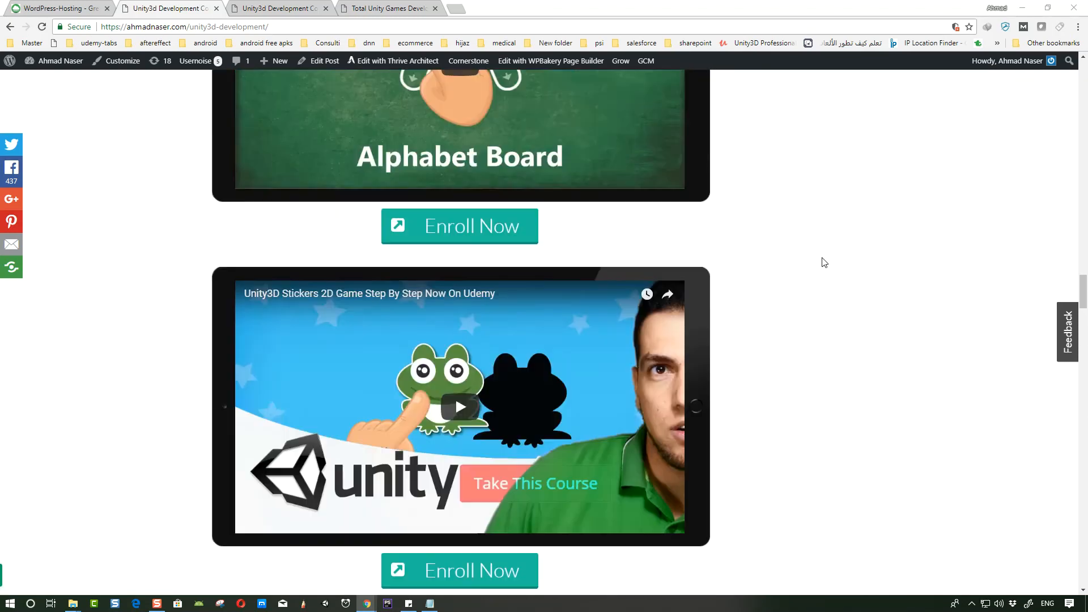
pyautogui.scroll(20, 824, 262)
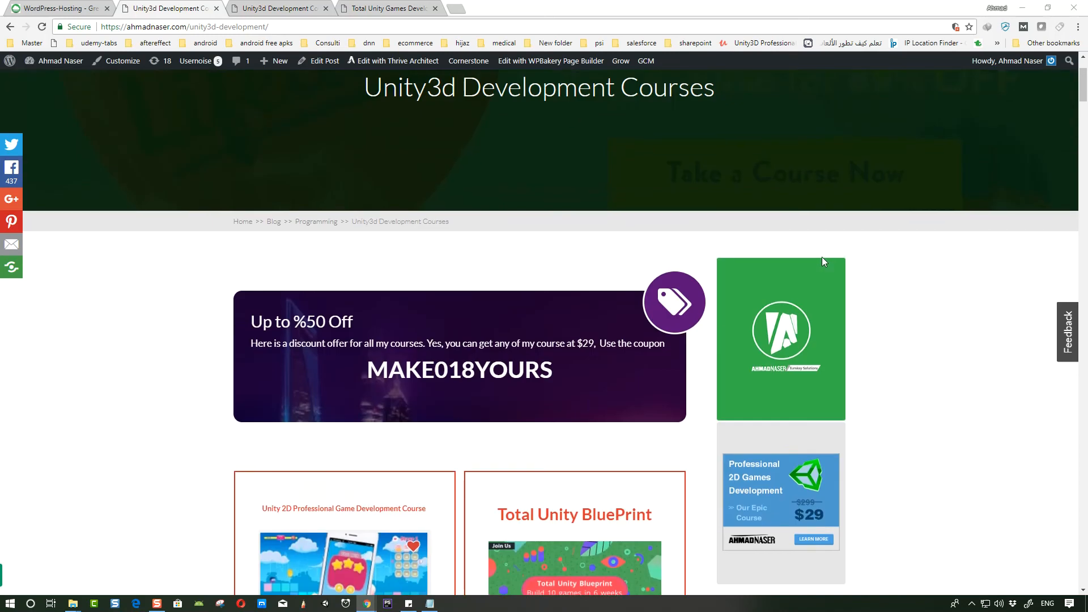
pyautogui.scroll(2, 822, 257)
pyautogui.scroll(-3, 818, 267)
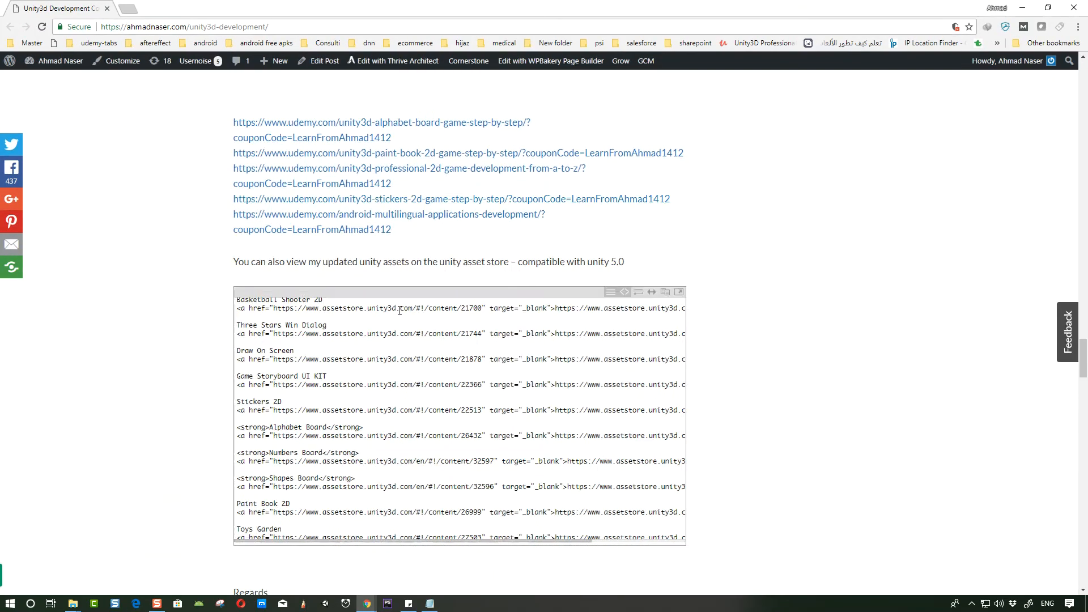
# - Scroll through the open post tabs to compare the earlier and current versions of the page
pyautogui.scroll(15, 399, 311)
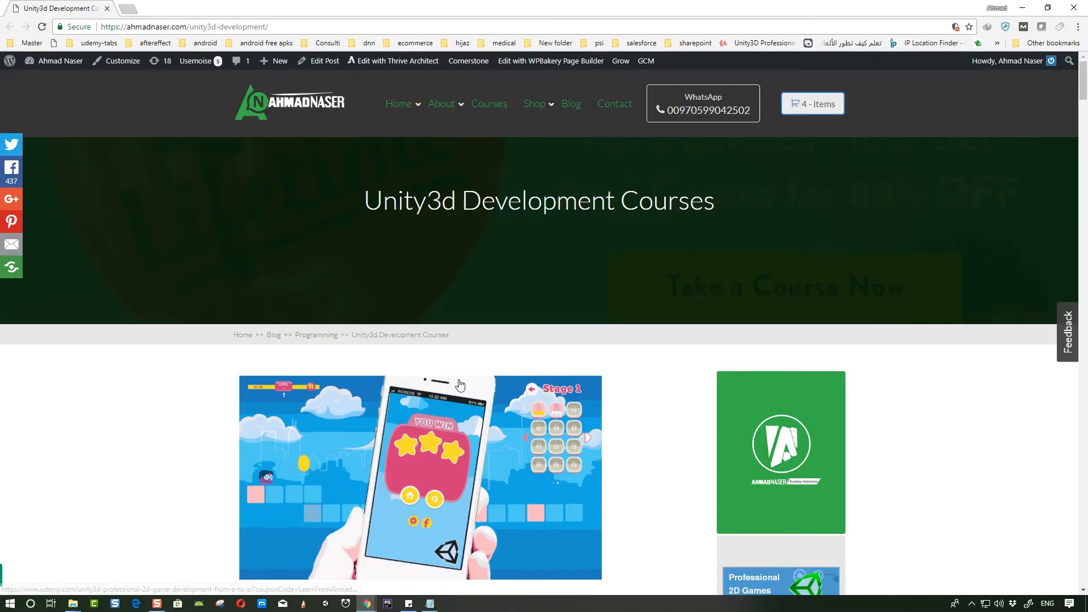
pyautogui.scroll(-5, 506, 363)
pyautogui.scroll(-20, 506, 364)
pyautogui.scroll(-20, 506, 363)
pyautogui.scroll(-10, 506, 363)
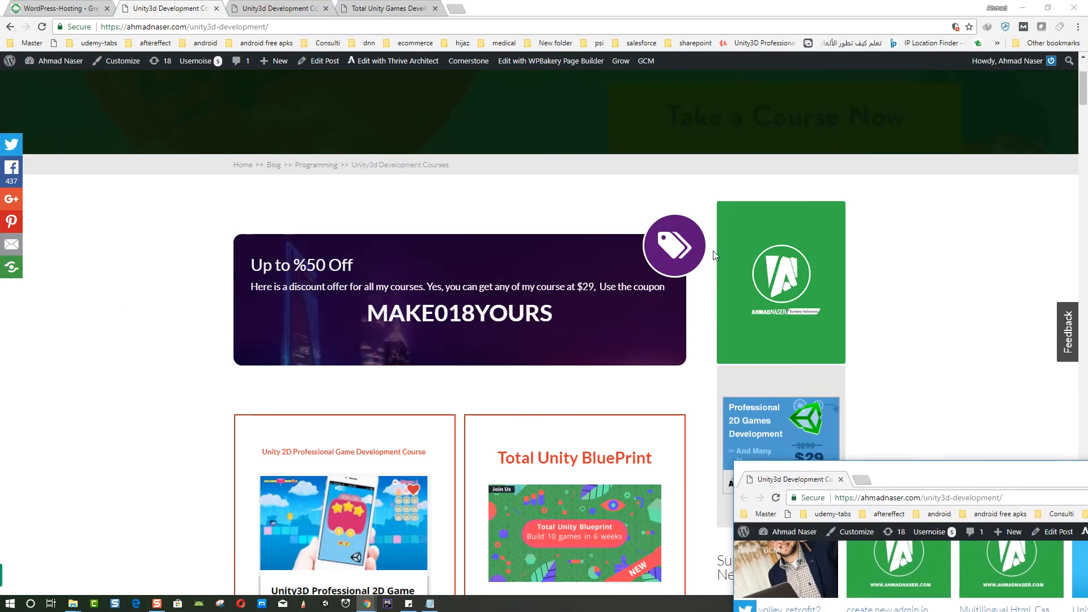
pyautogui.scroll(-10, 618, 246)
pyautogui.scroll(-20, 436, 267)
pyautogui.scroll(-15, 435, 267)
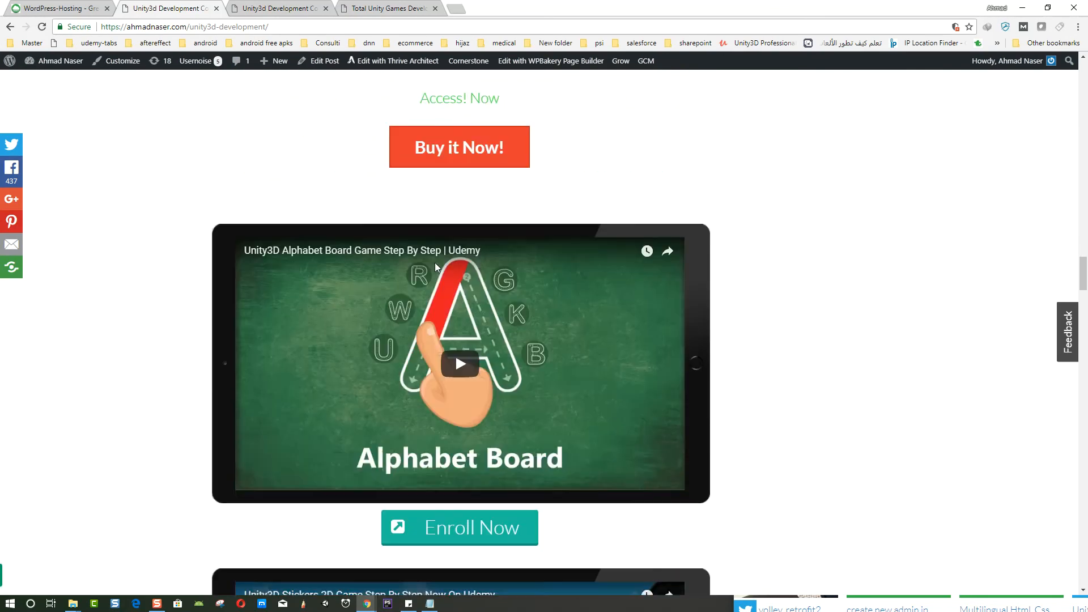
pyautogui.scroll(-20, 435, 267)
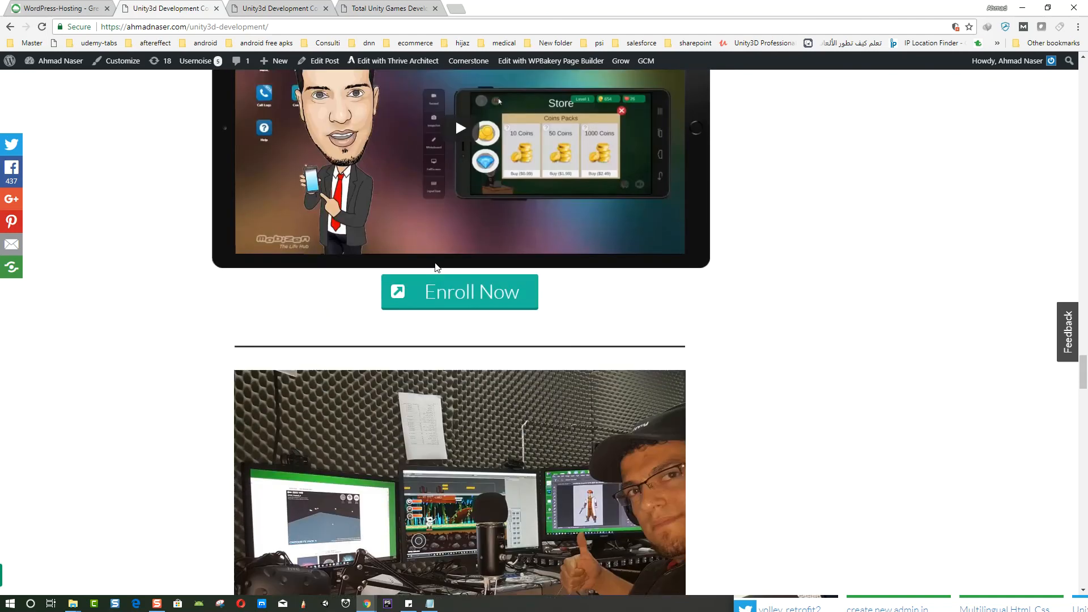
pyautogui.scroll(-12, 436, 267)
pyautogui.scroll(20, 437, 267)
pyautogui.scroll(20, 436, 267)
pyautogui.scroll(20, 436, 267)
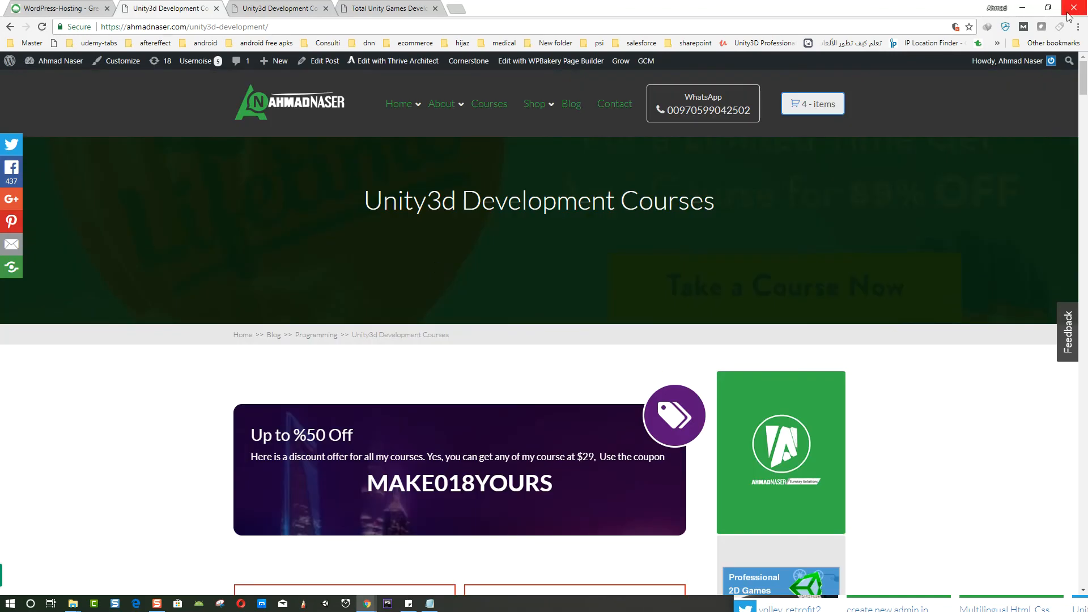
pyautogui.click(1047, 9)
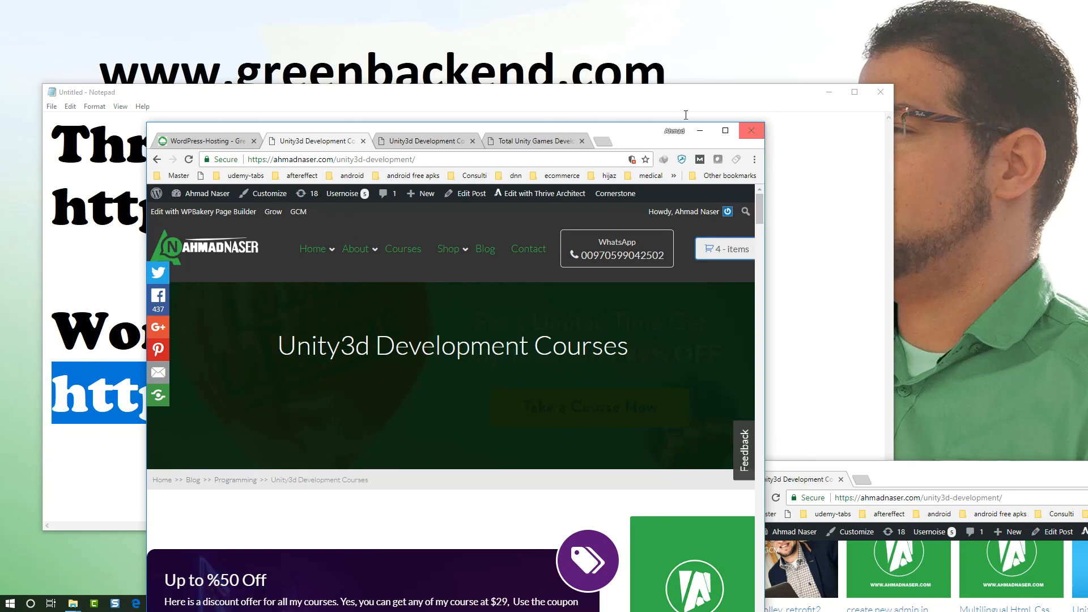
pyautogui.moveTo(148, 131); pyautogui.dragTo(284, 25)
pyautogui.scroll(-10, 390, 308)
pyautogui.scroll(-20, 390, 308)
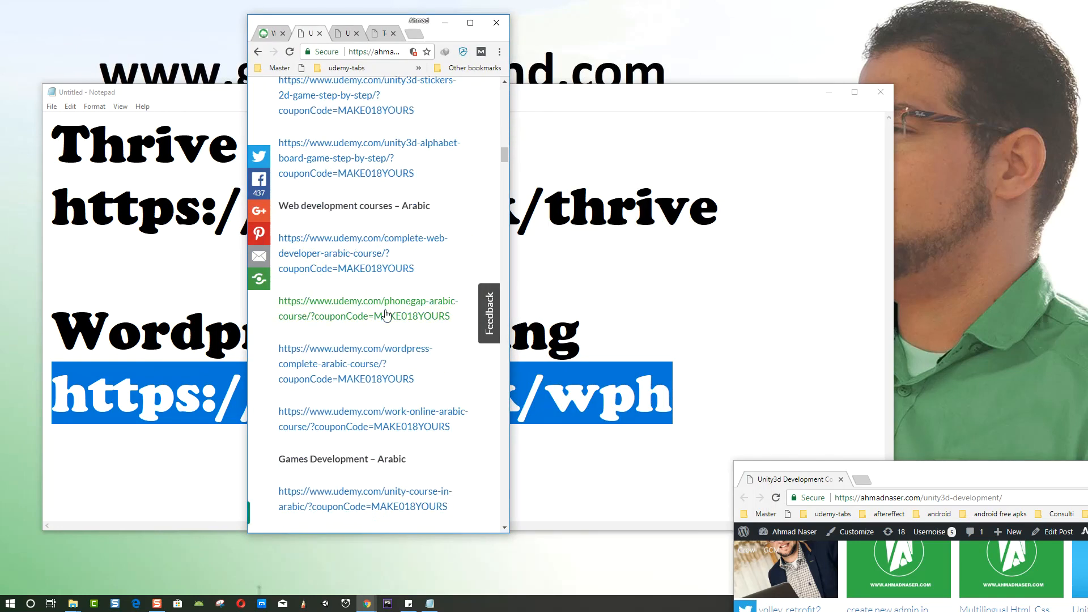
pyautogui.scroll(-20, 386, 315)
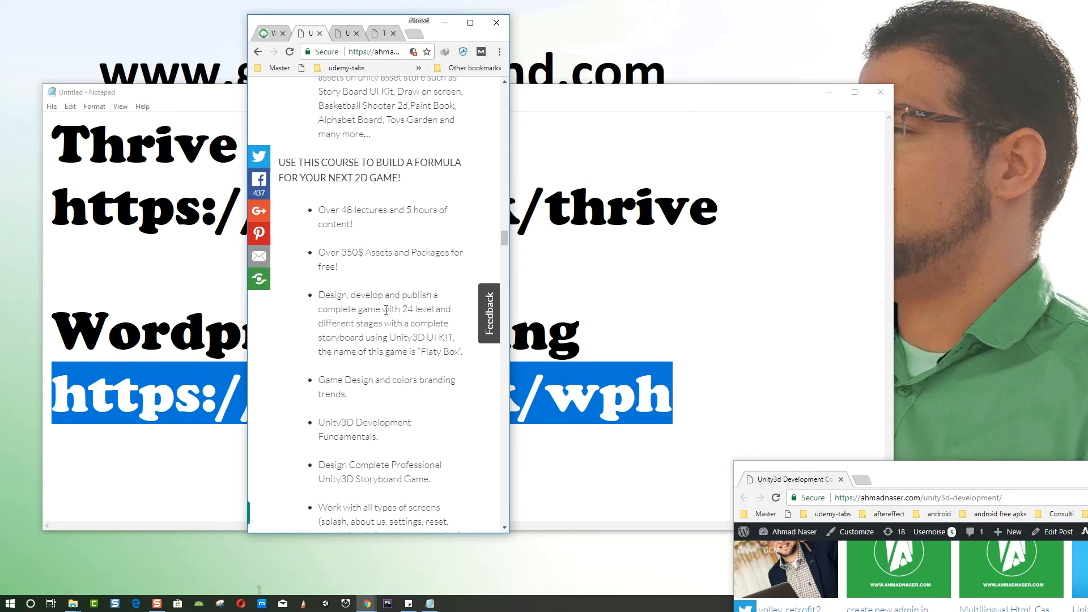
pyautogui.scroll(-15, 388, 318)
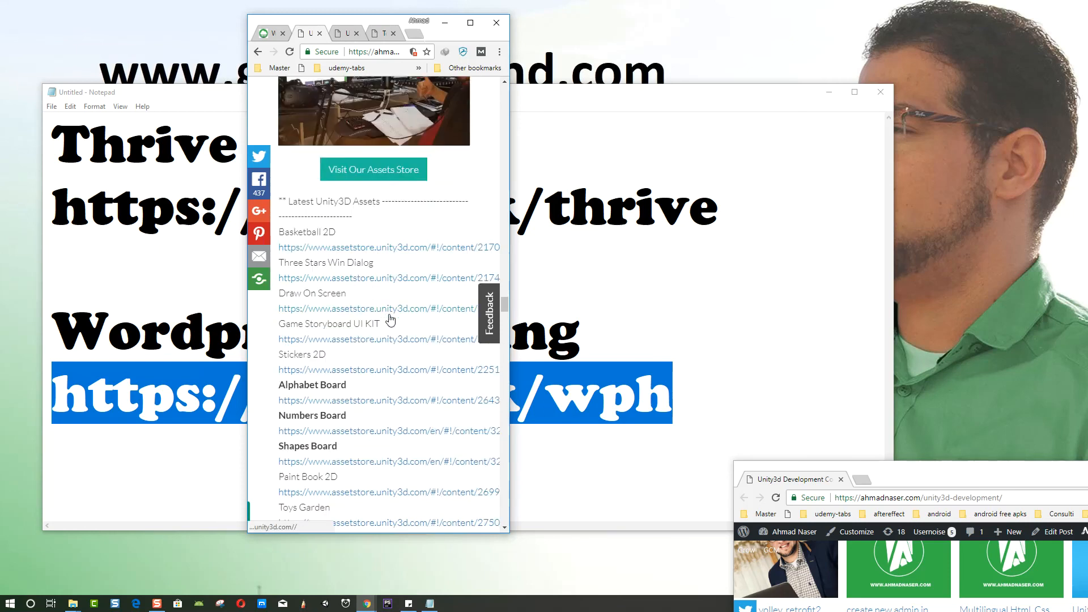
pyautogui.click(470, 22)
# - Open the post in the WordPress editor and set the Thrive post template to Full Width
pyautogui.scroll(15, 593, 393)
pyautogui.scroll(8, 592, 393)
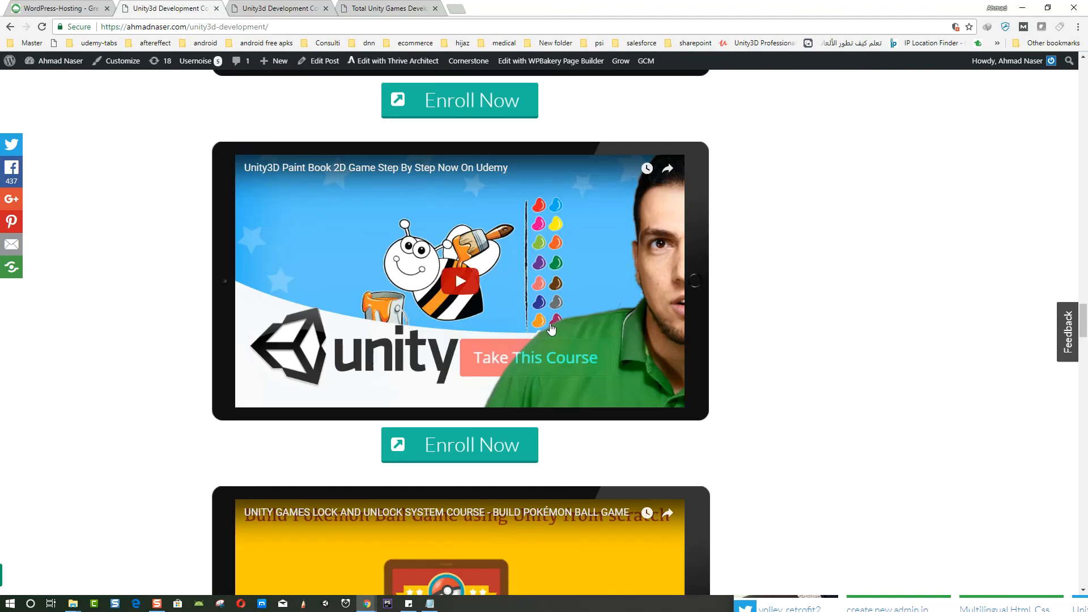
pyautogui.click(326, 68)
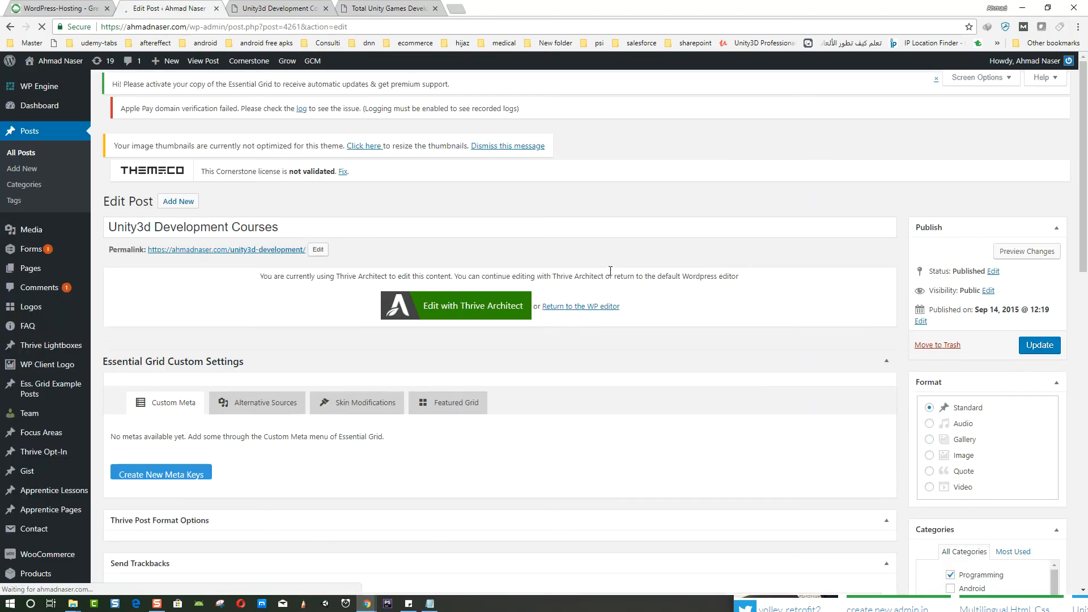
pyautogui.scroll(-5, 759, 267)
pyautogui.scroll(-2, 758, 268)
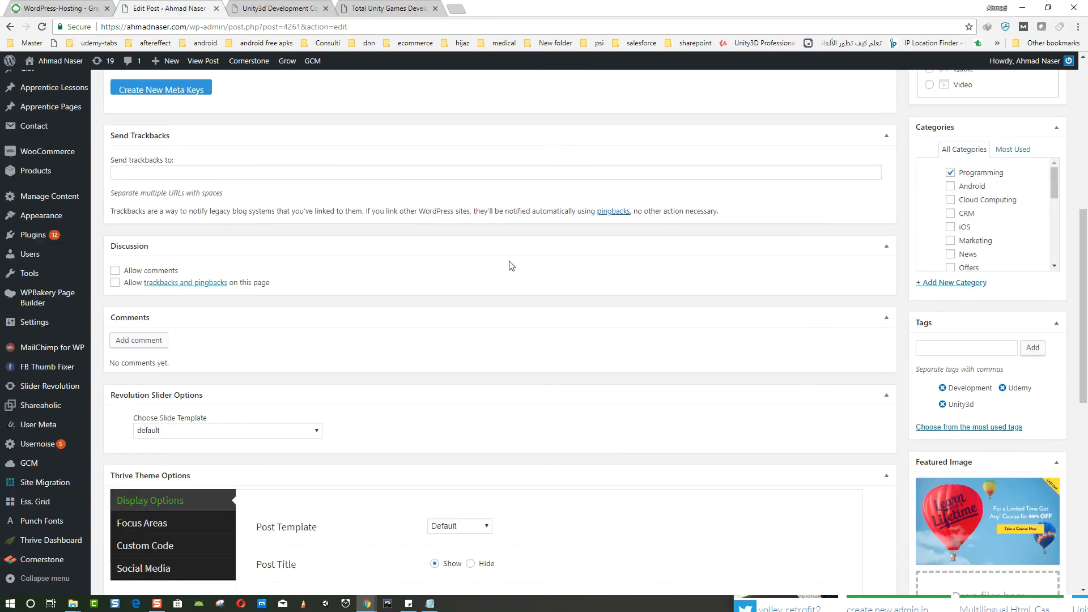
pyautogui.scroll(-2, 456, 283)
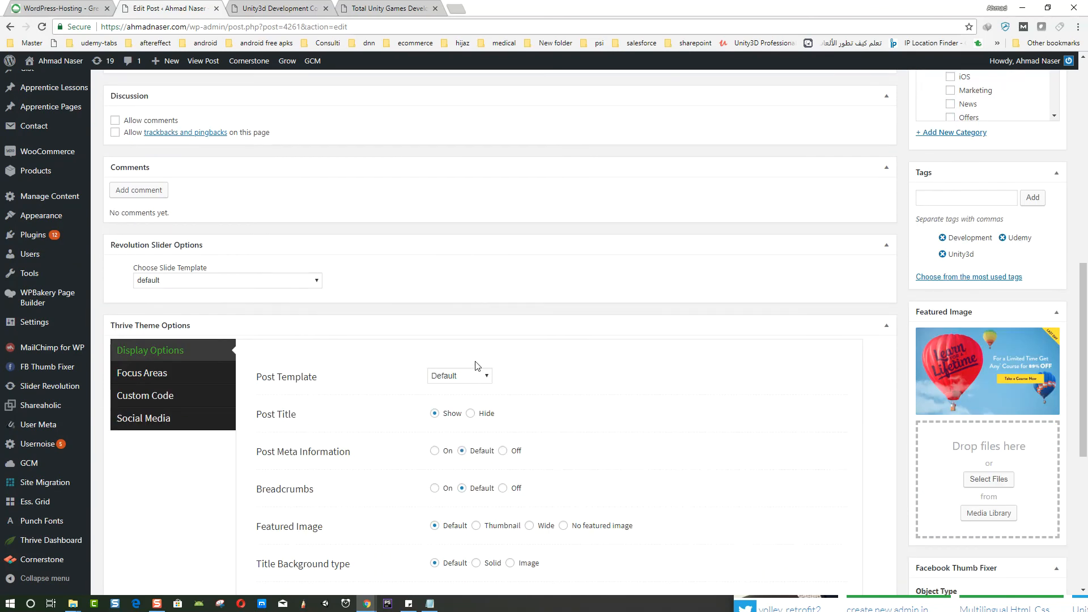
pyautogui.click(468, 377)
pyautogui.click(469, 399)
# - Turn breadcrumbs off in the Thrive theme display options
pyautogui.scroll(-1, 476, 390)
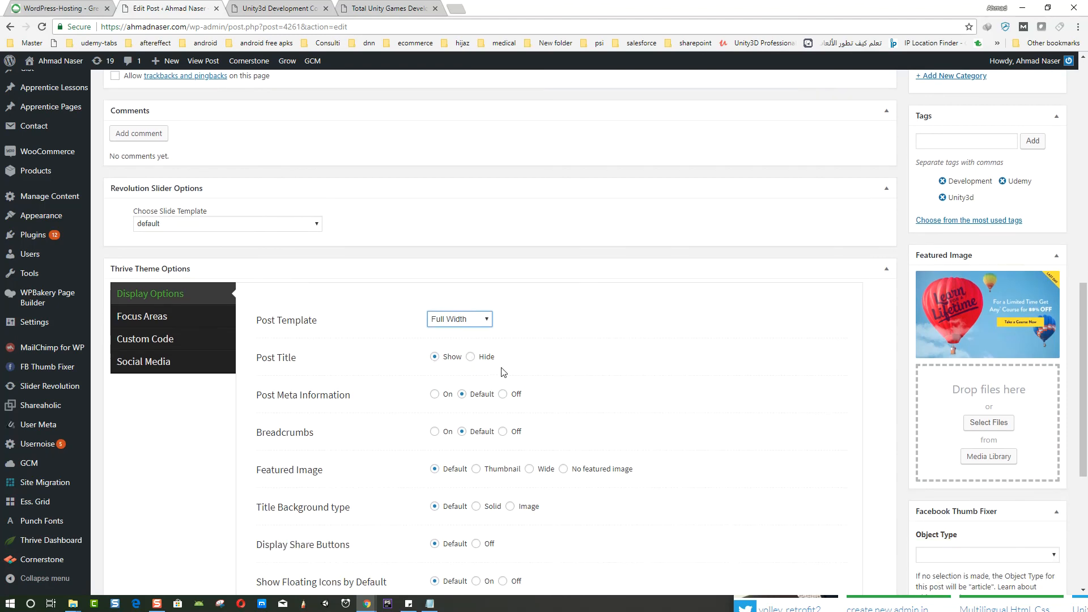
pyautogui.scroll(-1, 502, 372)
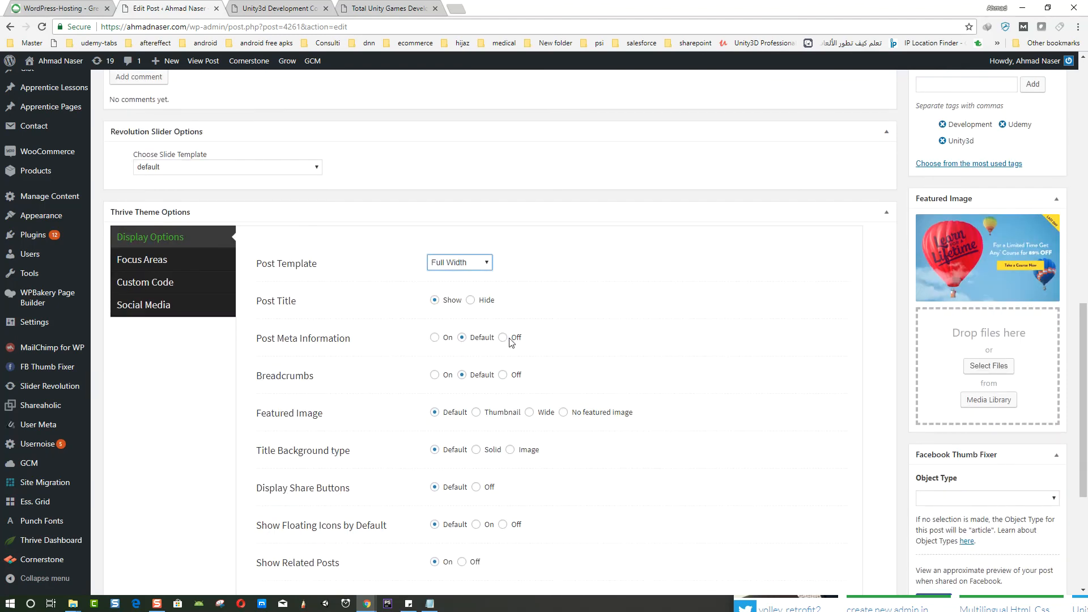
pyautogui.click(502, 376)
# - Set the featured image display to Thumbnail and update the post
pyautogui.scroll(-1, 567, 400)
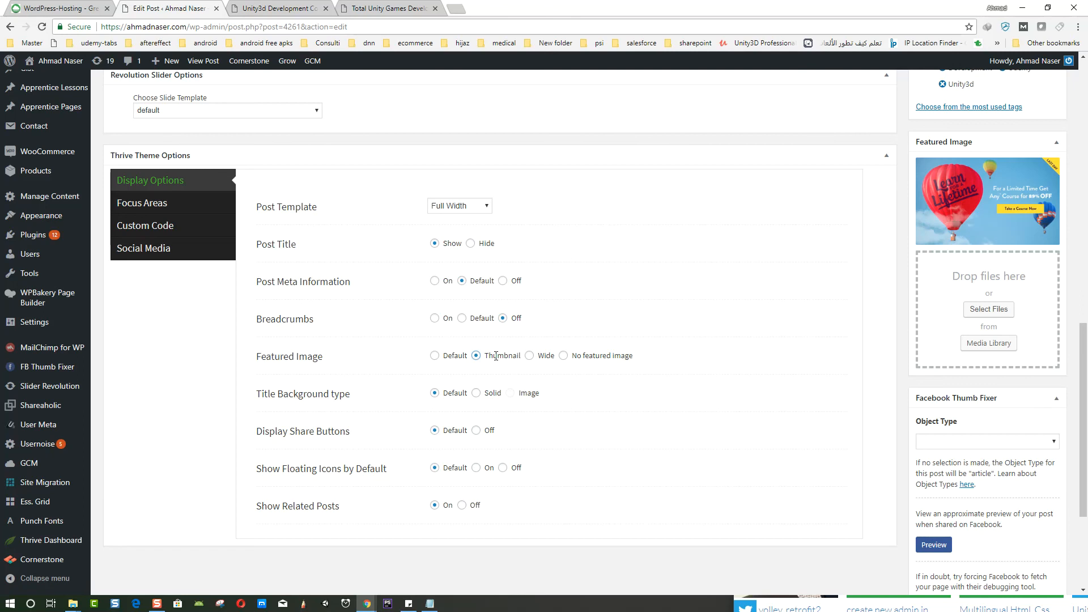
pyautogui.scroll(-1, 583, 427)
pyautogui.scroll(10, 587, 428)
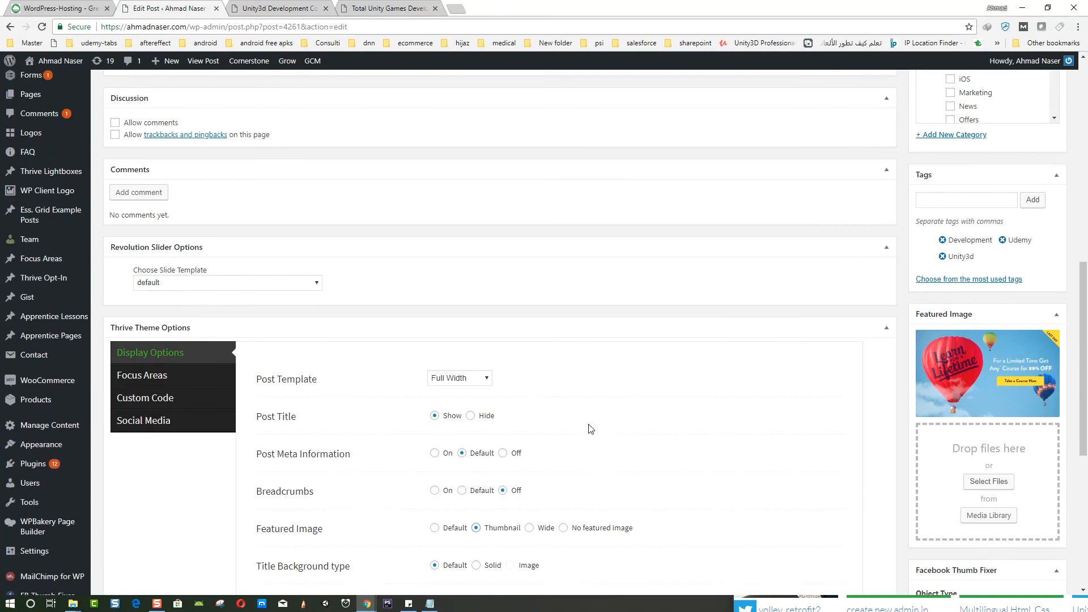
pyautogui.click(1040, 132)
# - Open the post's permalink in a new tab and scroll through the updated page
pyautogui.scroll(4, 553, 303)
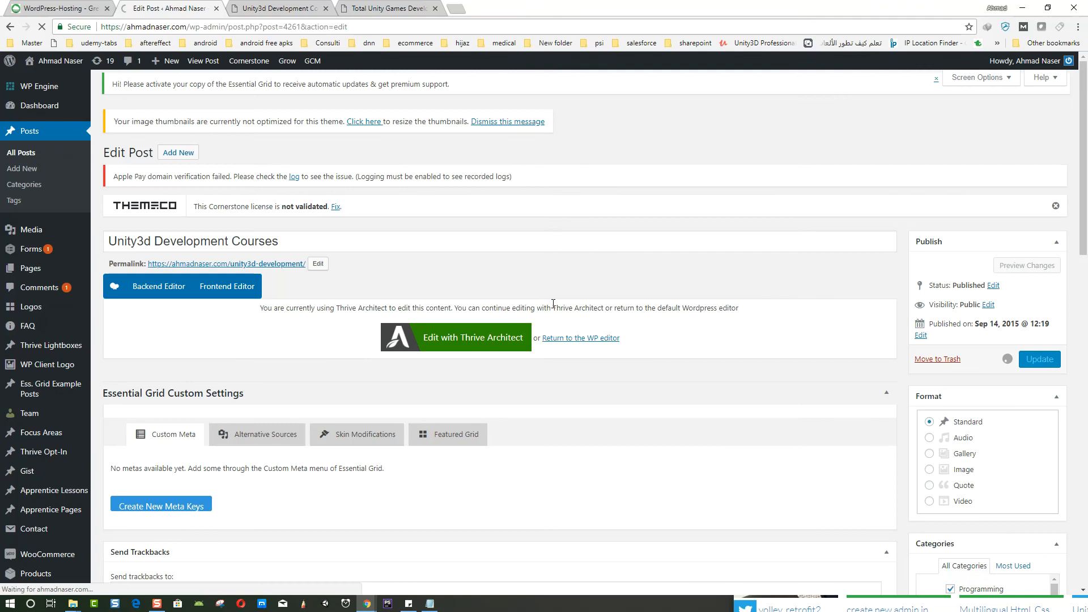
pyautogui.rightClick(240, 266)
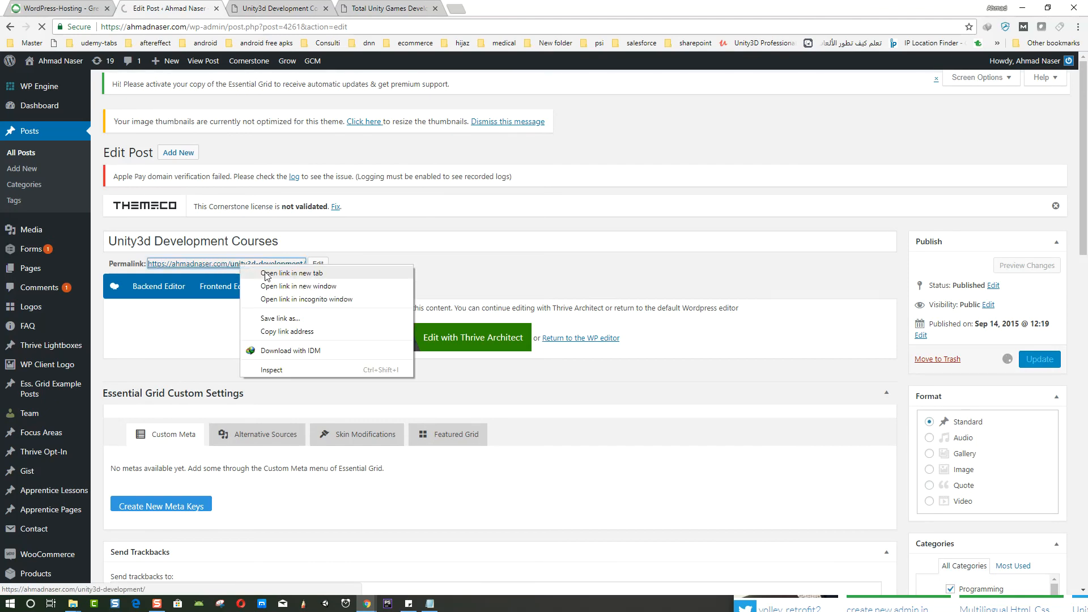
pyautogui.click(266, 273)
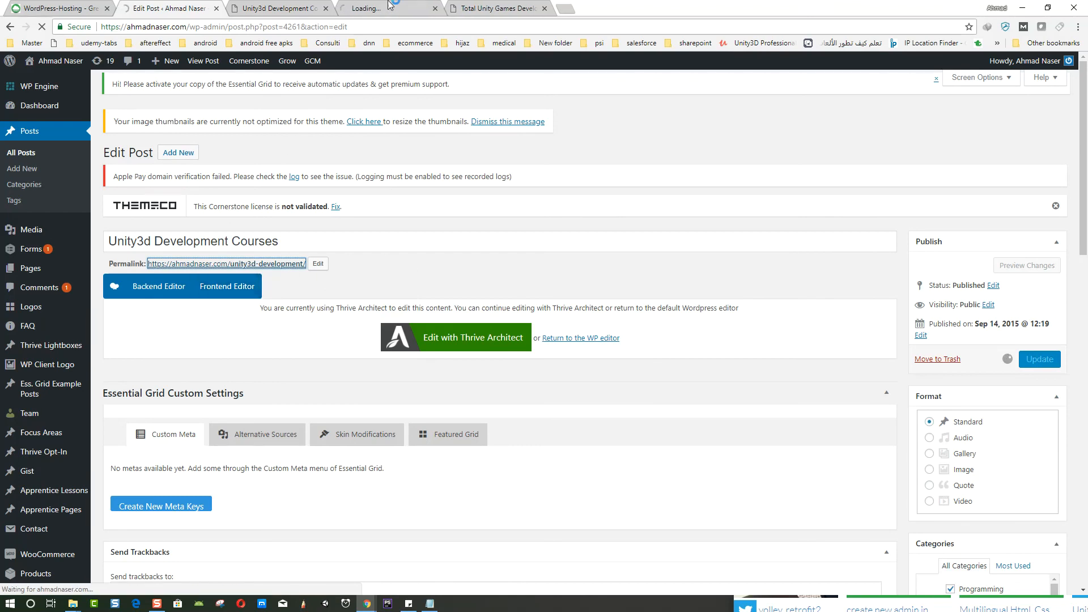
pyautogui.click(432, 15)
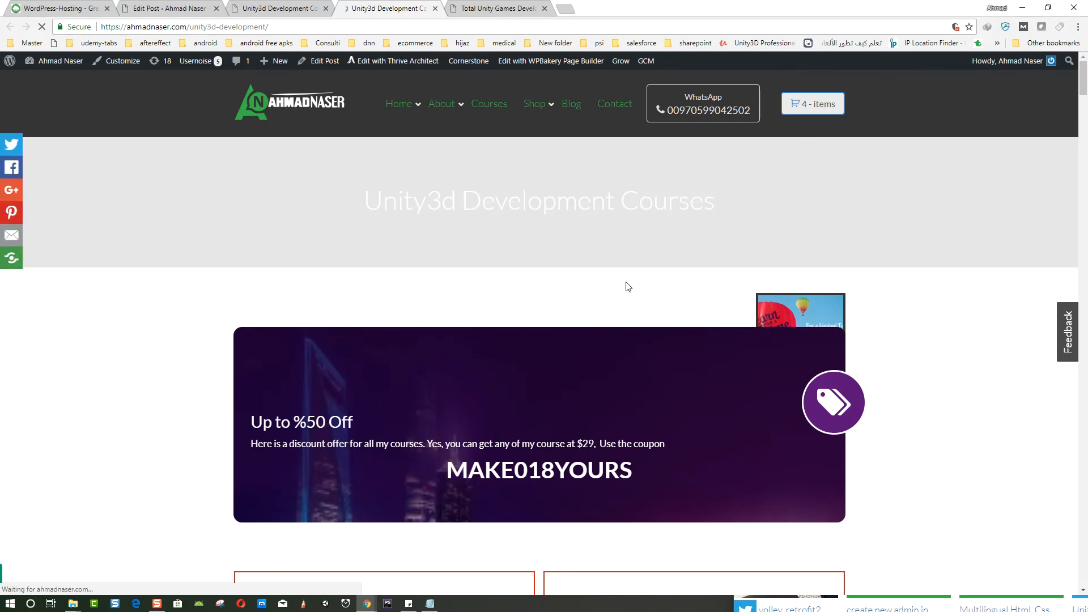
pyautogui.scroll(-3, 505, 343)
pyautogui.scroll(-15, 469, 278)
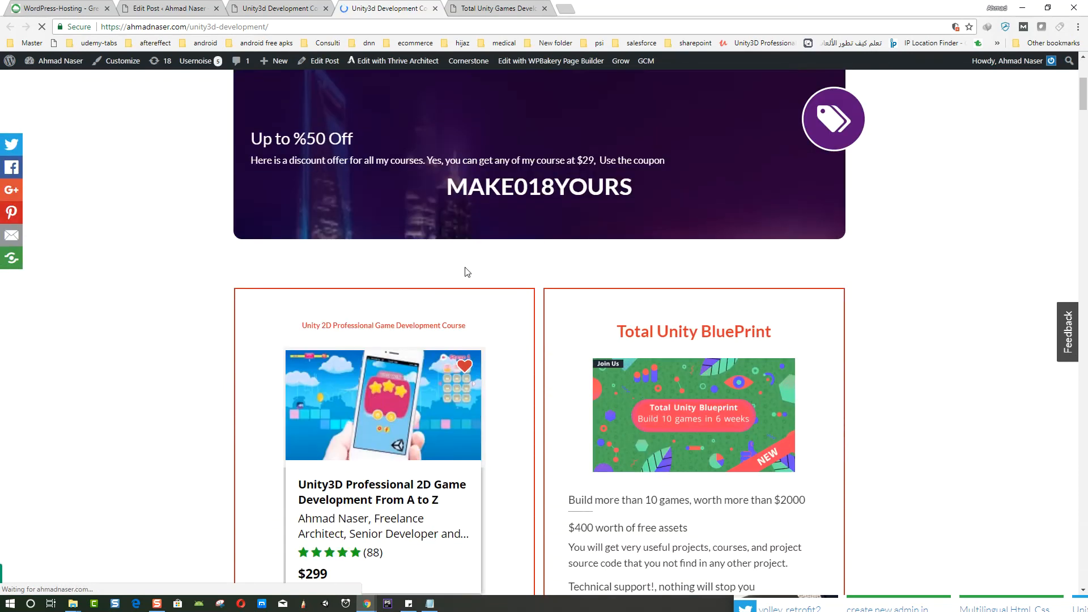
pyautogui.scroll(-20, 518, 305)
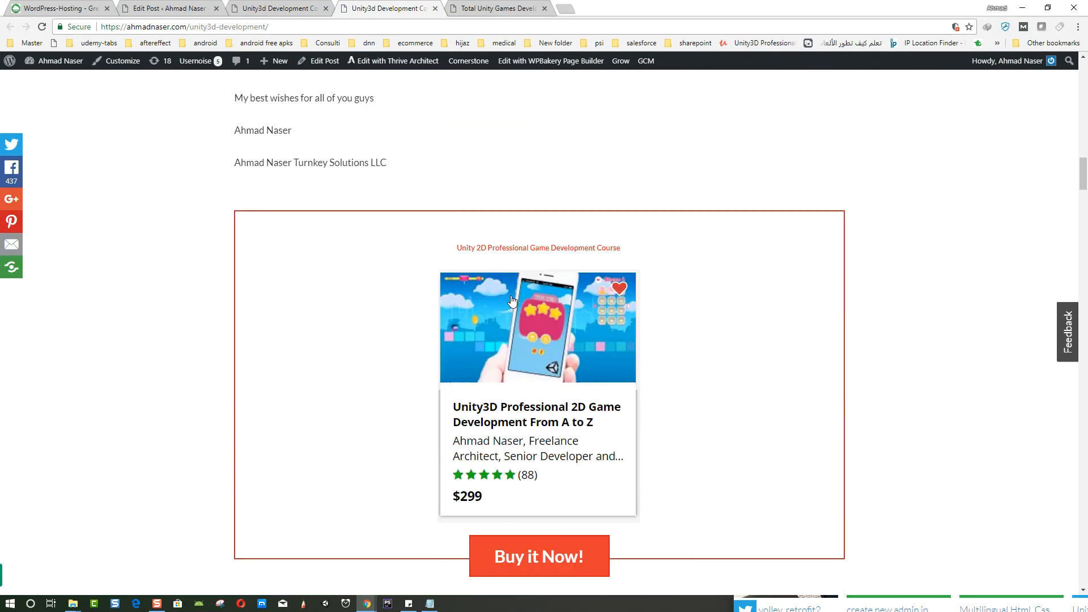
pyautogui.scroll(-20, 505, 366)
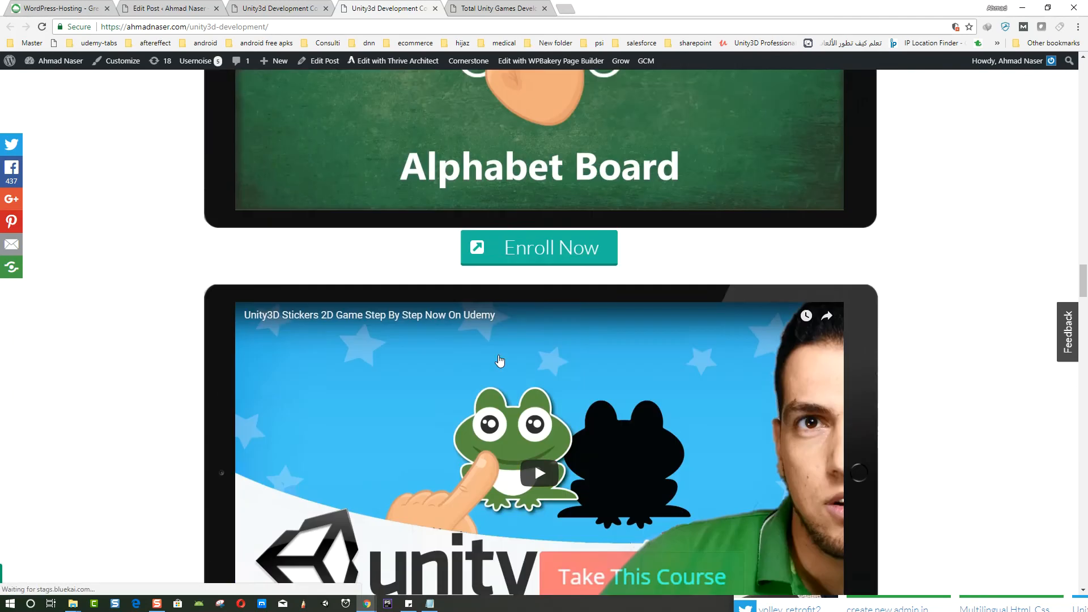
pyautogui.scroll(-14, 492, 354)
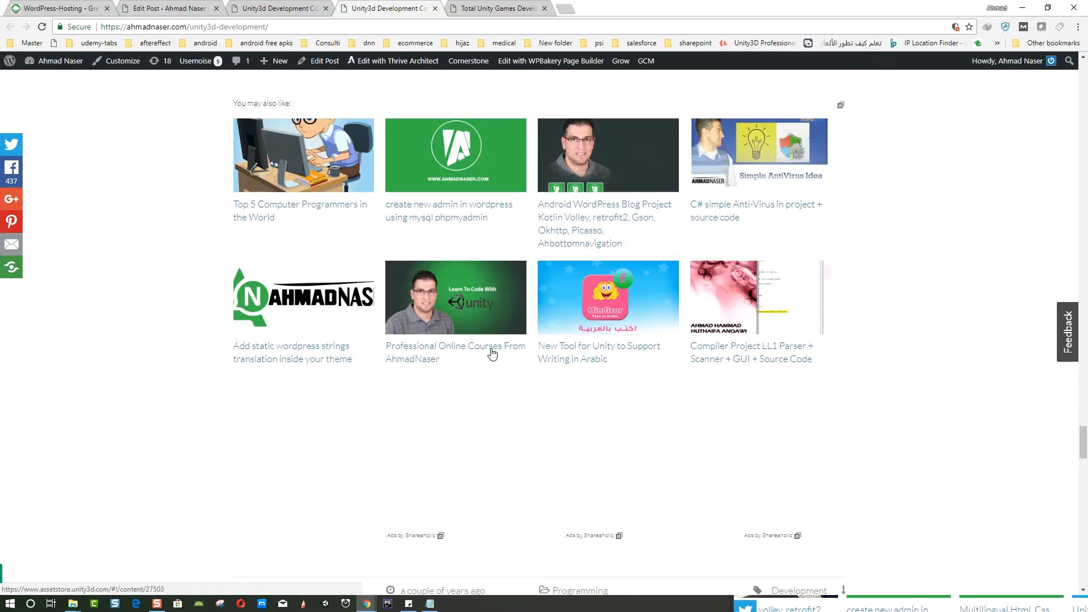
pyautogui.scroll(6, 941, 471)
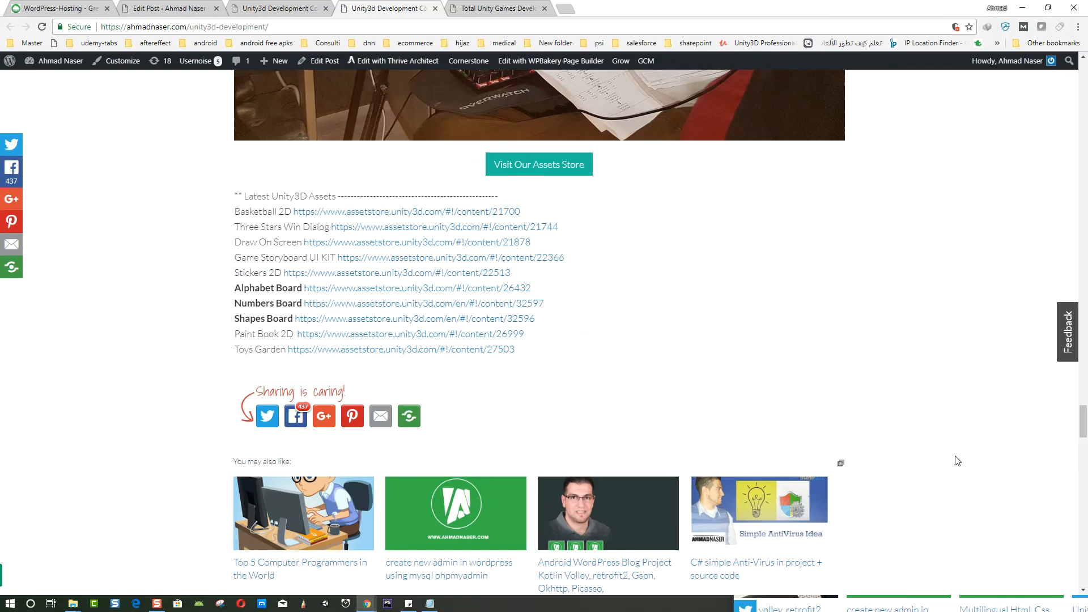
pyautogui.press('Home')
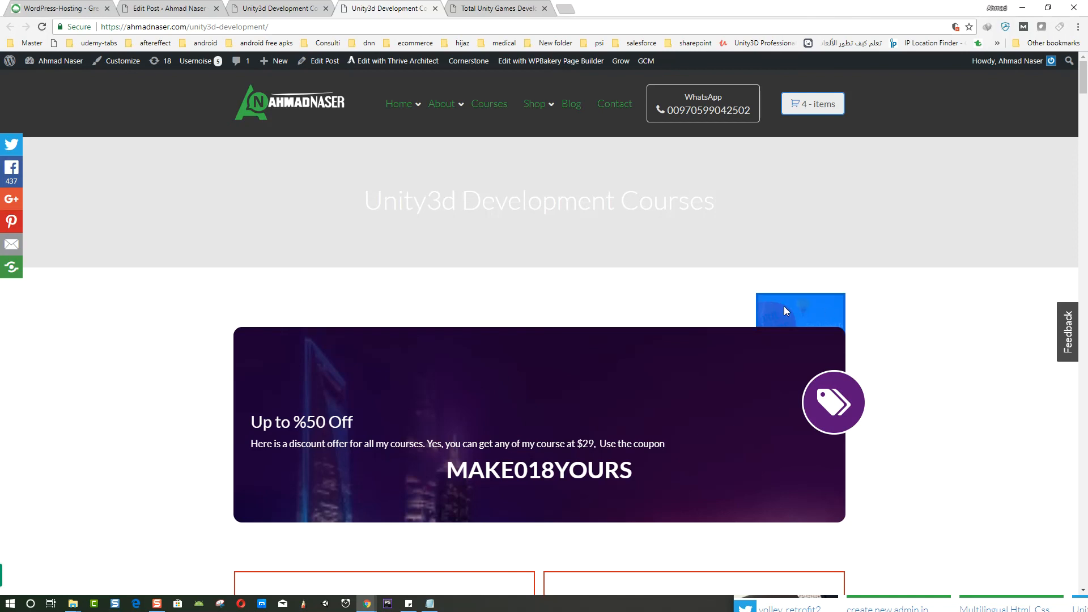
# - Set the featured image display back to Default, hide the post title, and update the post
pyautogui.click(228, 6)
pyautogui.click(170, 8)
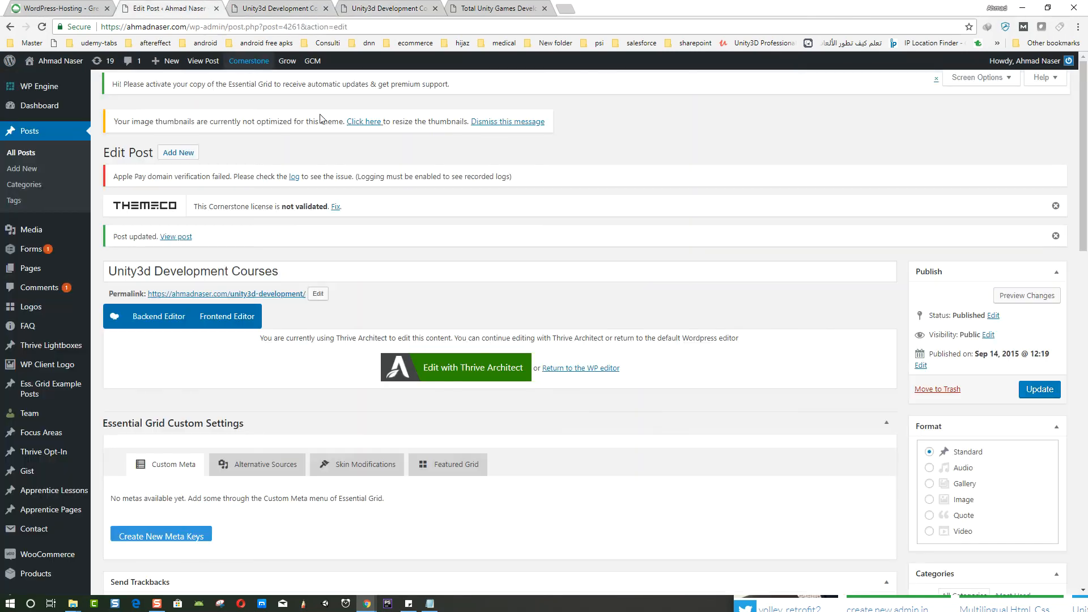
pyautogui.scroll(-15, 516, 399)
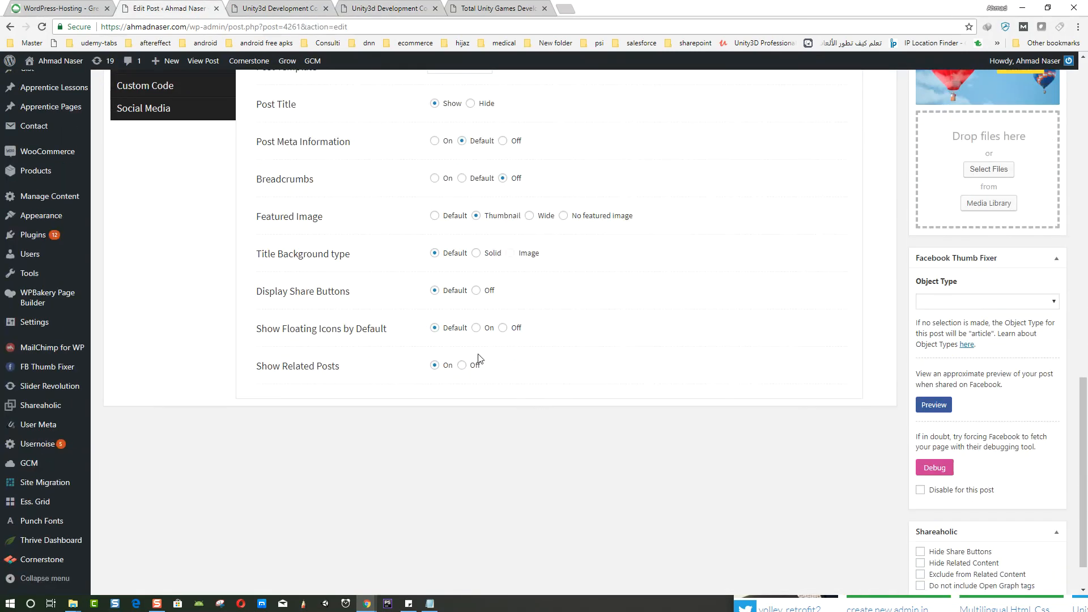
pyautogui.scroll(2, 335, 331)
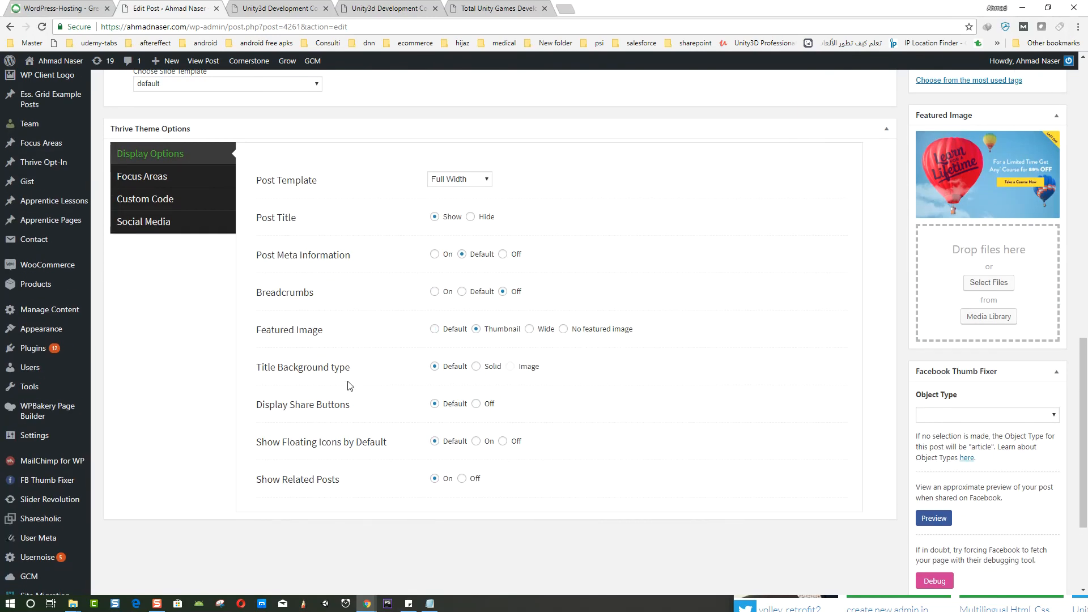
pyautogui.click(434, 330)
pyautogui.scroll(15, 627, 297)
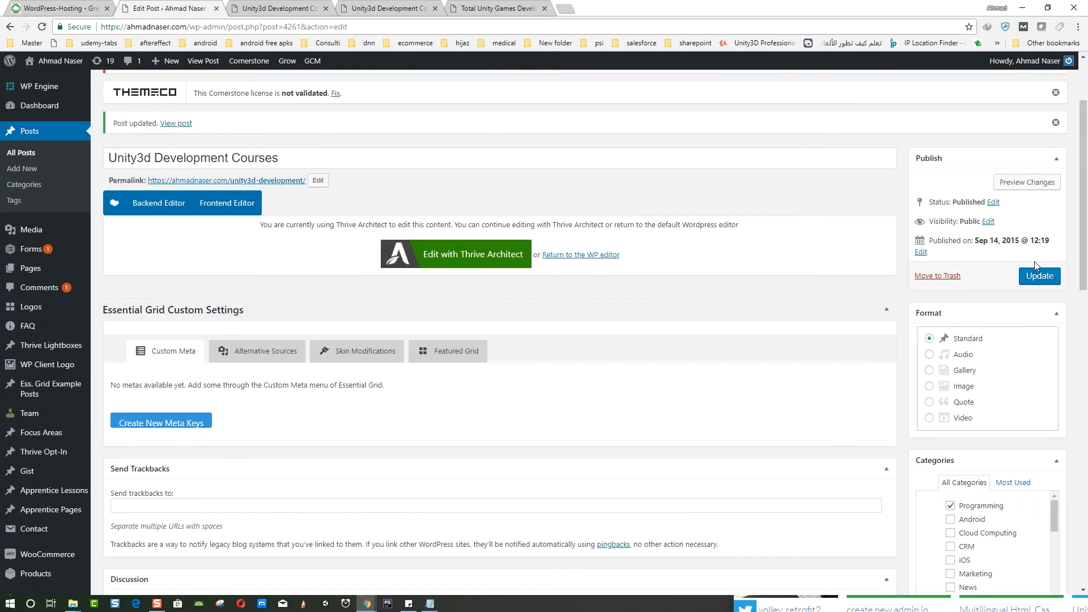
pyautogui.click(1037, 276)
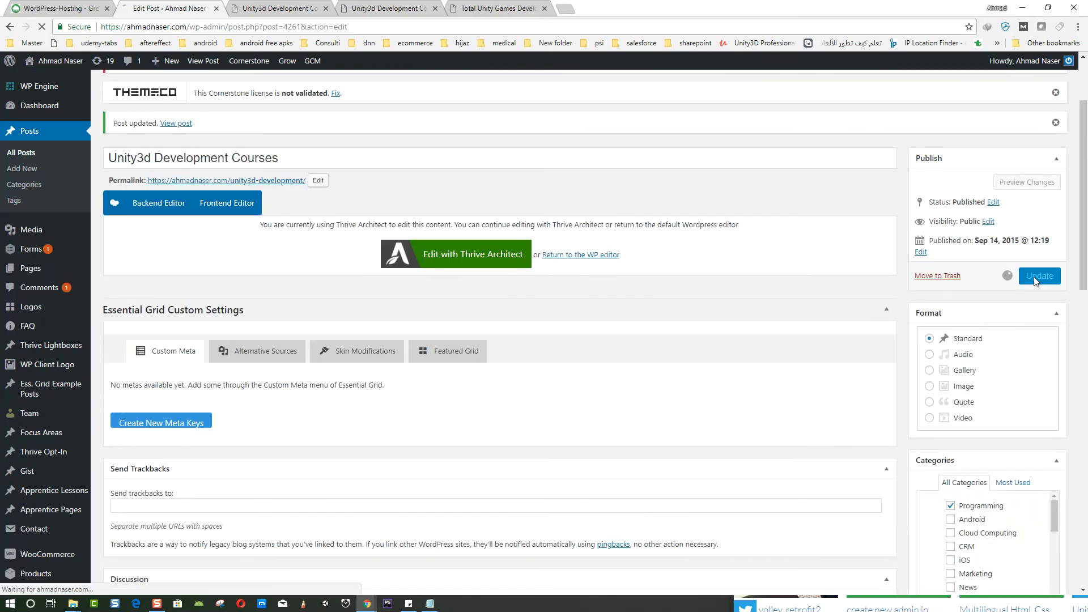
# - Reload the live post and scroll through it to check the display changes
pyautogui.click(278, 8)
pyautogui.rightClick(123, 242)
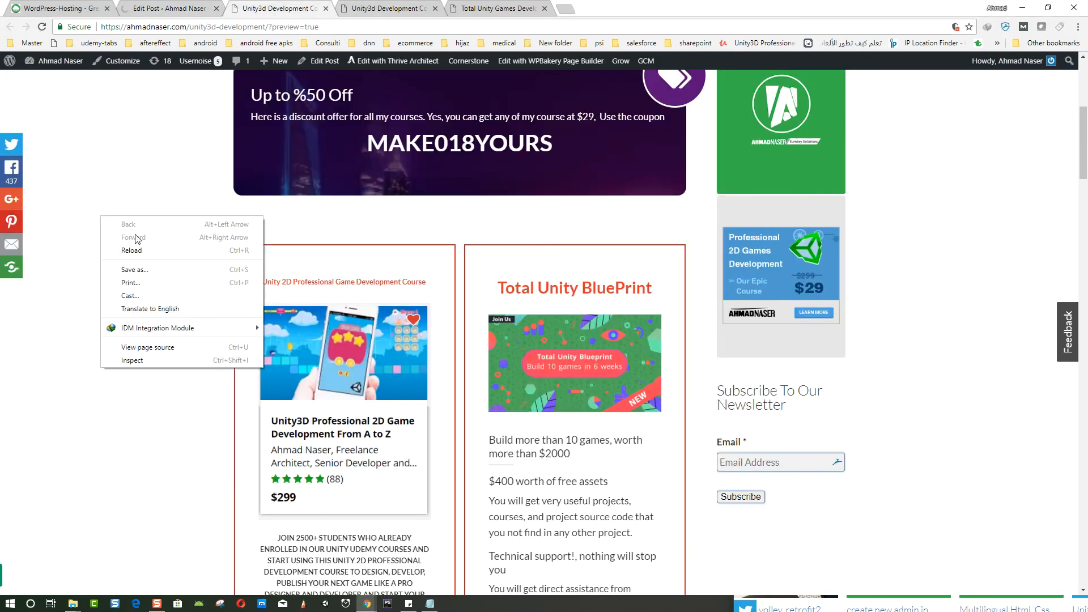
pyautogui.click(514, 6)
pyautogui.click(353, 5)
pyautogui.rightClick(228, 210)
pyautogui.click(263, 243)
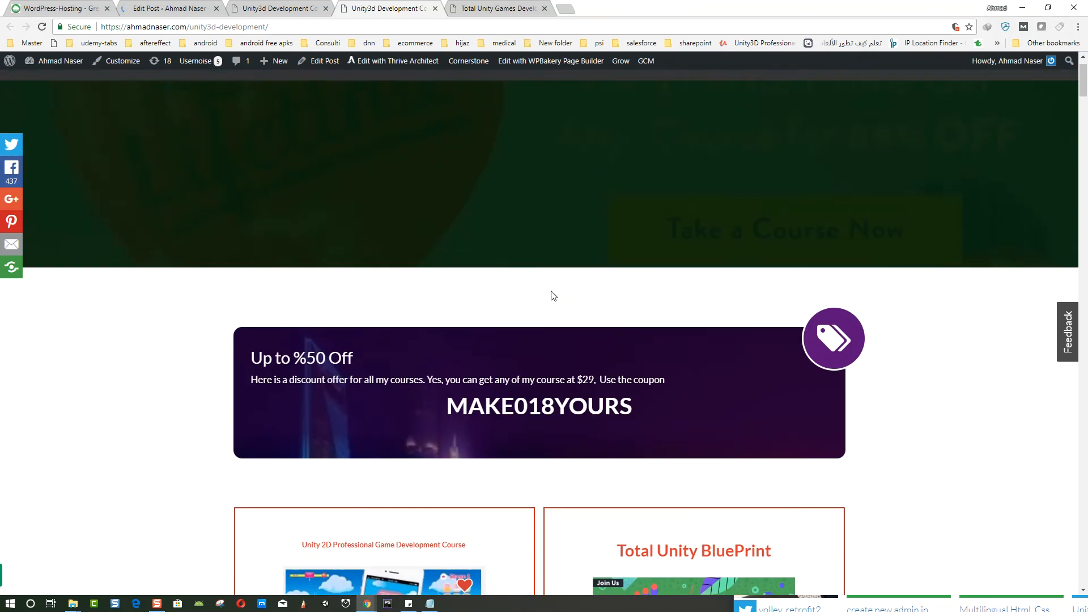
pyautogui.scroll(-10, 552, 296)
pyautogui.scroll(-20, 551, 295)
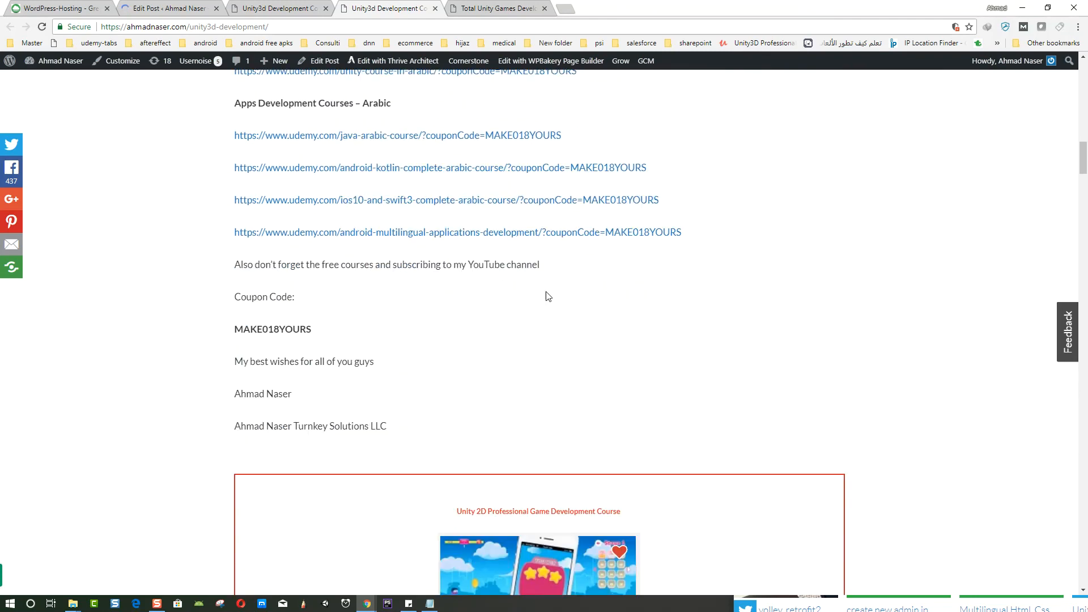
# - Scroll through the live post's course videos and assets section once more
pyautogui.scroll(-15, 521, 258)
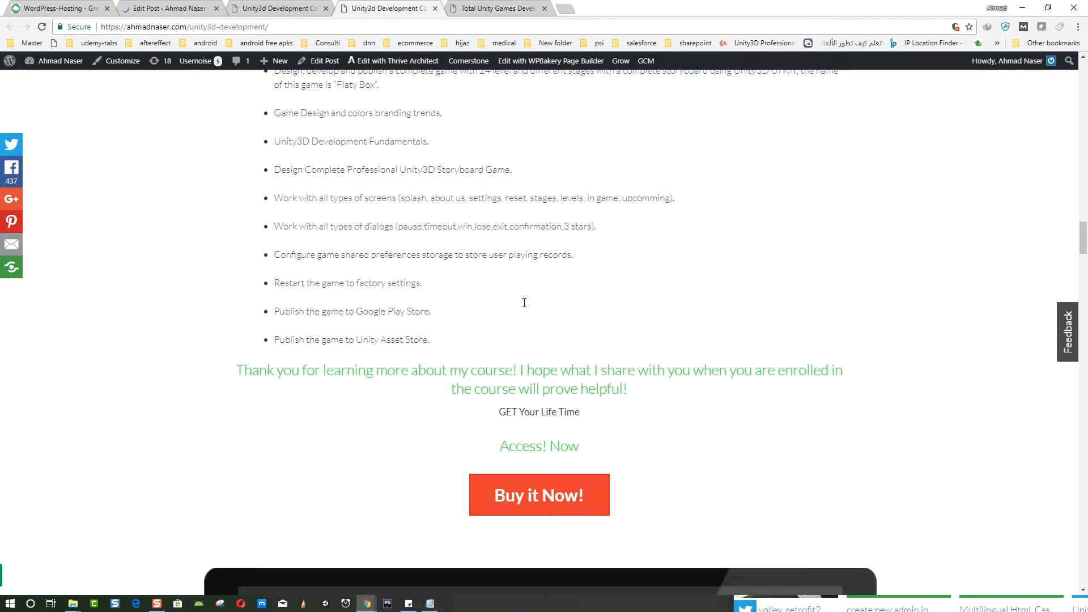
pyautogui.scroll(-20, 524, 308)
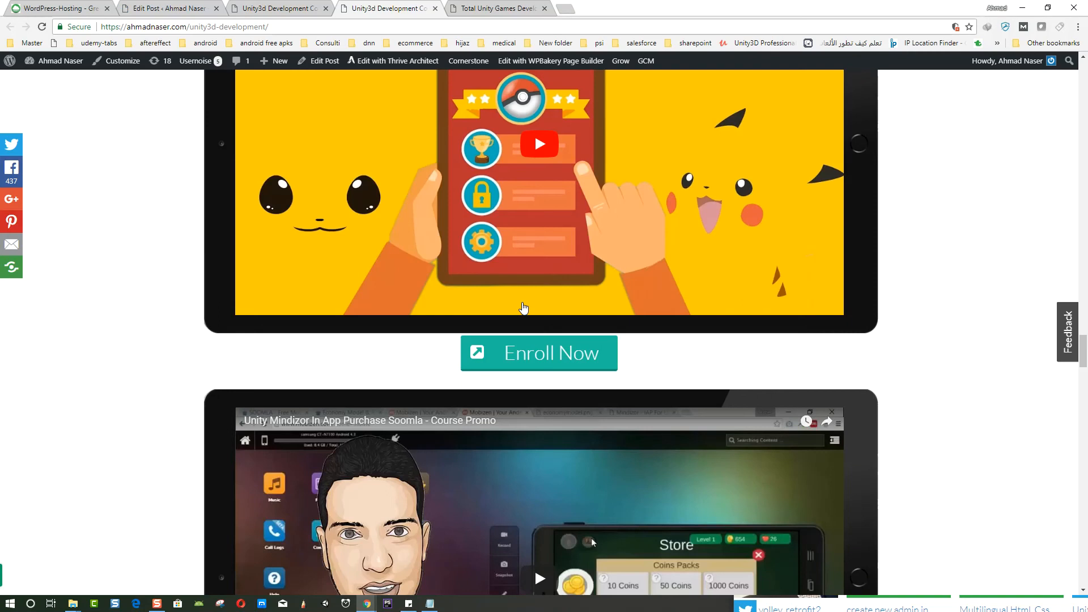
pyautogui.scroll(-10, 522, 306)
pyautogui.scroll(5, 513, 323)
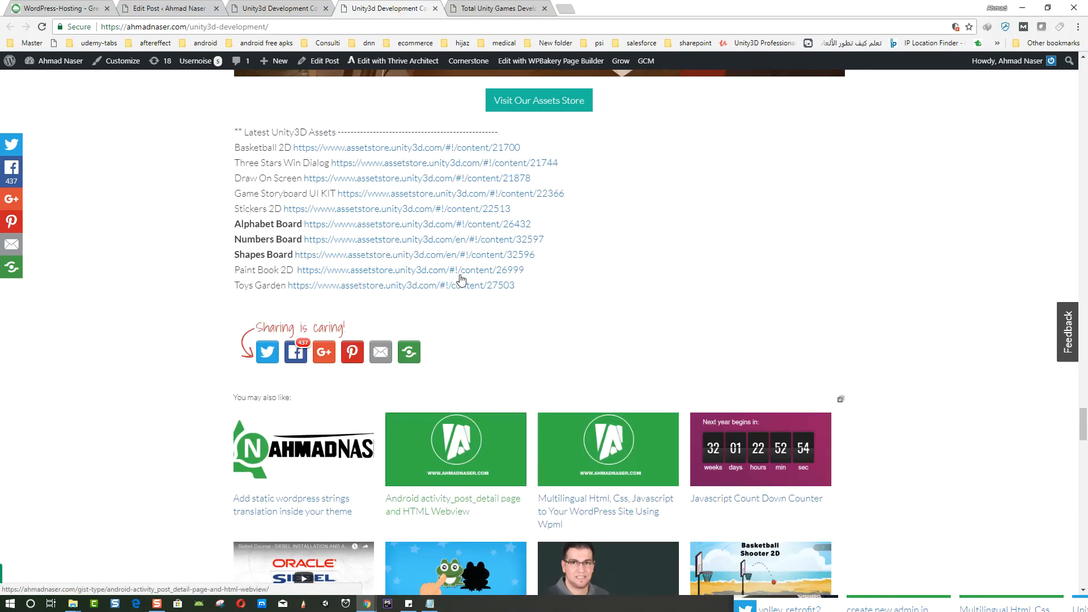
pyautogui.scroll(10, 504, 345)
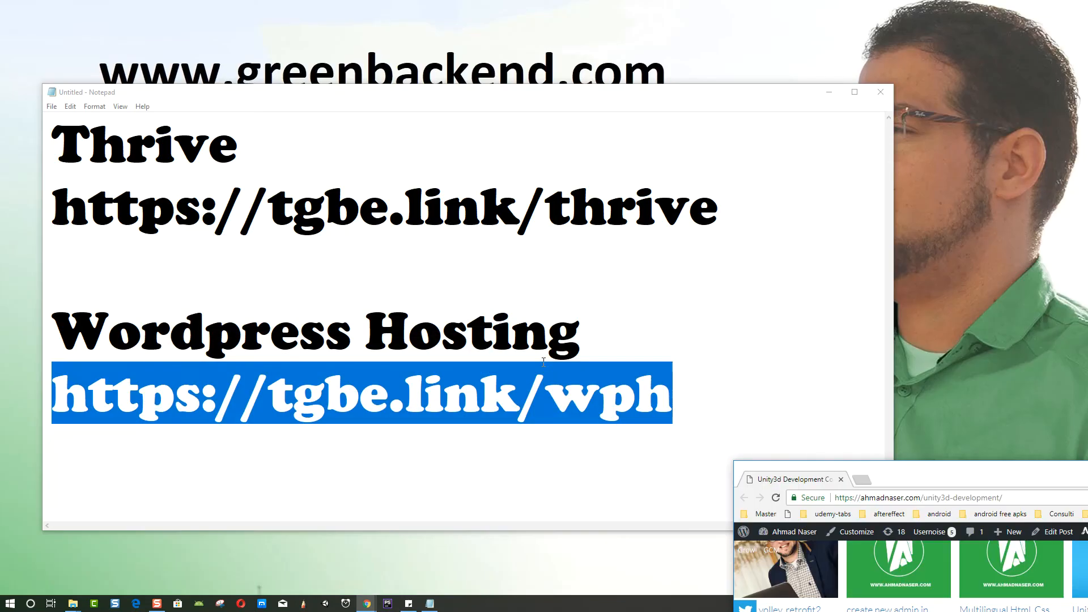
# - Switch to Notepad and highlight the Thrive and WordPress Hosting links listed there
pyautogui.press('Up')
pyautogui.moveTo(1007, 475); pyautogui.dragTo(965, 608)
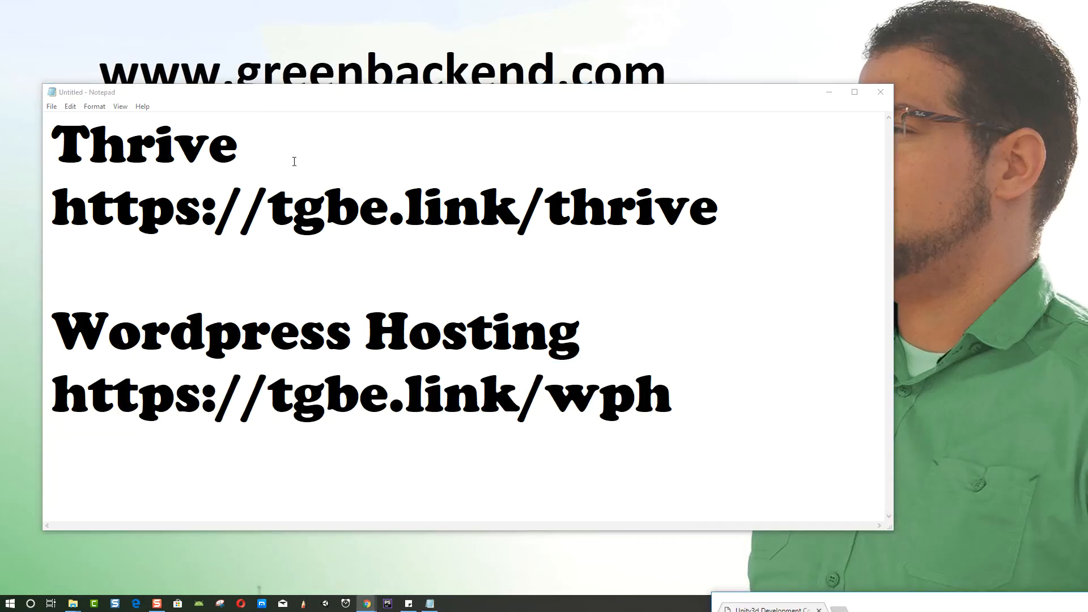
pyautogui.moveTo(706, 207); pyautogui.dragTo(64, 206)
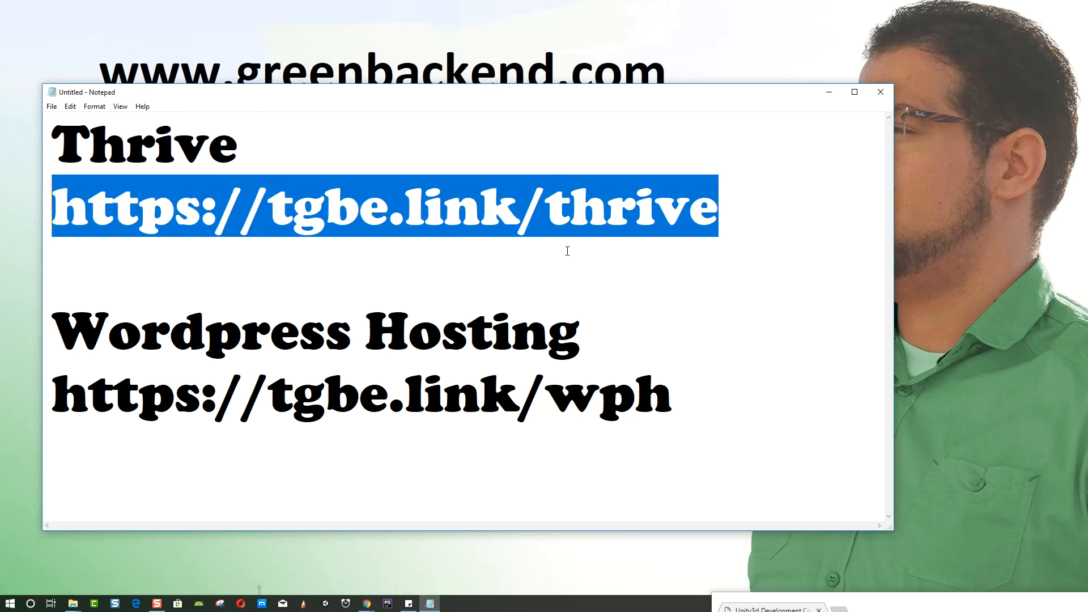
pyautogui.click(518, 284)
pyautogui.moveTo(80, 328); pyautogui.dragTo(510, 329)
pyautogui.click(661, 364)
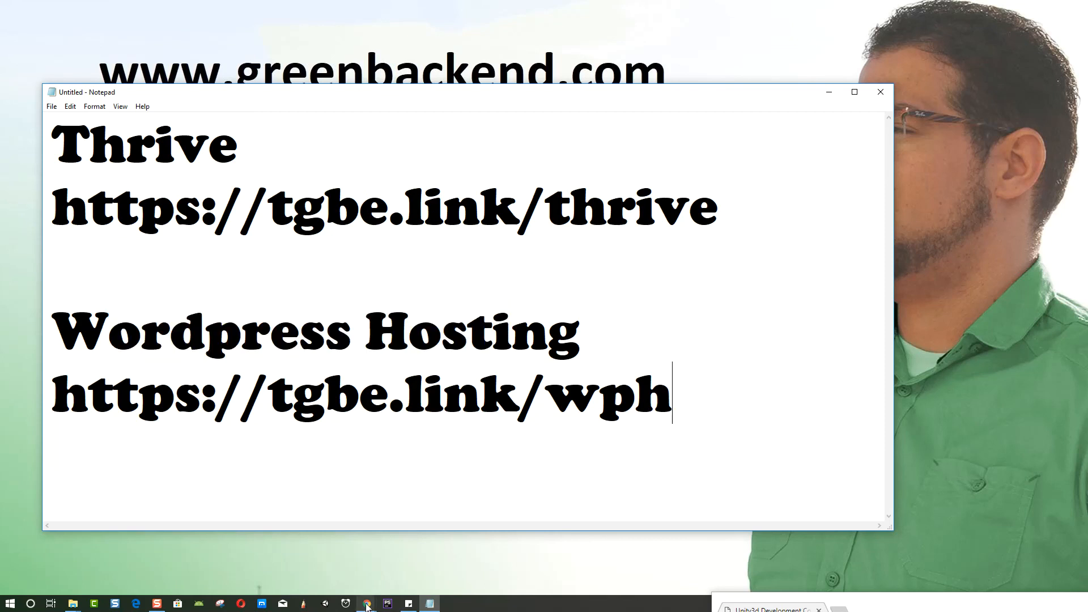
# - Copy the live post's URL from the browser and paste it on a new line below the links in Notepad
pyautogui.moveTo(366, 603)
pyautogui.click(207, 553)
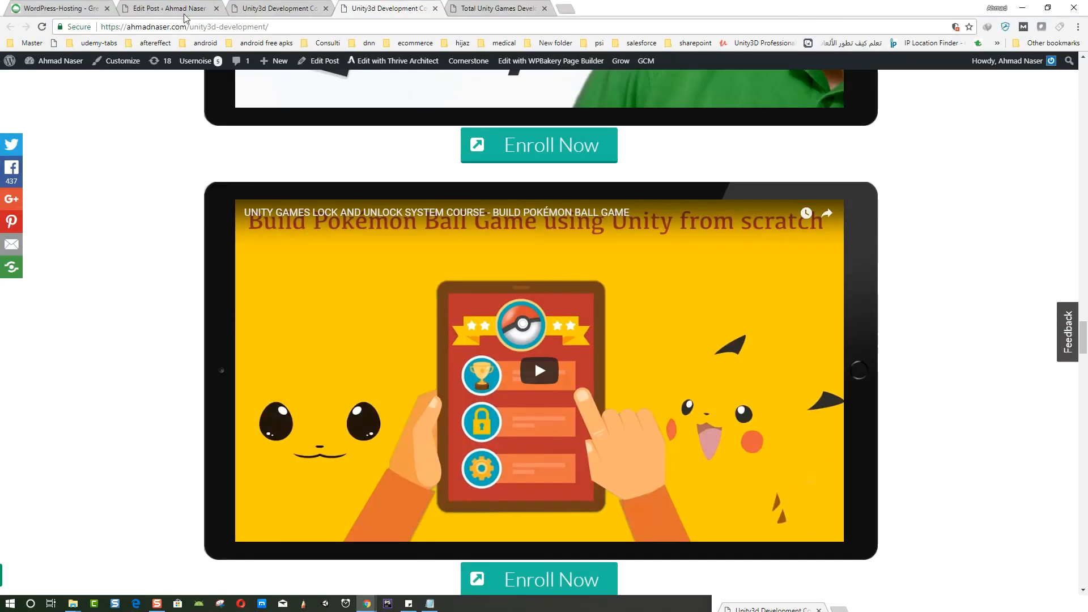
pyautogui.click(220, 27)
pyautogui.click(150, 294)
pyautogui.click(1024, 8)
pyautogui.press('Return')
pyautogui.press('Return')
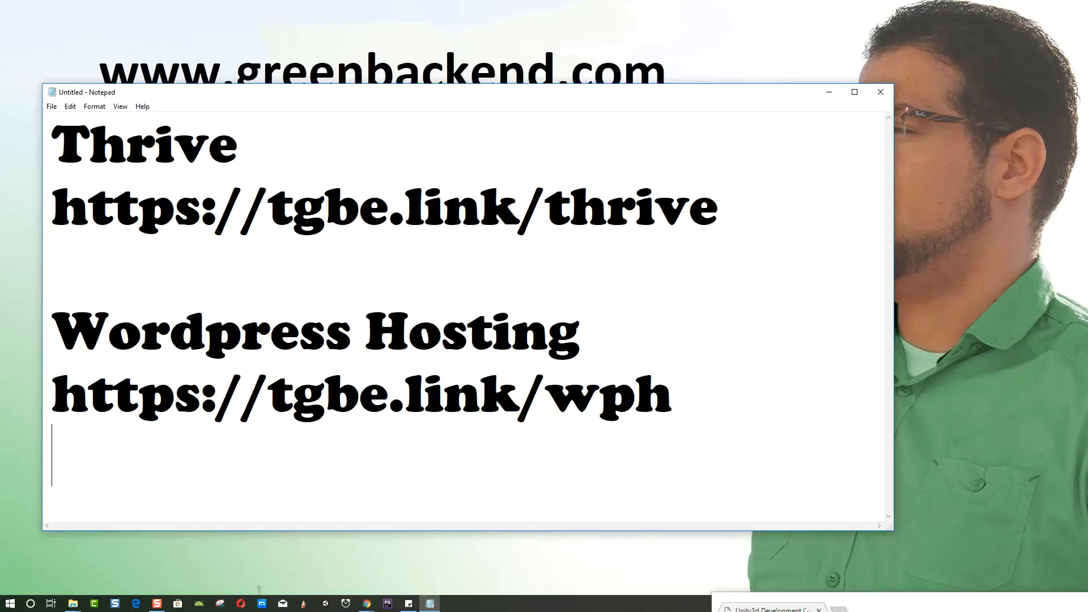
pyautogui.hotkey('ctrl', 'v')
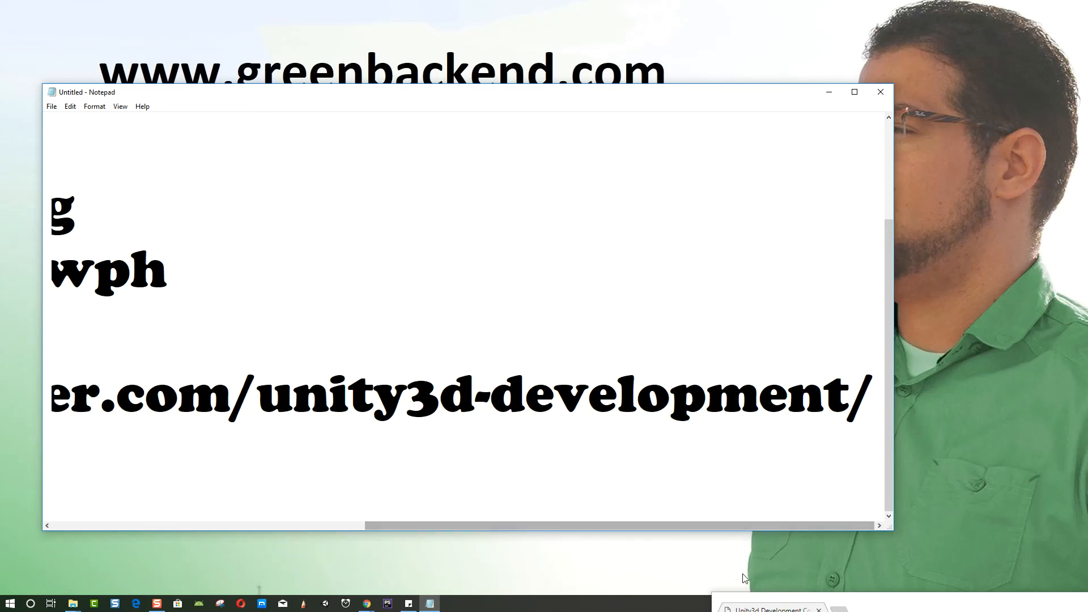
# - Trim parts of the pasted post URL in Notepad by selecting and deleting text
pyautogui.moveTo(703, 526); pyautogui.dragTo(269, 451)
pyautogui.moveTo(242, 402); pyautogui.dragTo(546, 396)
pyautogui.press('BackSpace')
pyautogui.press('BackSpace')
pyautogui.moveTo(504, 526); pyautogui.dragTo(736, 508)
pyautogui.click(244, 395)
pyautogui.moveTo(172, 394); pyautogui.dragTo(728, 403)
pyautogui.moveTo(794, 406); pyautogui.dragTo(774, 405)
pyautogui.press('BackSpace')
pyautogui.moveTo(563, 526); pyautogui.dragTo(206, 517)
pyautogui.scroll(2, 301, 383)
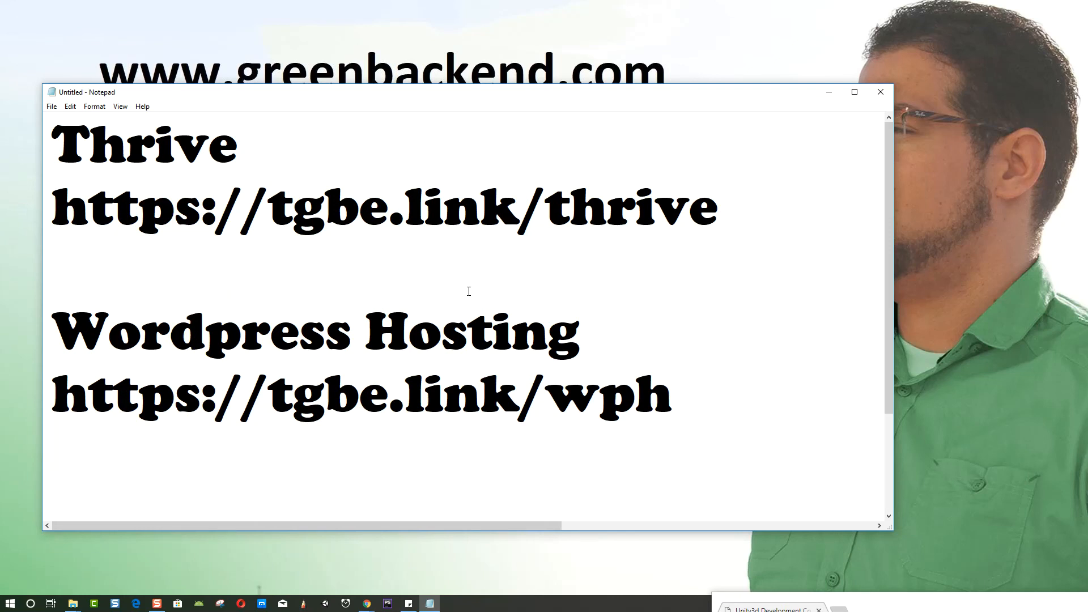